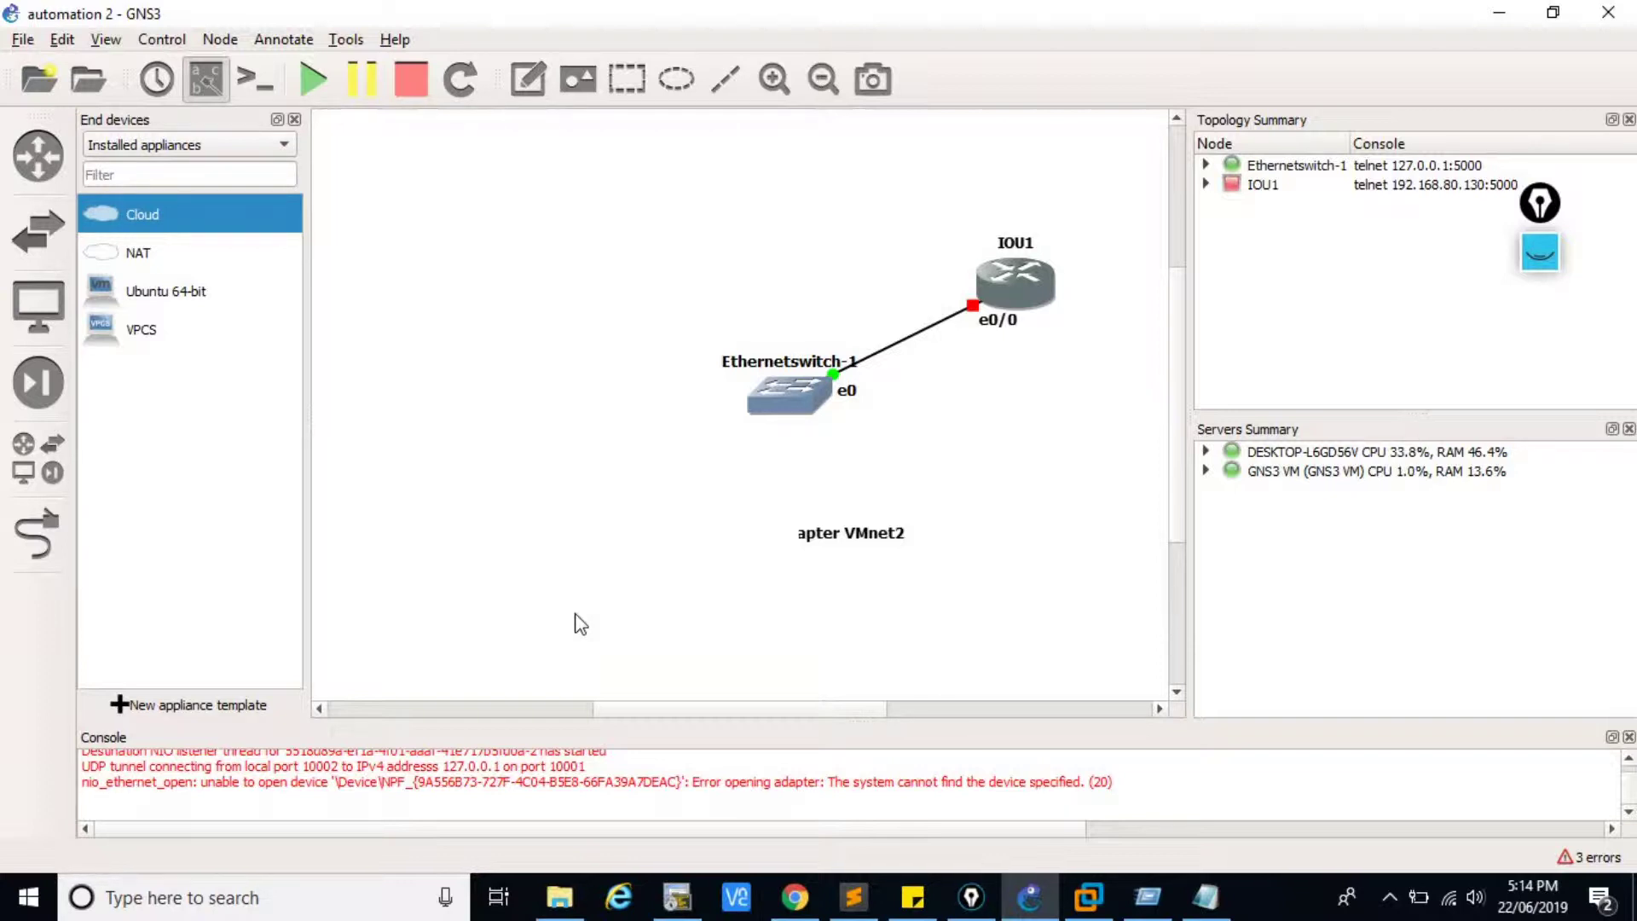
Launch the Add Hardware Wizard with hdwwiz.exe and choose to install hardware manually selected from a list
key("super+r")
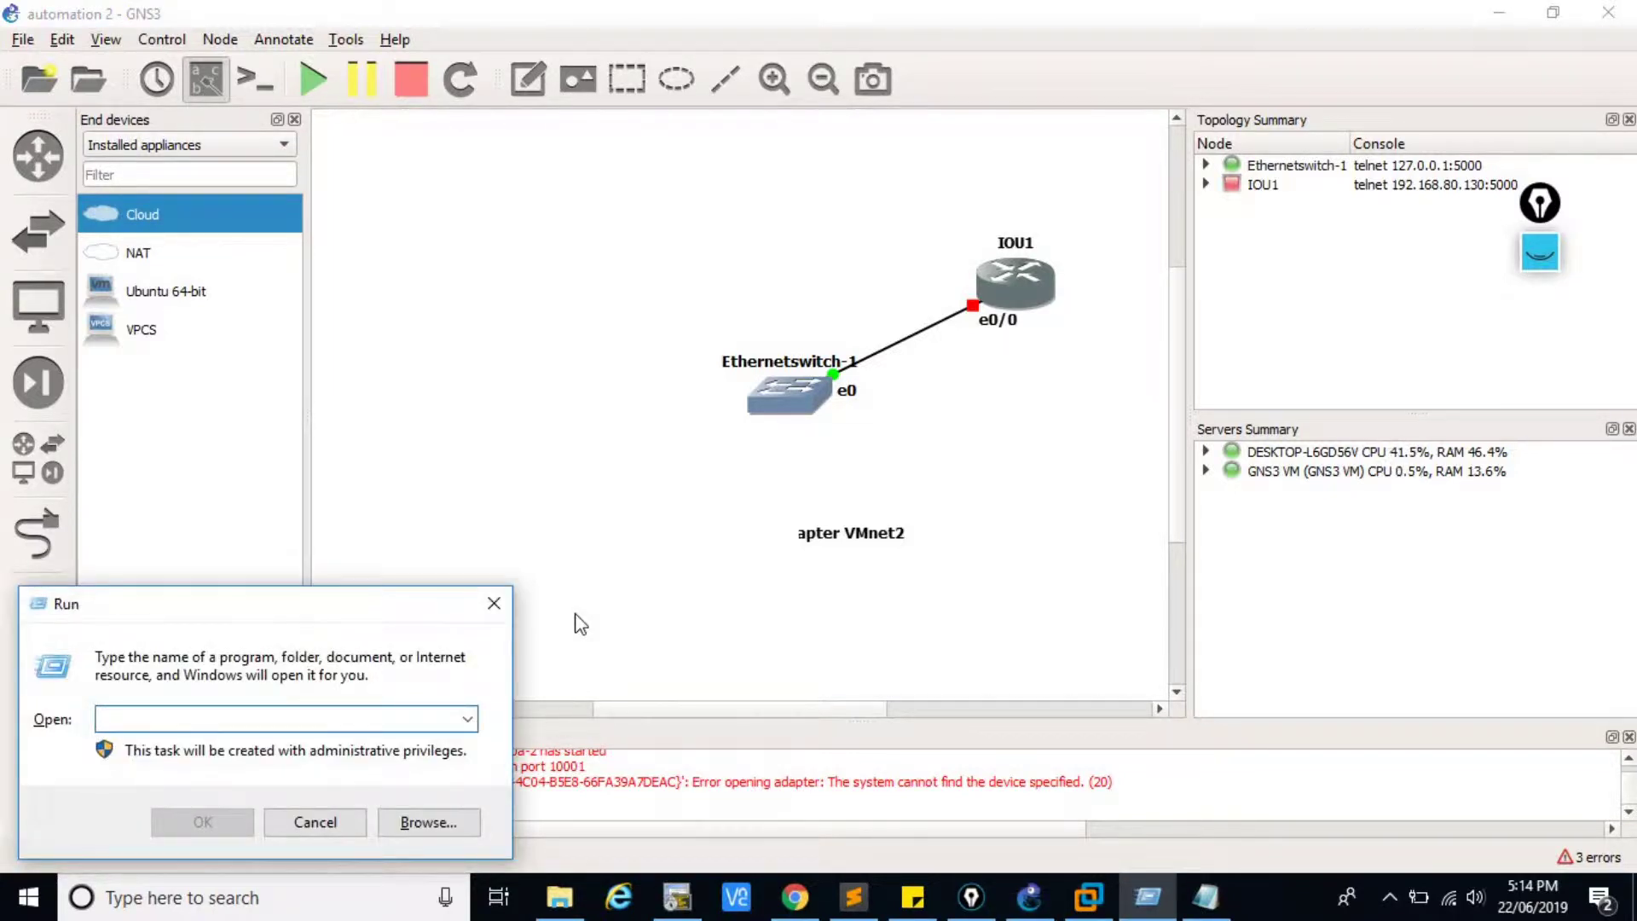
type("hd")
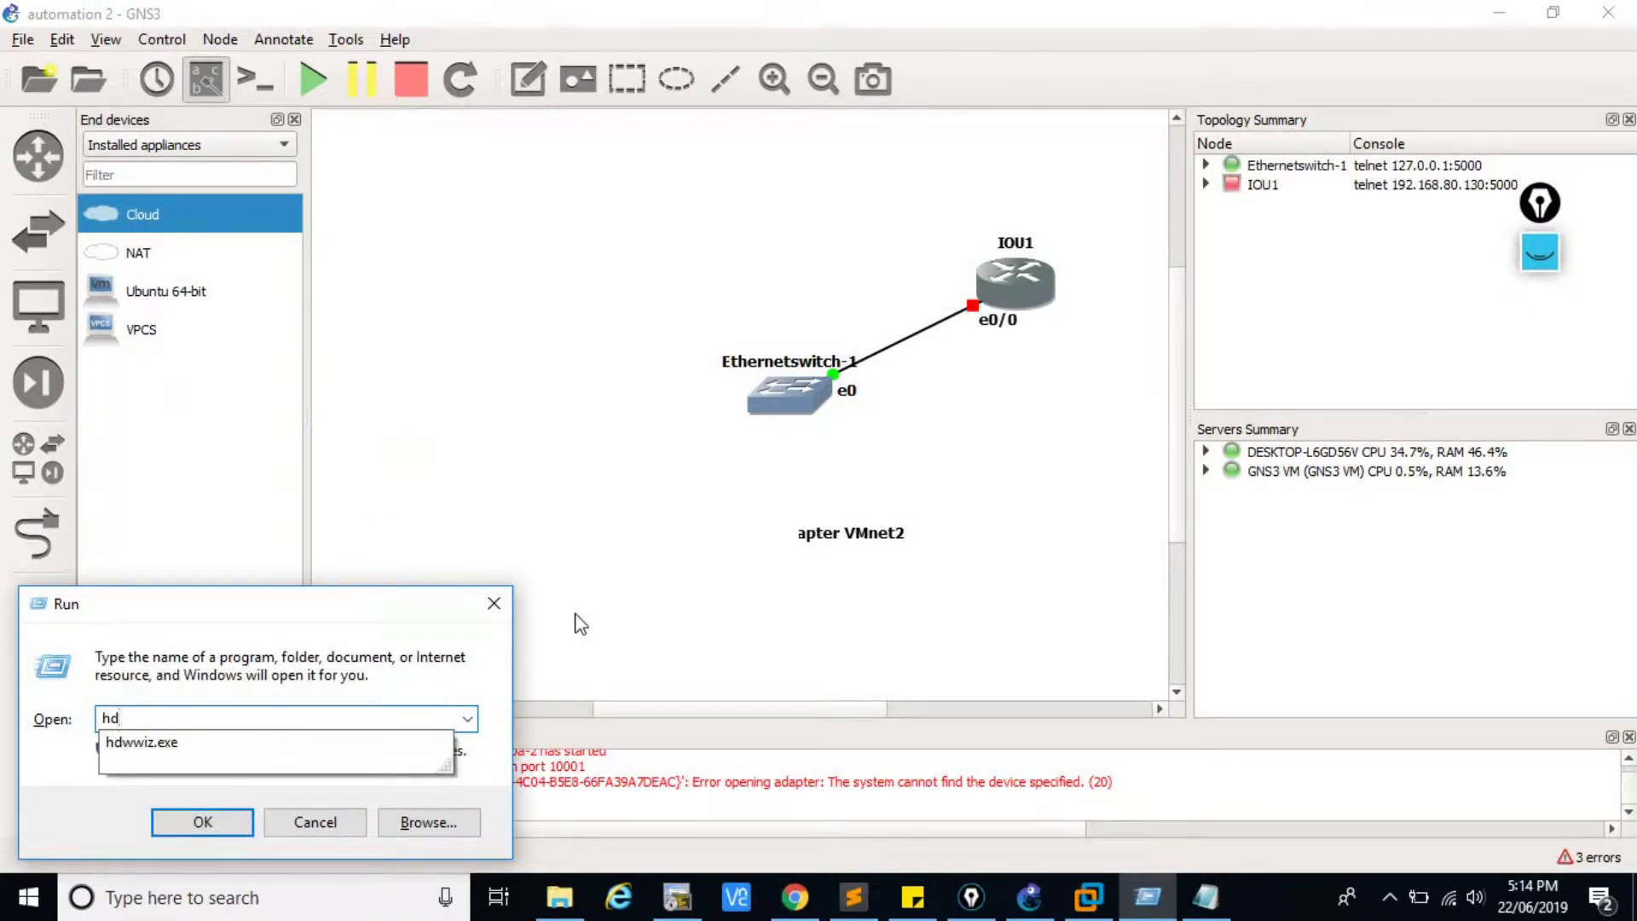
key("Down")
key("Return")
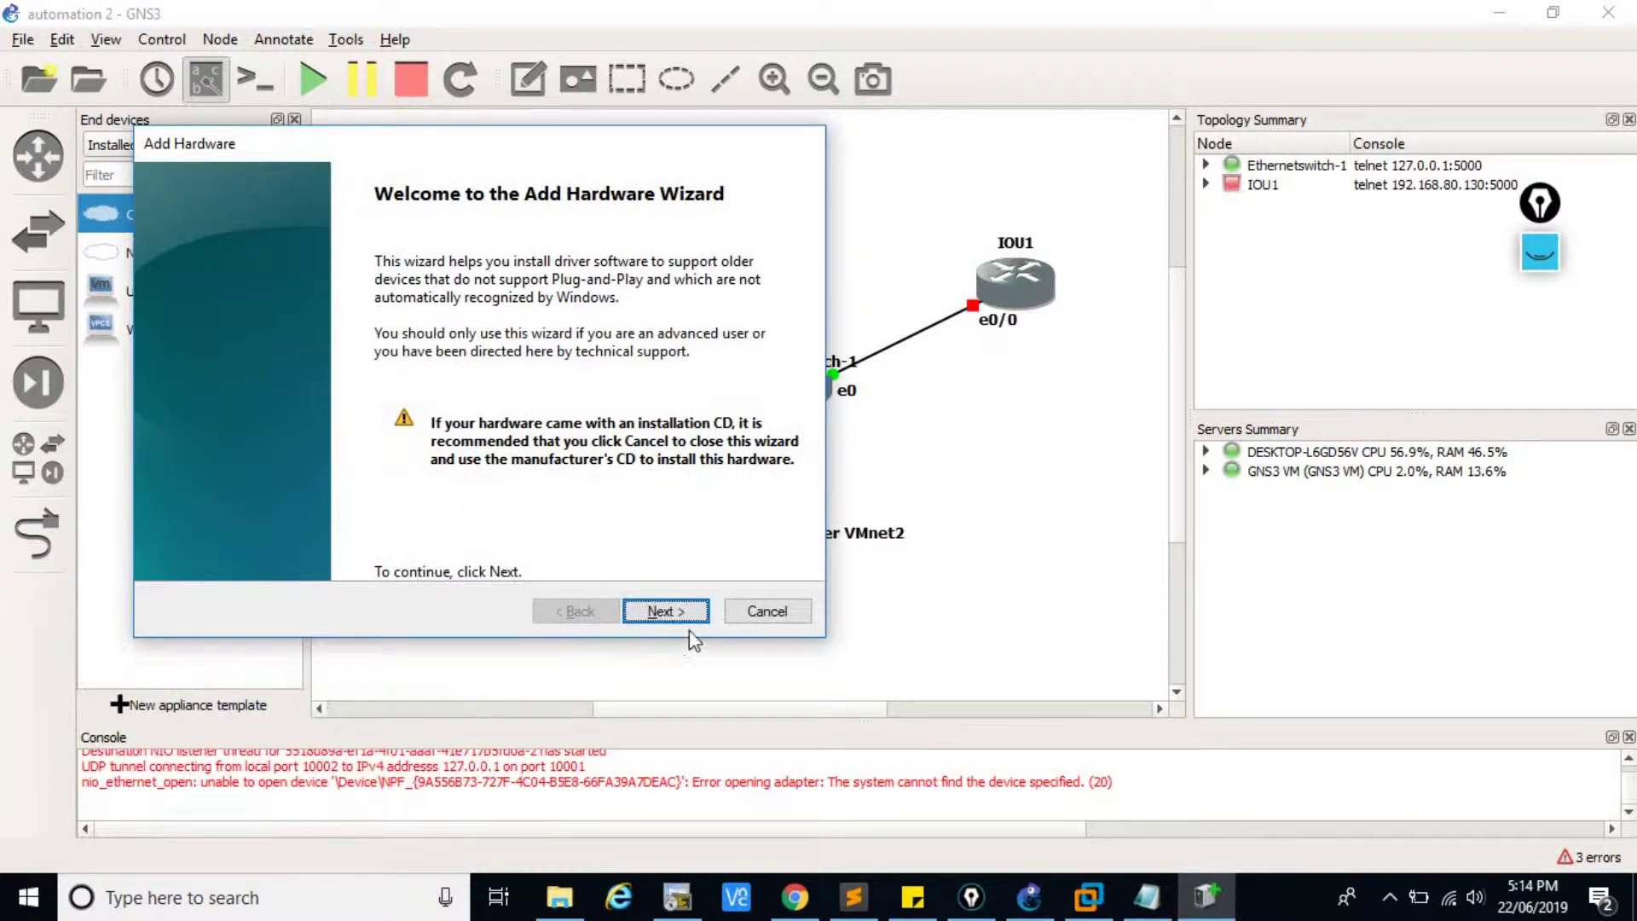
left_click(687, 614)
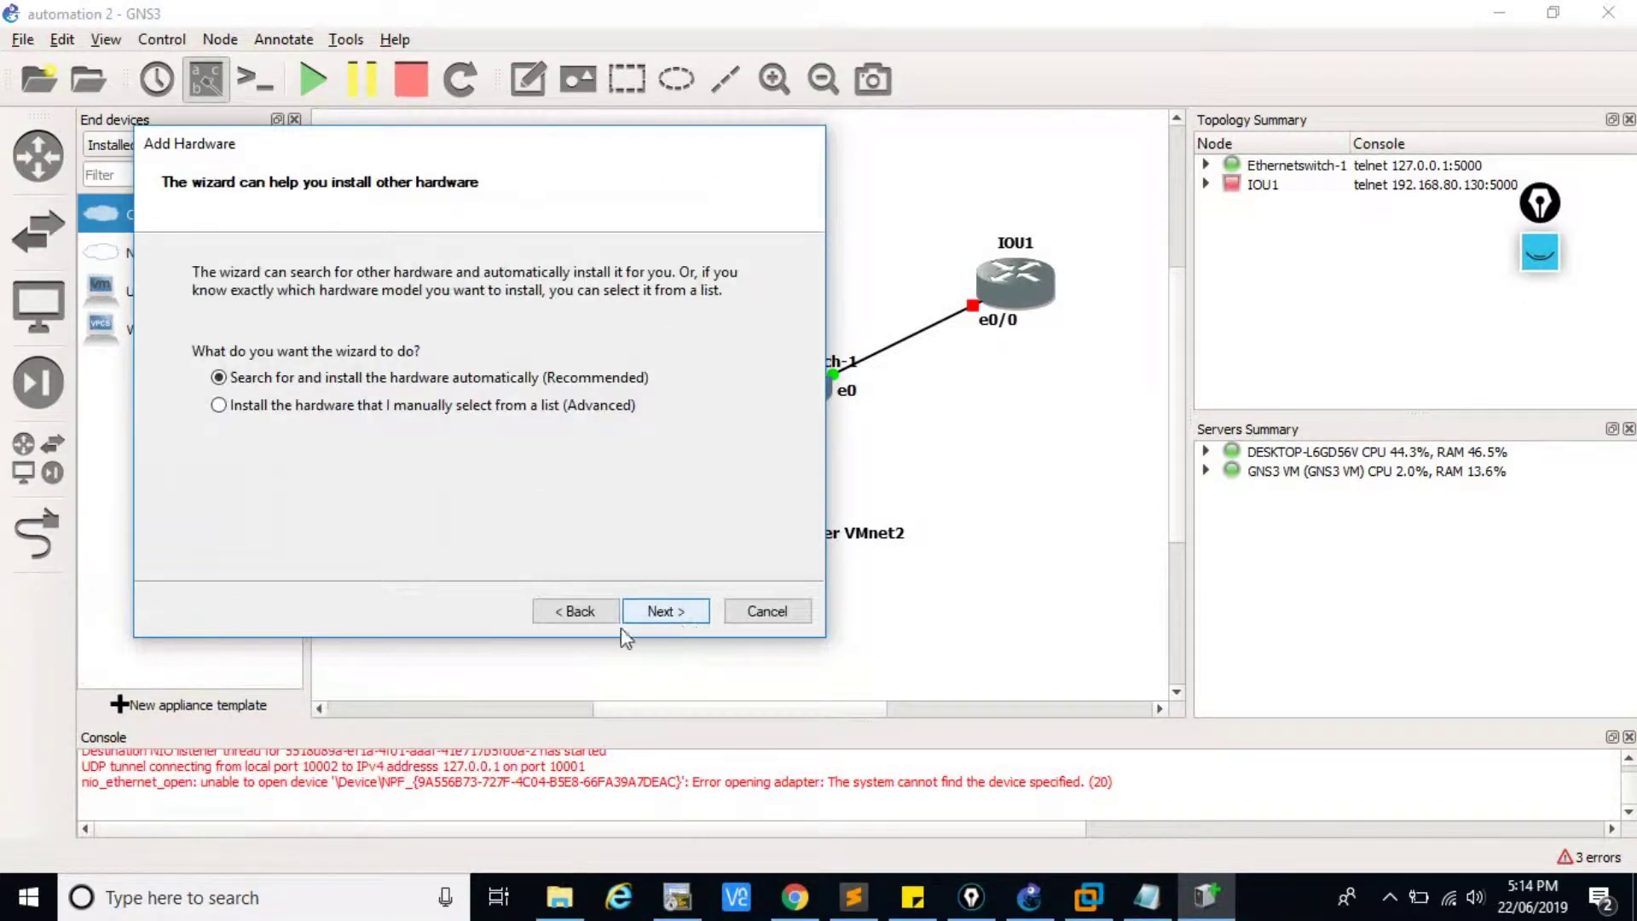
left_click(220, 406)
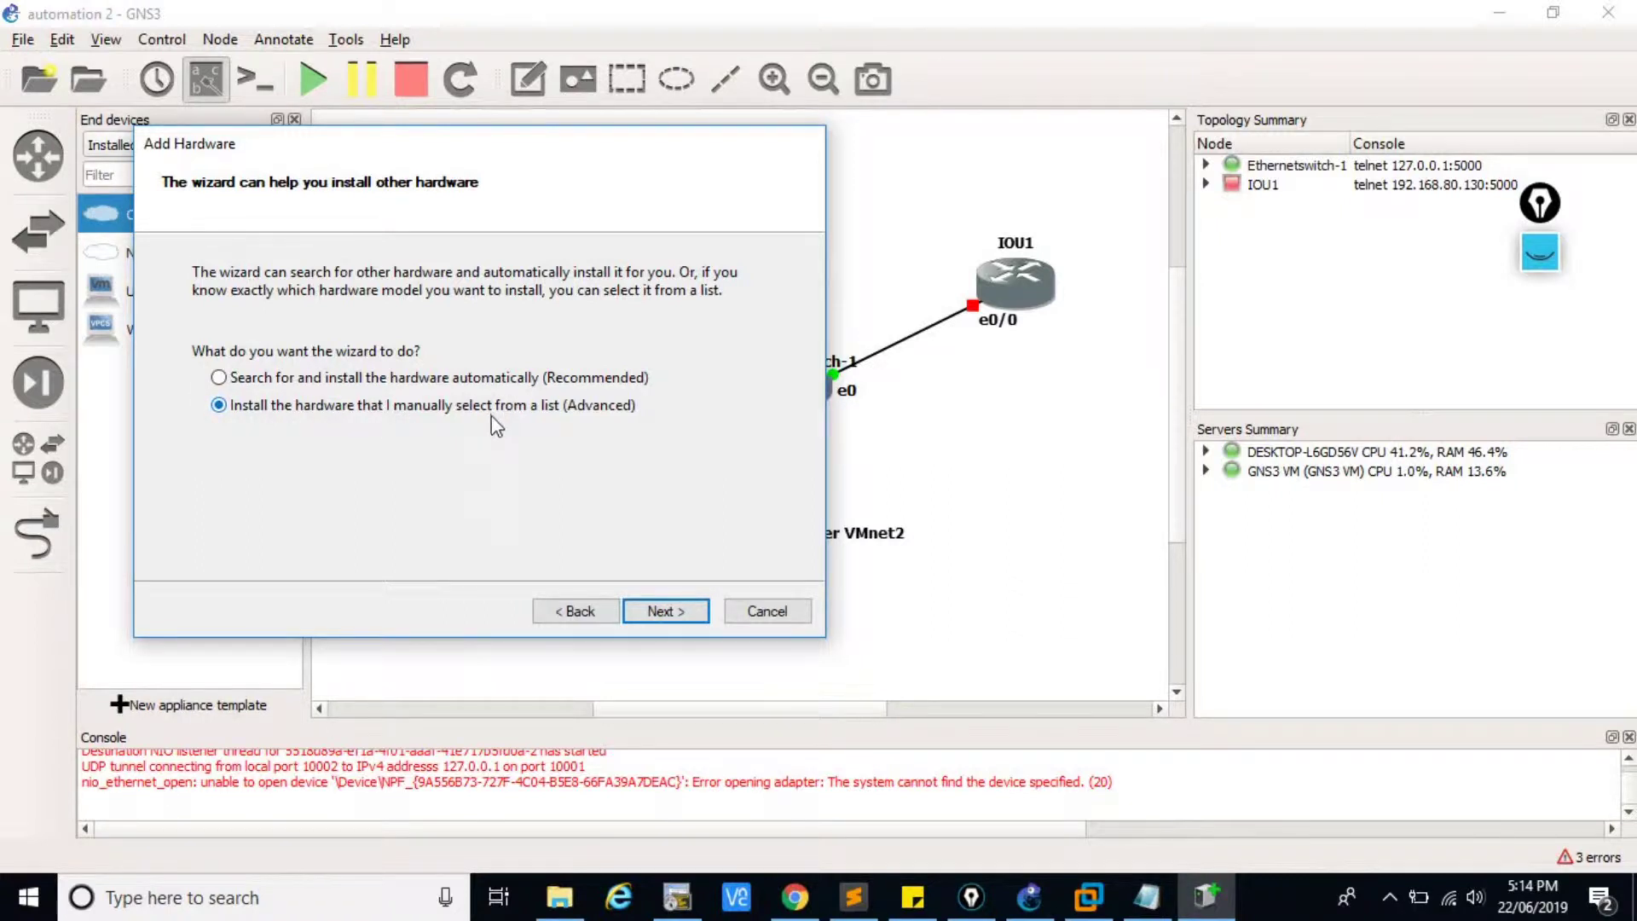
left_click(666, 610)
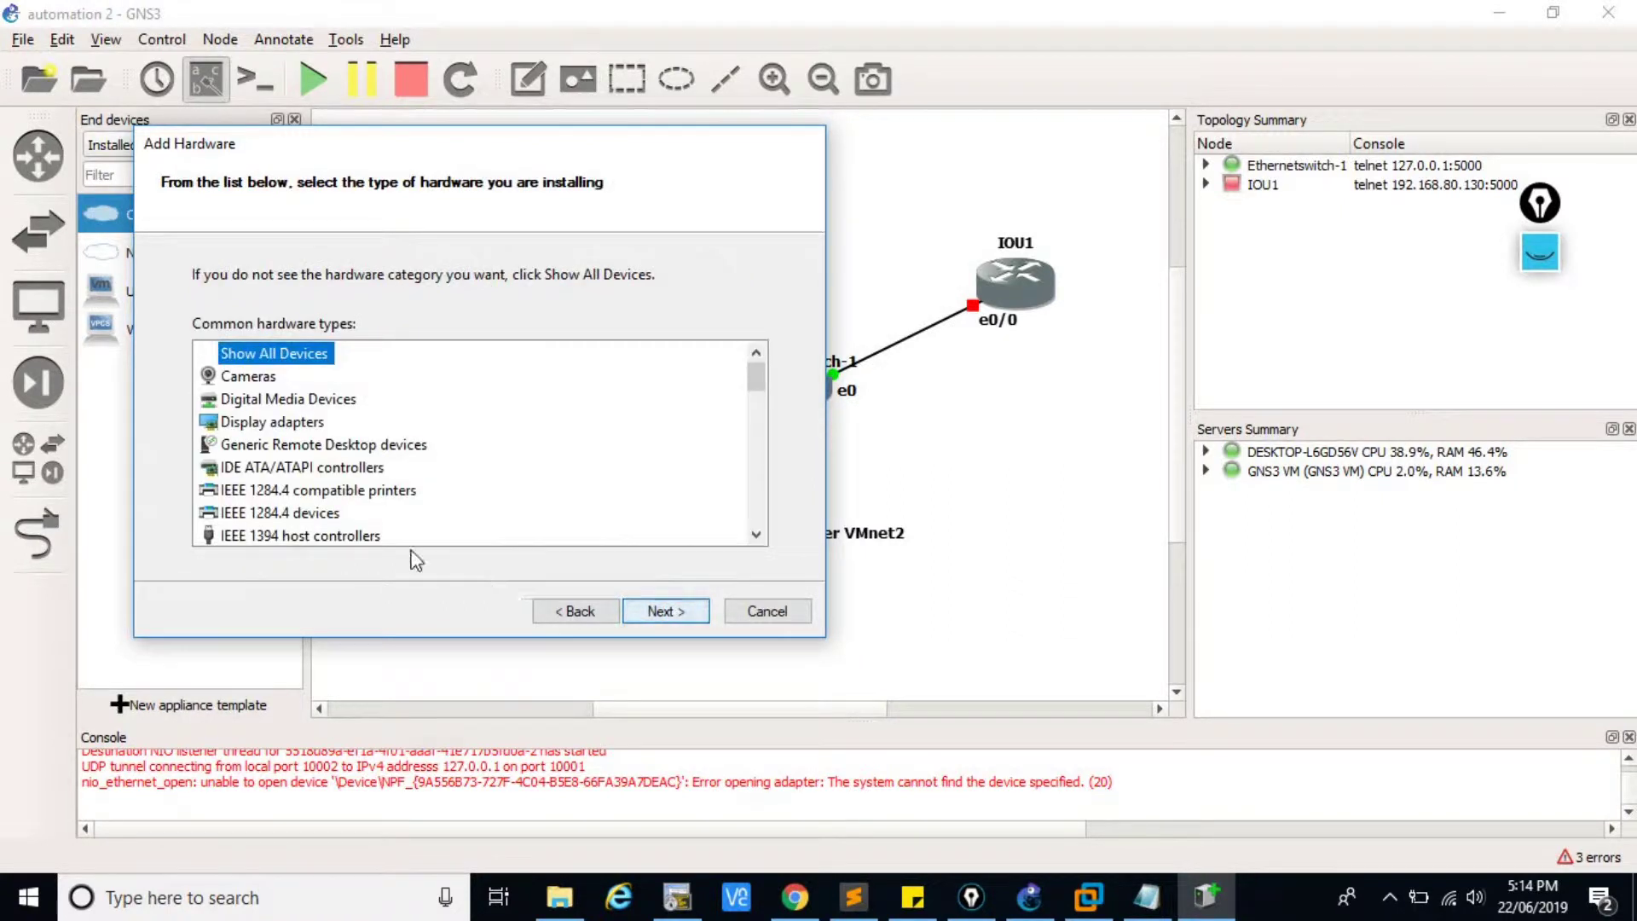
Choose Network adapters as the type of hardware to install and continue to the driver selection
scroll(358, 482, "down", 2)
scroll(358, 482, "up", 2)
scroll(358, 481, "down", 1)
scroll(359, 482, "down", 1)
scroll(358, 482, "up", 2)
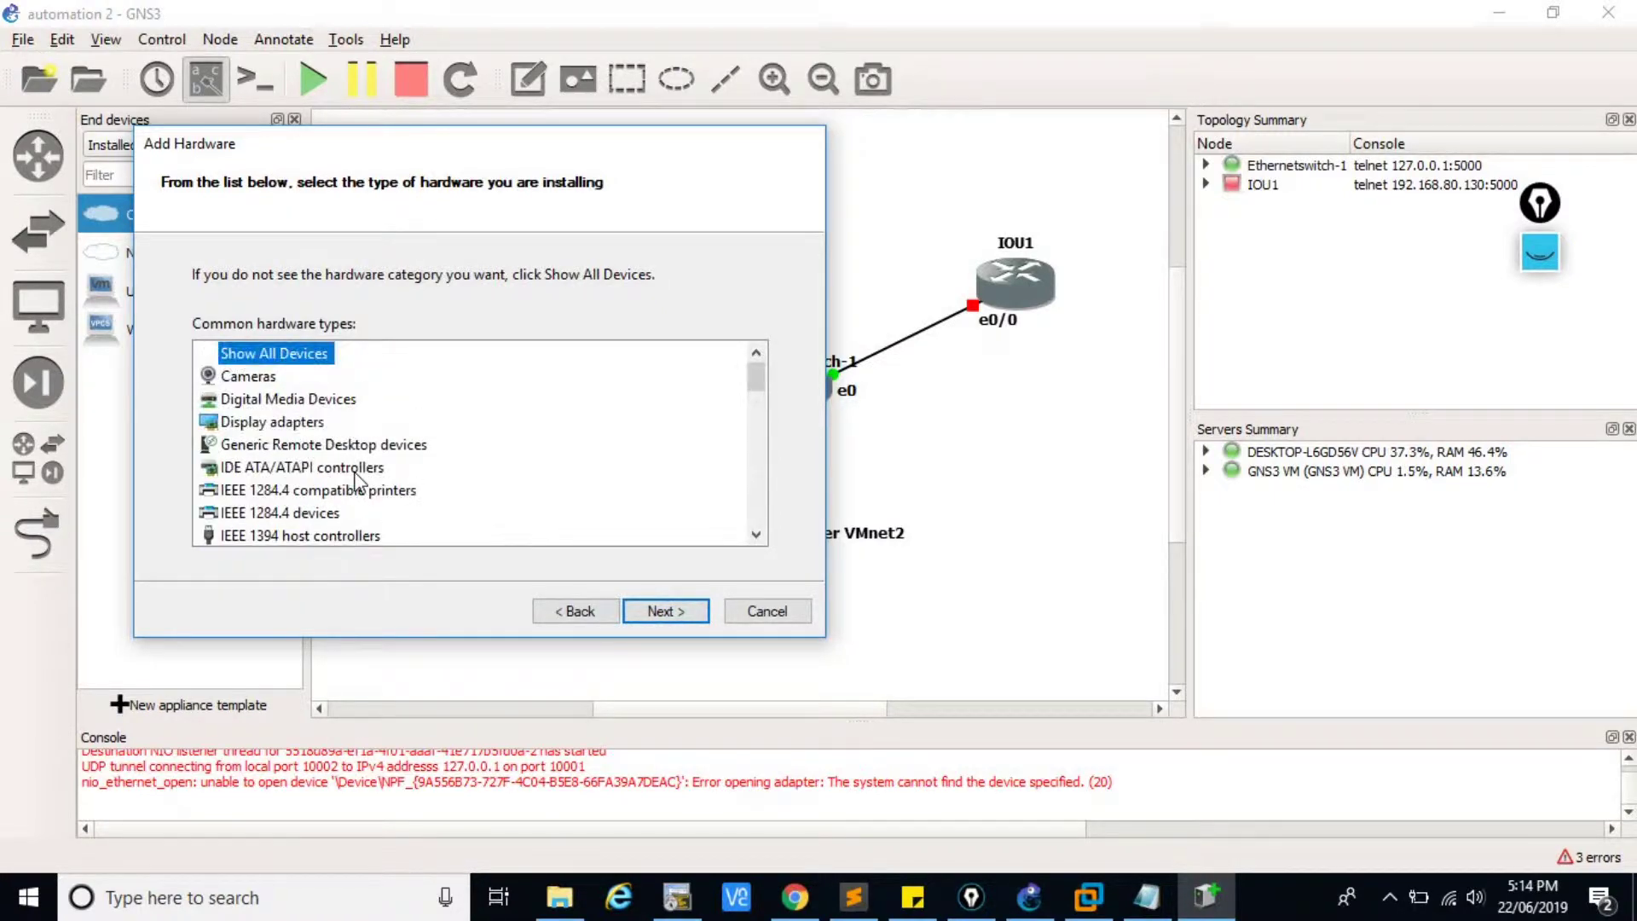
scroll(356, 482, "down", 5)
left_click(322, 421)
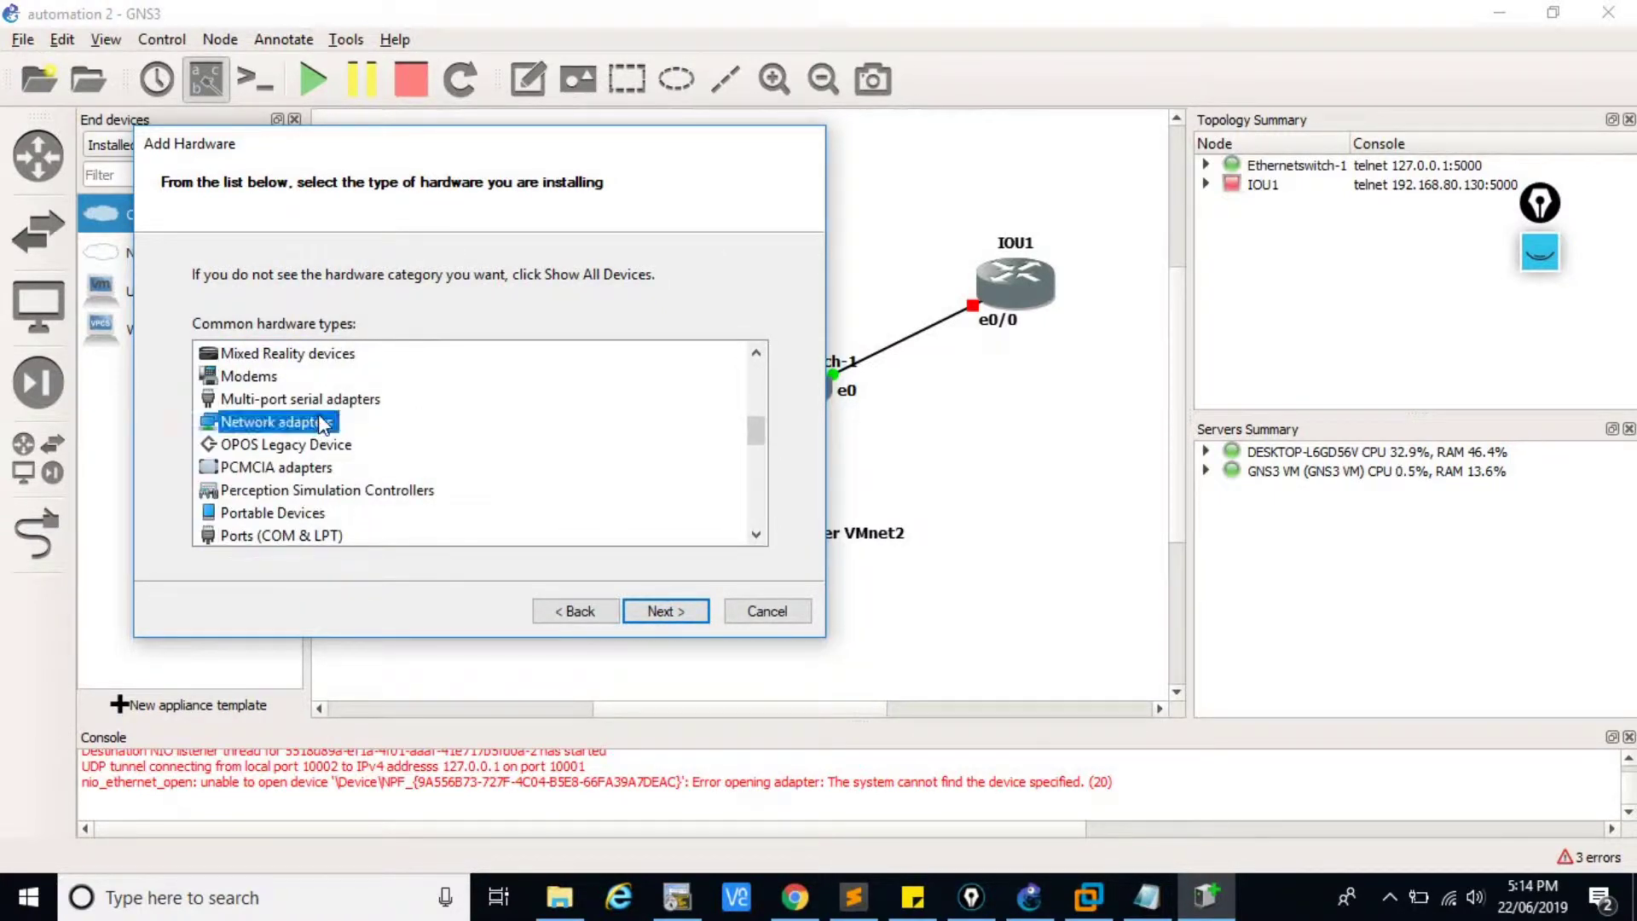
left_click(661, 611)
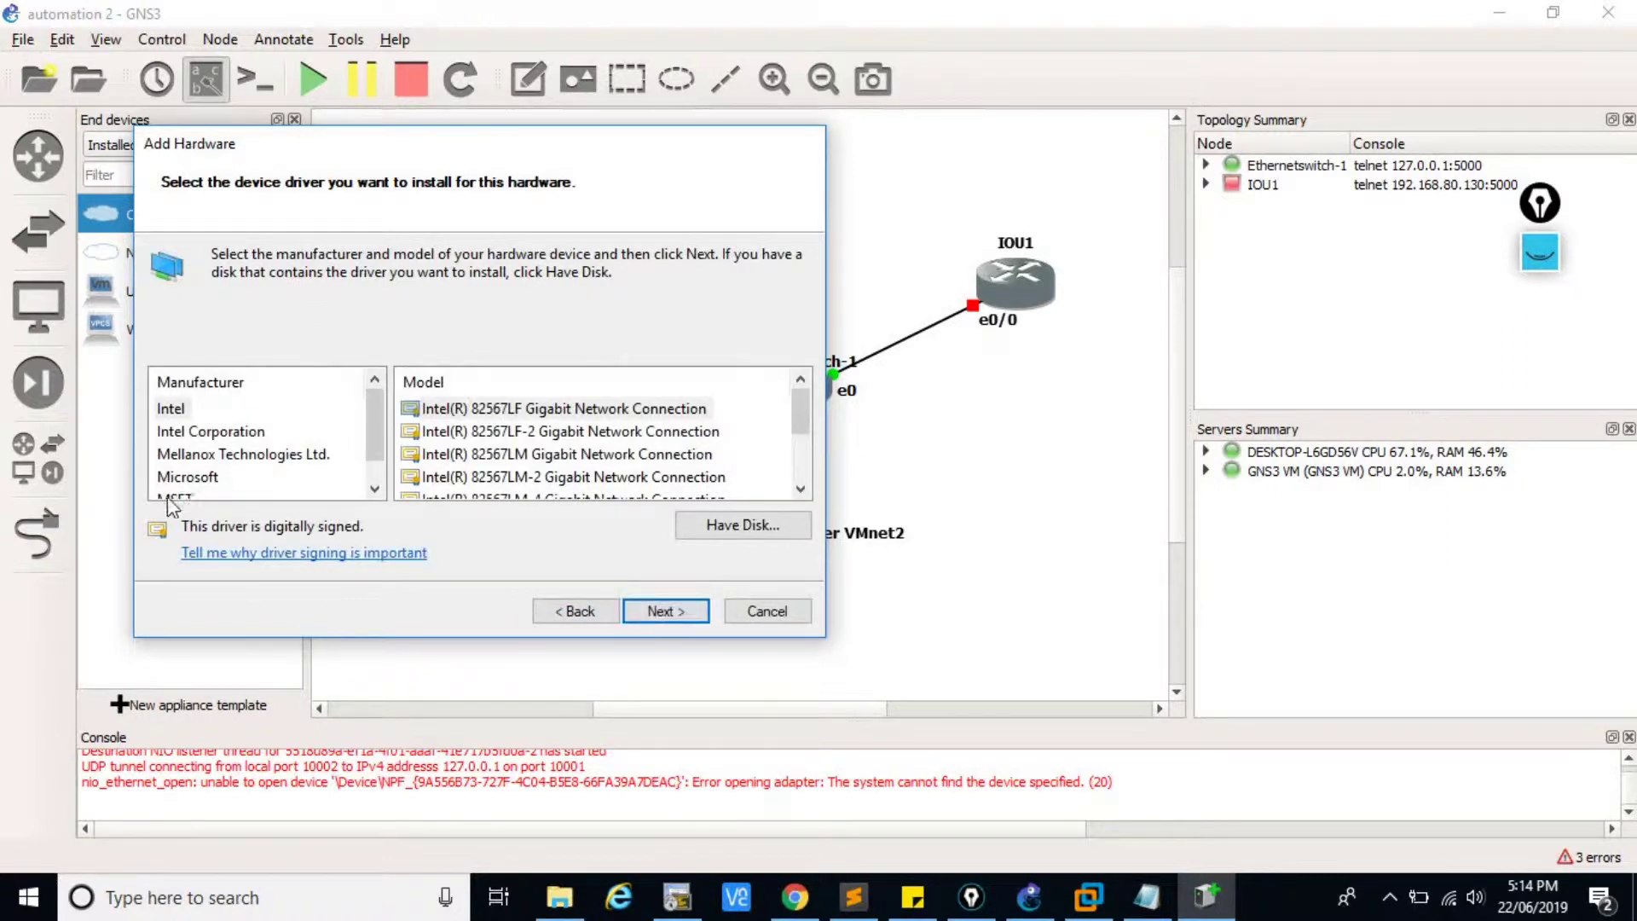
Install the Microsoft KM-TEST Loopback Adapter from the manufacturer Microsoft and finish the wizard
left_click(192, 478)
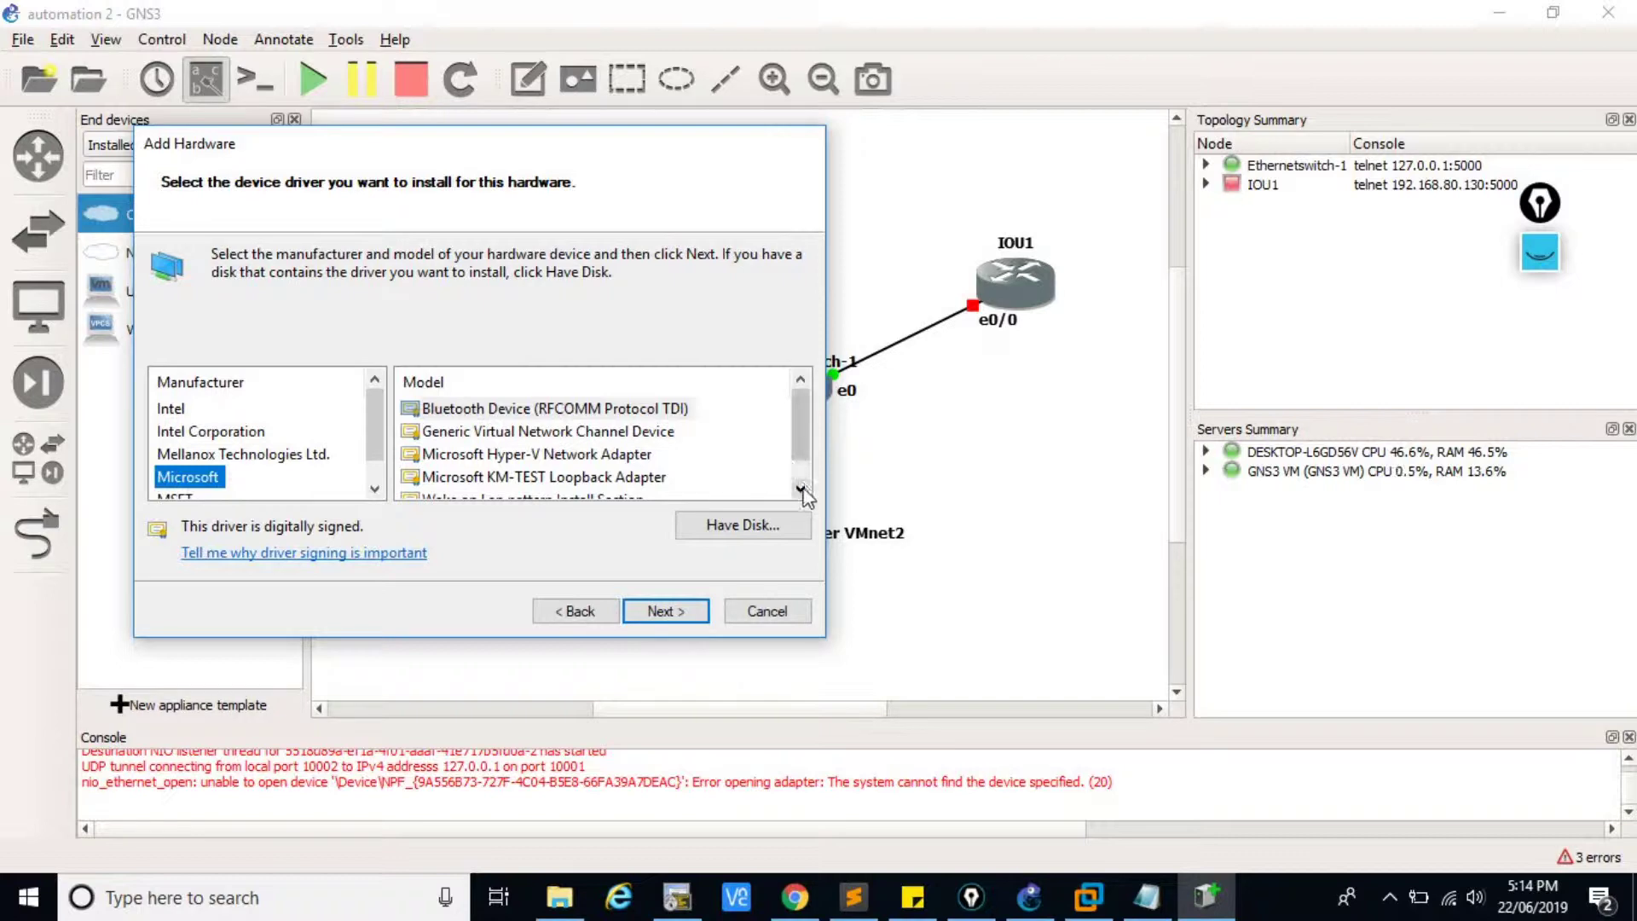
left_click(538, 479)
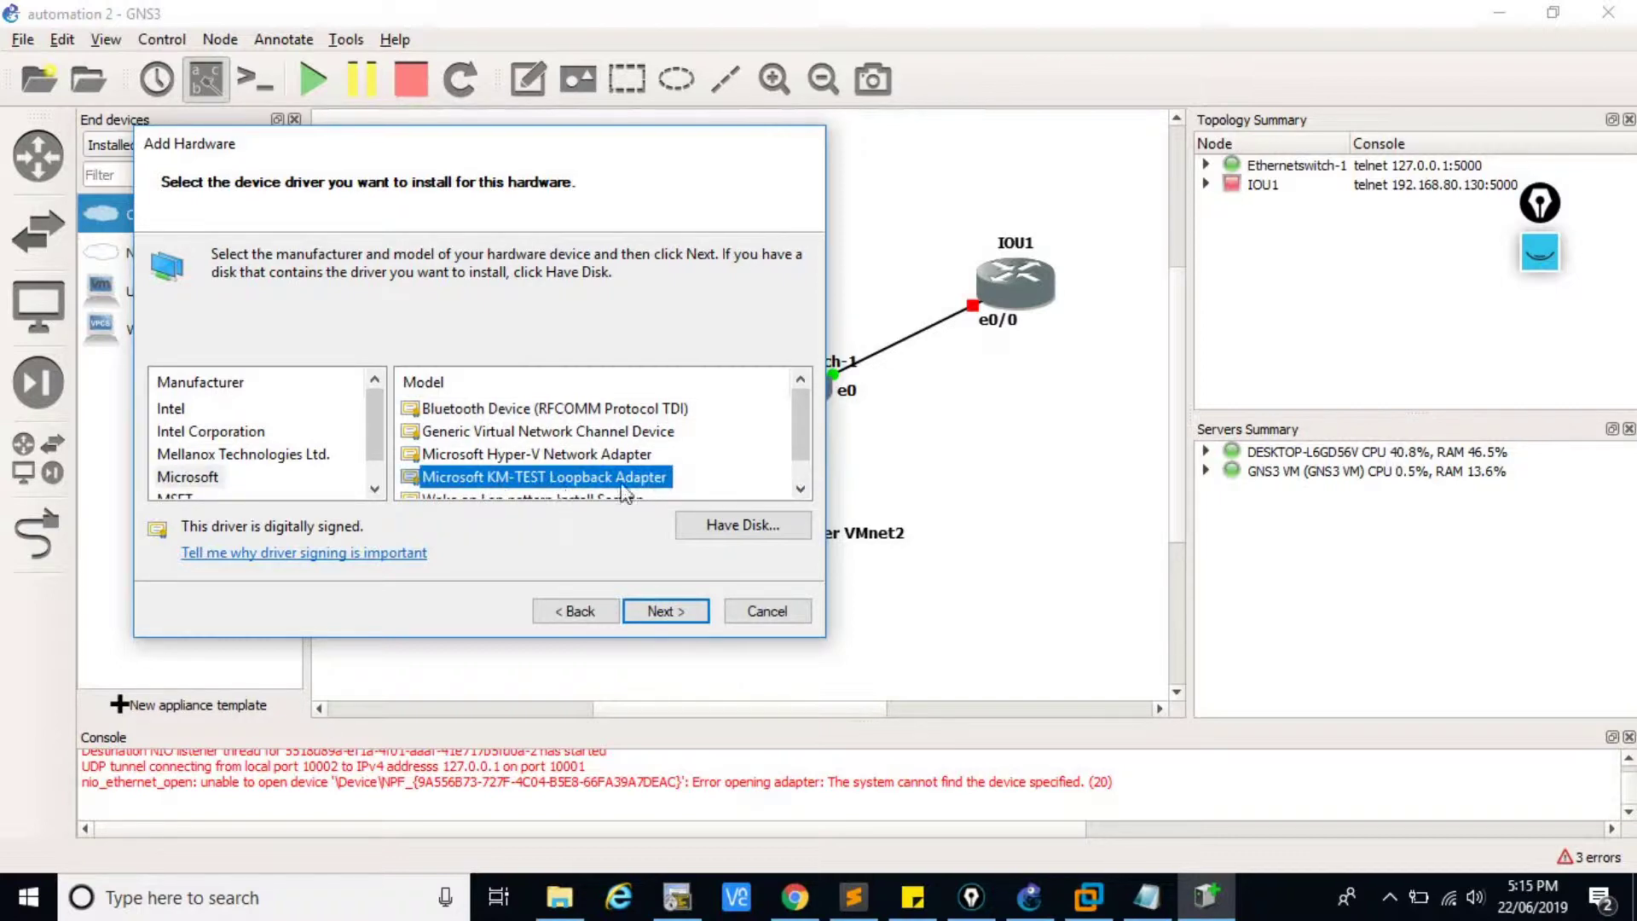
left_click(686, 612)
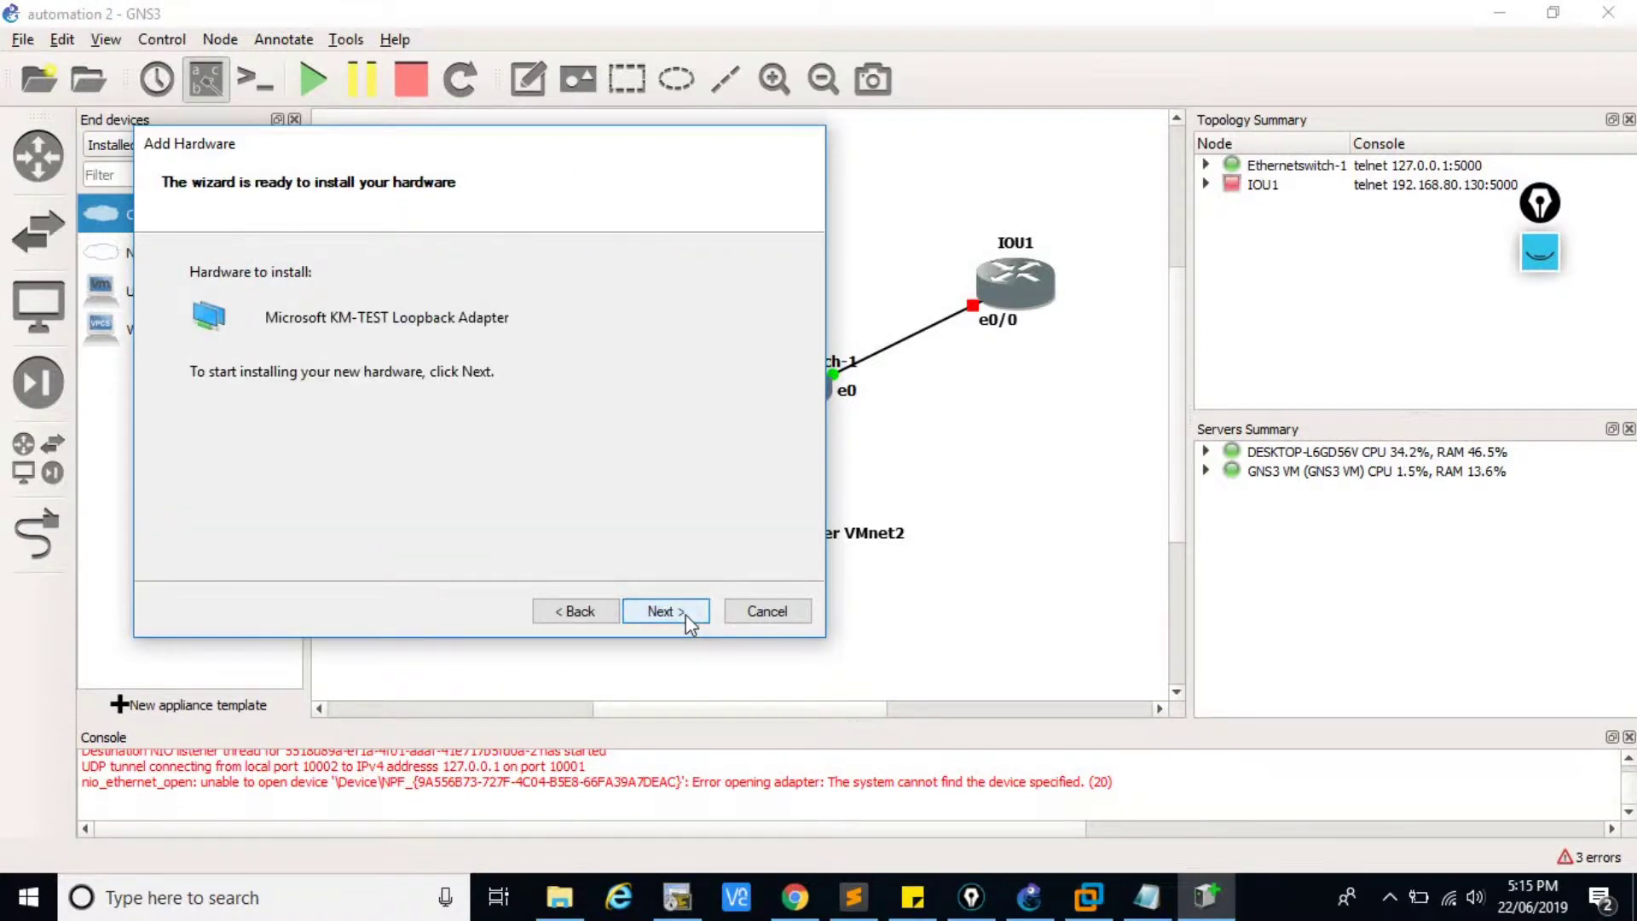
left_click(687, 615)
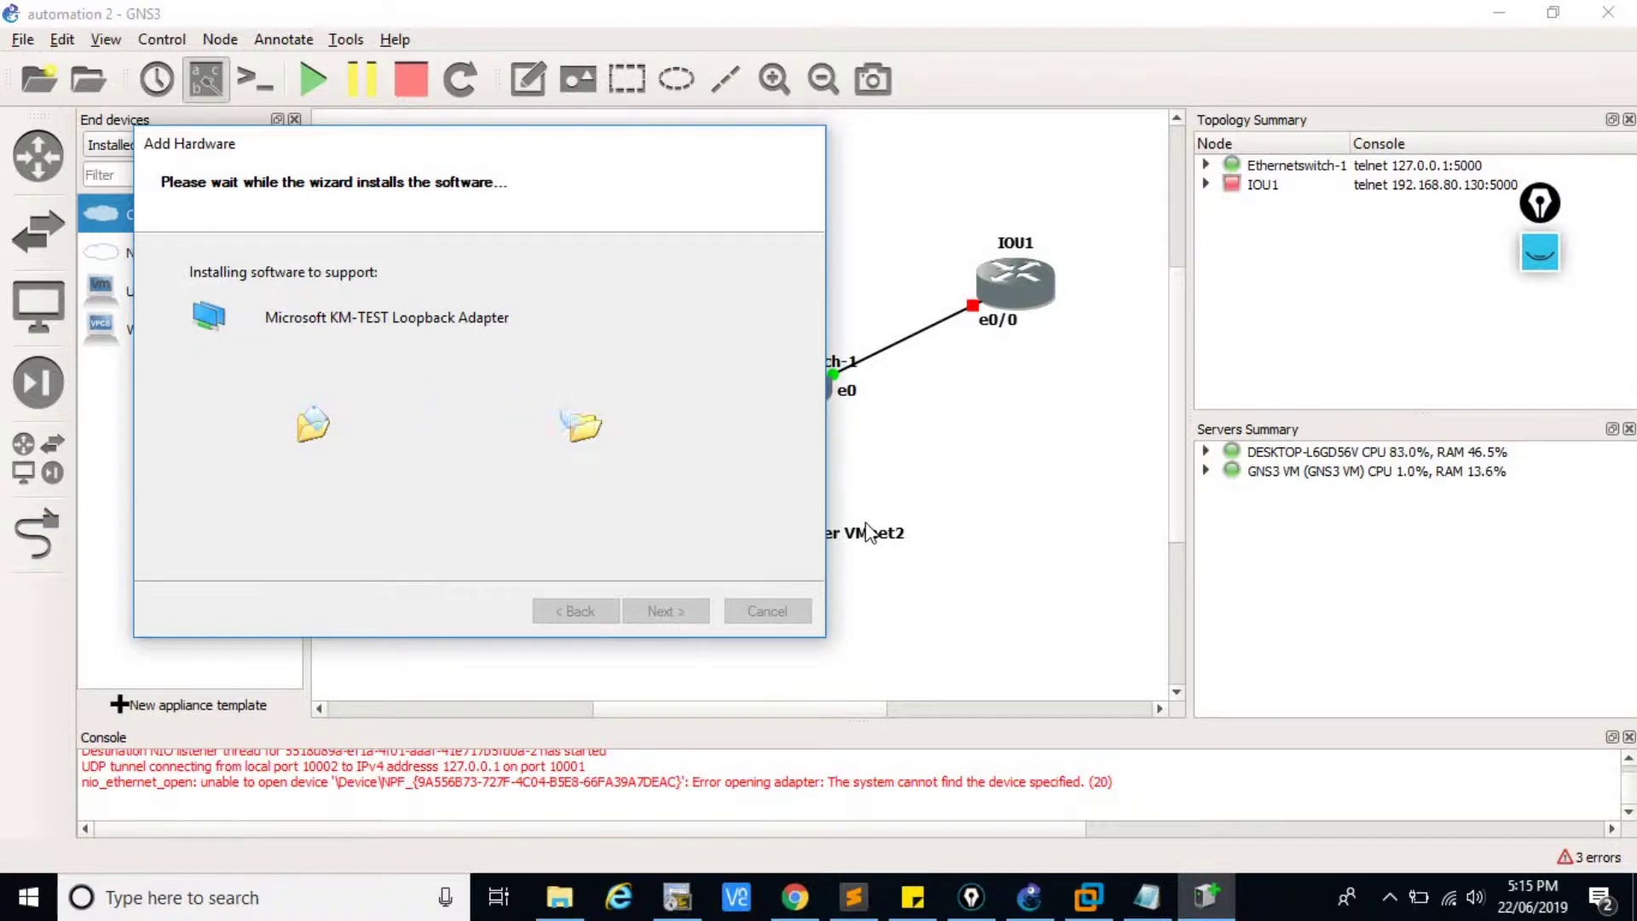
left_click(667, 611)
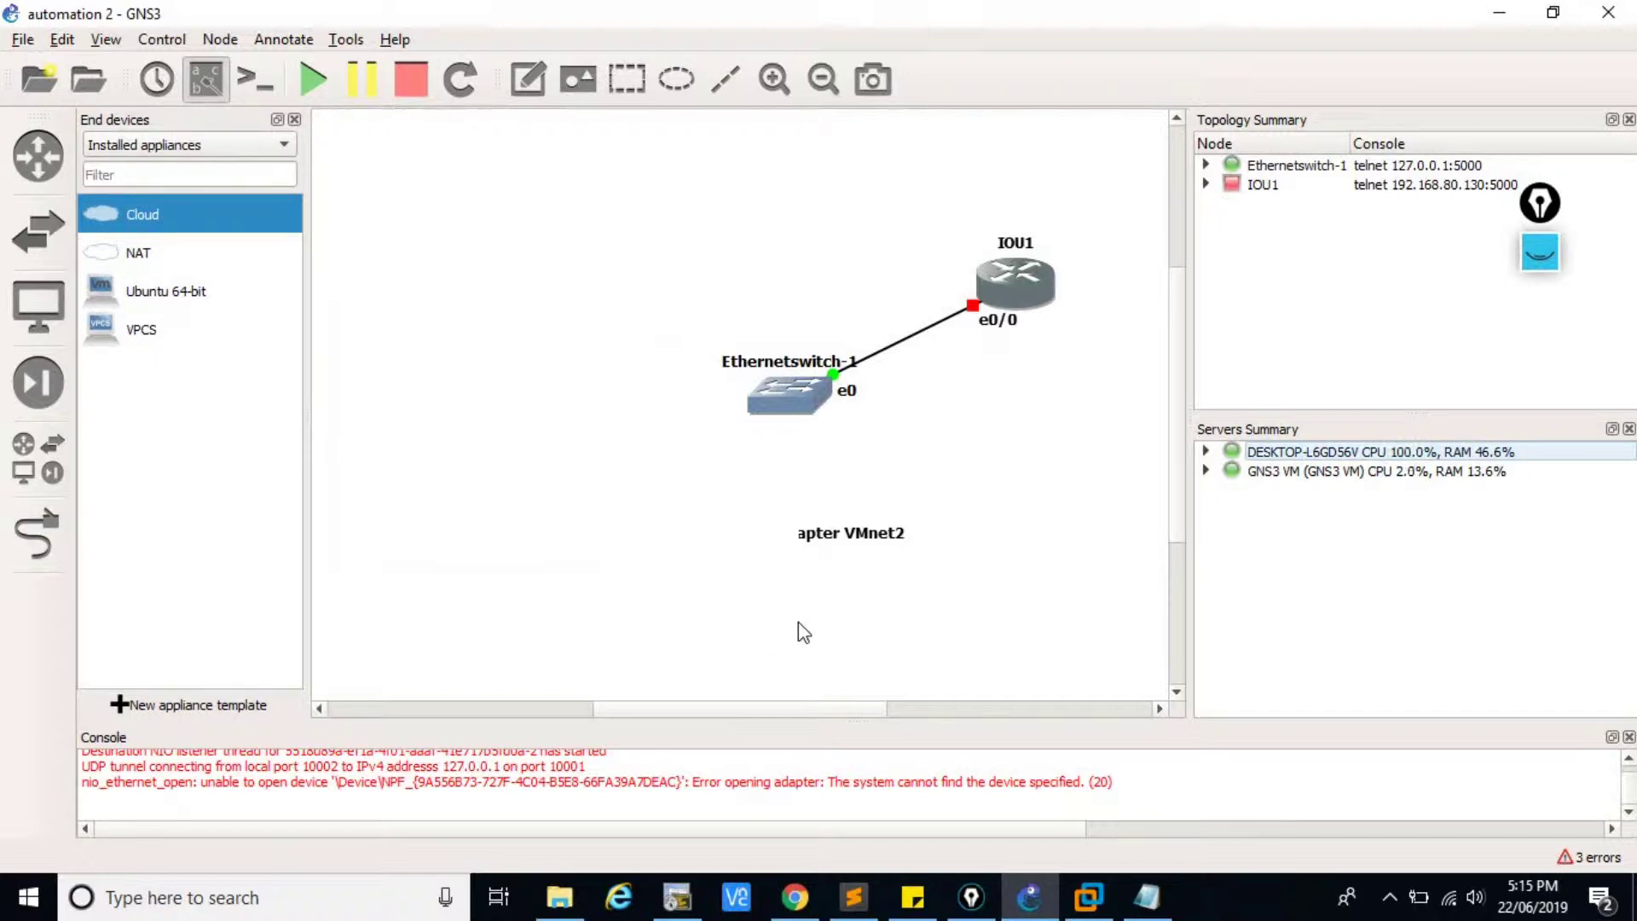
Open Network Connections with ncpa.cpl, inspect the Ethernet 4 loopback adapter, and return to the GNS3 topology
key("super+r")
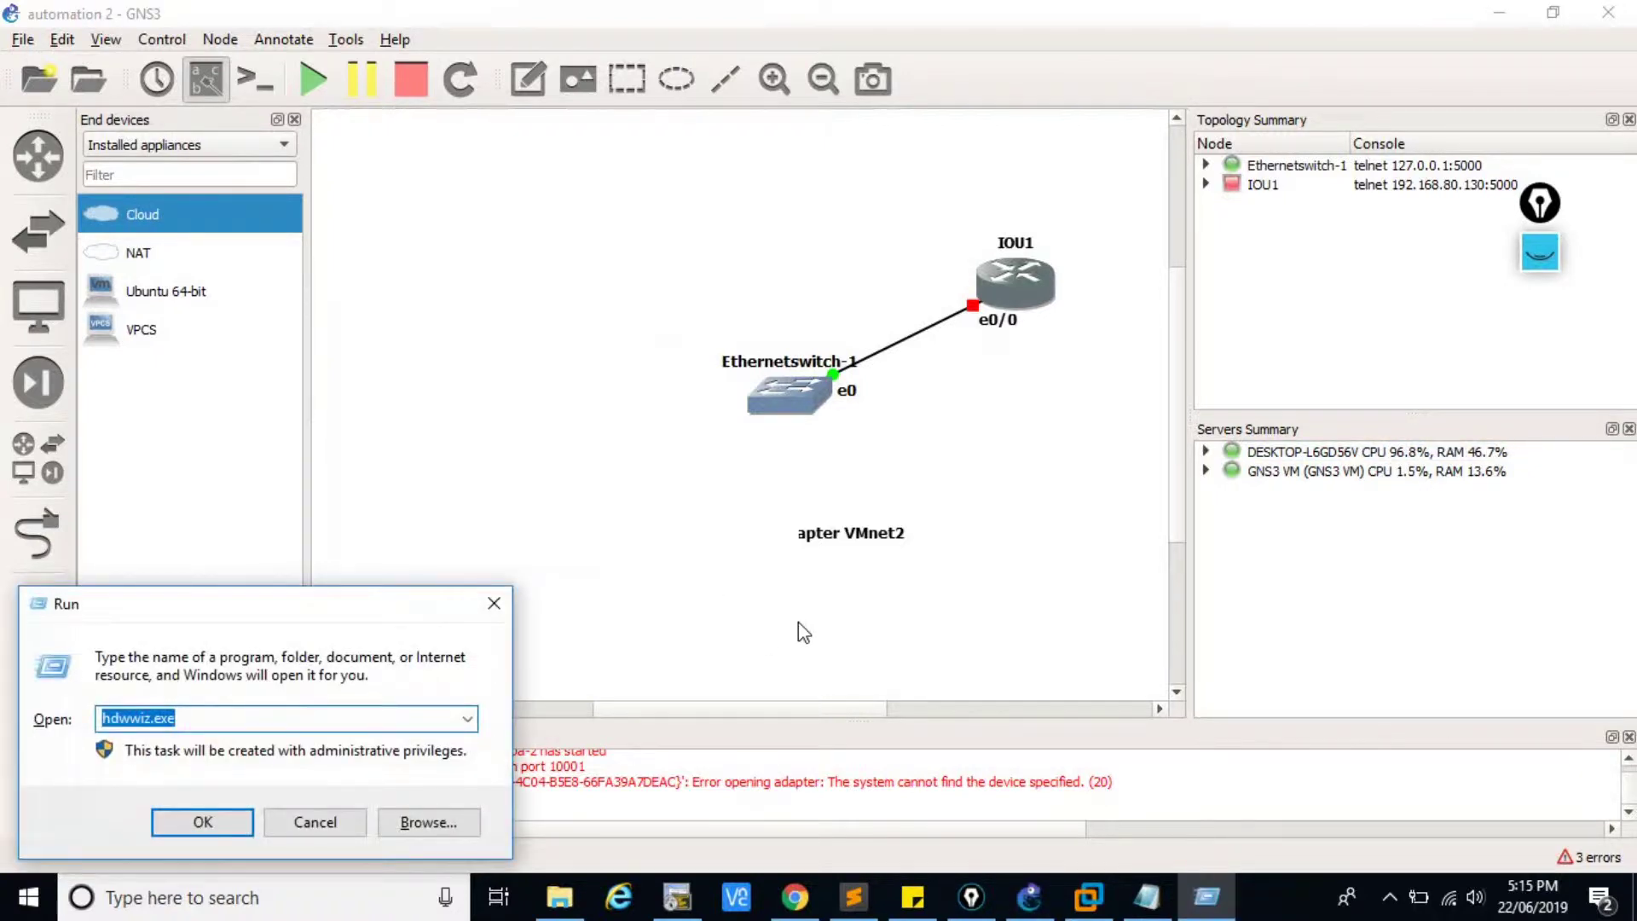
type("nc")
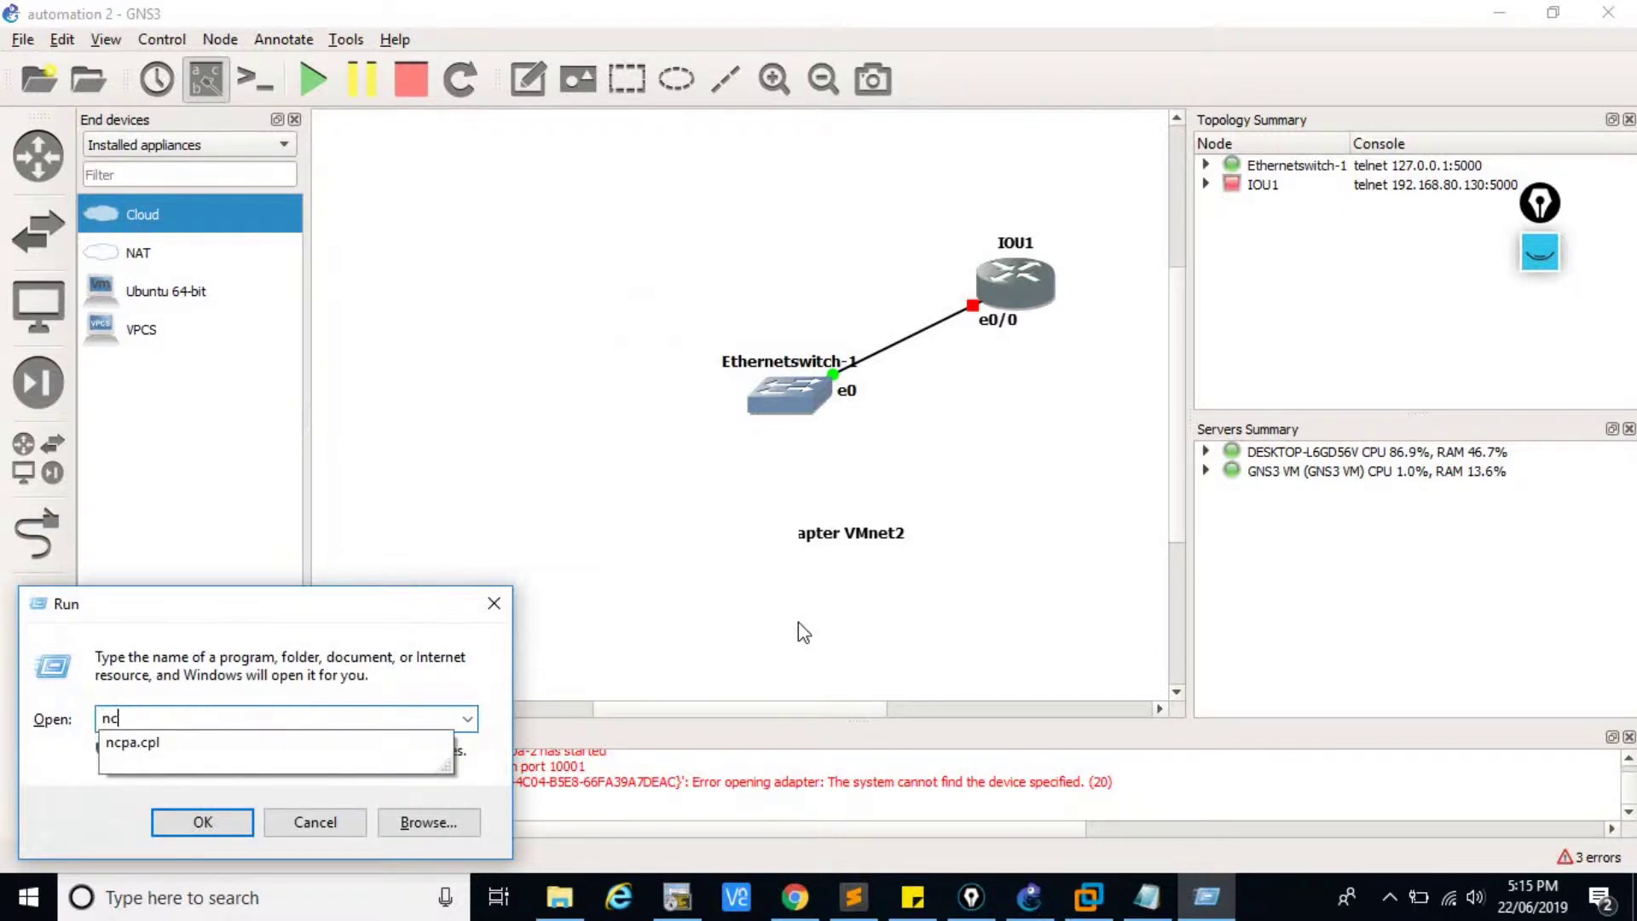
type("p")
key("Down")
key("Return")
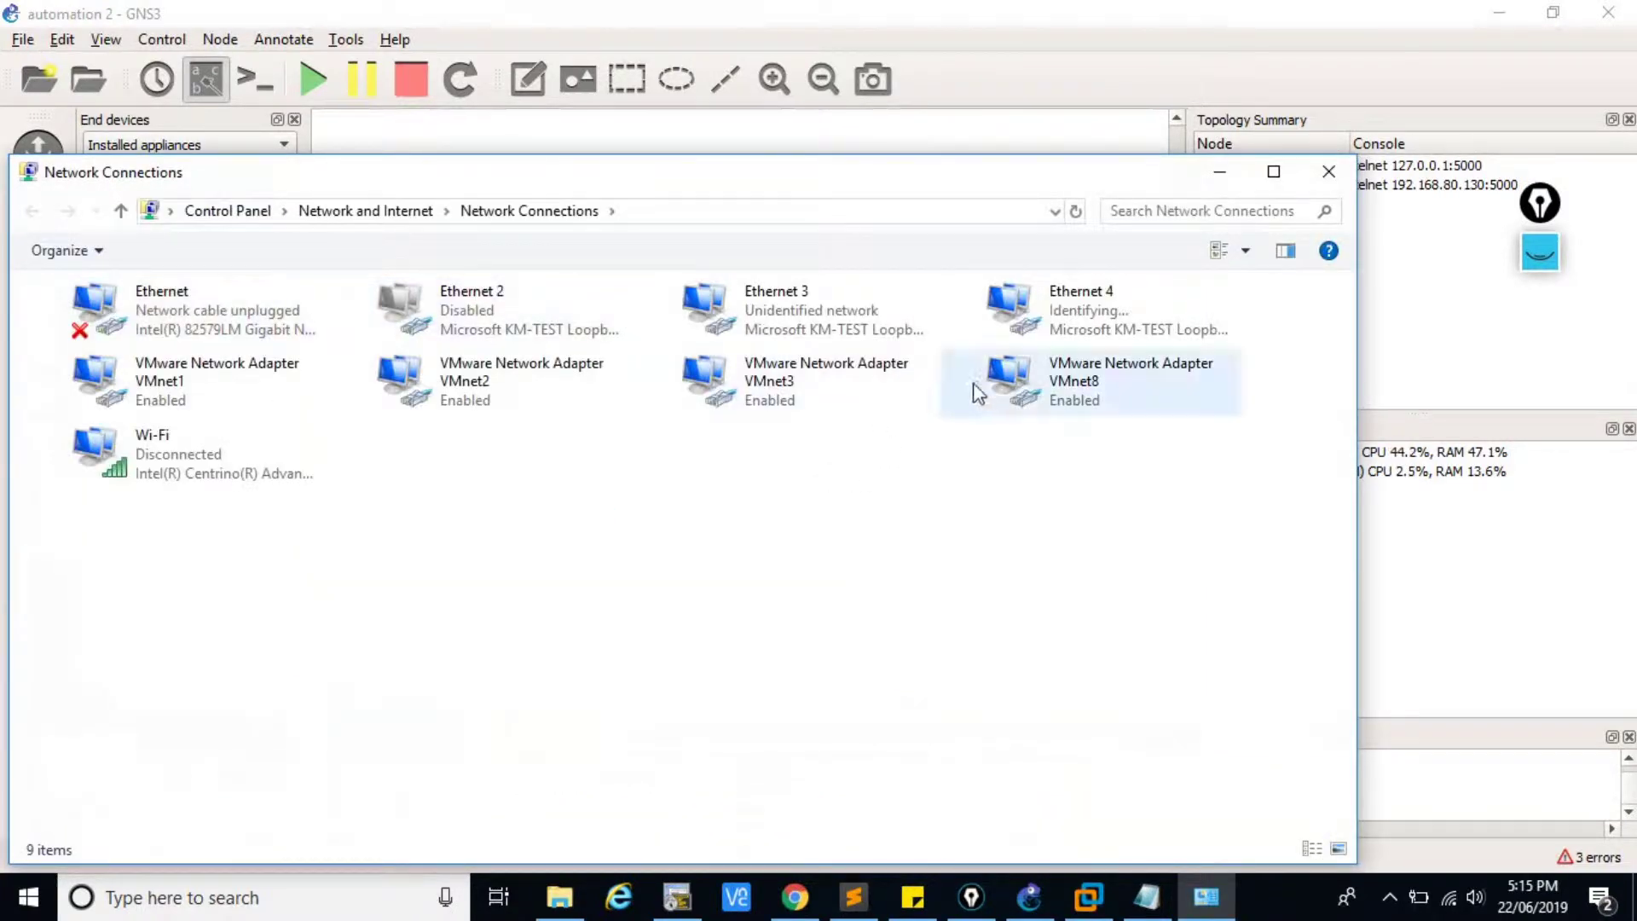
left_click(1106, 308)
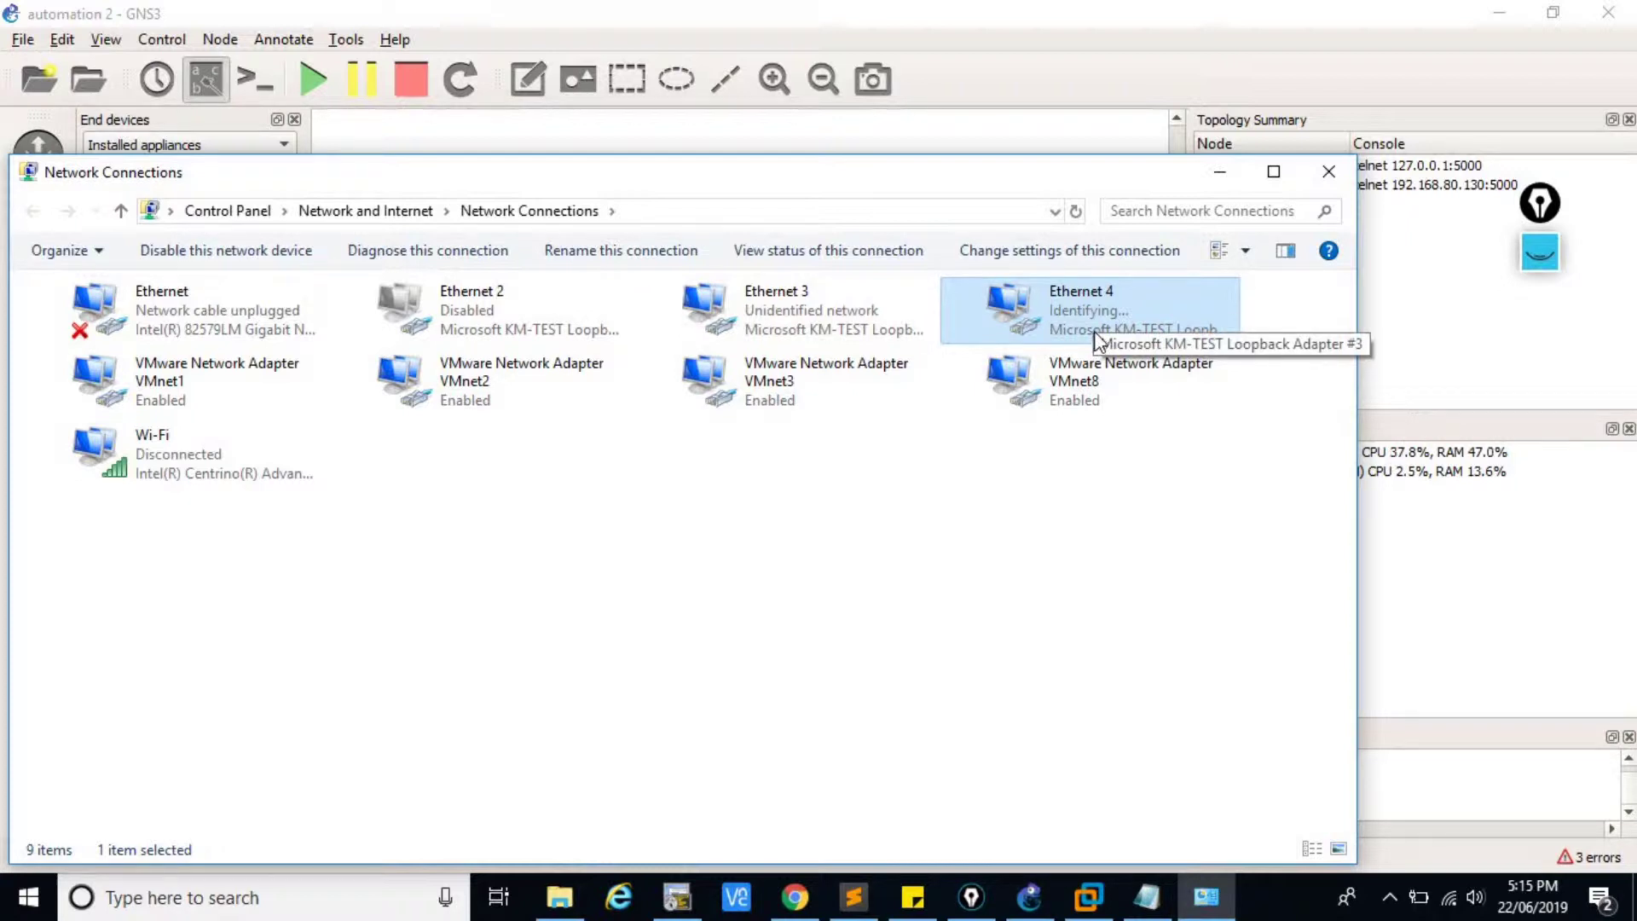
left_click(1235, 188)
Add a Cloud node to the workspace below the Ethernet switch, hosted on the DESKTOP-L6GD56V server
left_click_drag(156, 211, 524, 542)
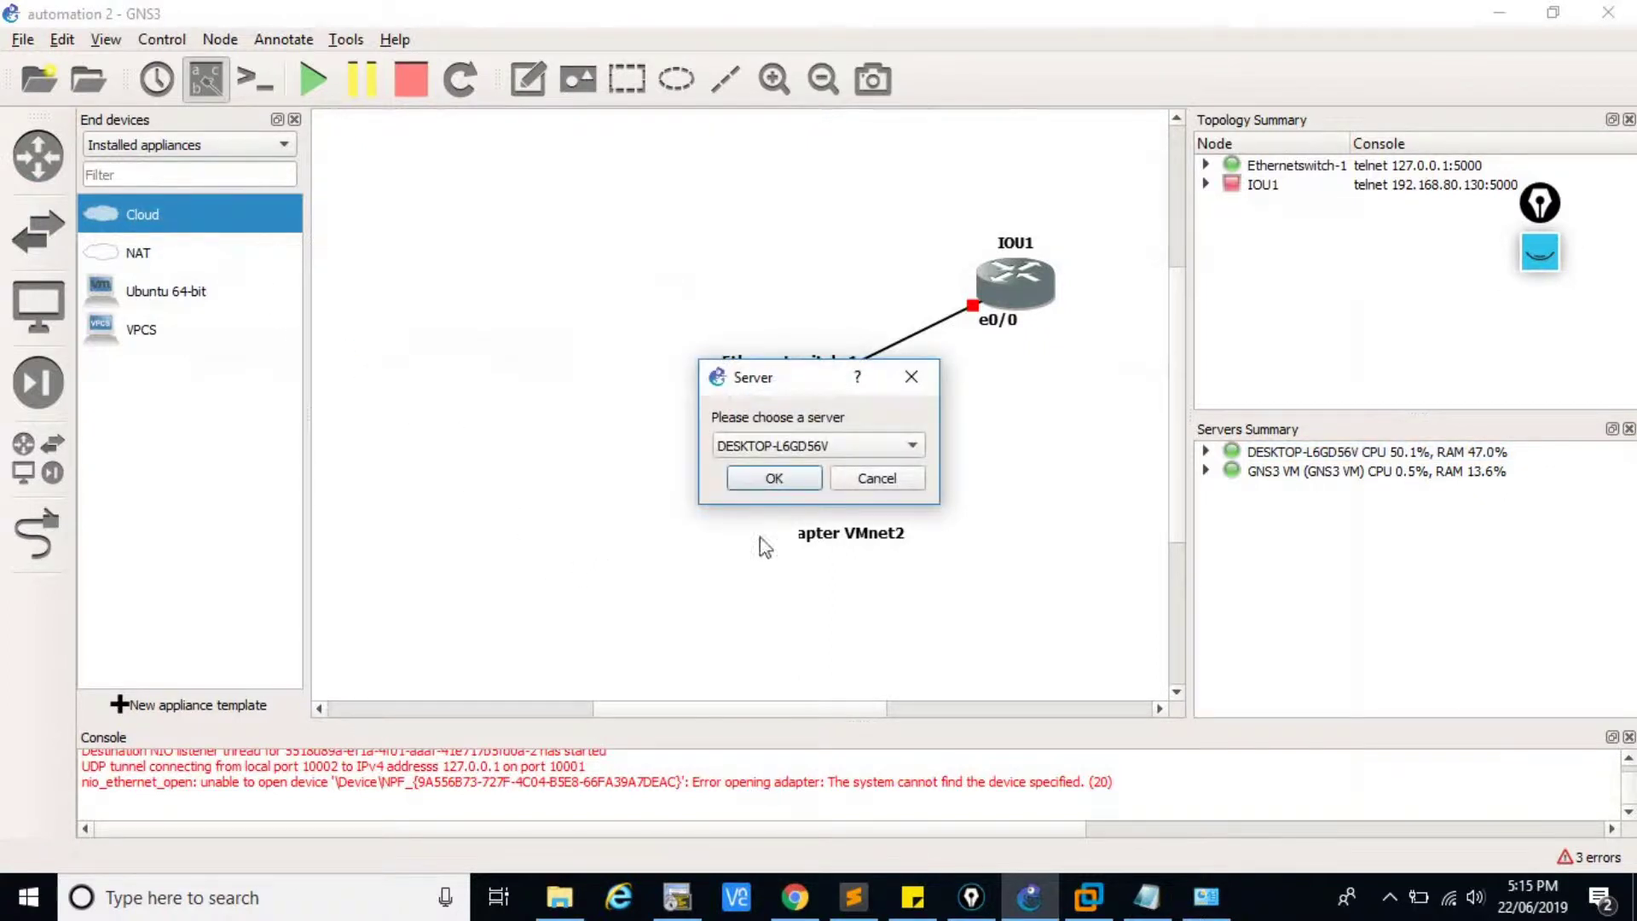
left_click(770, 478)
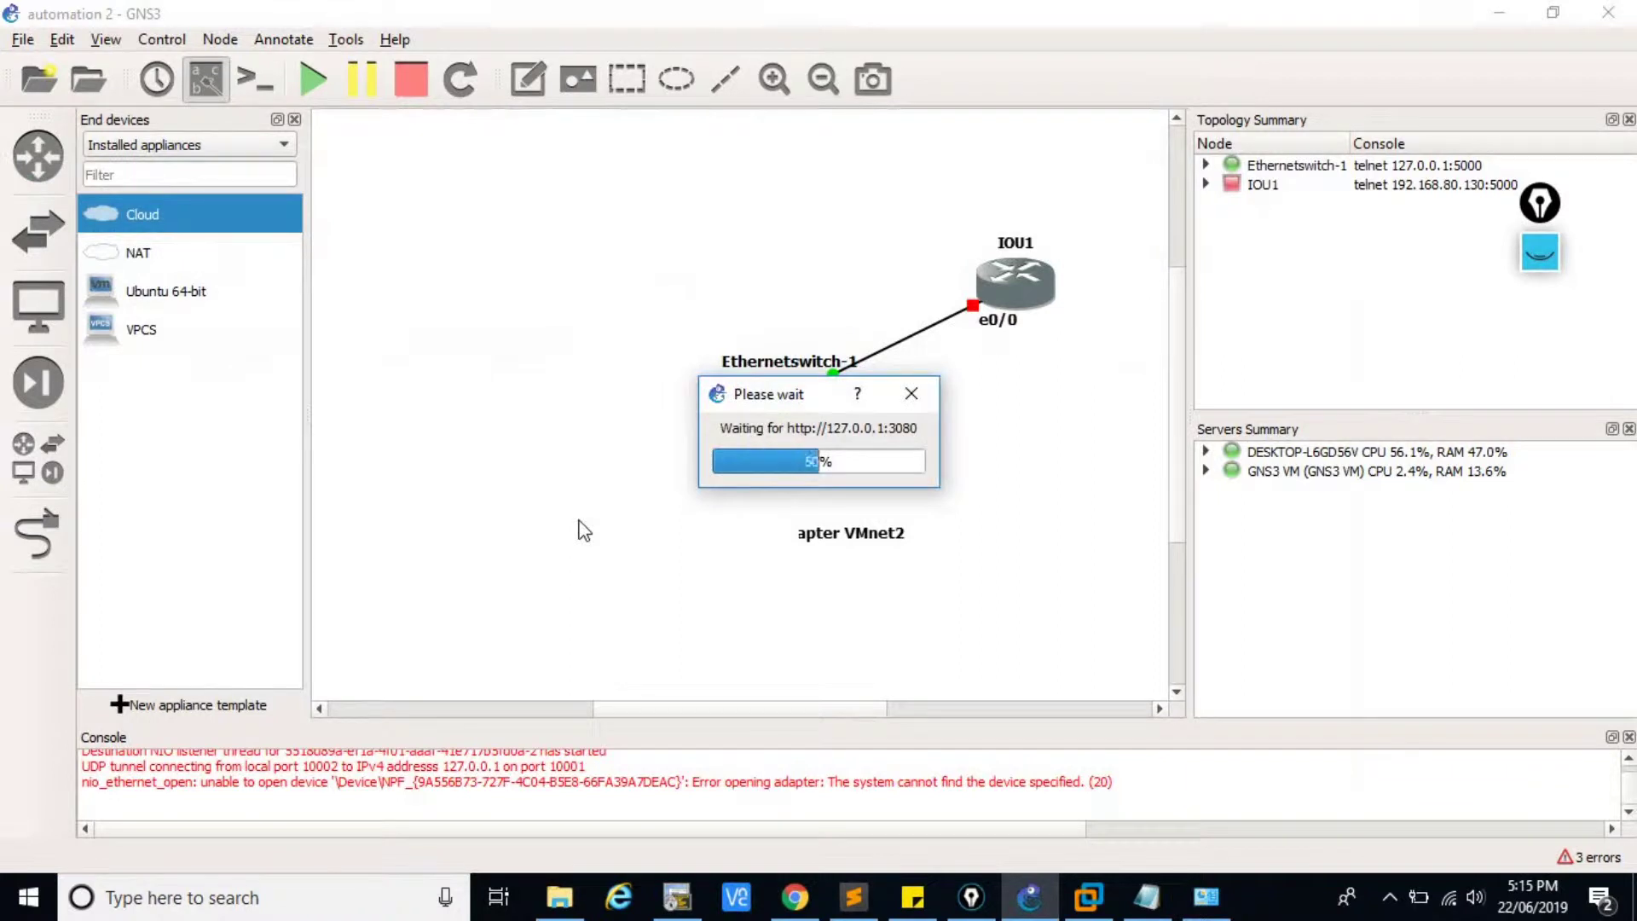
mouse_move(649, 585)
left_mouse_down()
mouse_move(586, 521)
mouse_move(650, 585)
left_mouse_up()
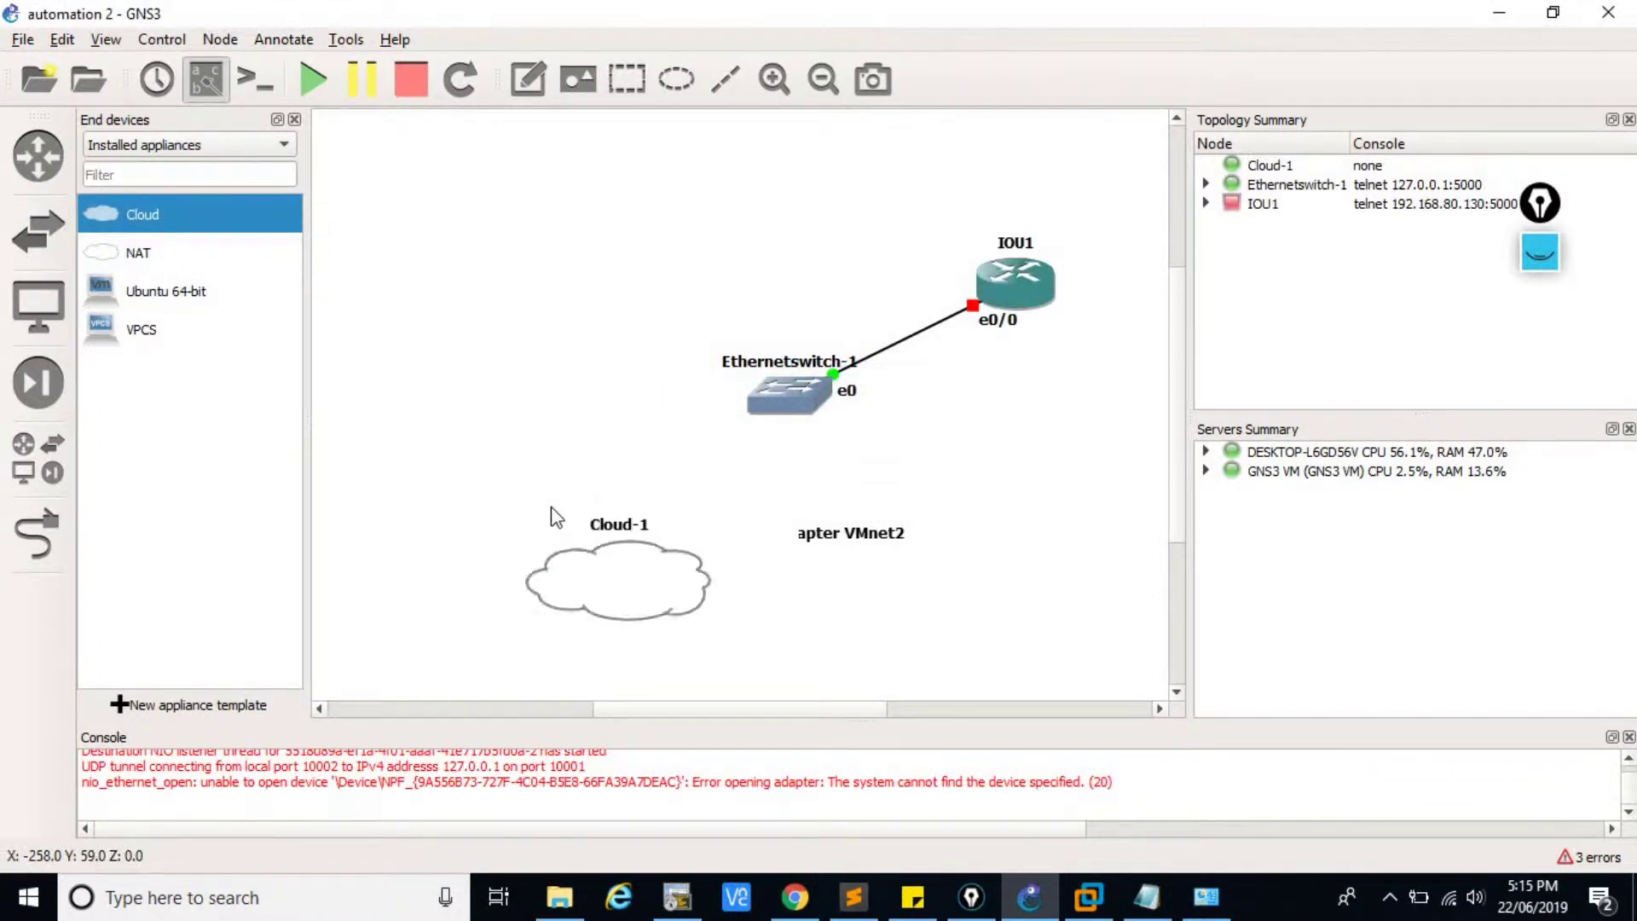
Review the Ethernet 3 and Ethernet 4 interfaces in Cloud-1's configuration and leave it without changes
right_click(621, 585)
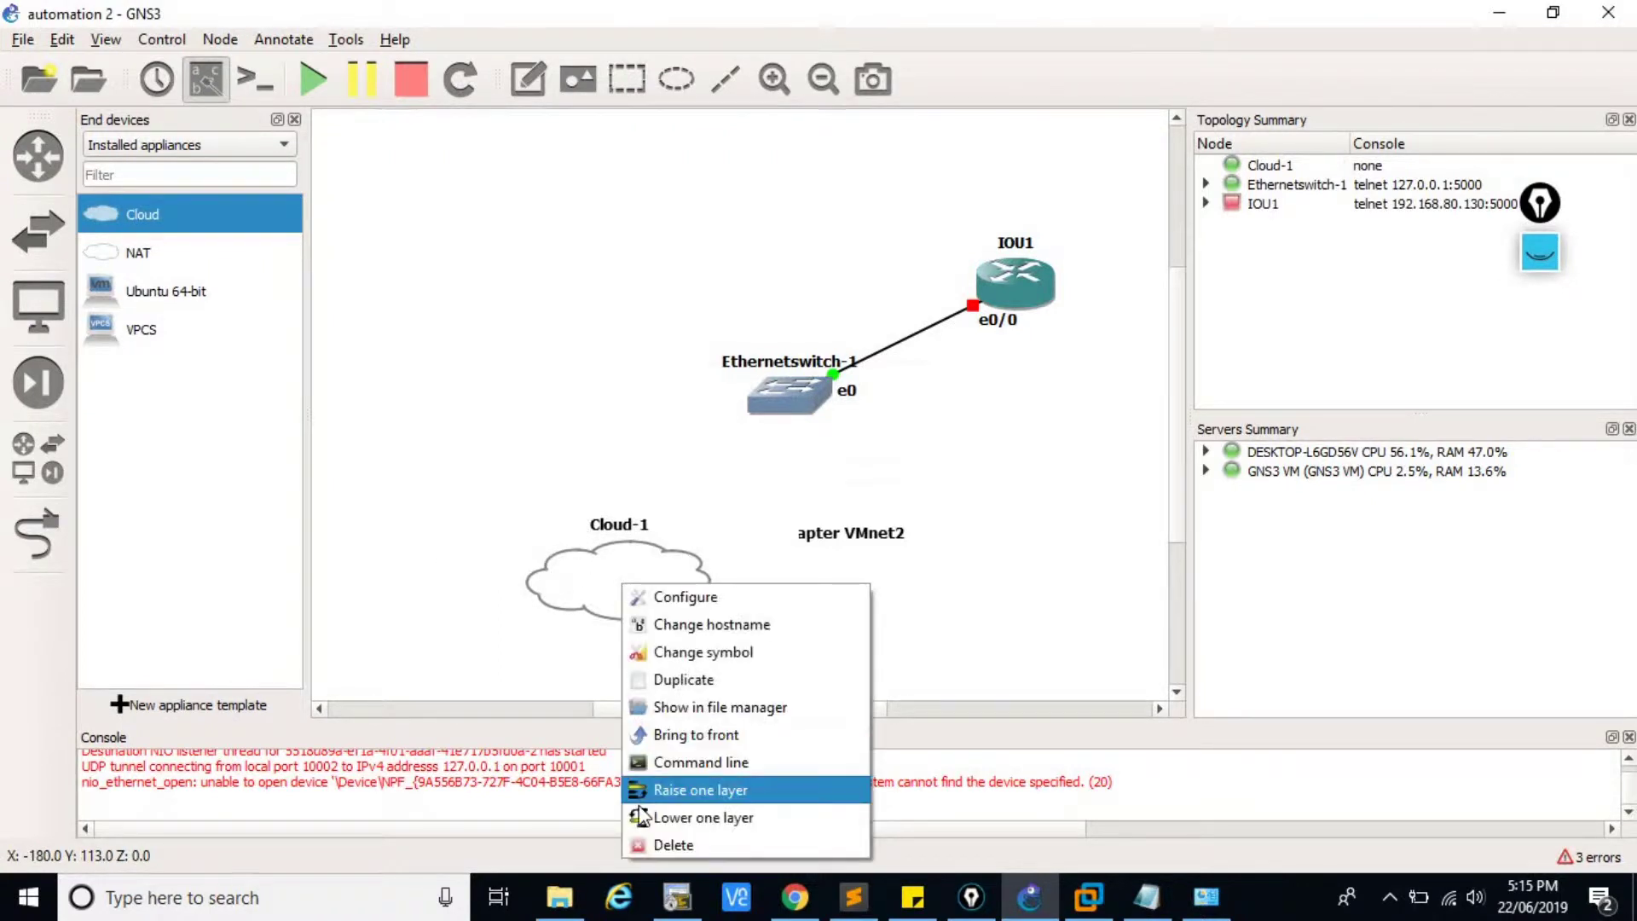
left_click(677, 598)
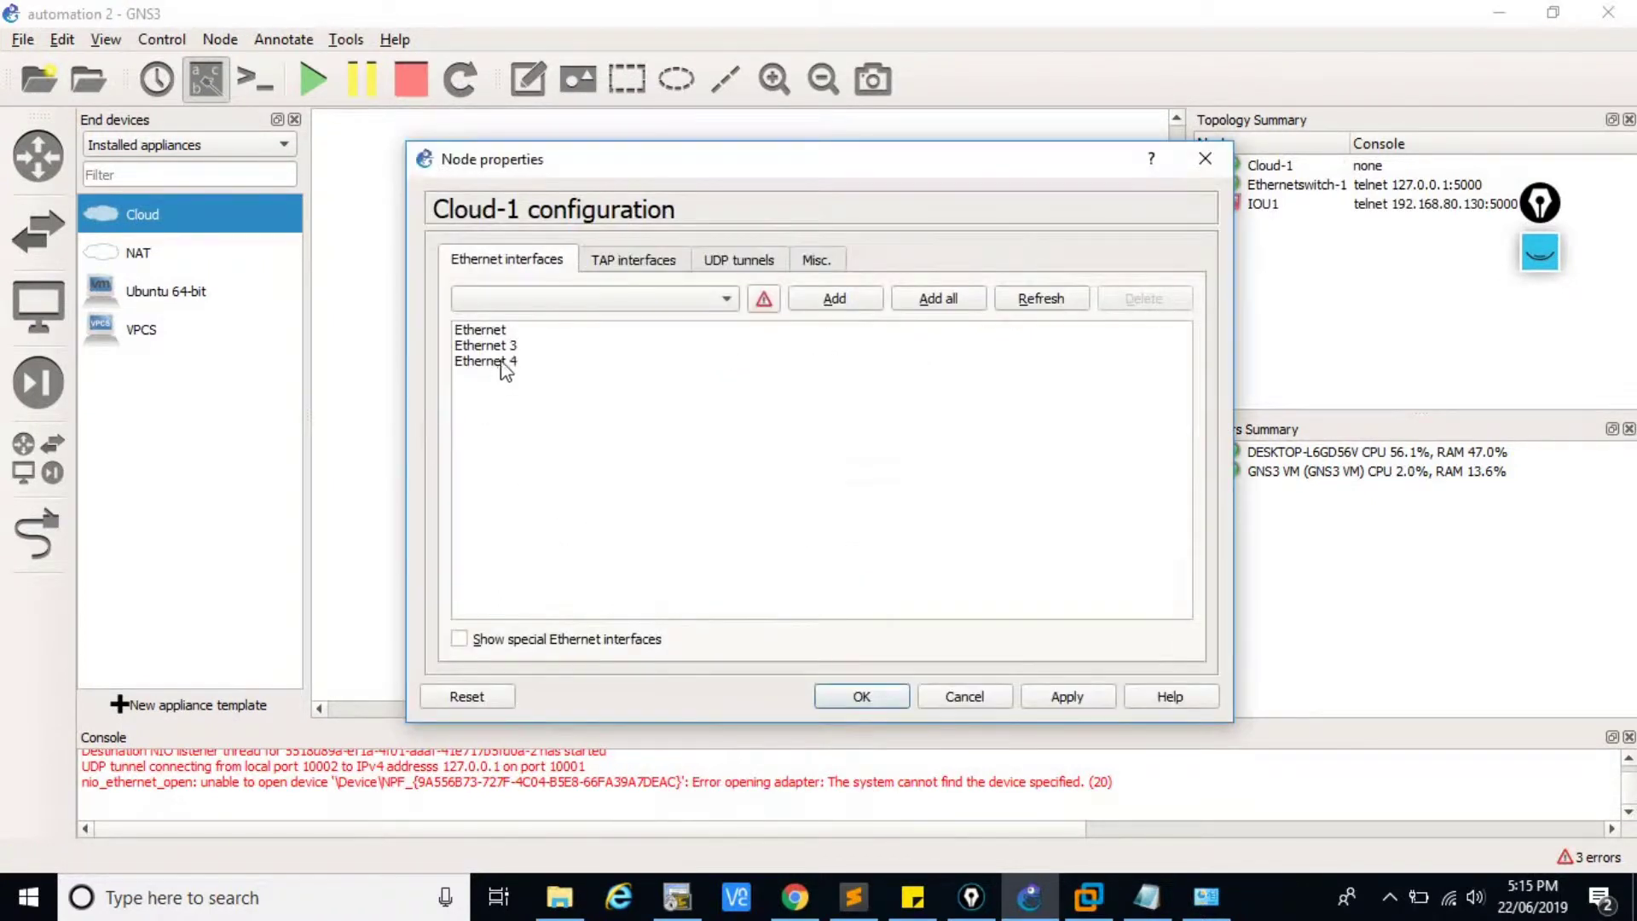
left_click(494, 349)
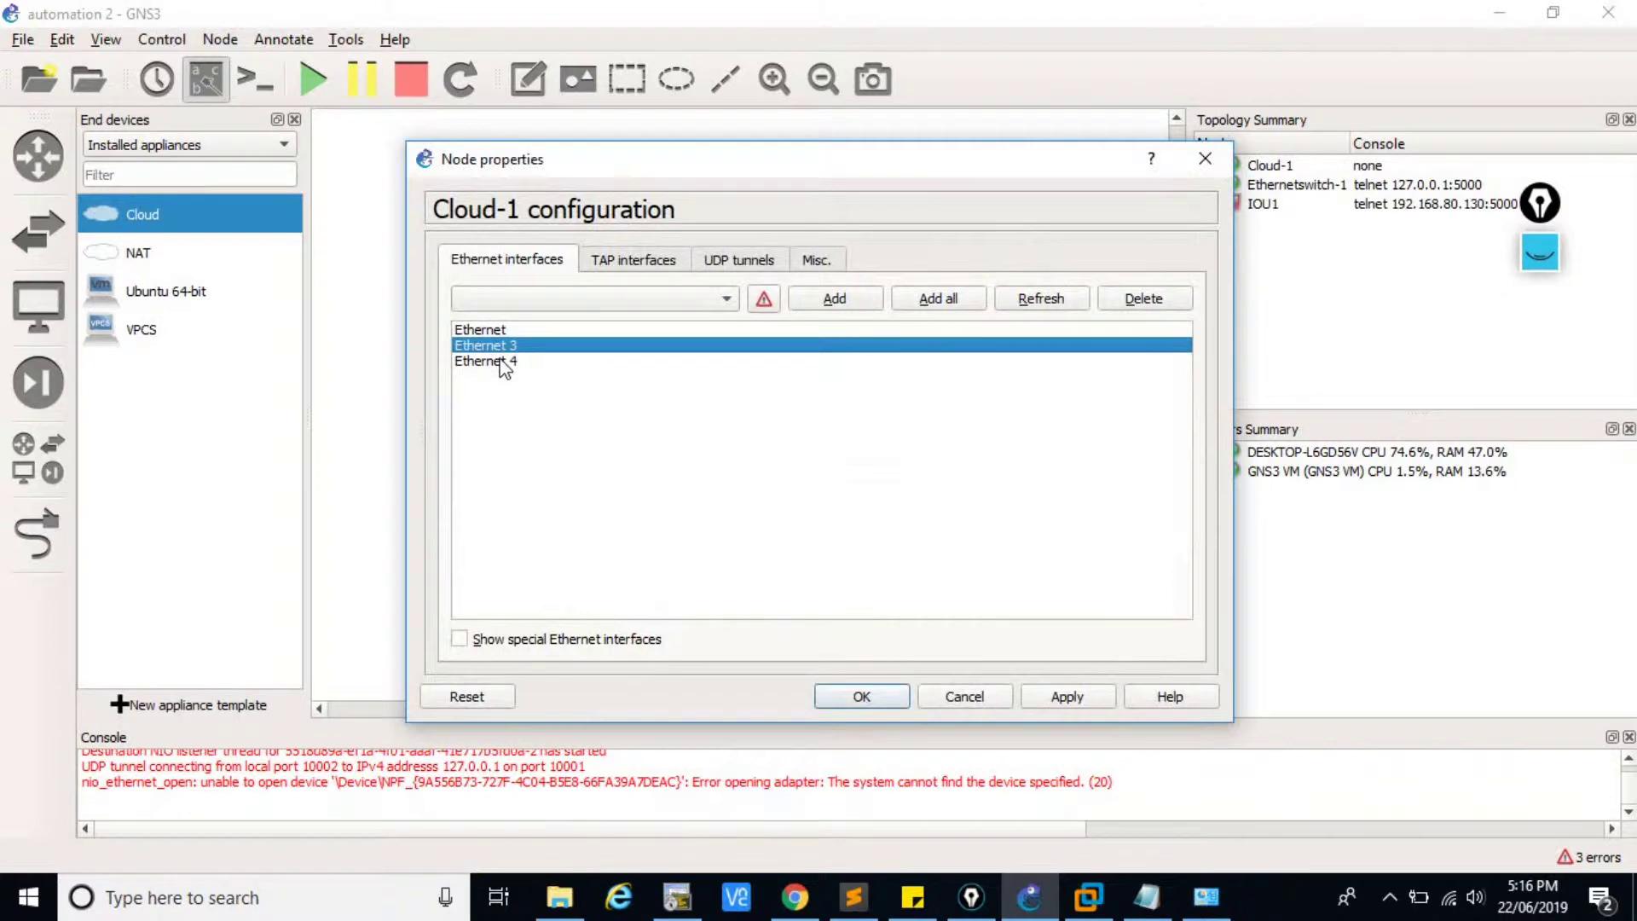
left_click(512, 364)
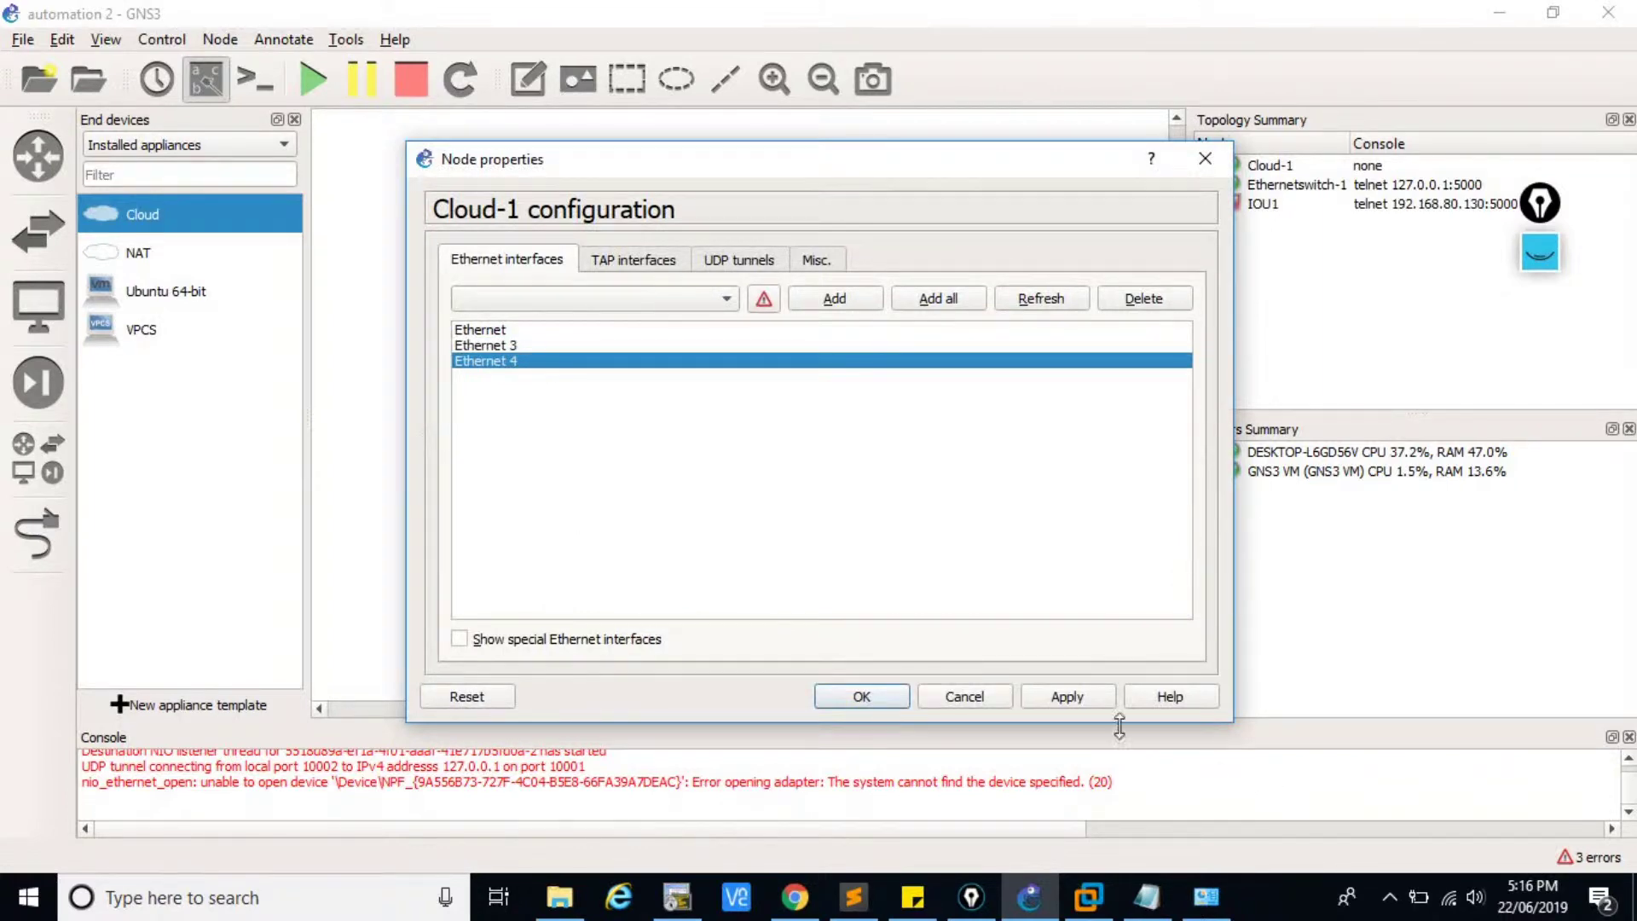
left_click(972, 699)
left_click(37, 534)
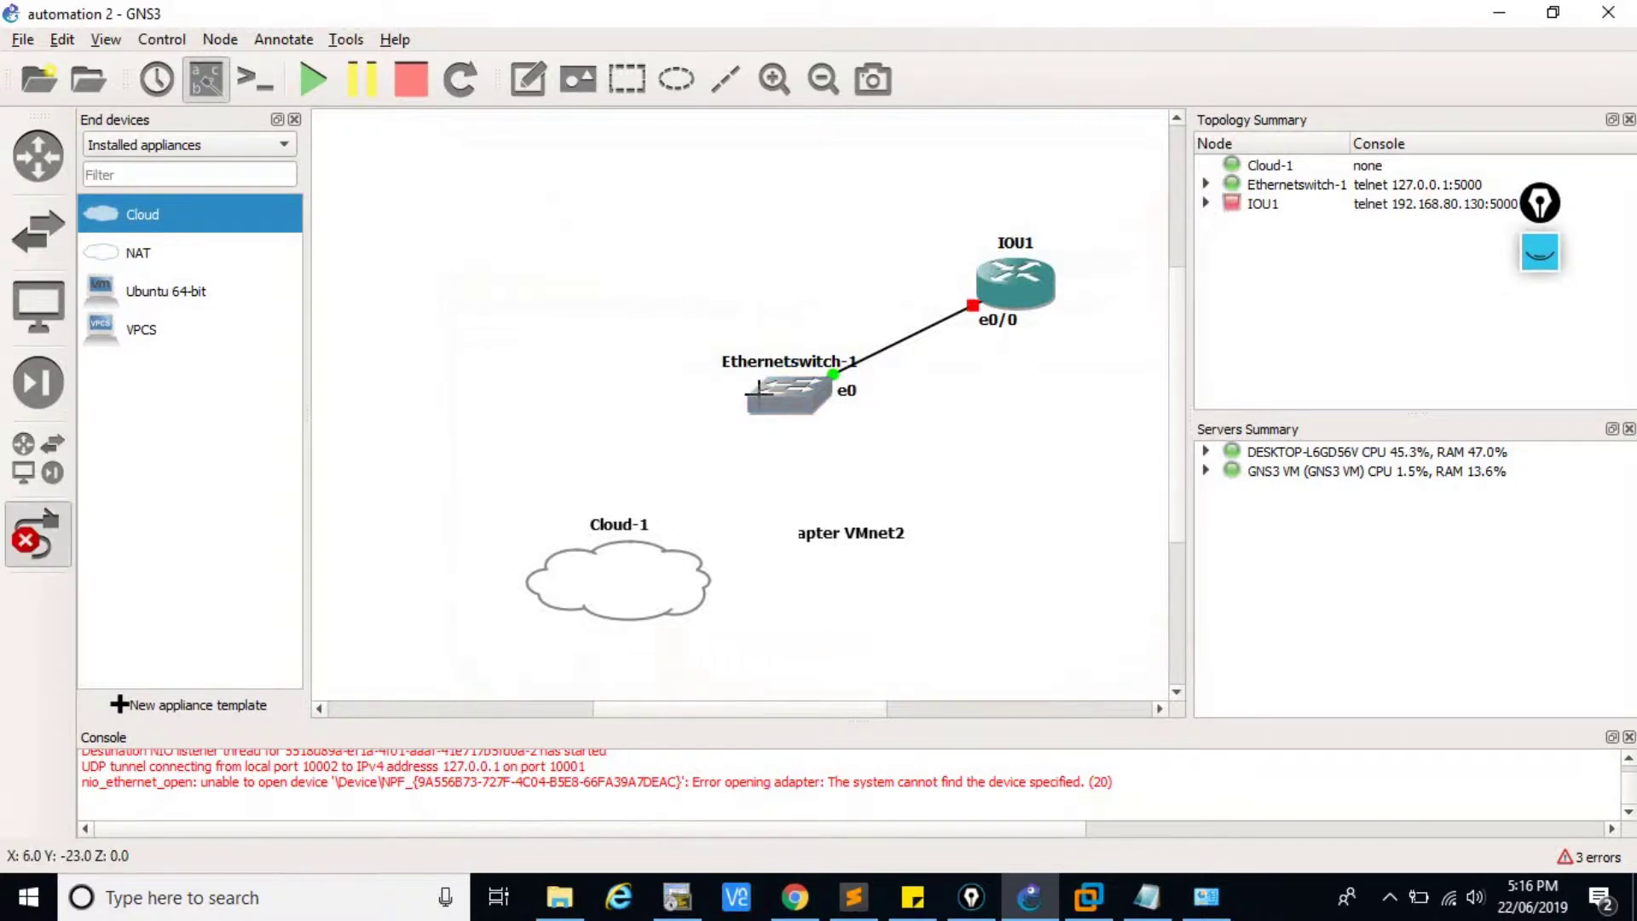
left_click(34, 539)
Remove the Ethernet and Ethernet 3 interfaces from Cloud-1's configuration
right_click(626, 583)
left_click(627, 588)
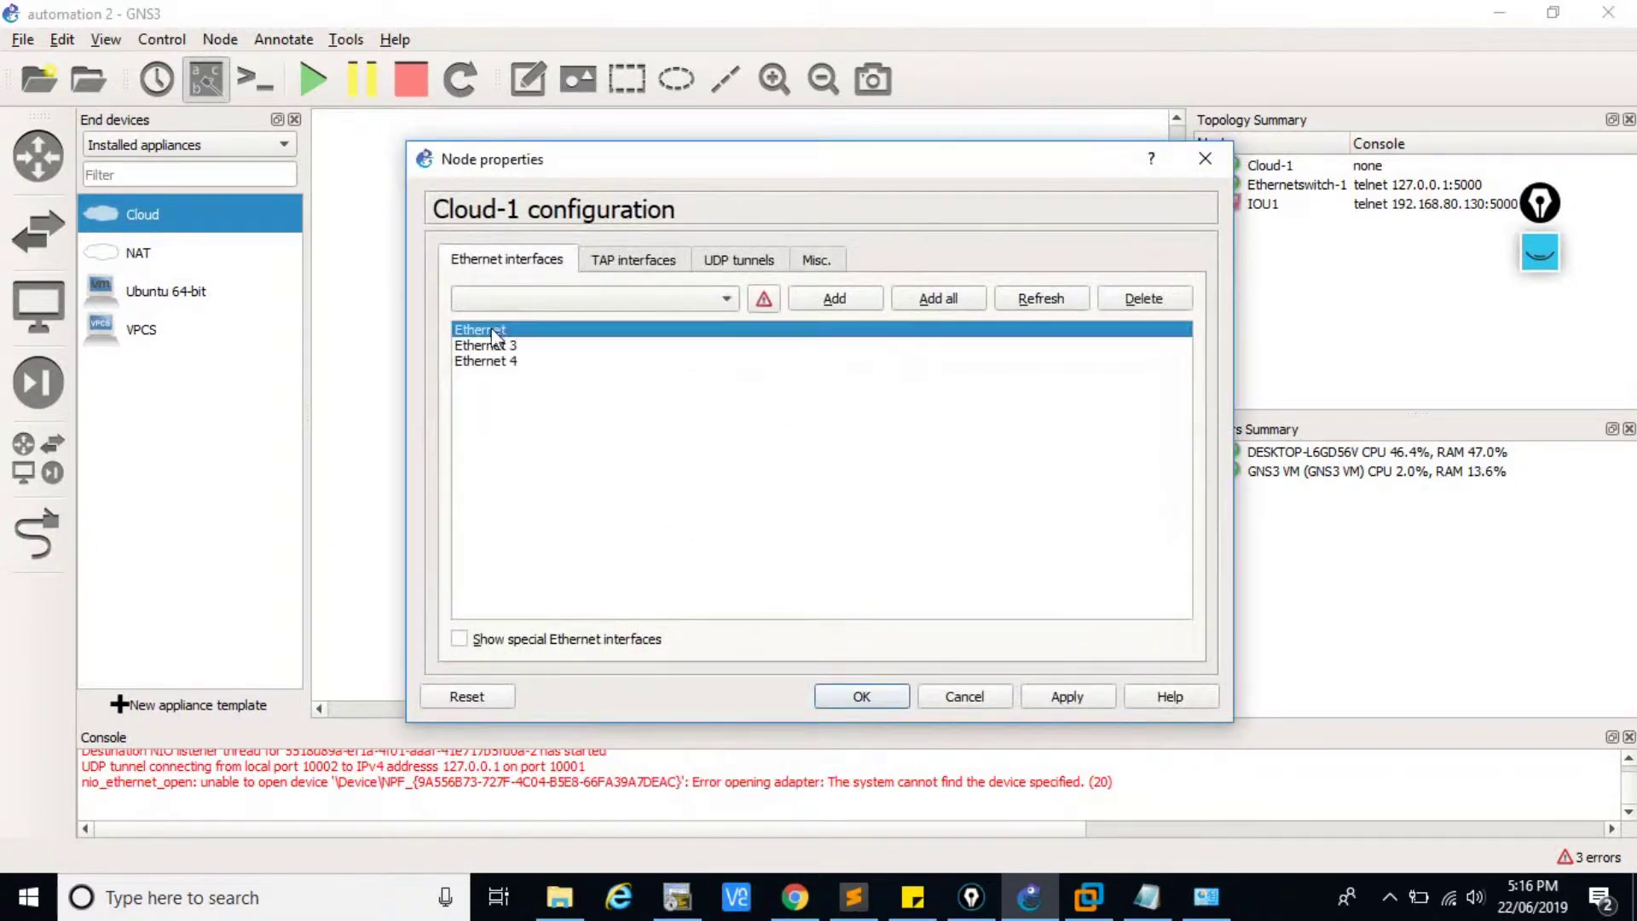
left_click(1143, 298)
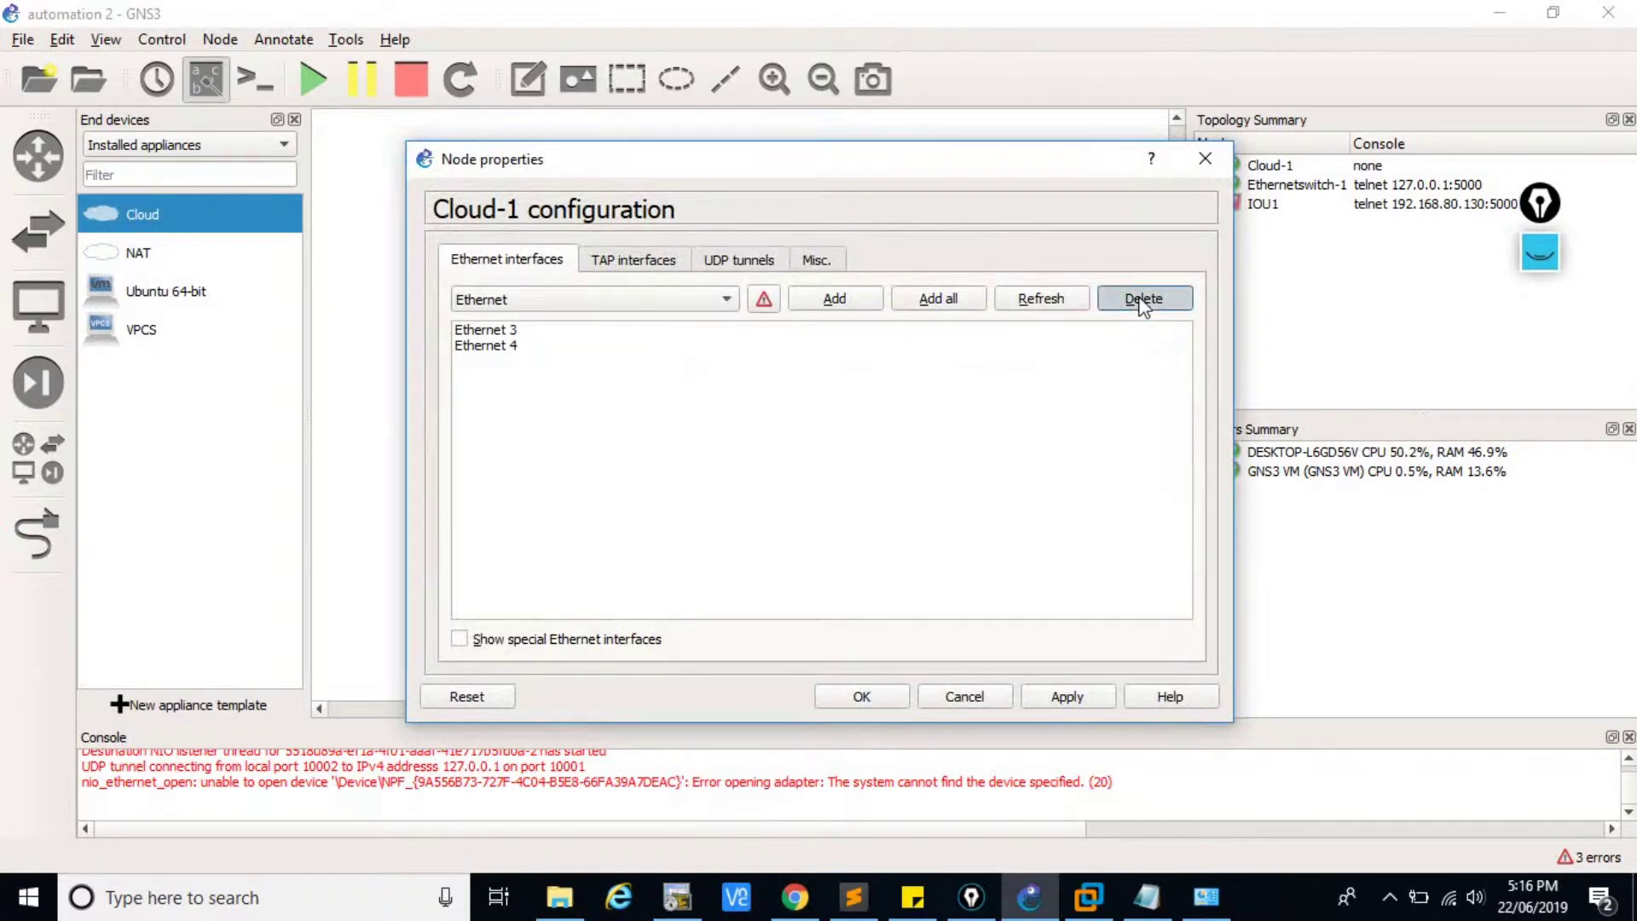
left_click(499, 333)
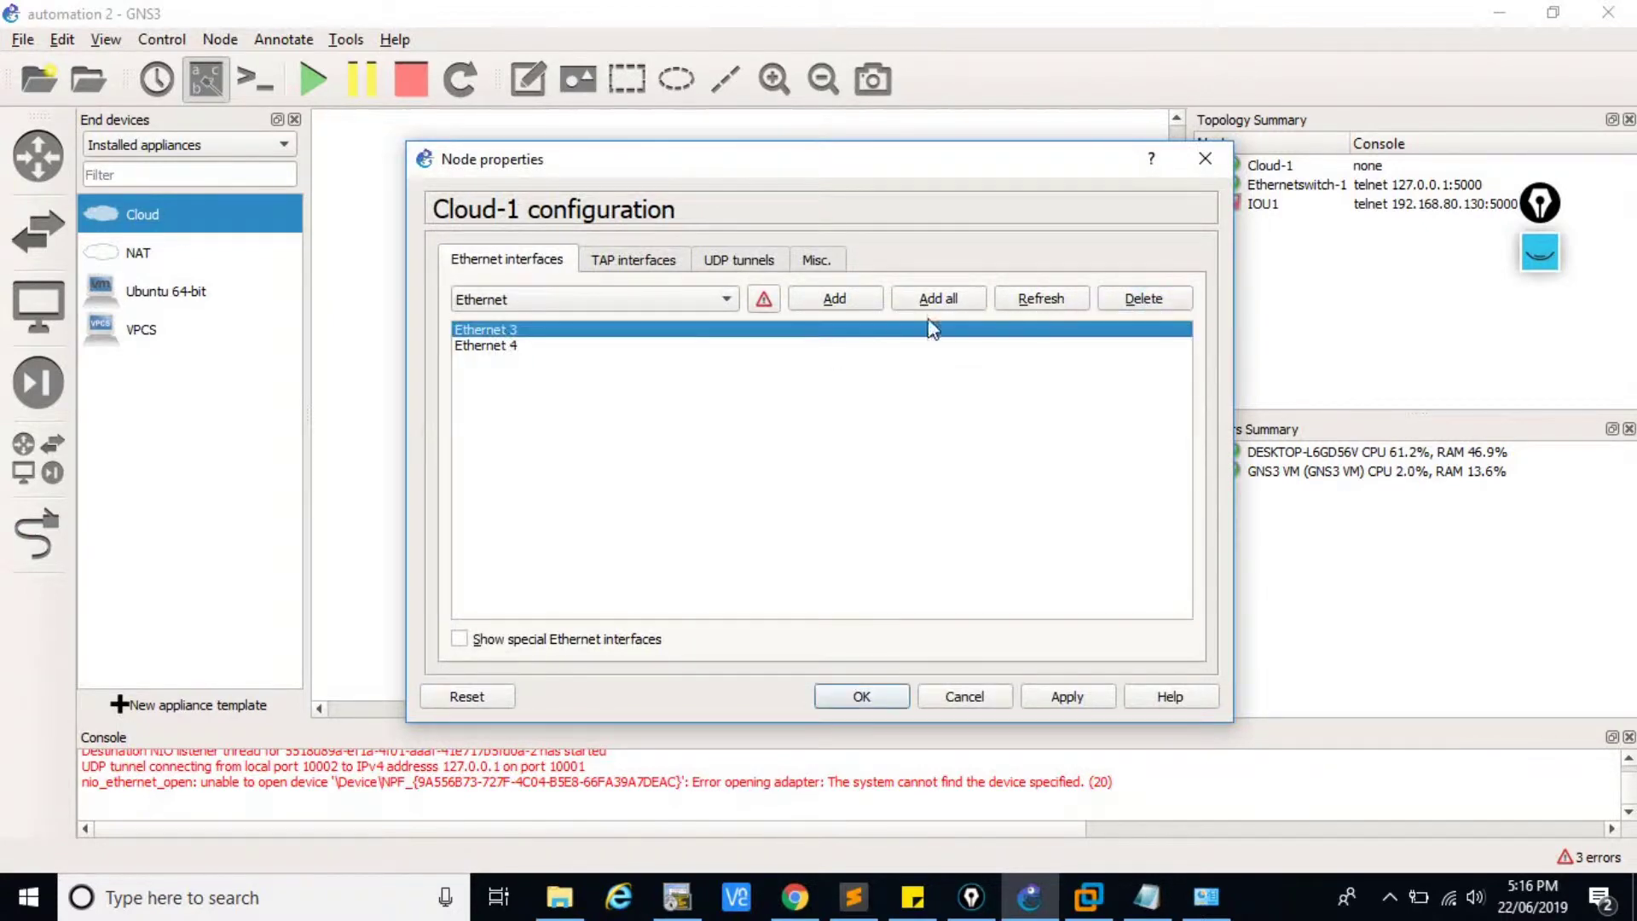
left_click(1156, 300)
Remove Ethernet 4 from Cloud-1's interfaces, add it again, and apply the configuration
left_click(505, 333)
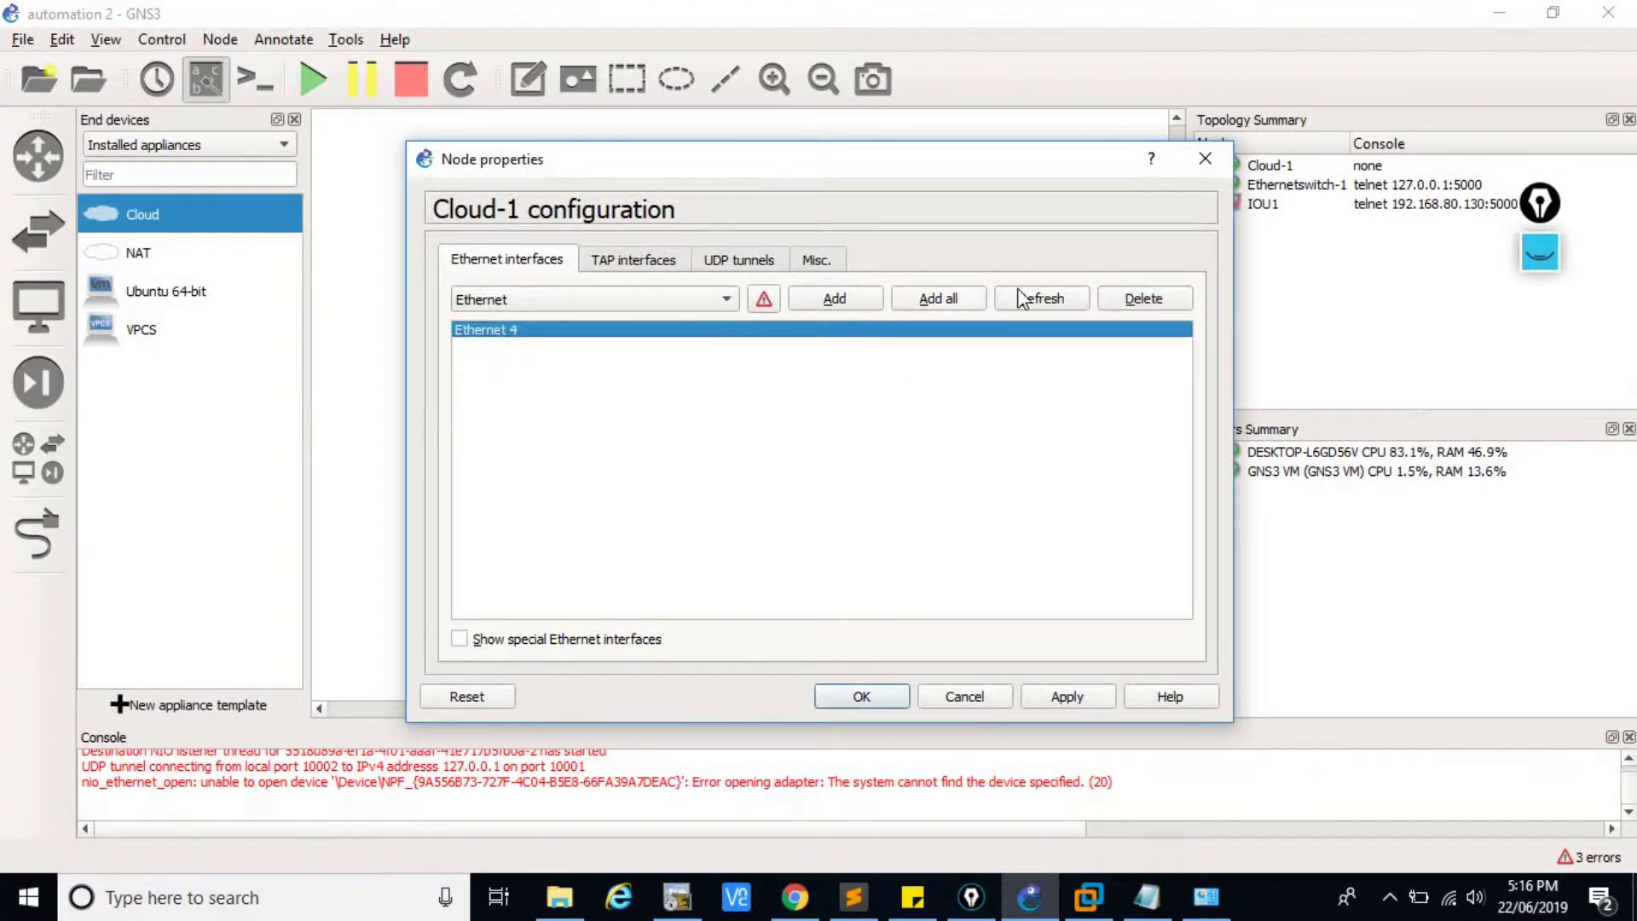
left_click(1142, 300)
left_click(636, 306)
left_click(526, 353)
left_click(834, 300)
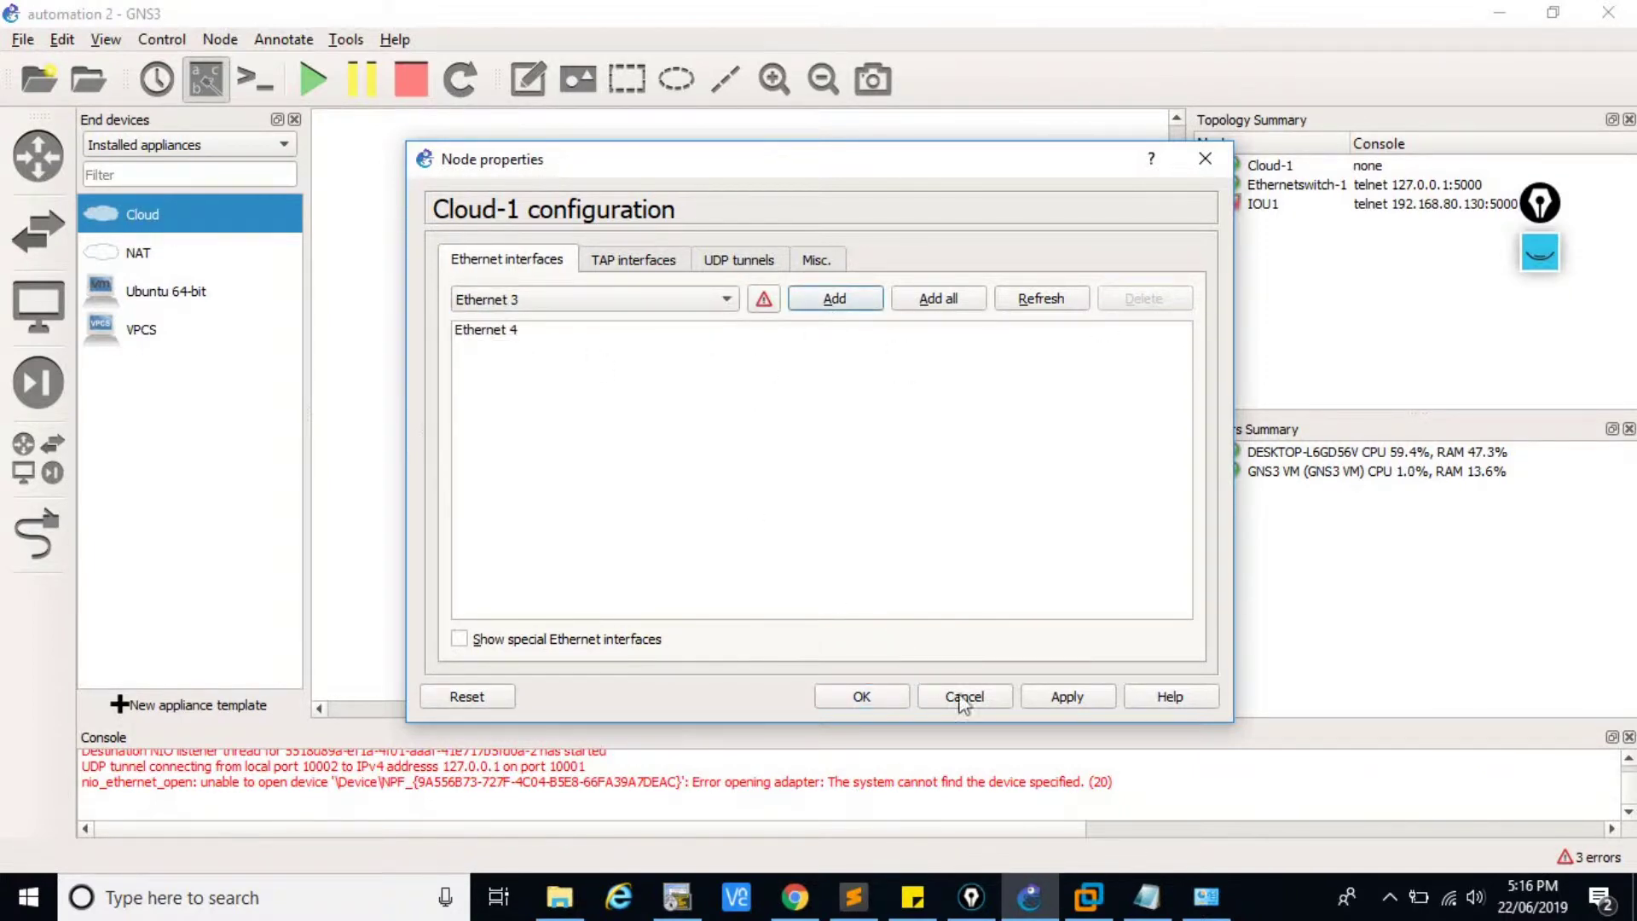
left_click(1066, 696)
left_click(861, 696)
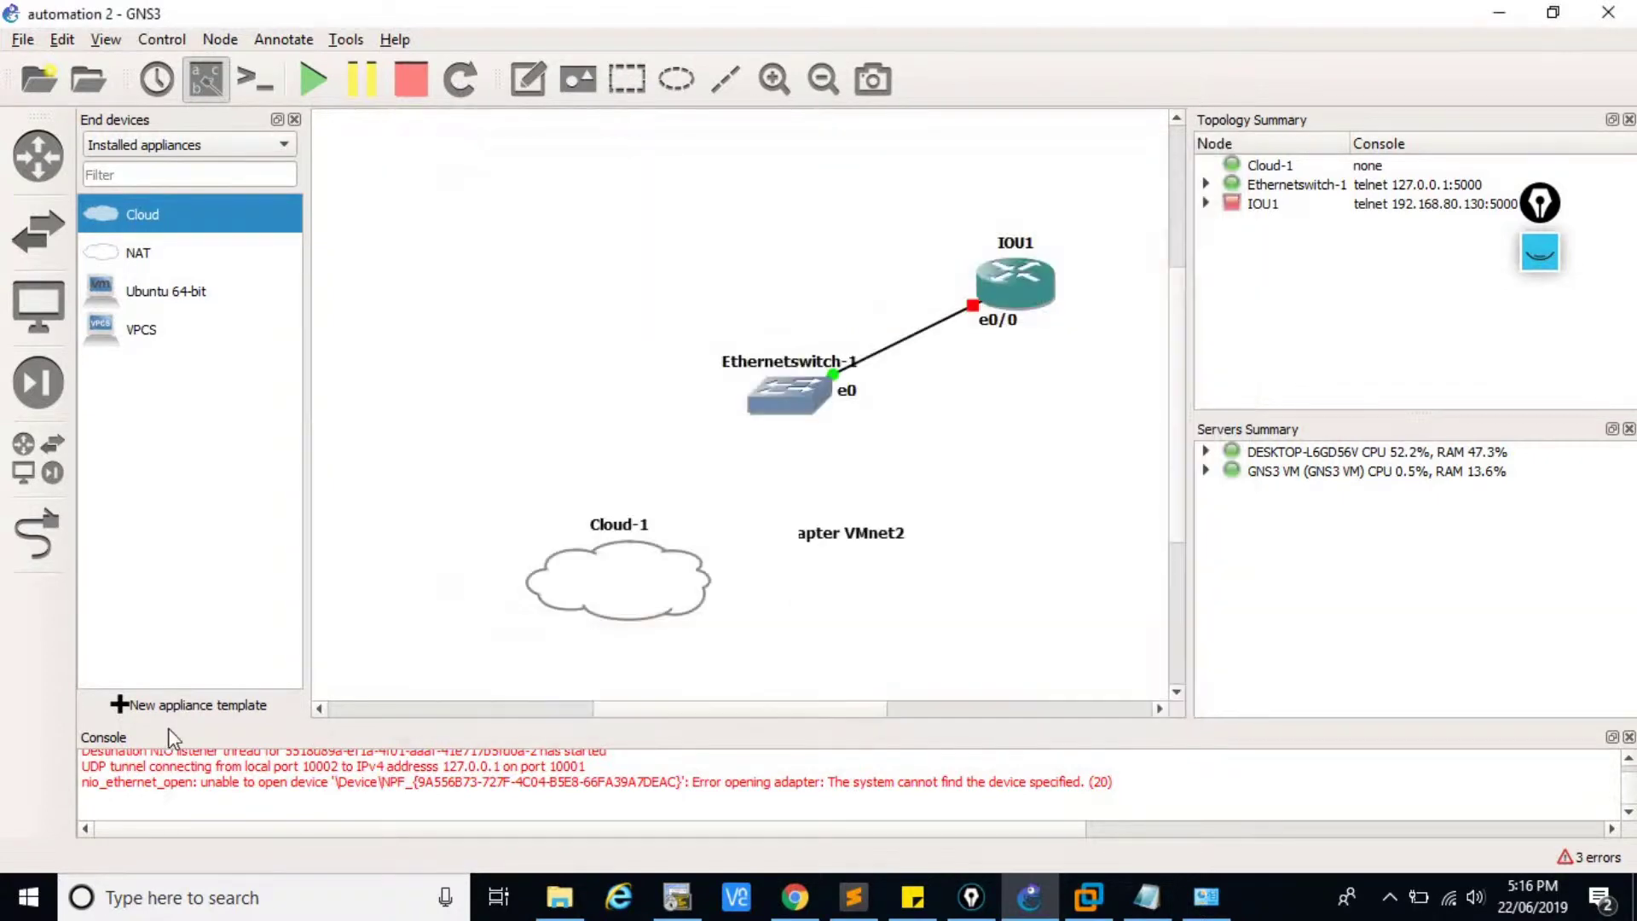
Link Ethernetswitch-1's Ethernet1 port to Cloud-1's Ethernet 4 interface
left_click(37, 533)
left_click(783, 394)
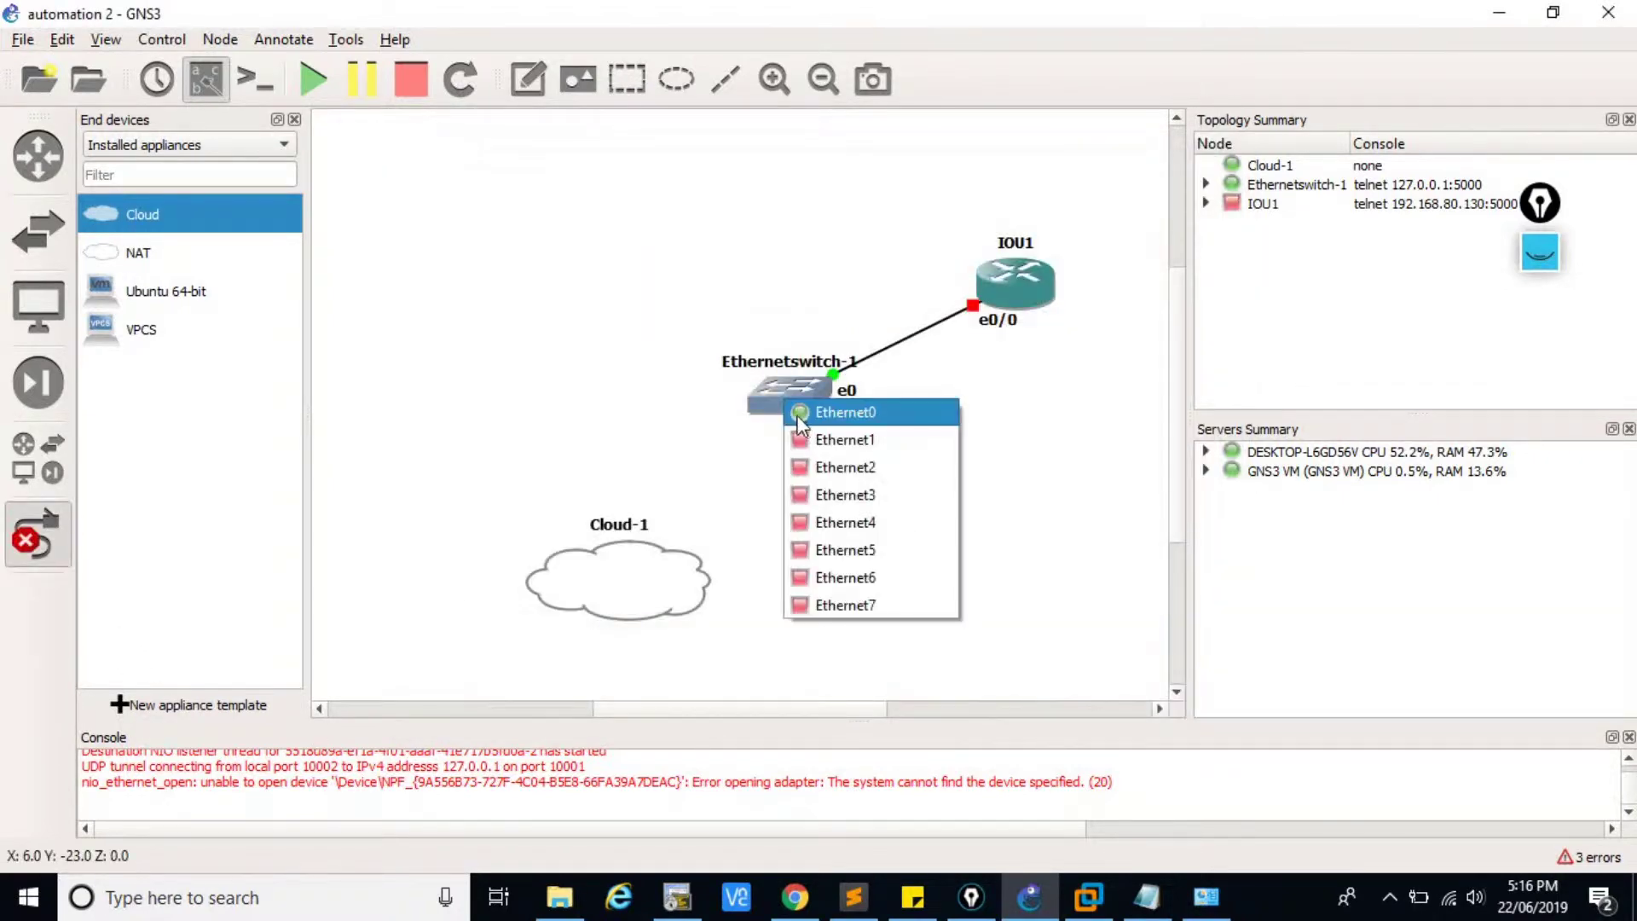
left_click(802, 439)
left_click(641, 559)
left_click(657, 587)
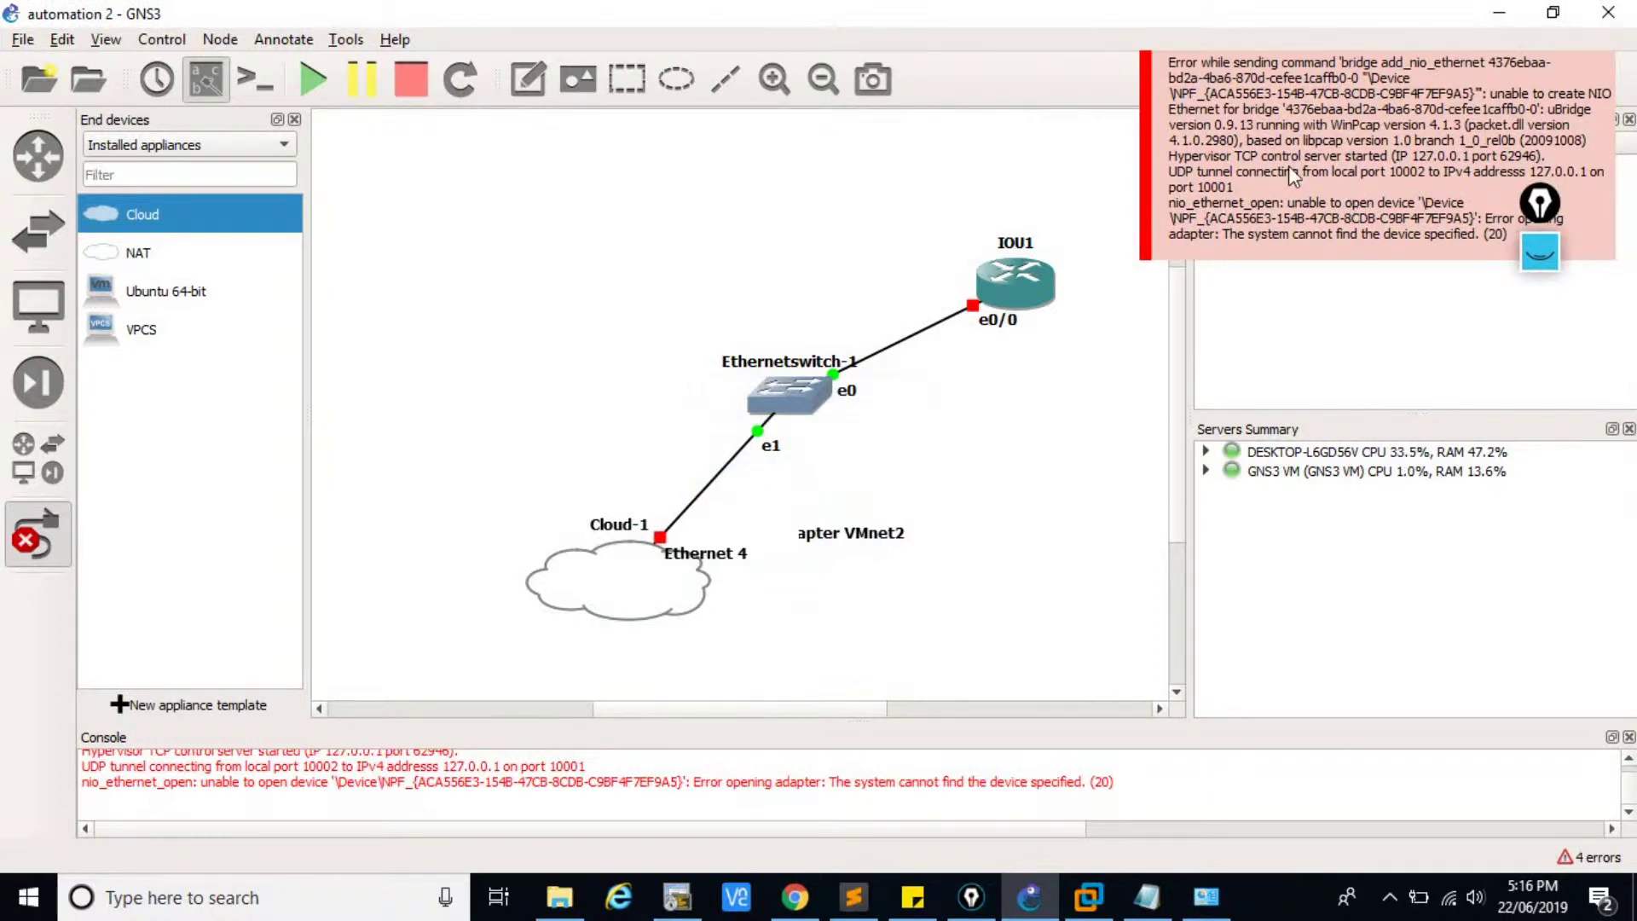
Open a Windows command prompt and stop the packet filter driver service with net stop npf
key("super+r")
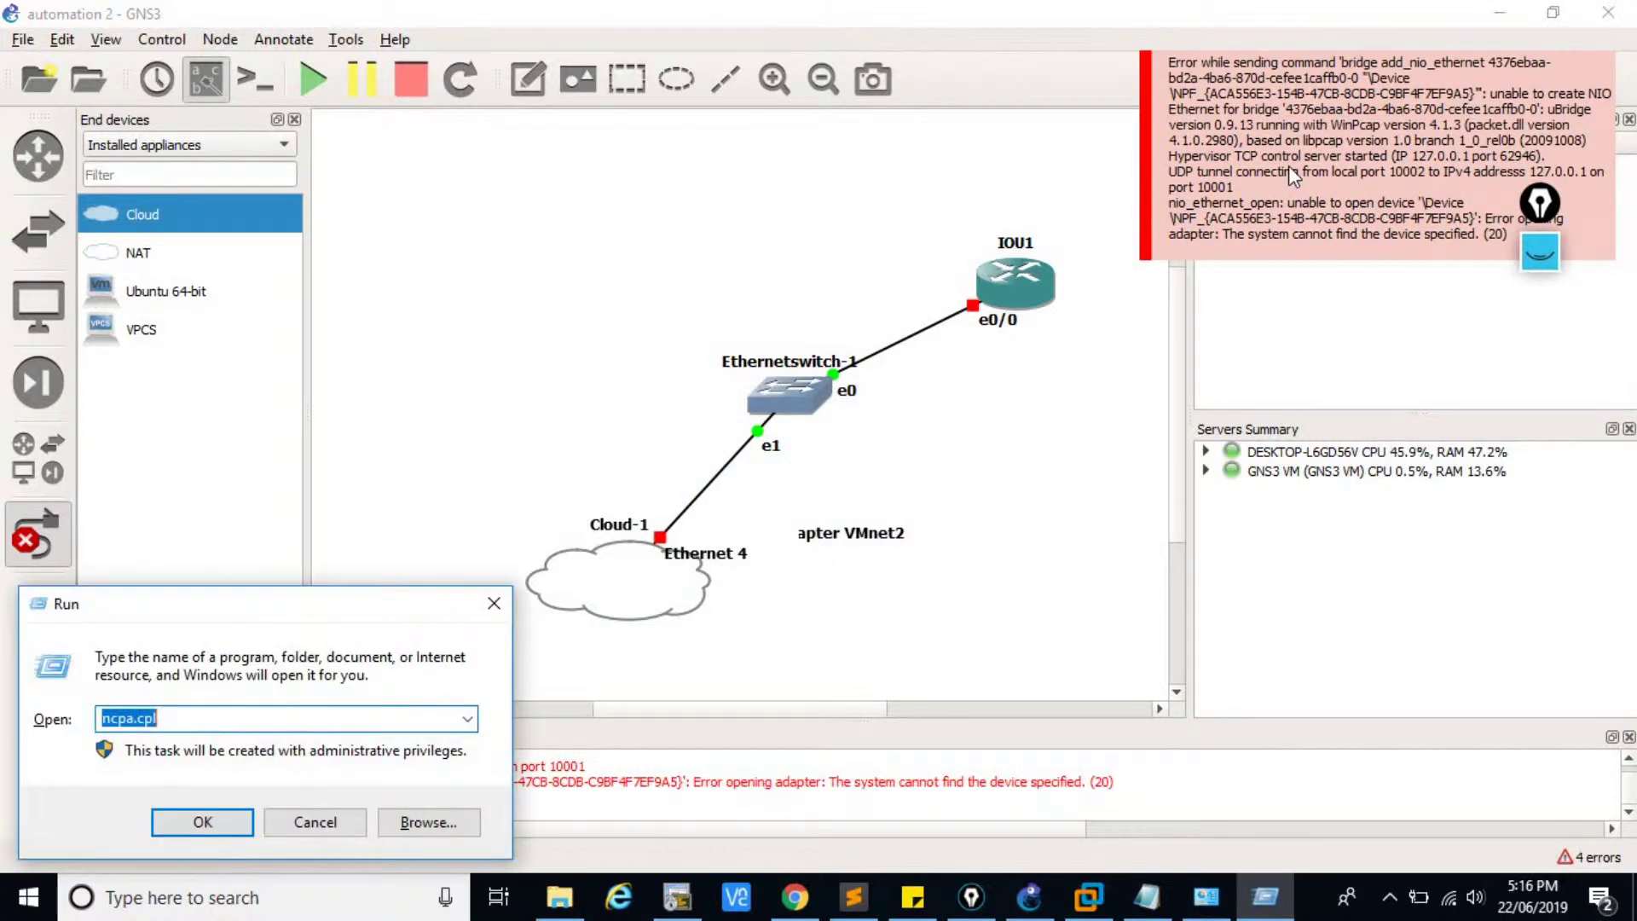
type("cmd")
key("Return")
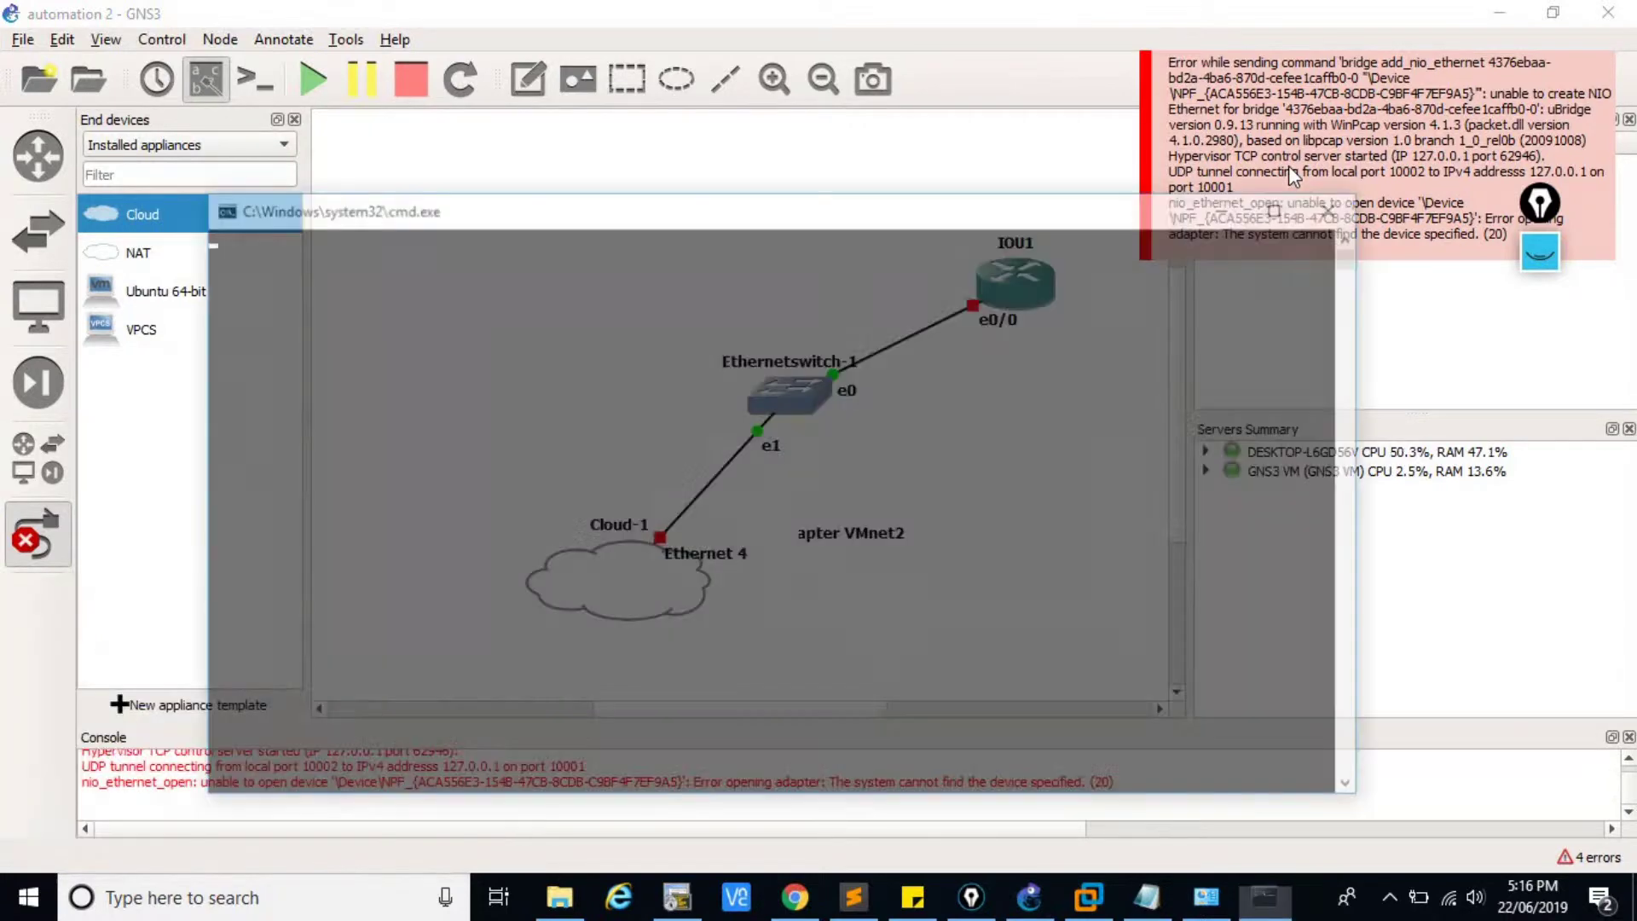
type("n")
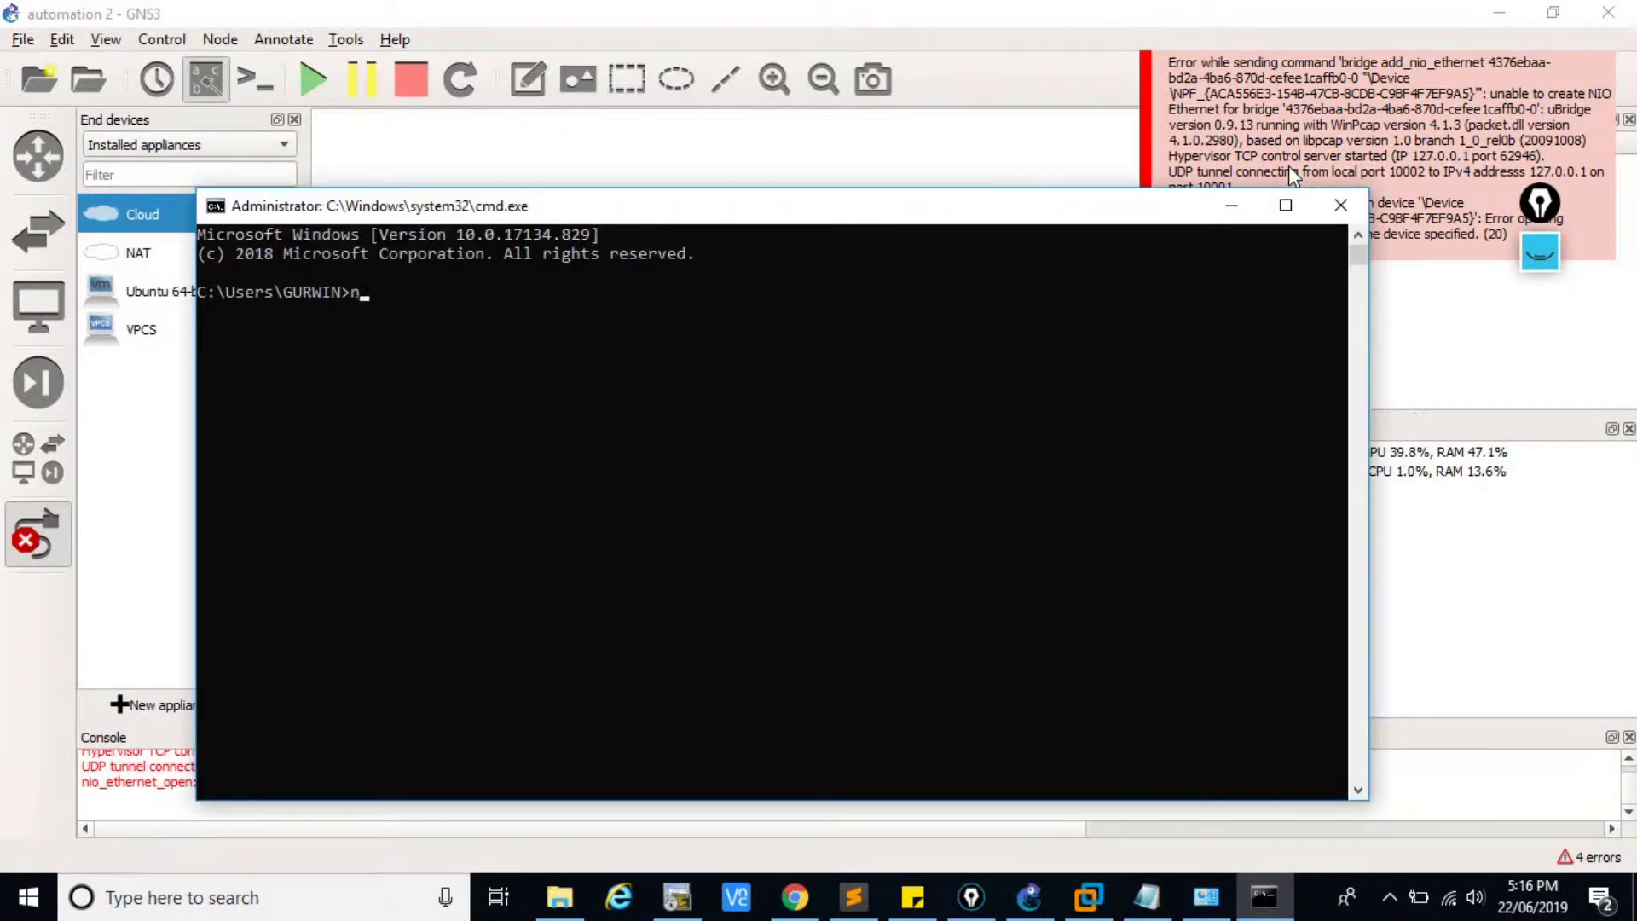
type("et stop npf")
key("Return")
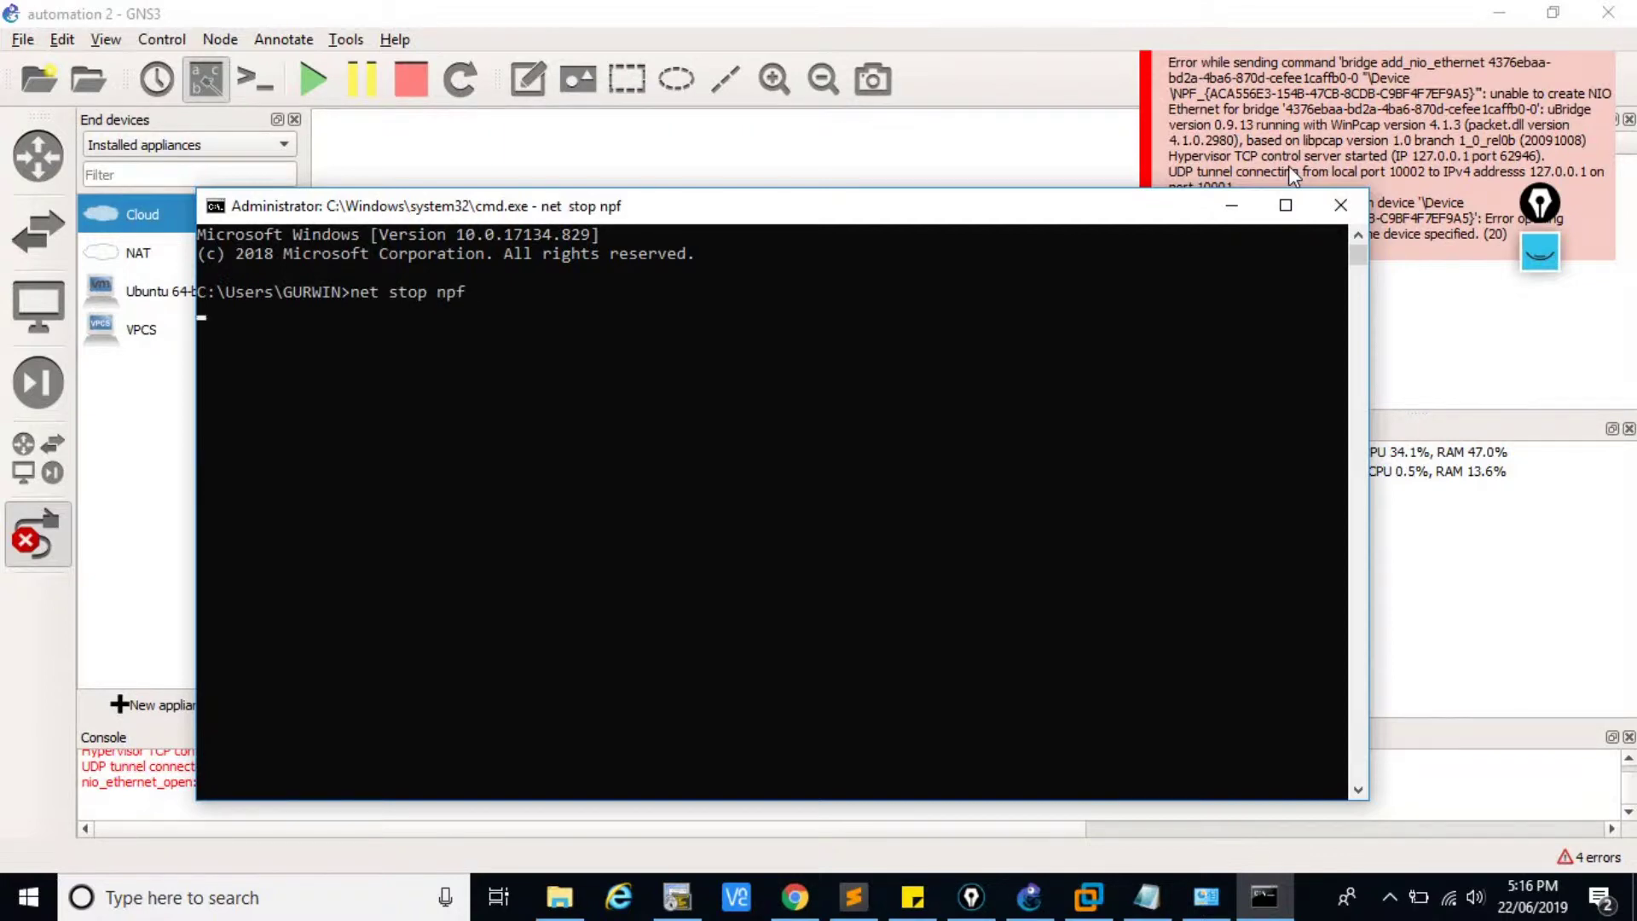
Start the packet filter driver service again with net start npf
type("net")
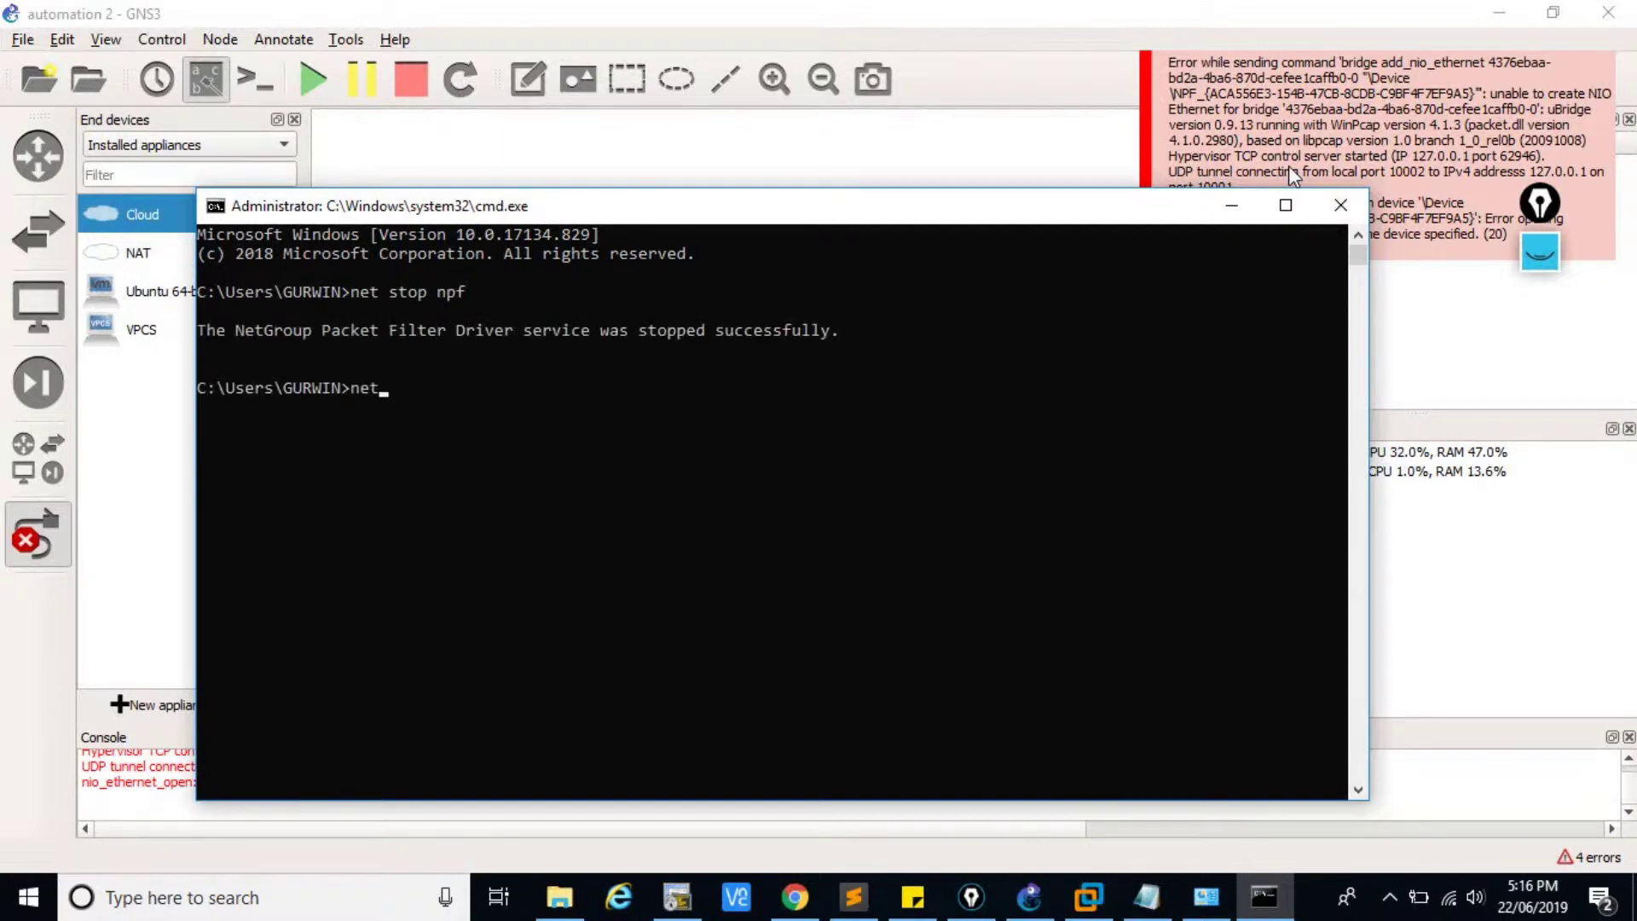
type(" start n[f")
key("BackSpace")
key("BackSpace")
type("pf")
key("Return")
Change to C:\Program Files\GNS3 and run network-device-list.cmd to list the machine's network adapters
type("cd\\")
key("Return")
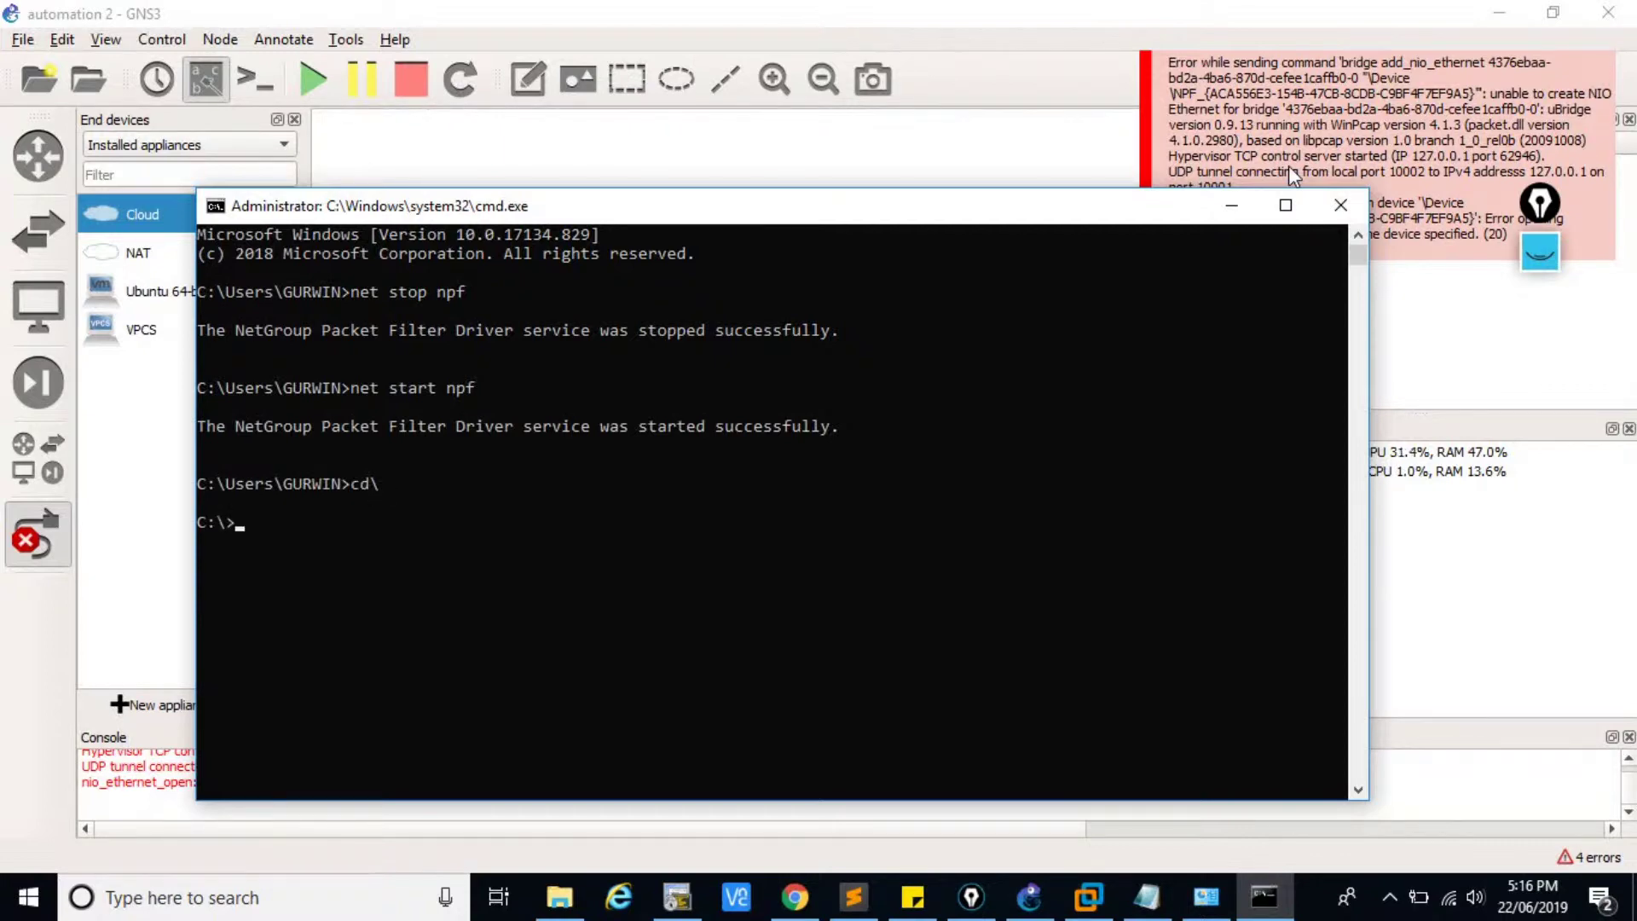
type("cd \"Program Files\"")
key("Return")
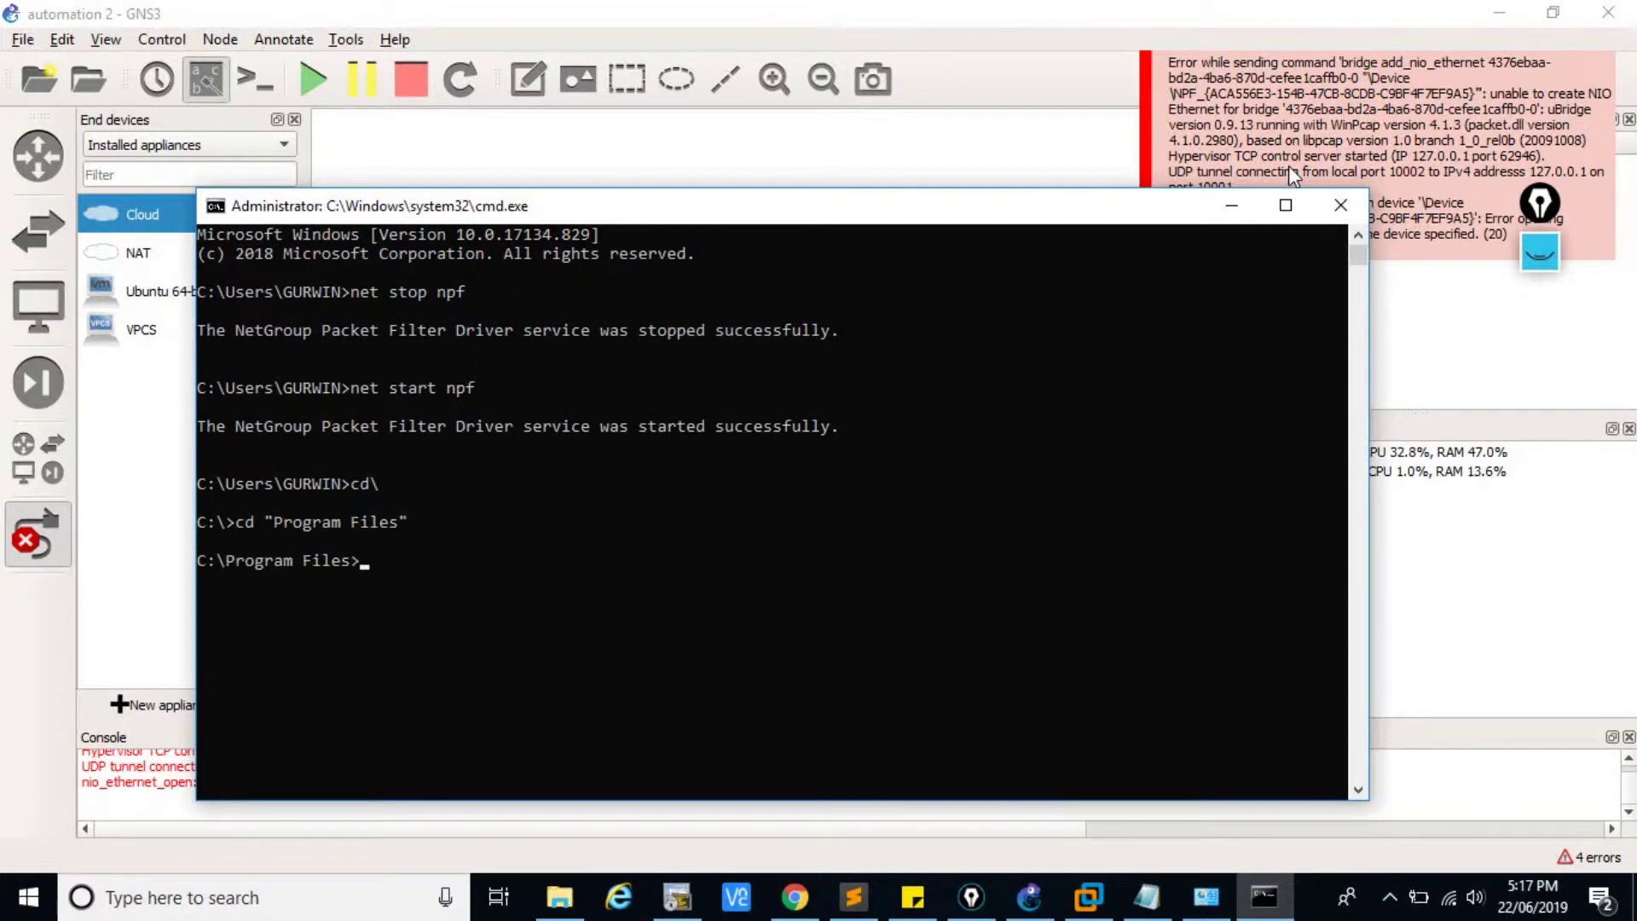
type("cd GNS3")
key("Return")
type("n")
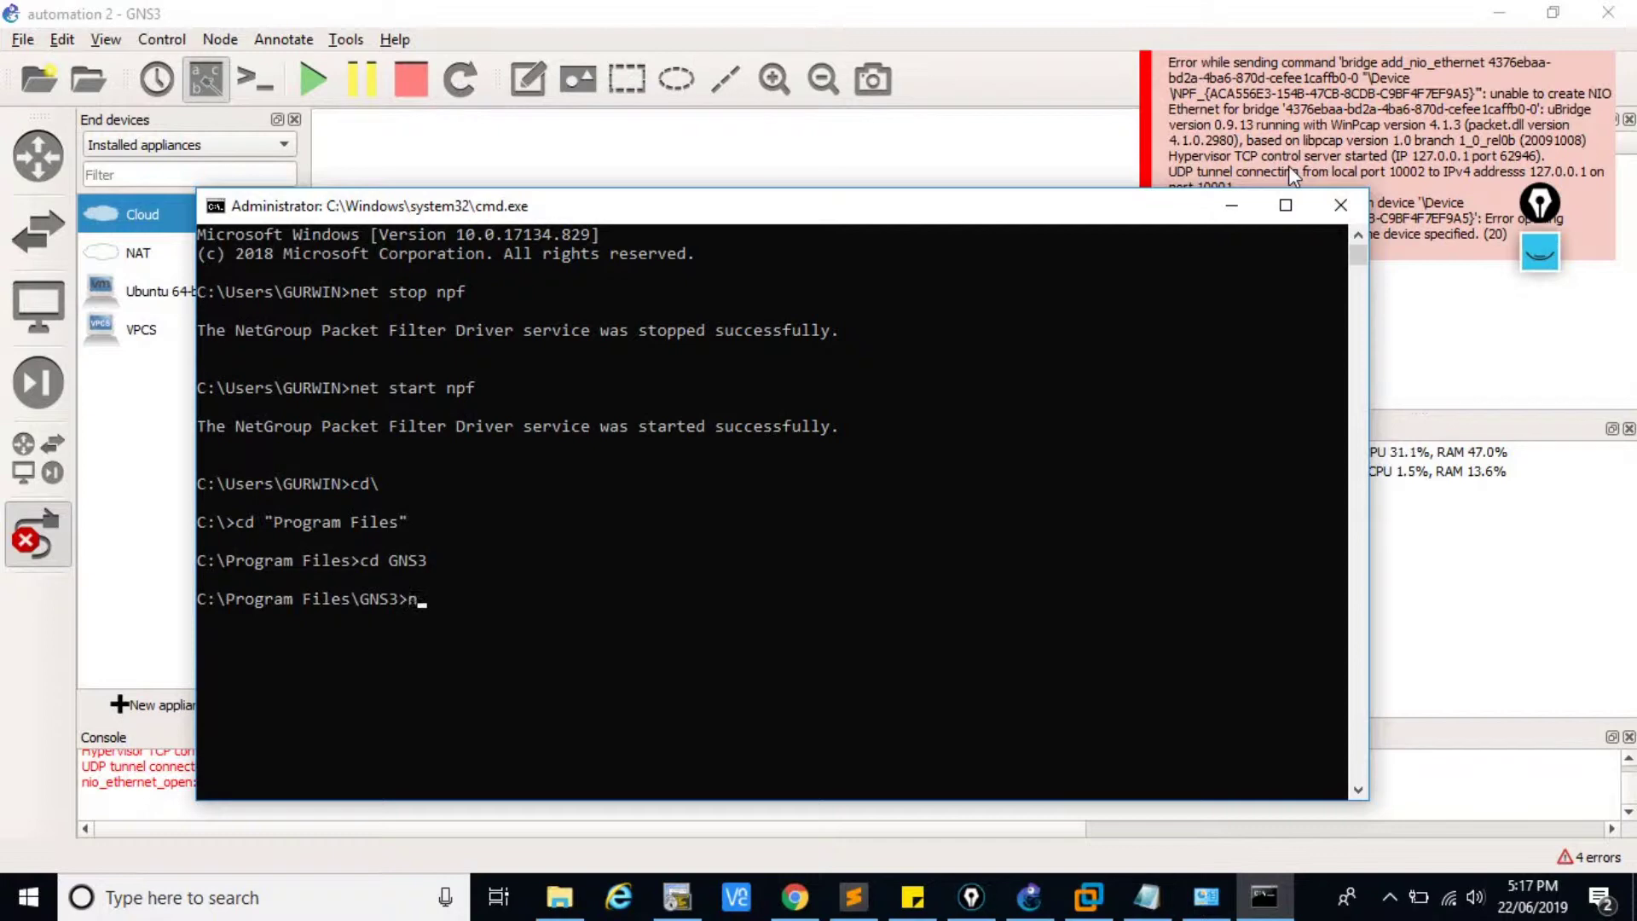
type("etwork-device-list.cm")
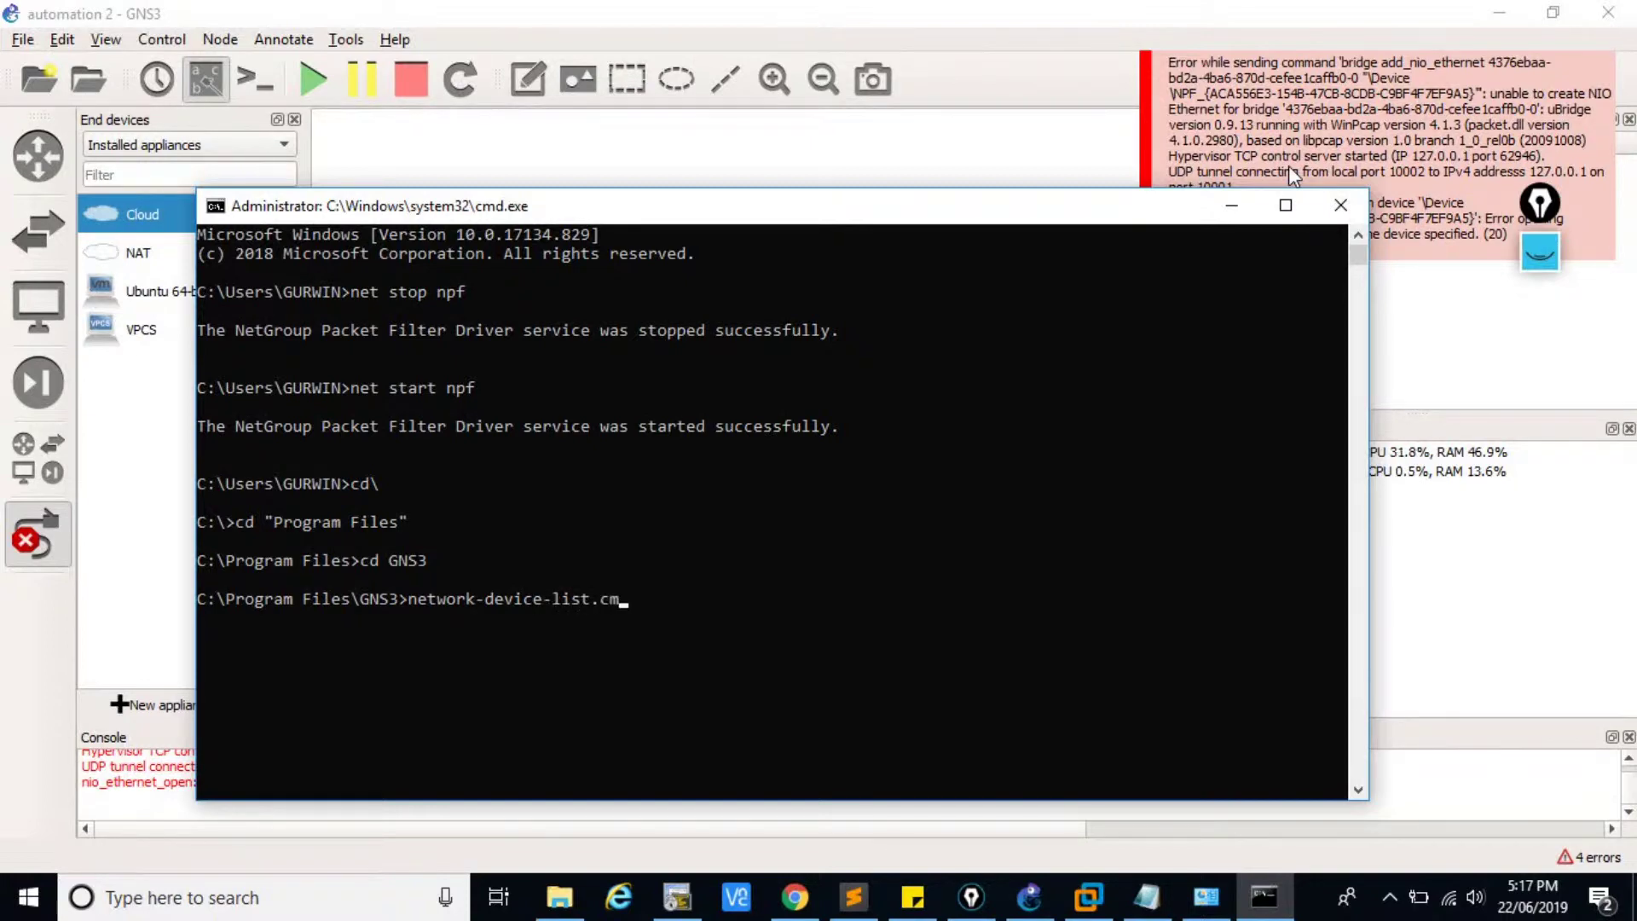
type("d")
key("Return")
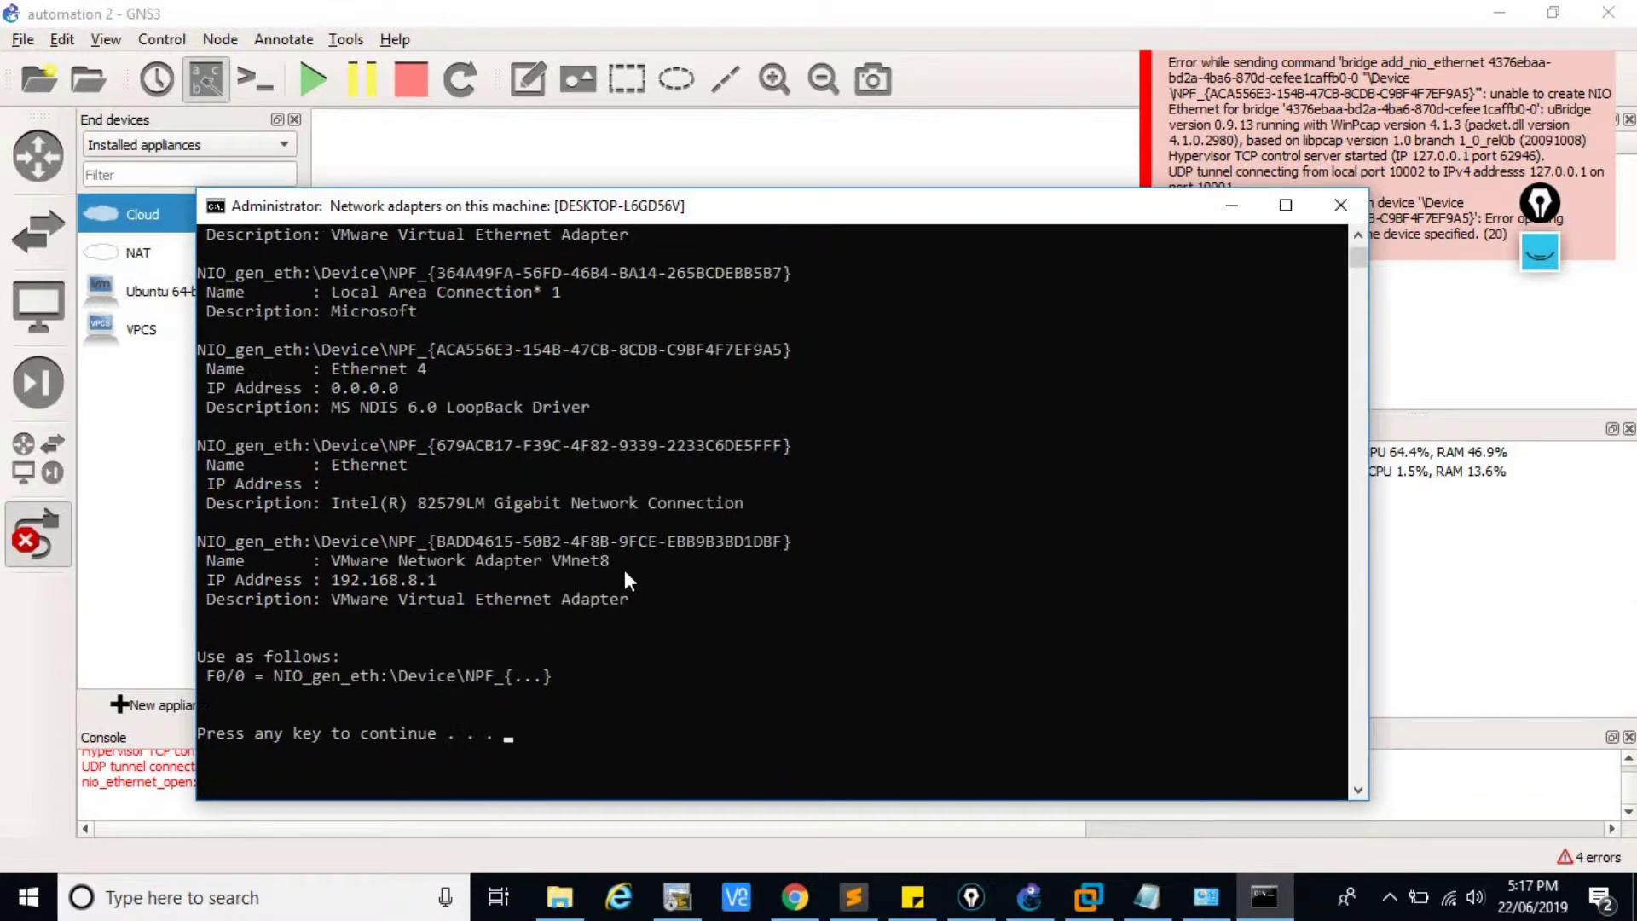
Look through the adapter list for the Ethernet 4 loopback entry and return to the GNS3 topology
scroll(624, 570, "up", 3)
scroll(624, 569, "up", 6)
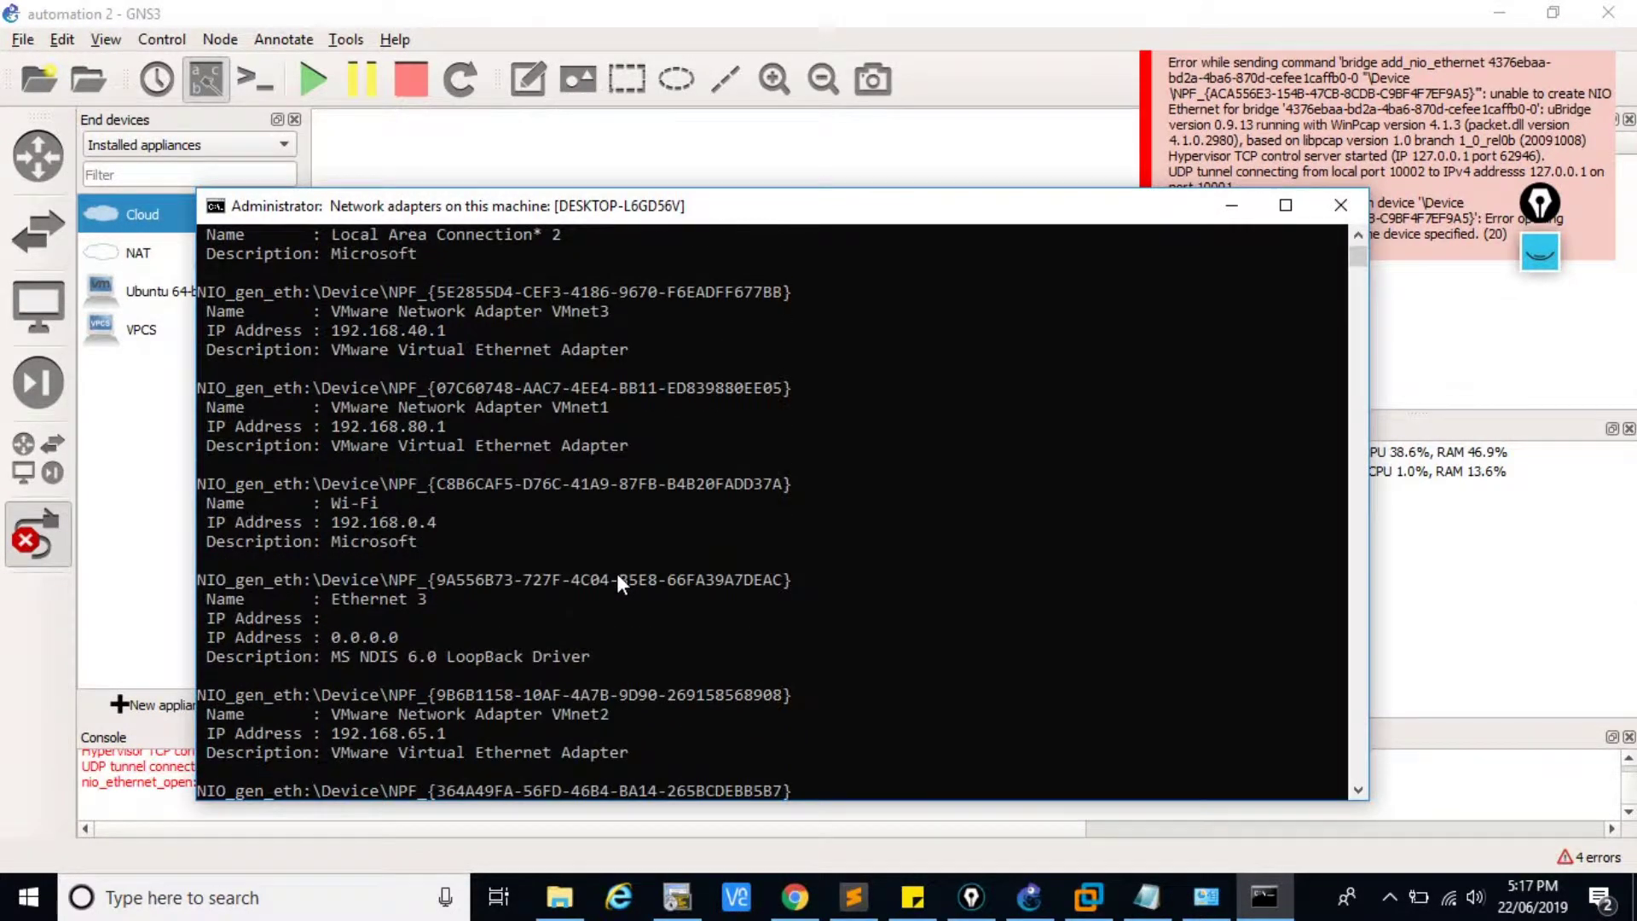
scroll(619, 578, "up", 3)
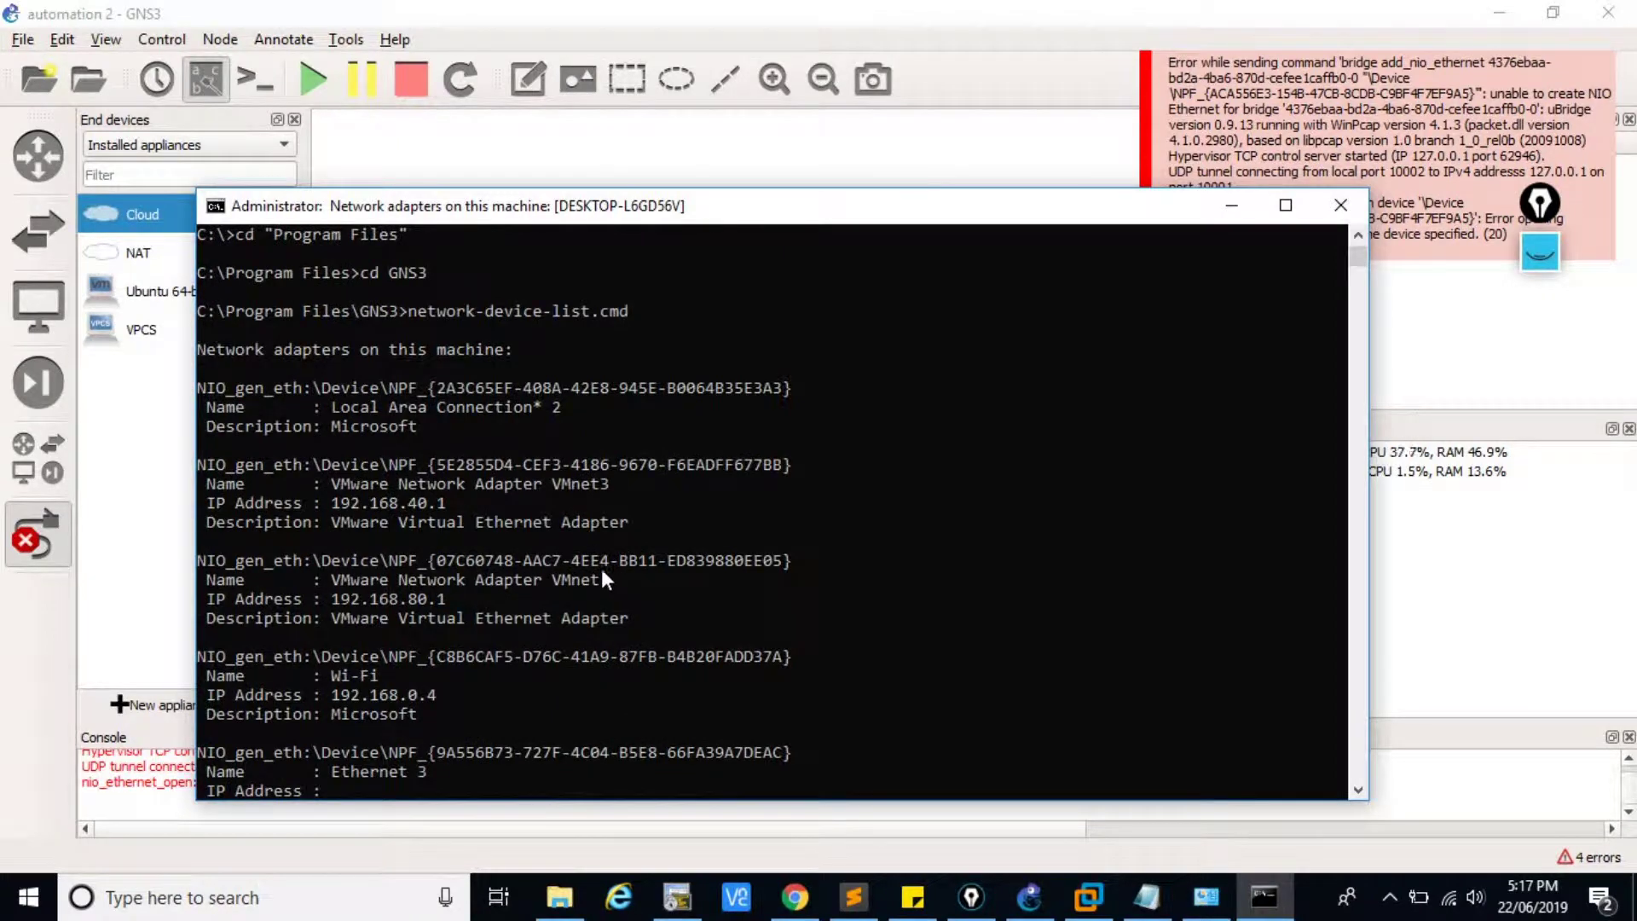
scroll(560, 540, "down", 2)
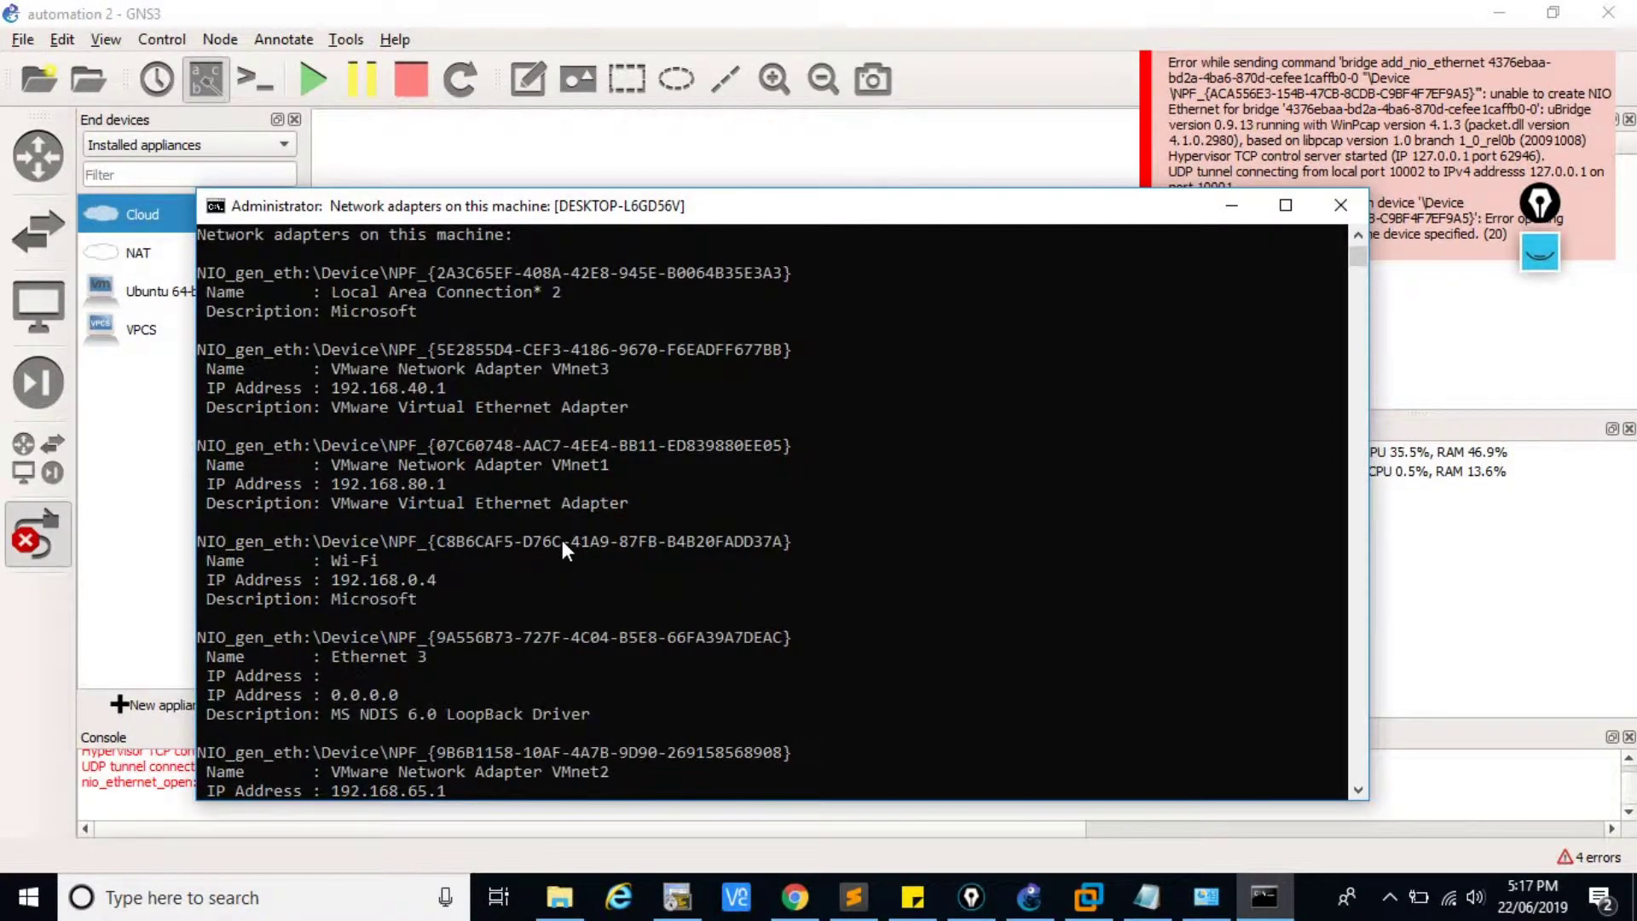
scroll(561, 540, "down", 4)
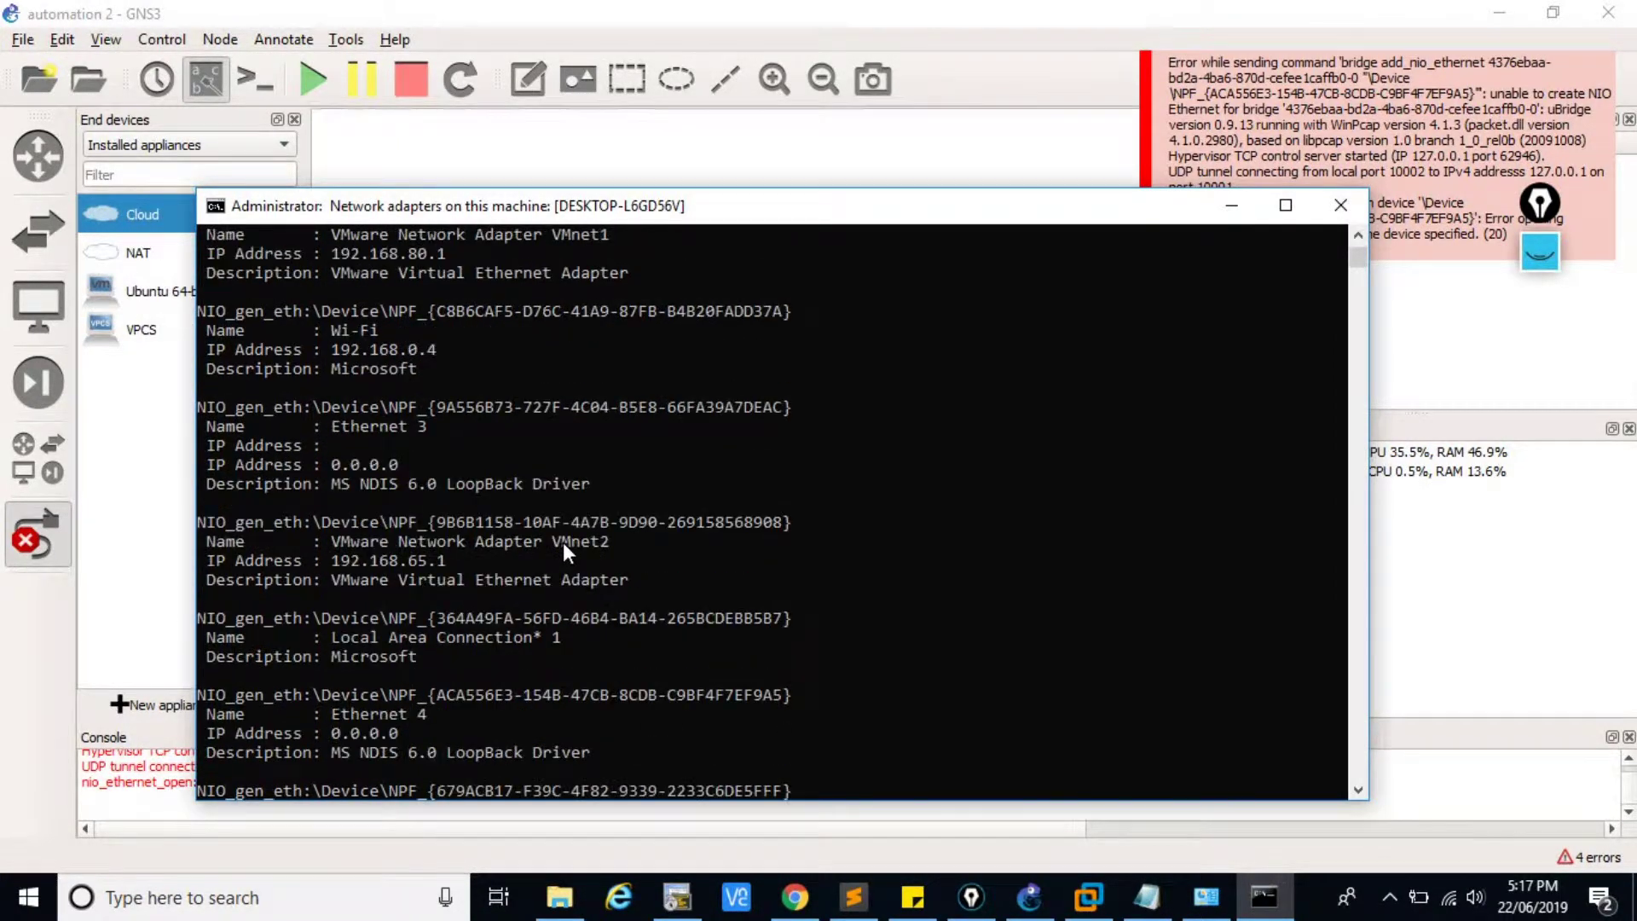
left_click_drag(452, 717, 467, 617)
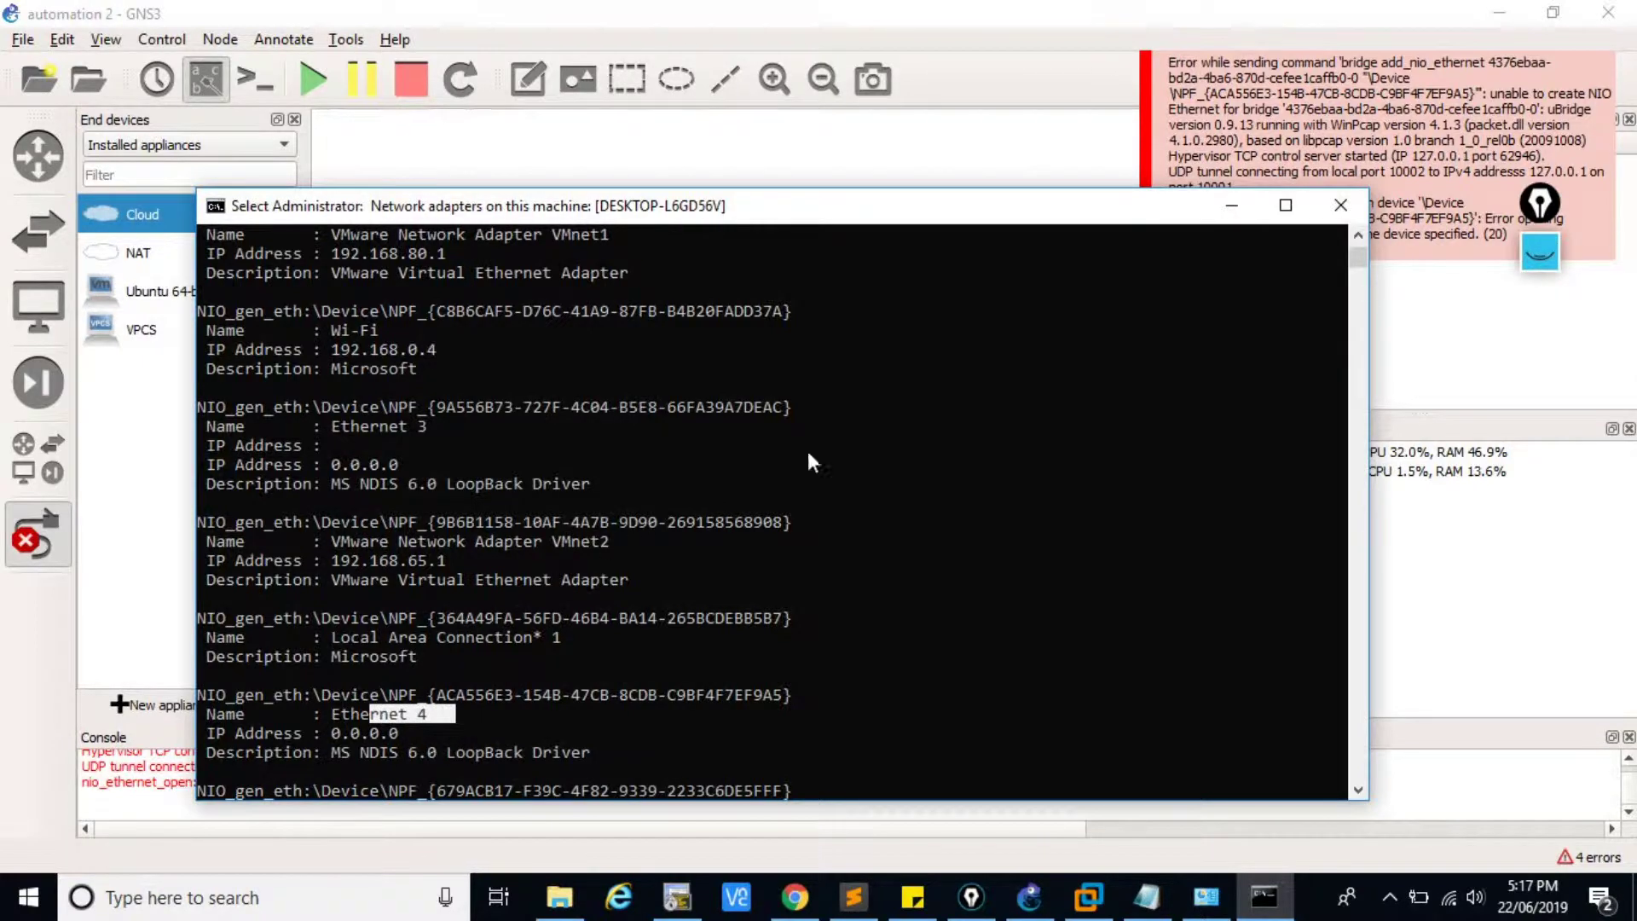
left_click(1231, 206)
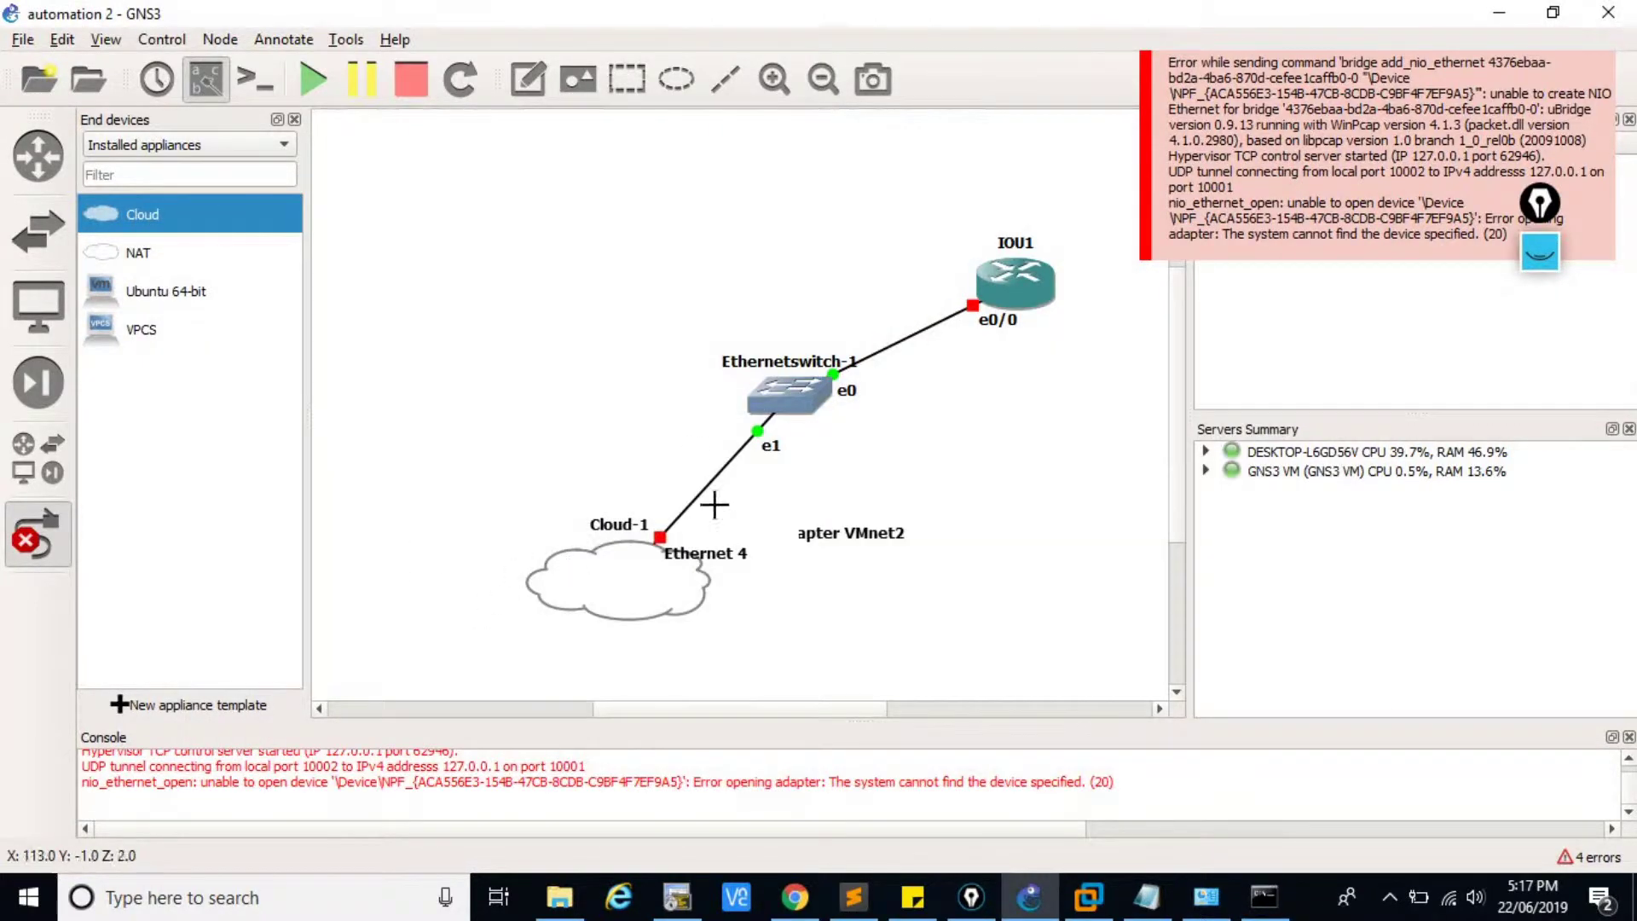
Delete the link between Ethernetswitch-1 and Cloud-1
left_click(68, 523)
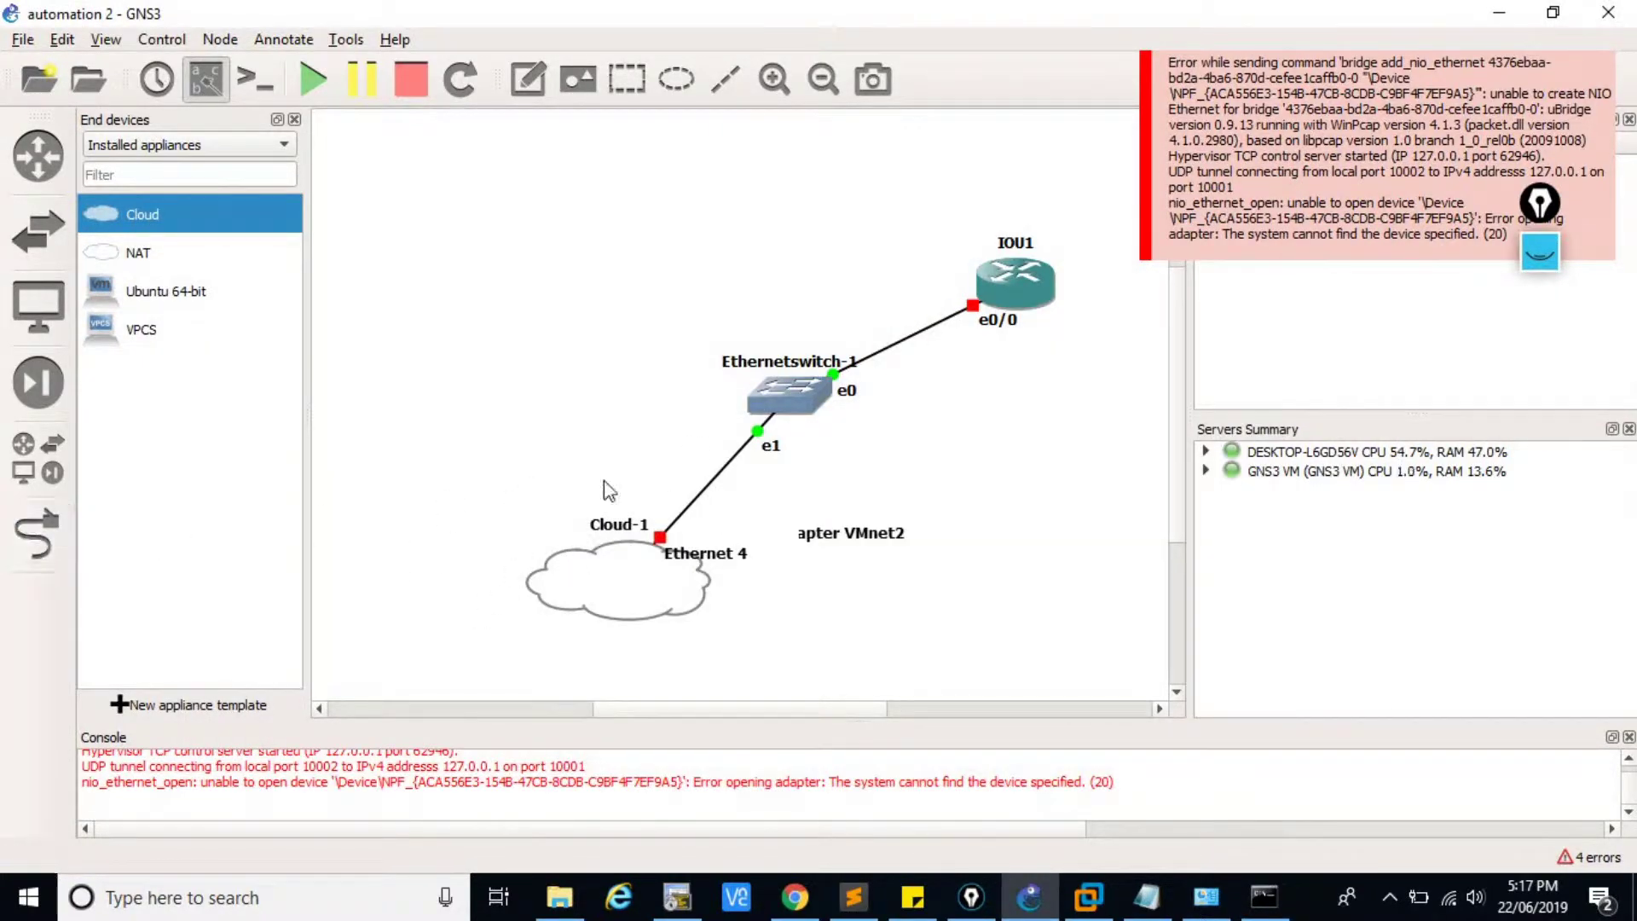
left_click(713, 492)
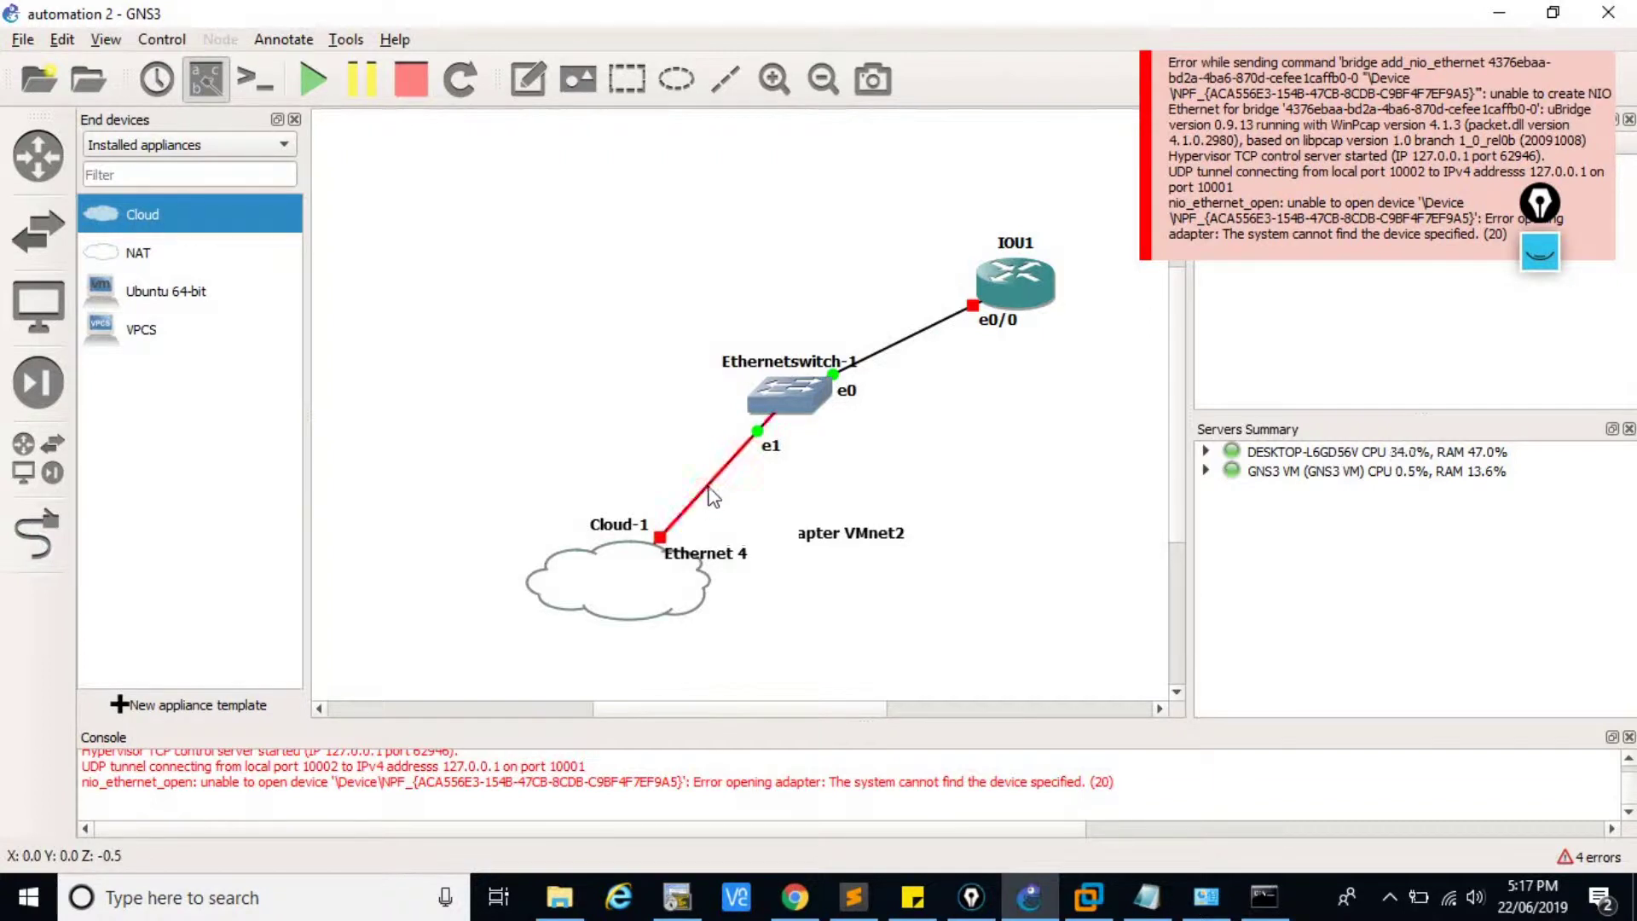
right_click(713, 492)
left_click(722, 576)
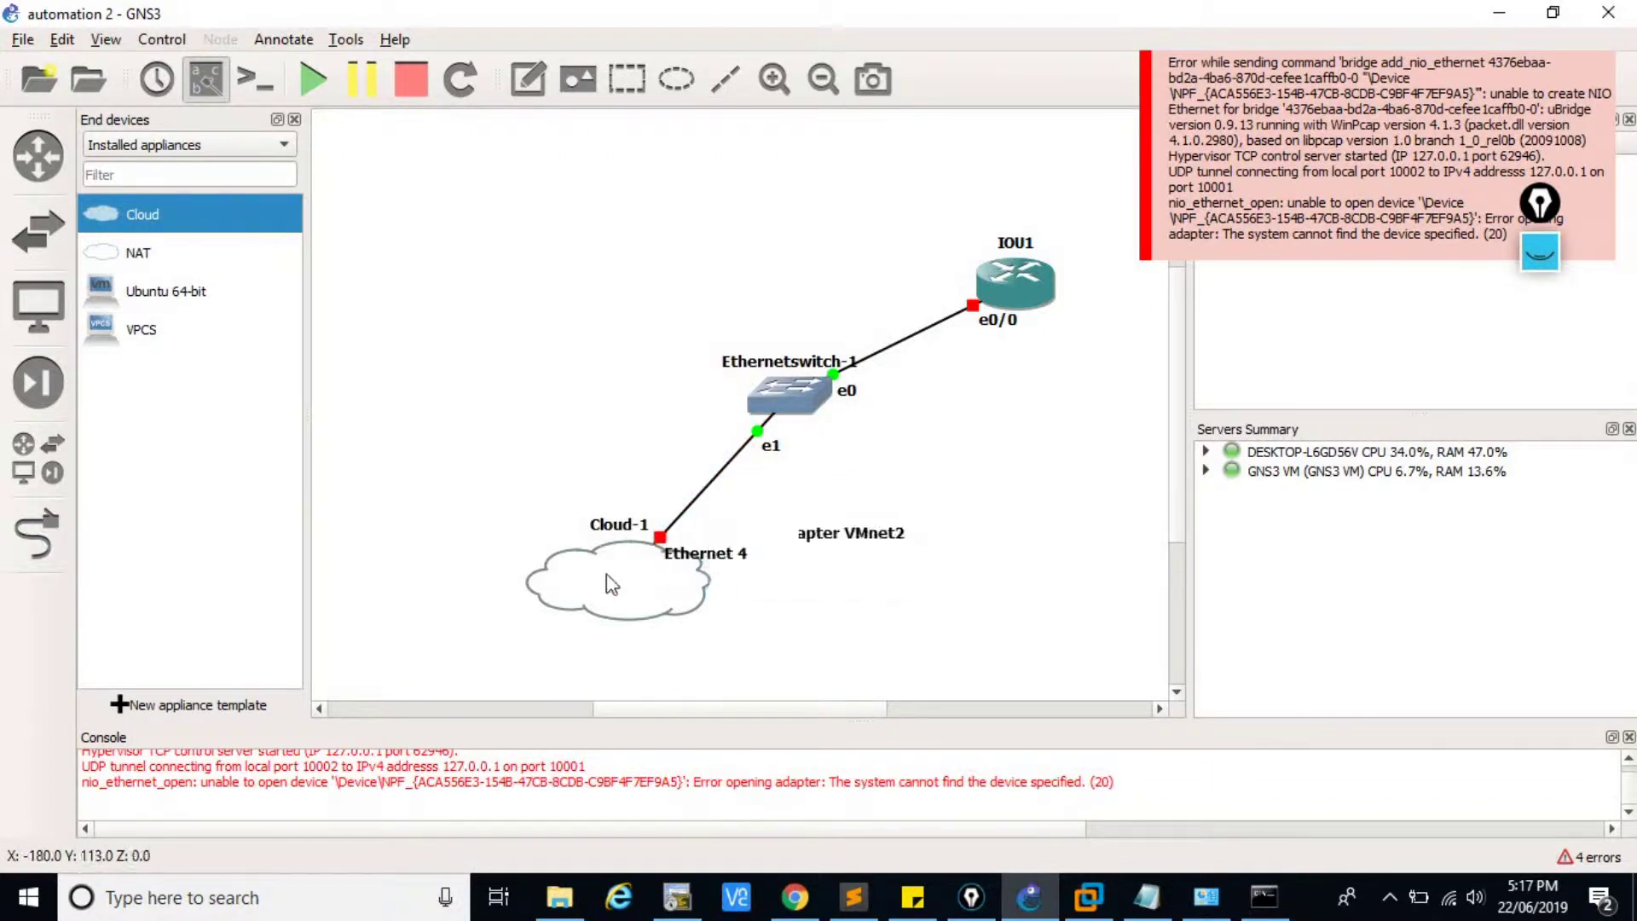
Link Ethernetswitch-1's Ethernet1 port to Cloud-1's Ethernet 4 interface again and move Cloud-1 farther away from the switch
left_click(37, 533)
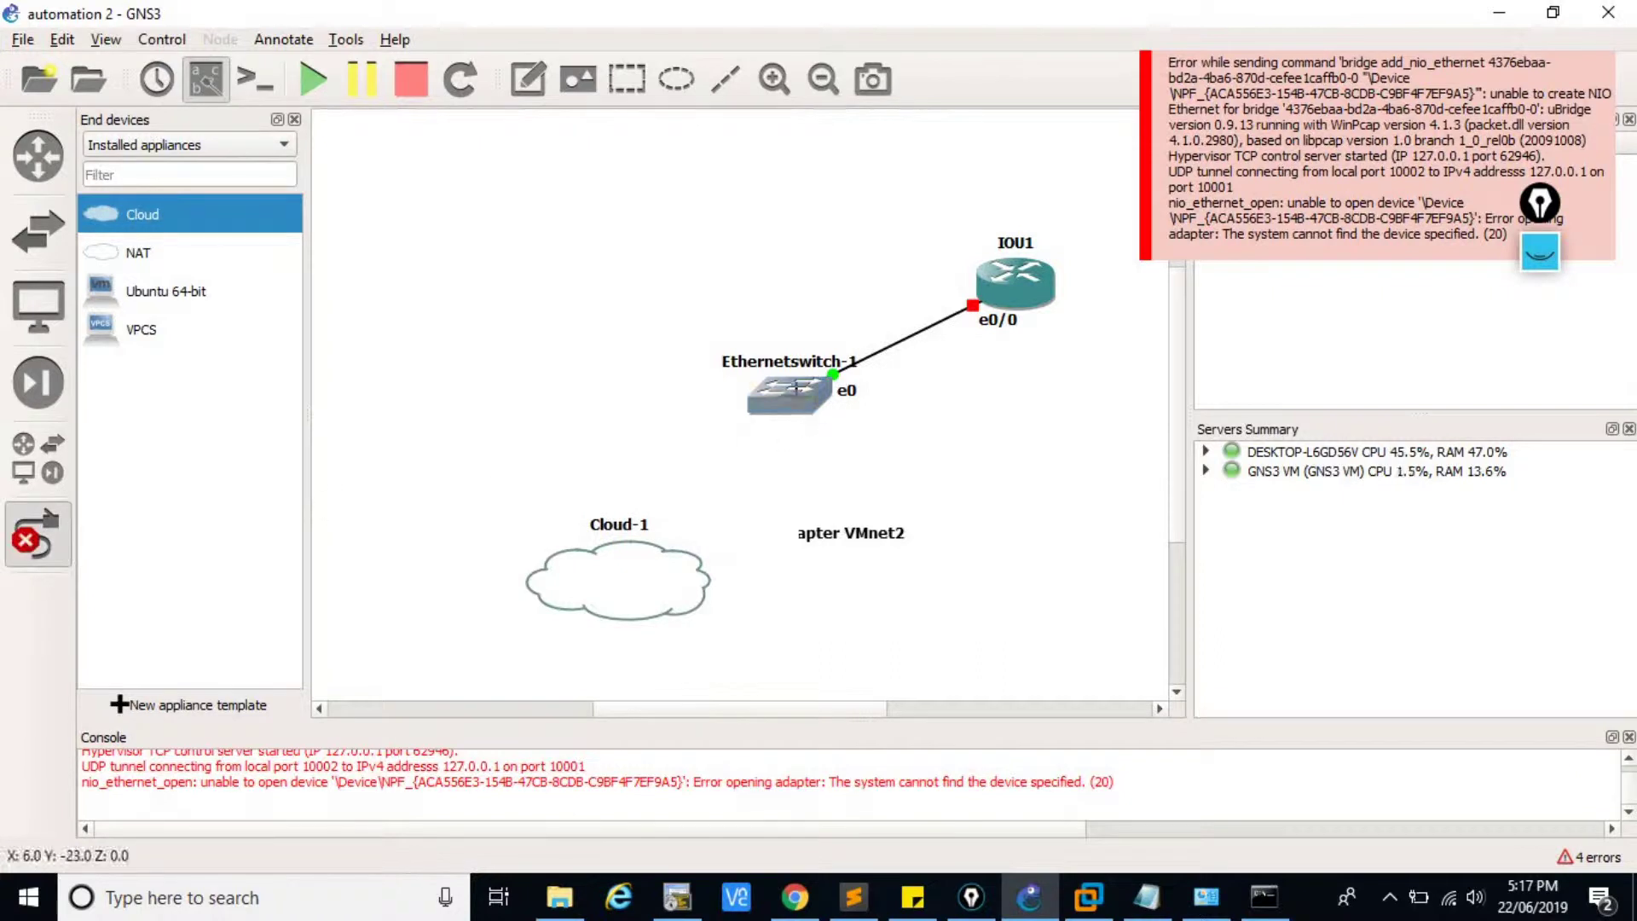
left_click(808, 421)
left_click(808, 412)
left_click(649, 586)
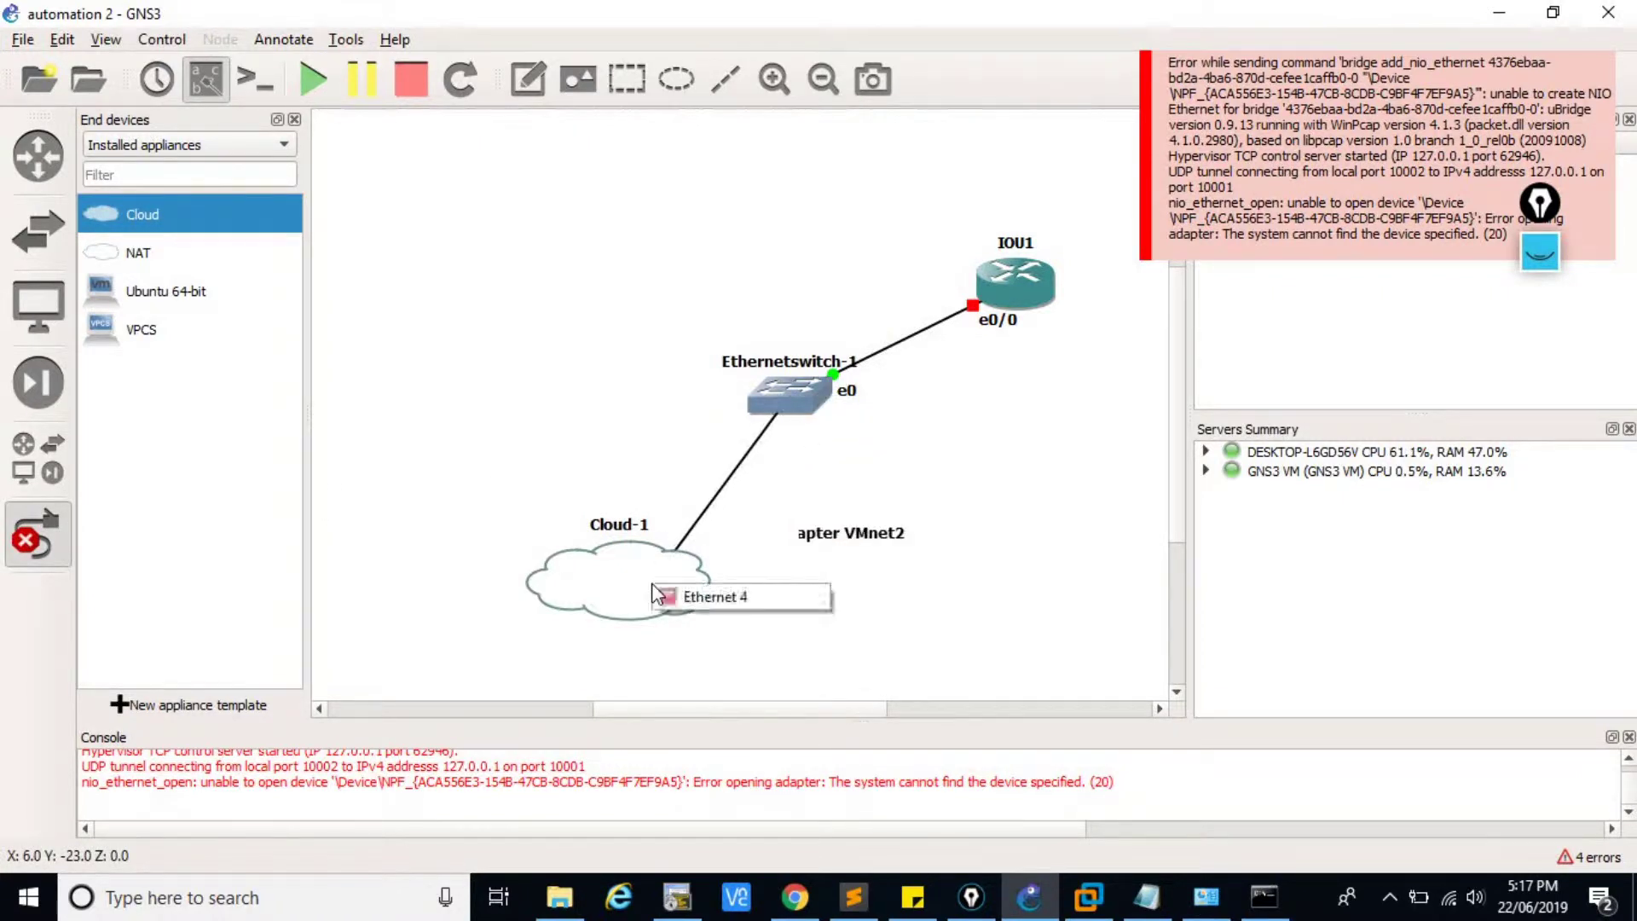
left_click(667, 597)
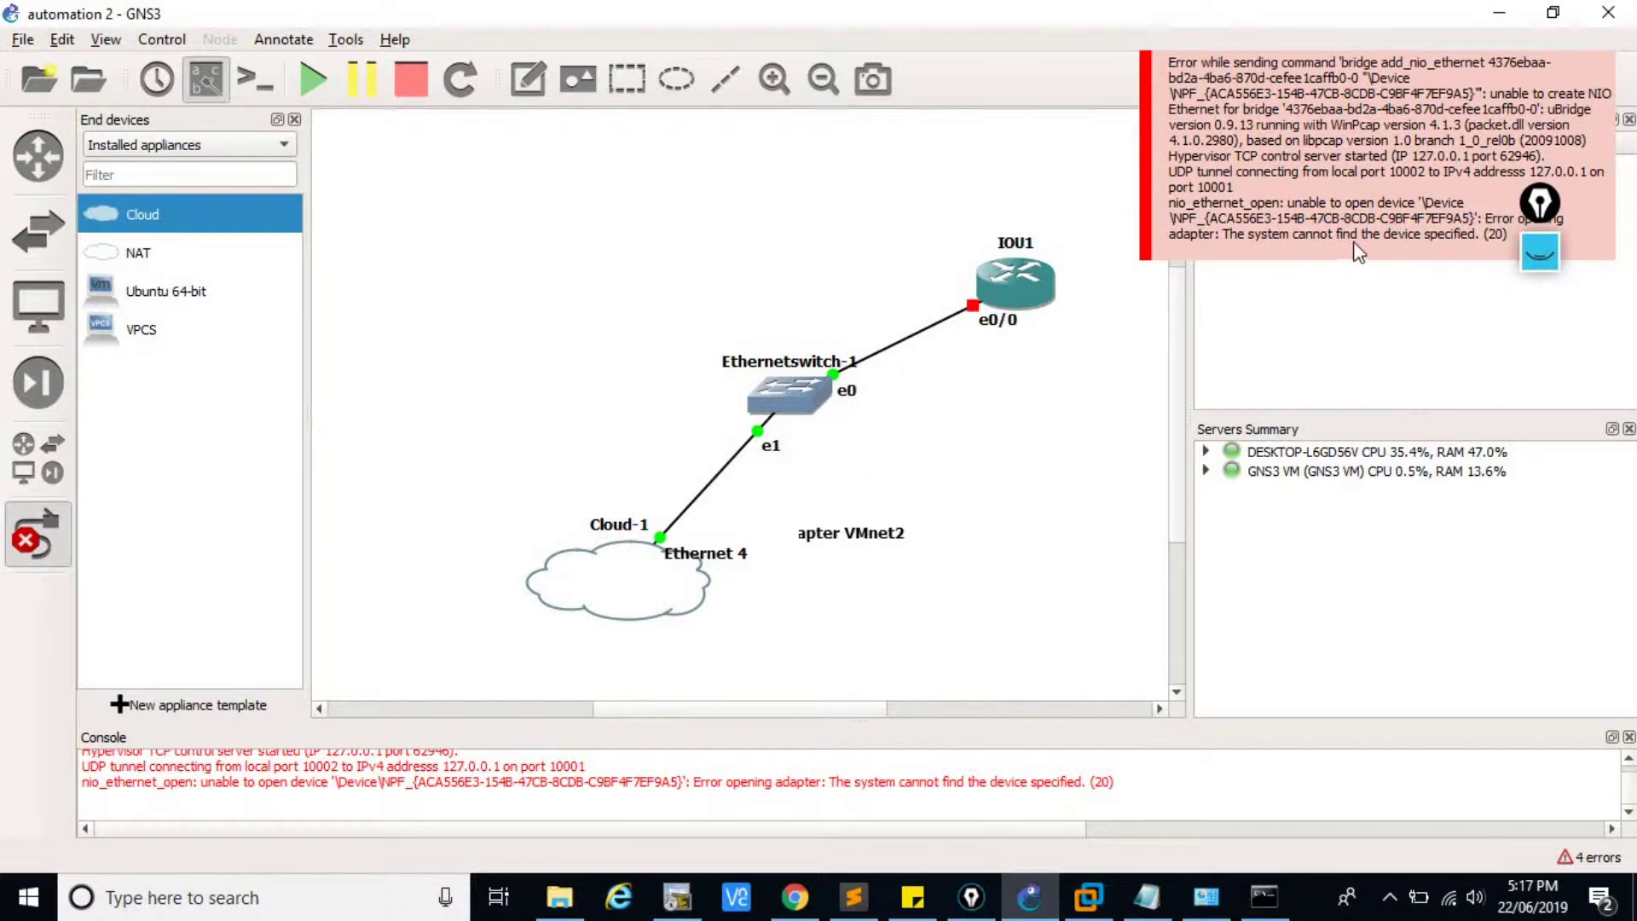
left_click(53, 553)
left_click_drag(608, 584, 504, 549)
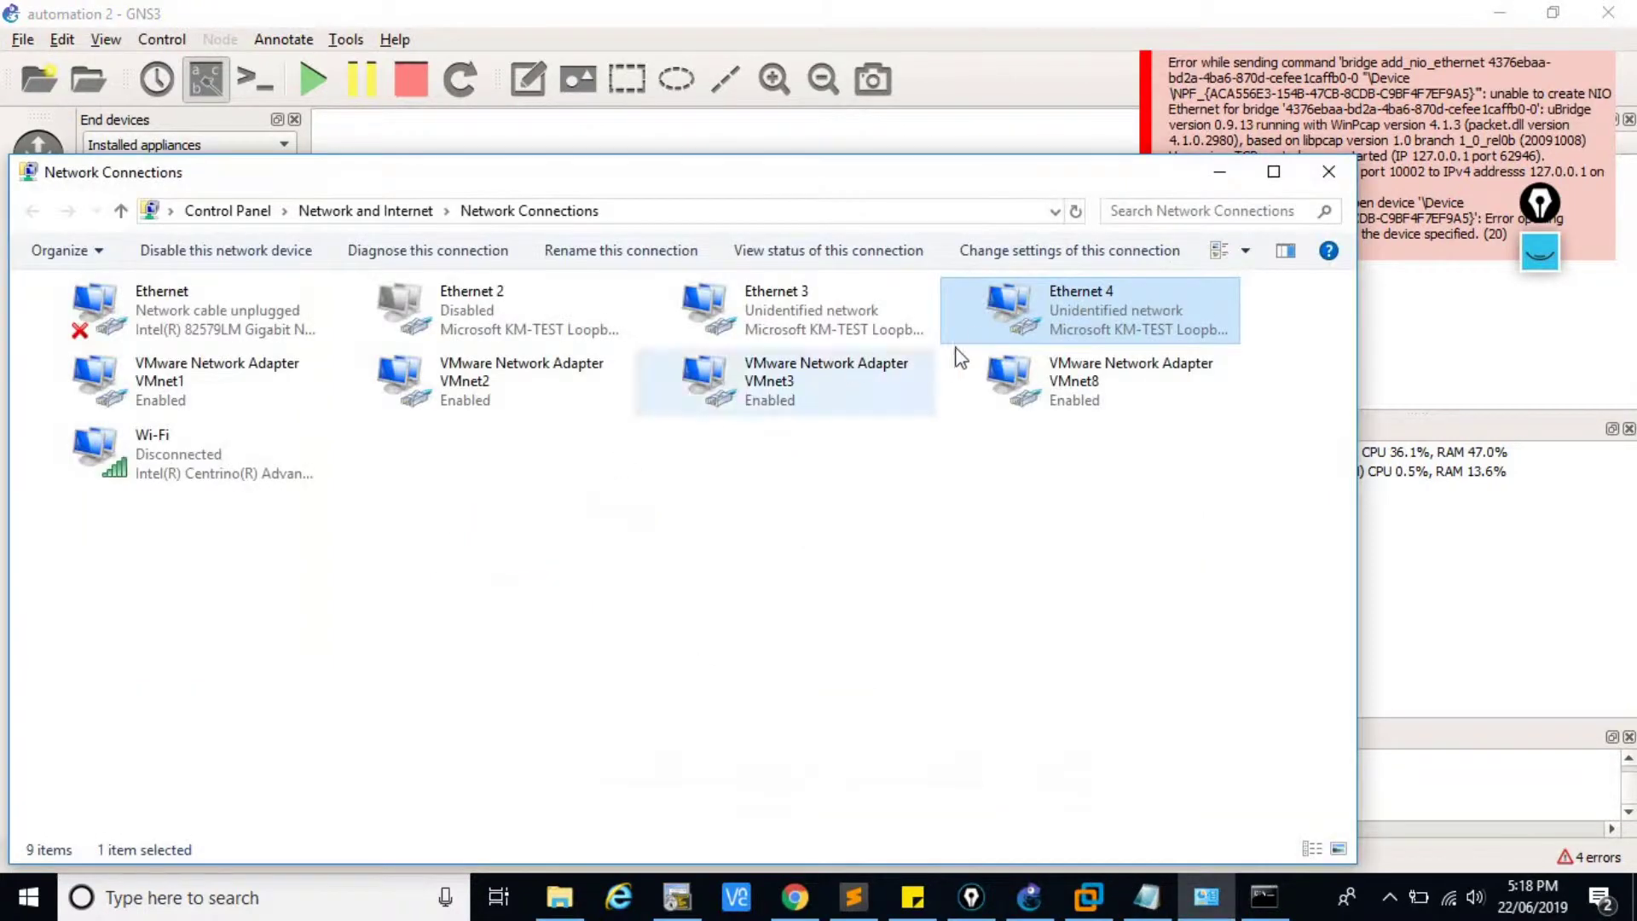
In Network Connections, give Ethernet 4 the static IPv4 address 192.168.3.100 with subnet mask 255.255.255.0
right_click(1001, 314)
left_click(1069, 594)
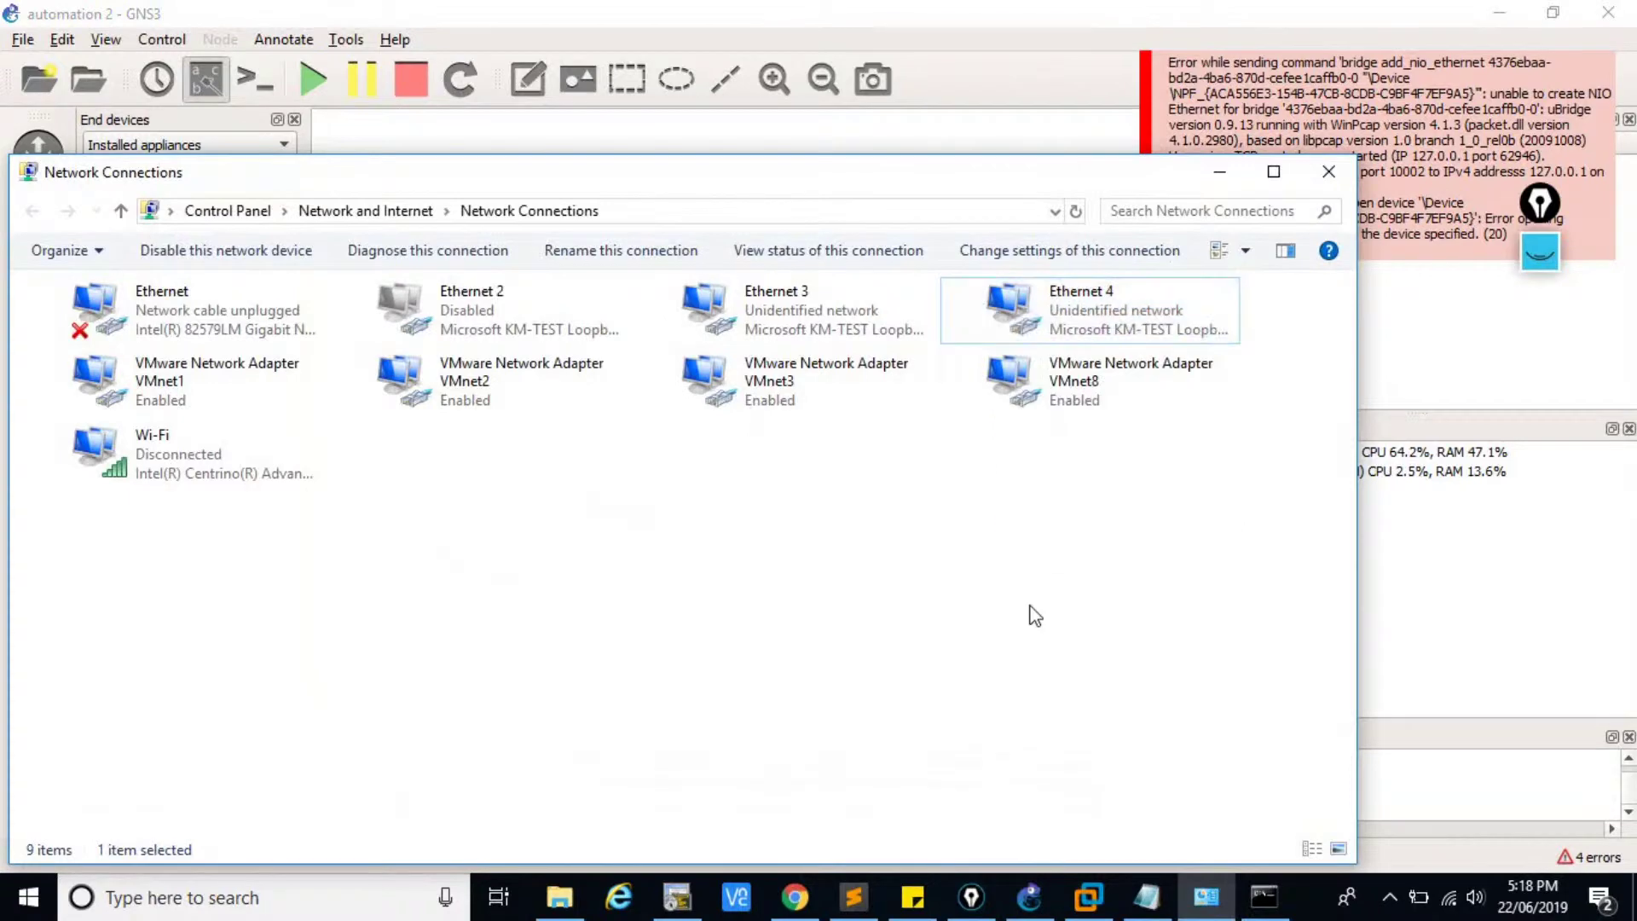
right_click(1111, 330)
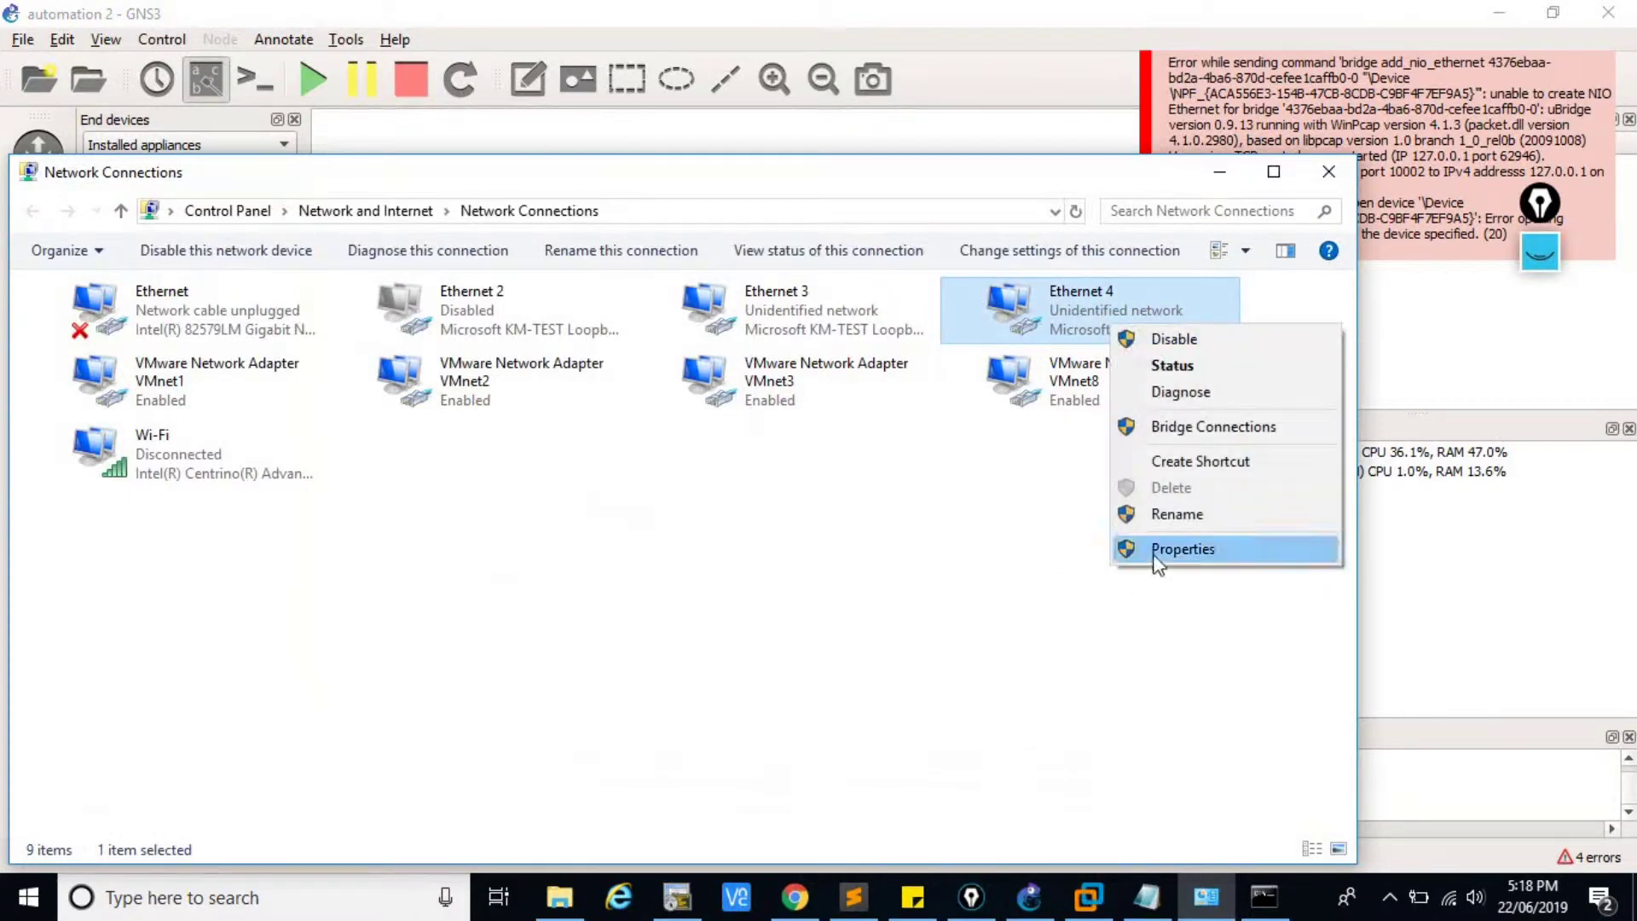
left_click(1153, 566)
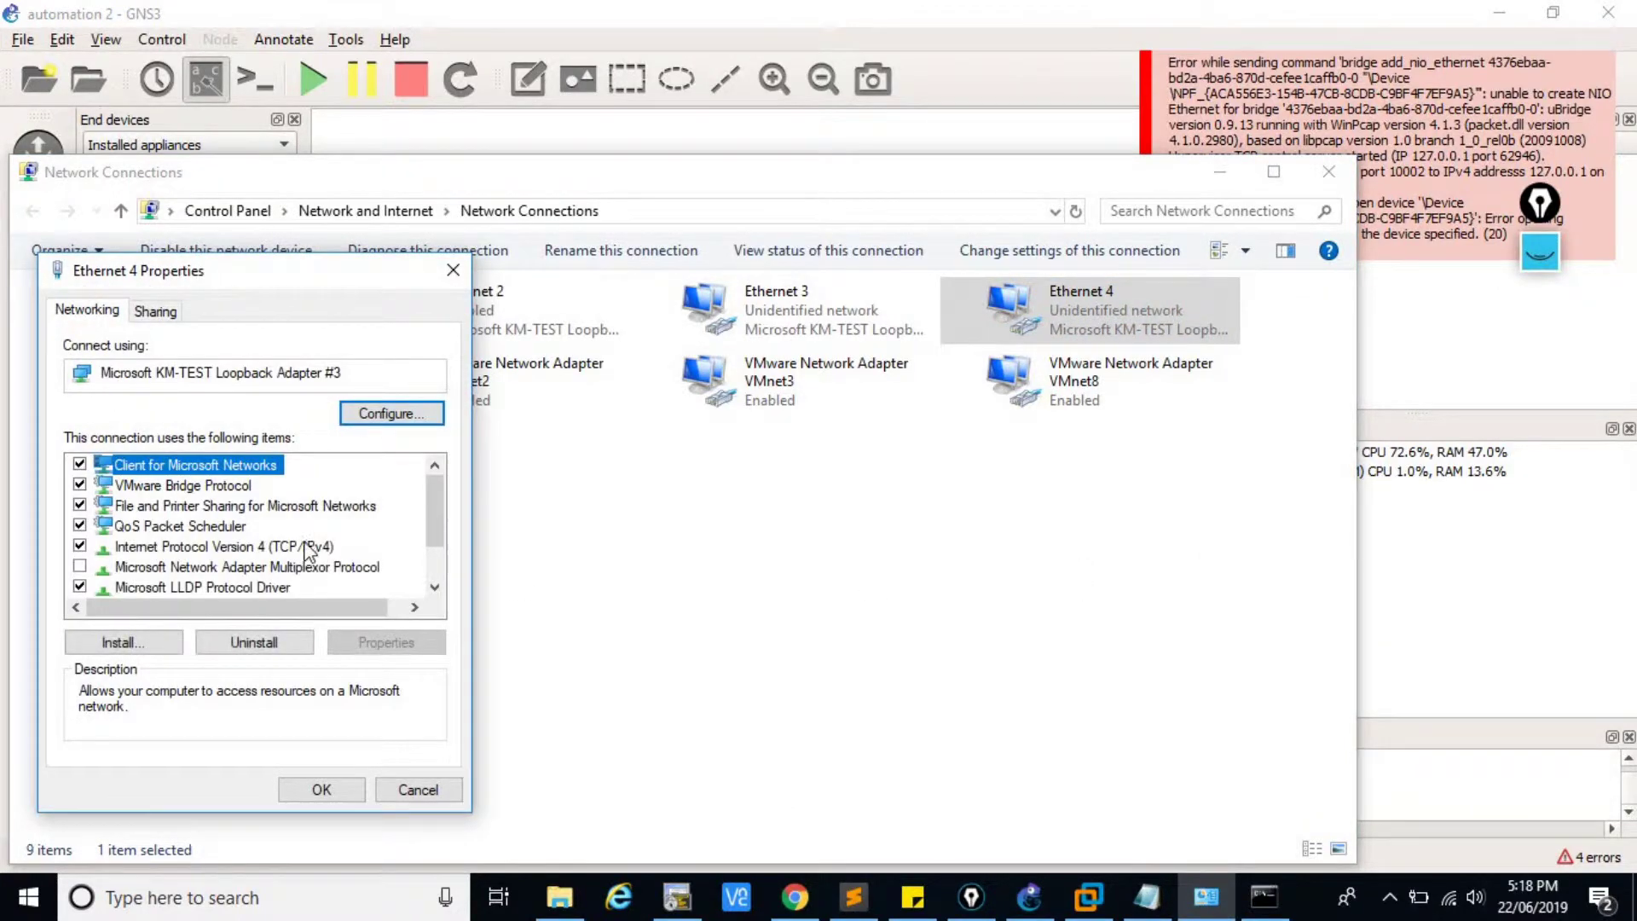
double_click(306, 548)
left_click(123, 507)
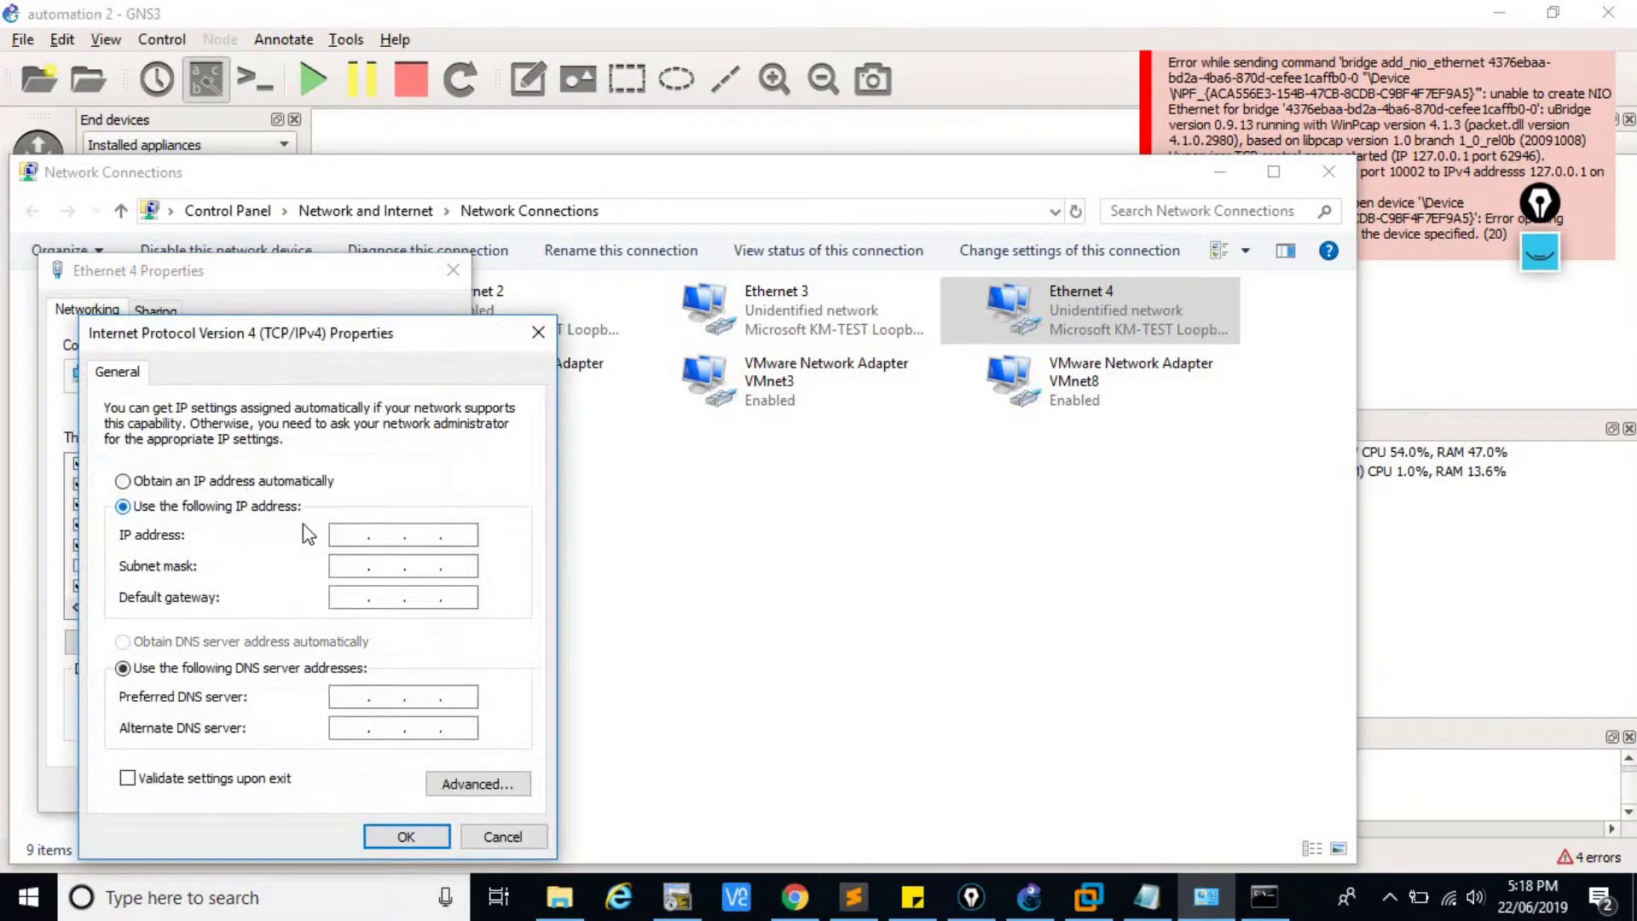
left_click(353, 534)
type("192.")
type("168.3.100")
key("Tab")
Set Ethernet 4's default gateway to 192.168.3.1 and apply the adapter settings
left_click(352, 598)
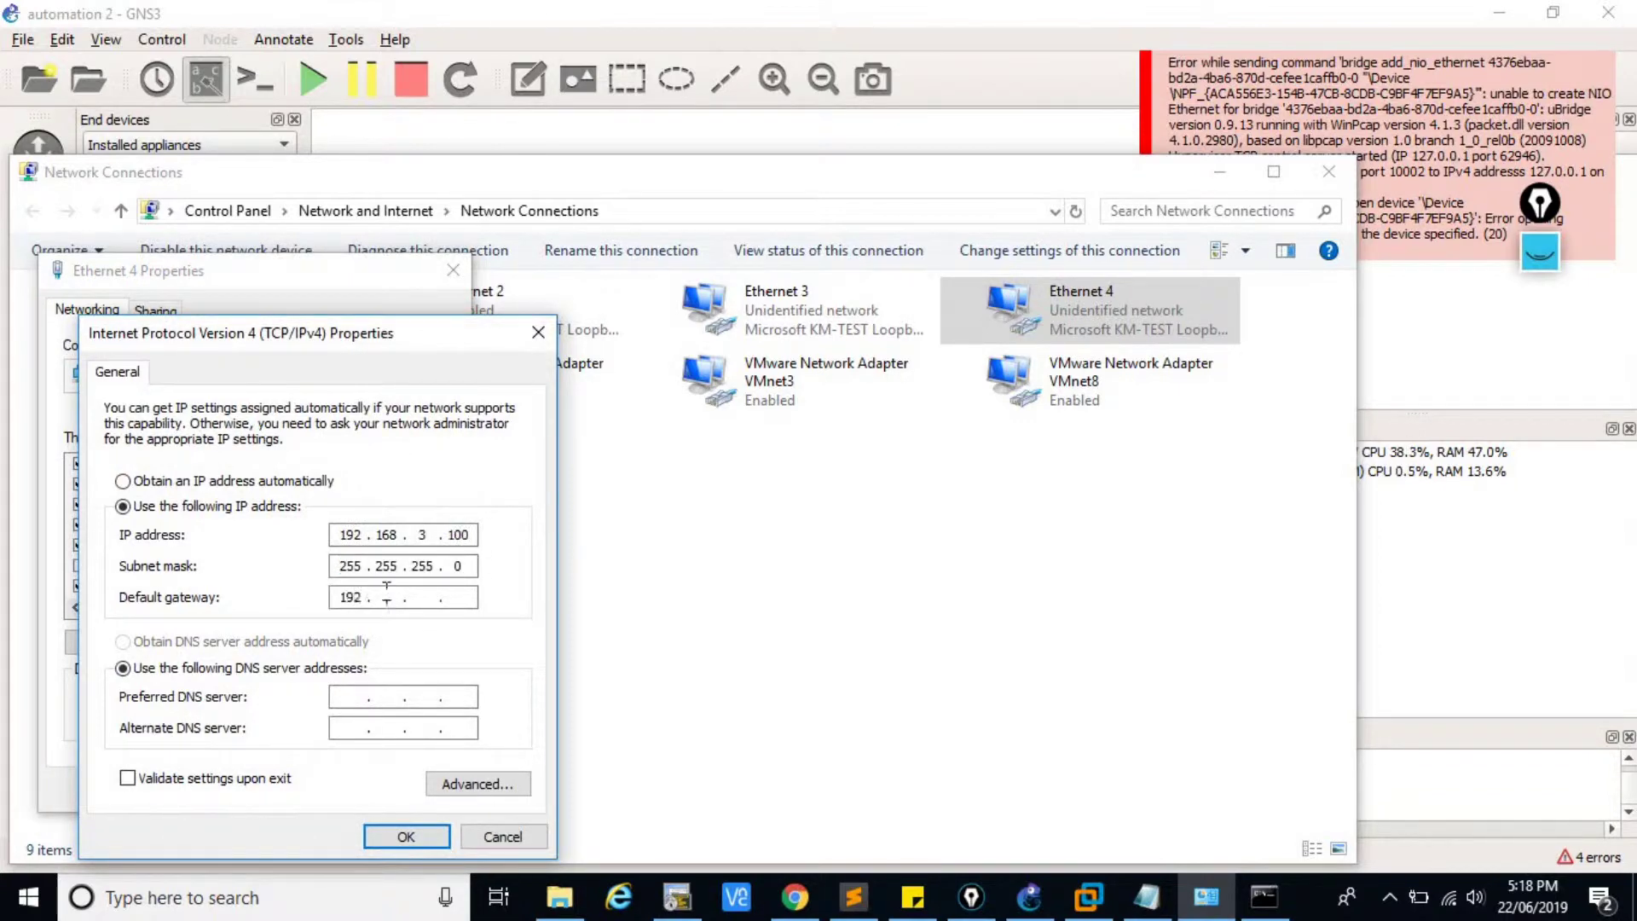
type("192.168.3.1")
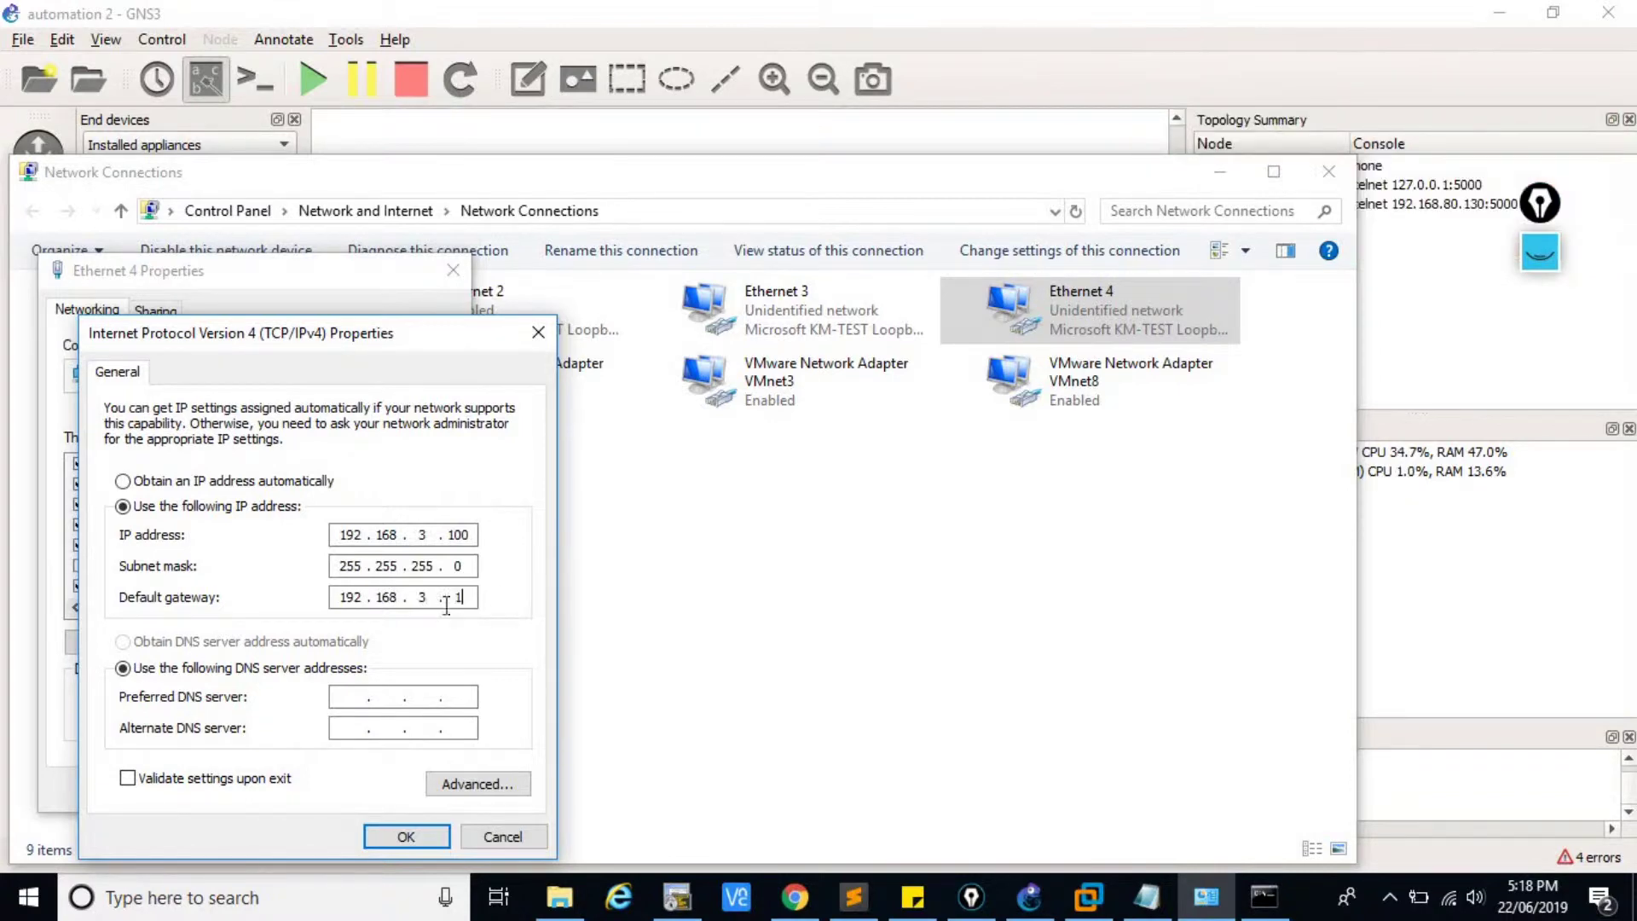
left_click(409, 832)
left_click(320, 790)
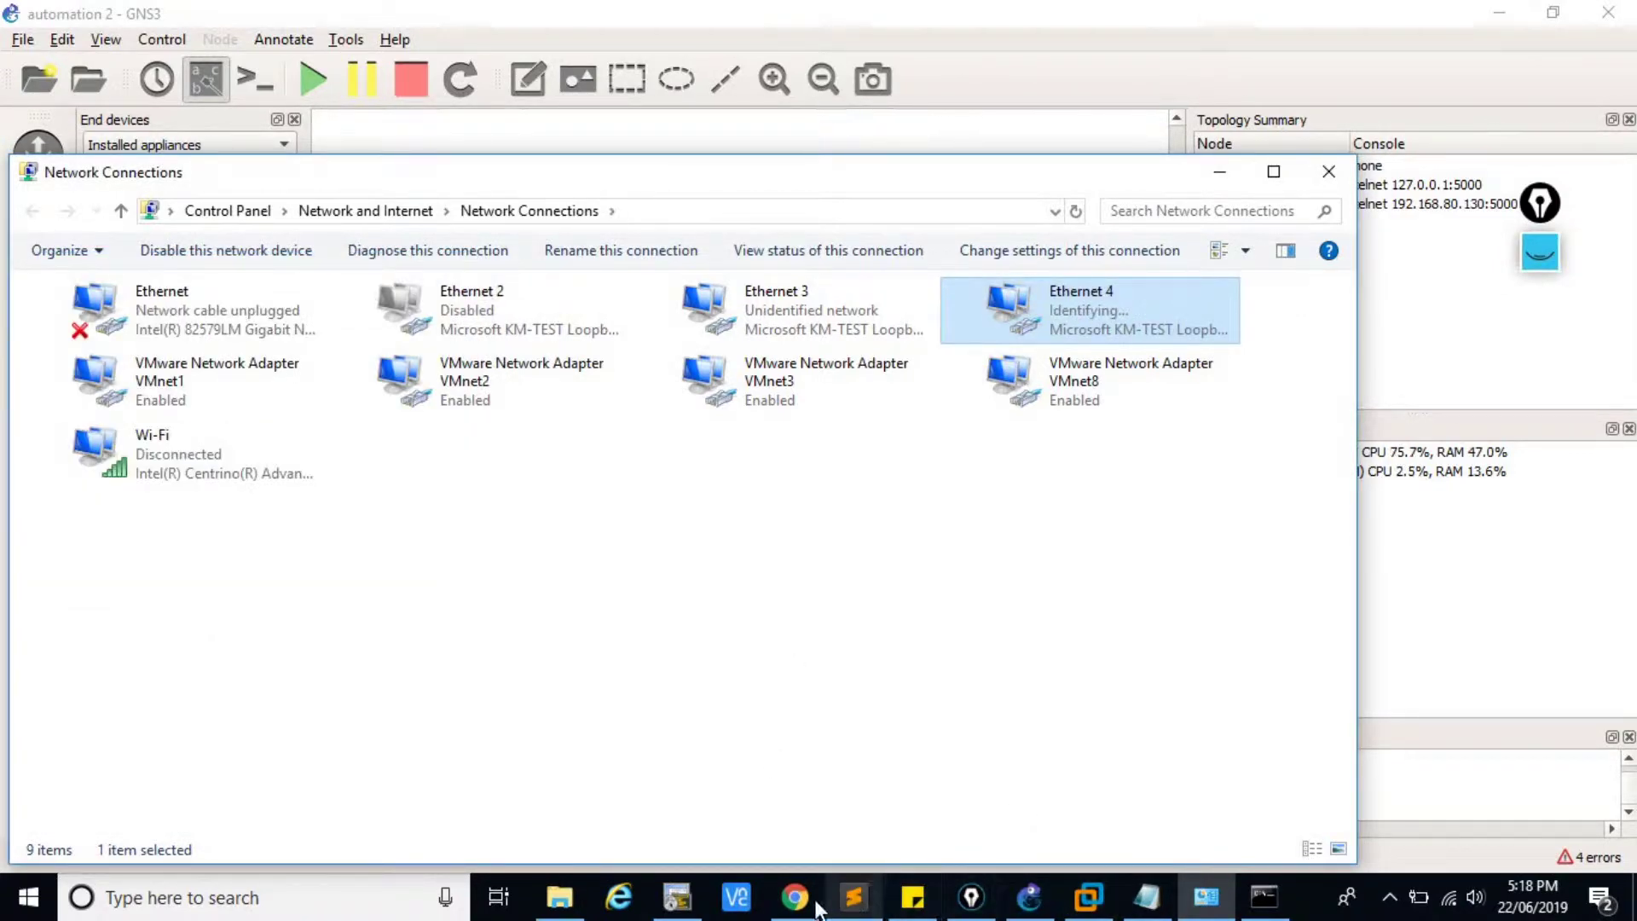
Switch to GNS3, start the IOU1 router and open its console
left_click(1028, 897)
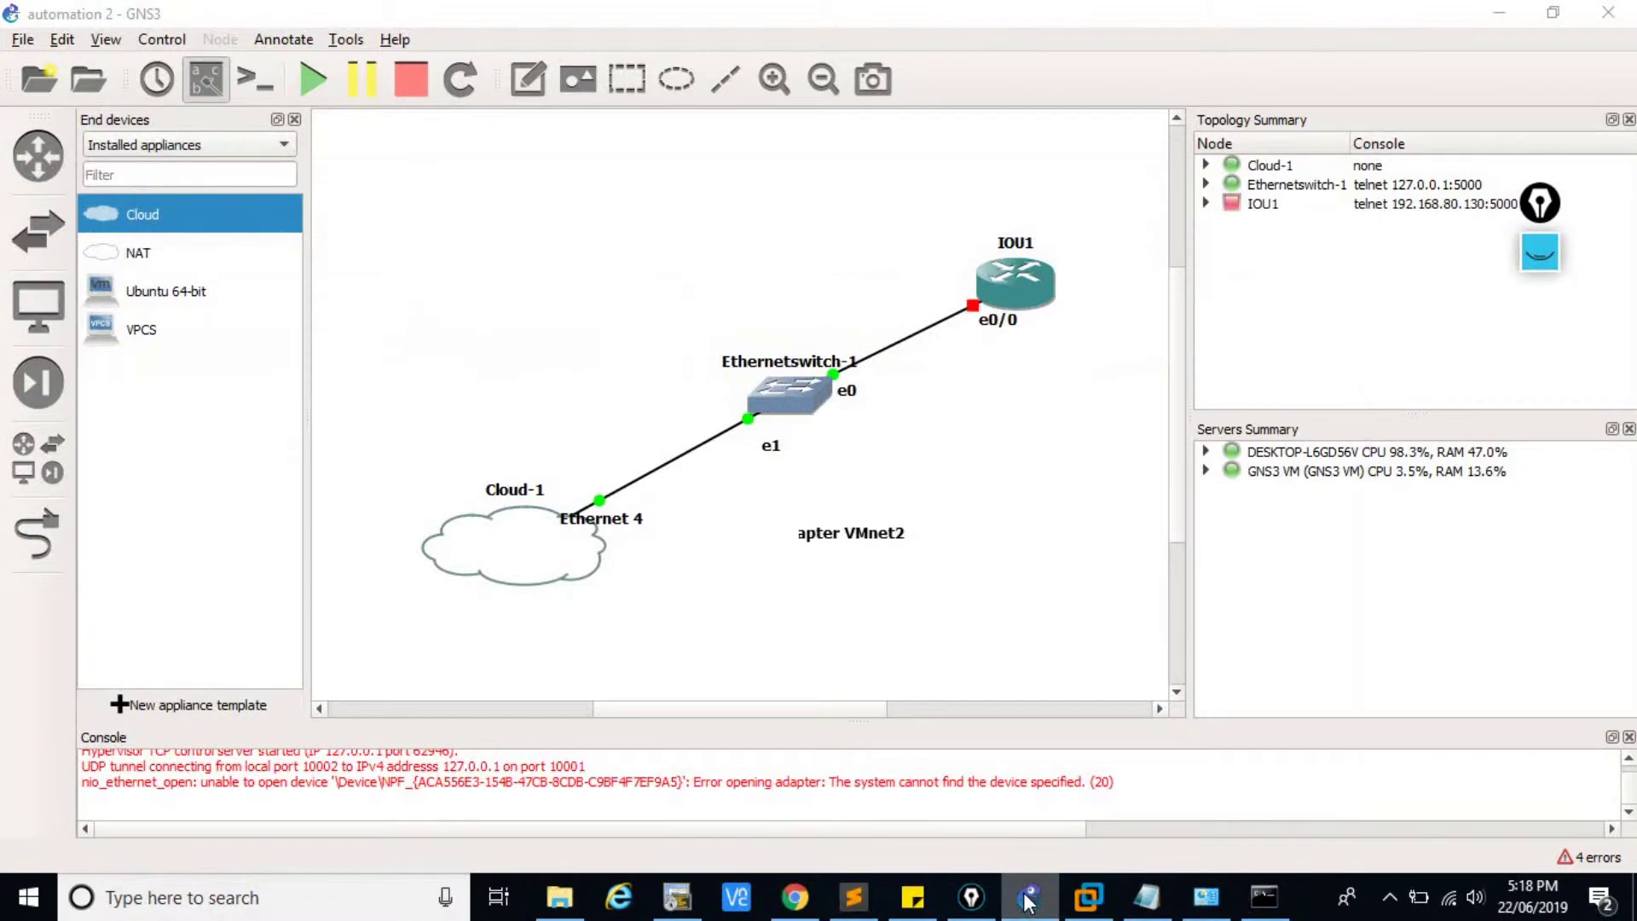
left_click(1028, 897)
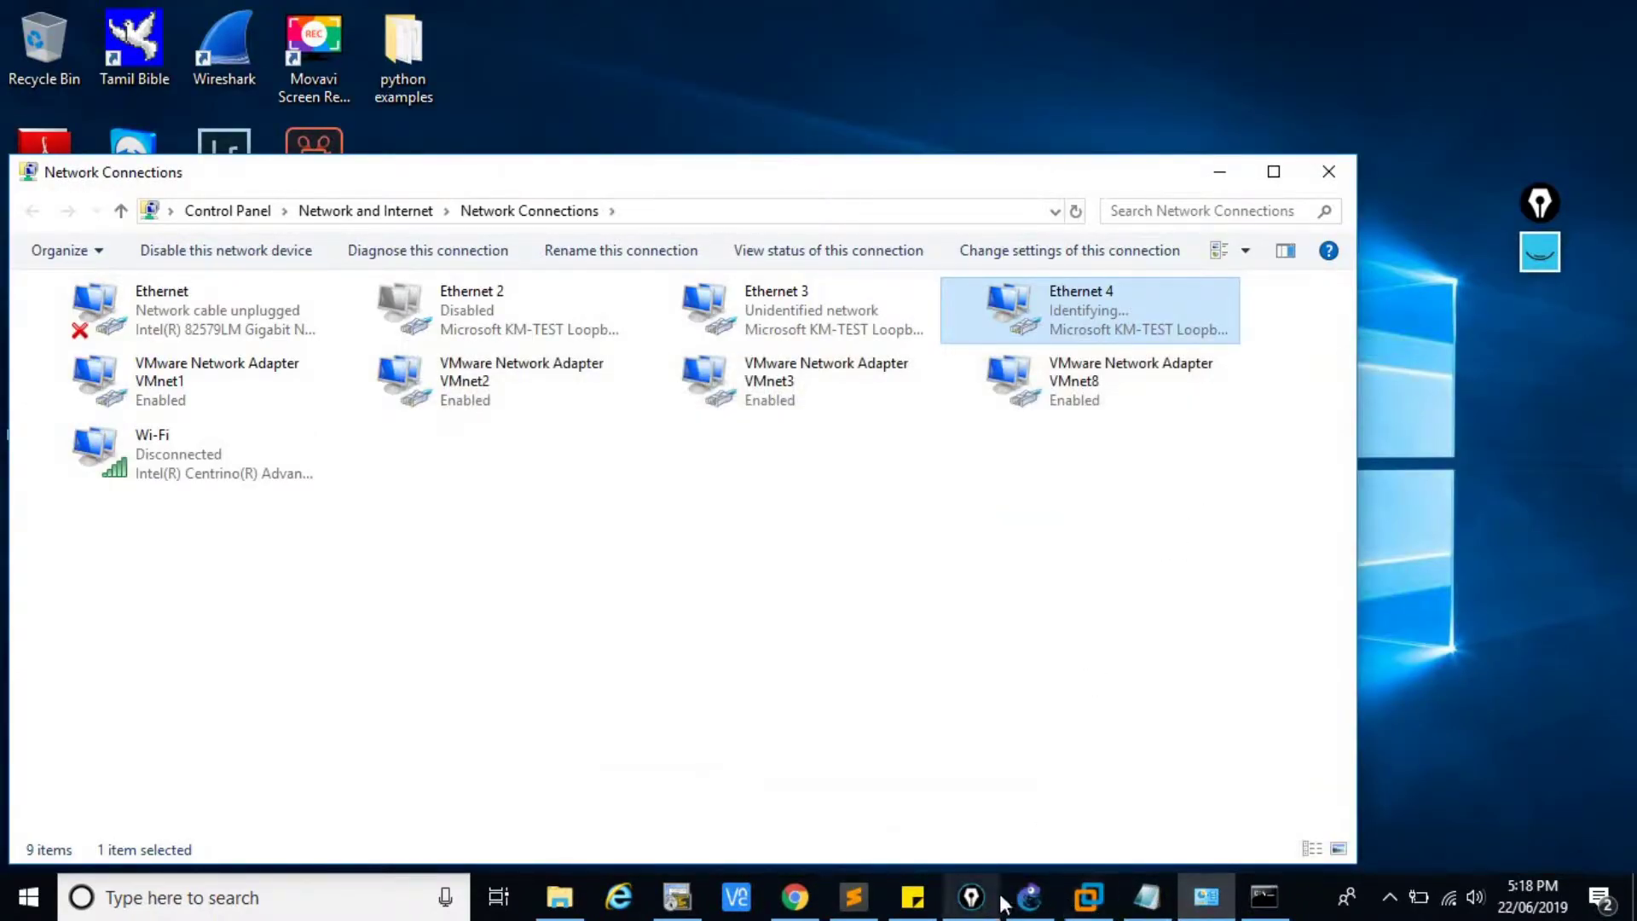
left_click(1029, 897)
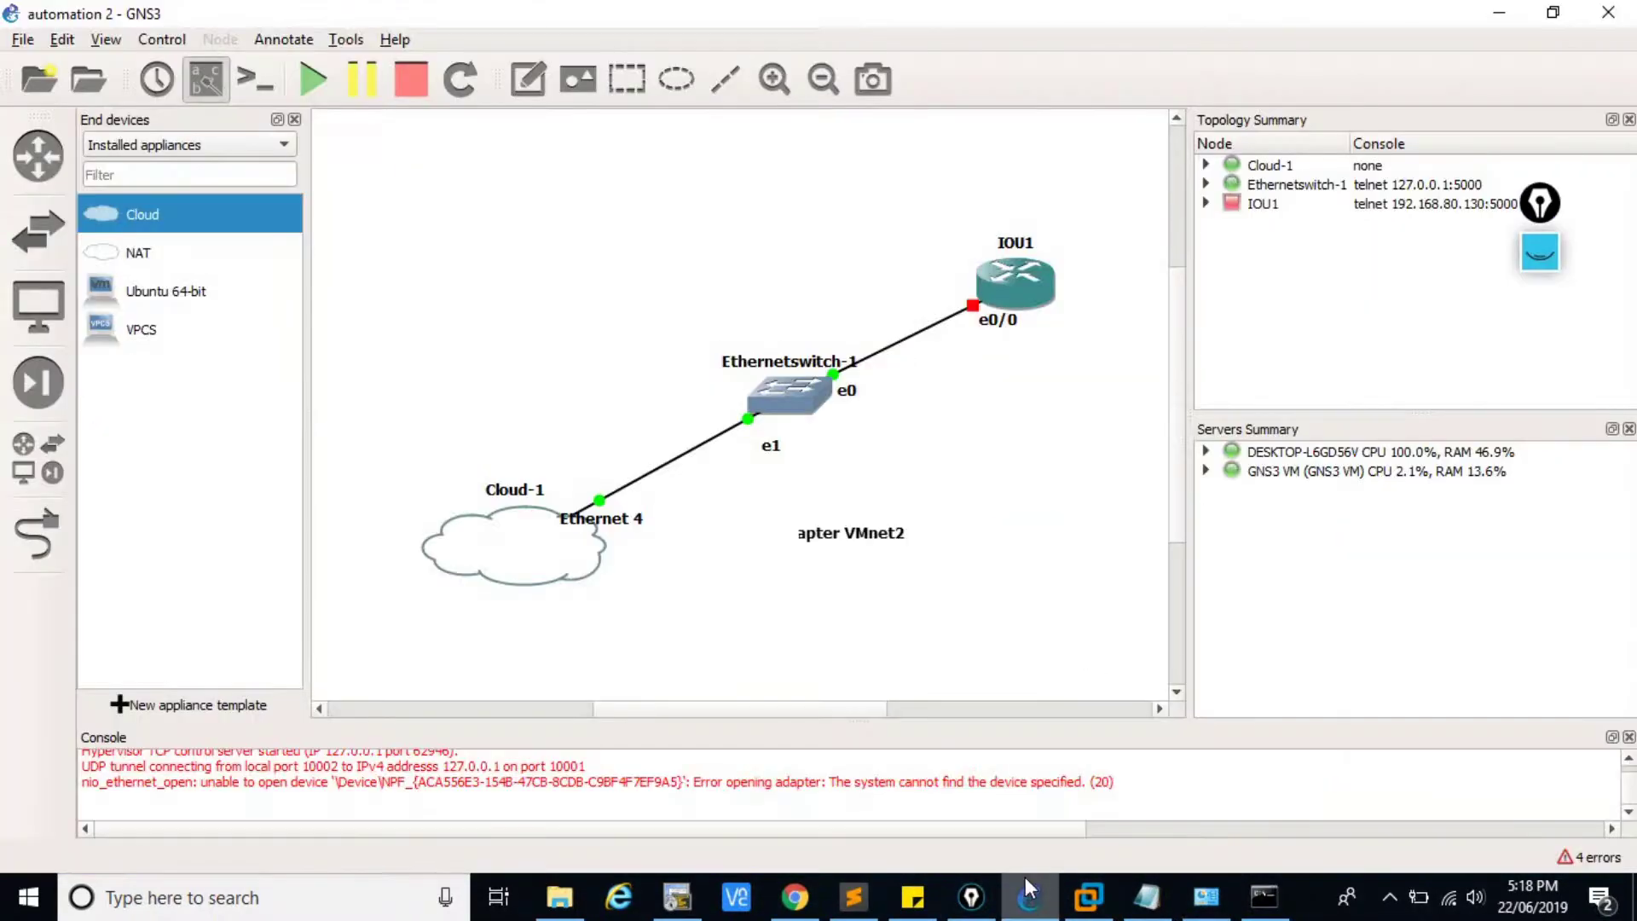
right_click(1036, 302)
left_click(1081, 617)
right_click(1015, 283)
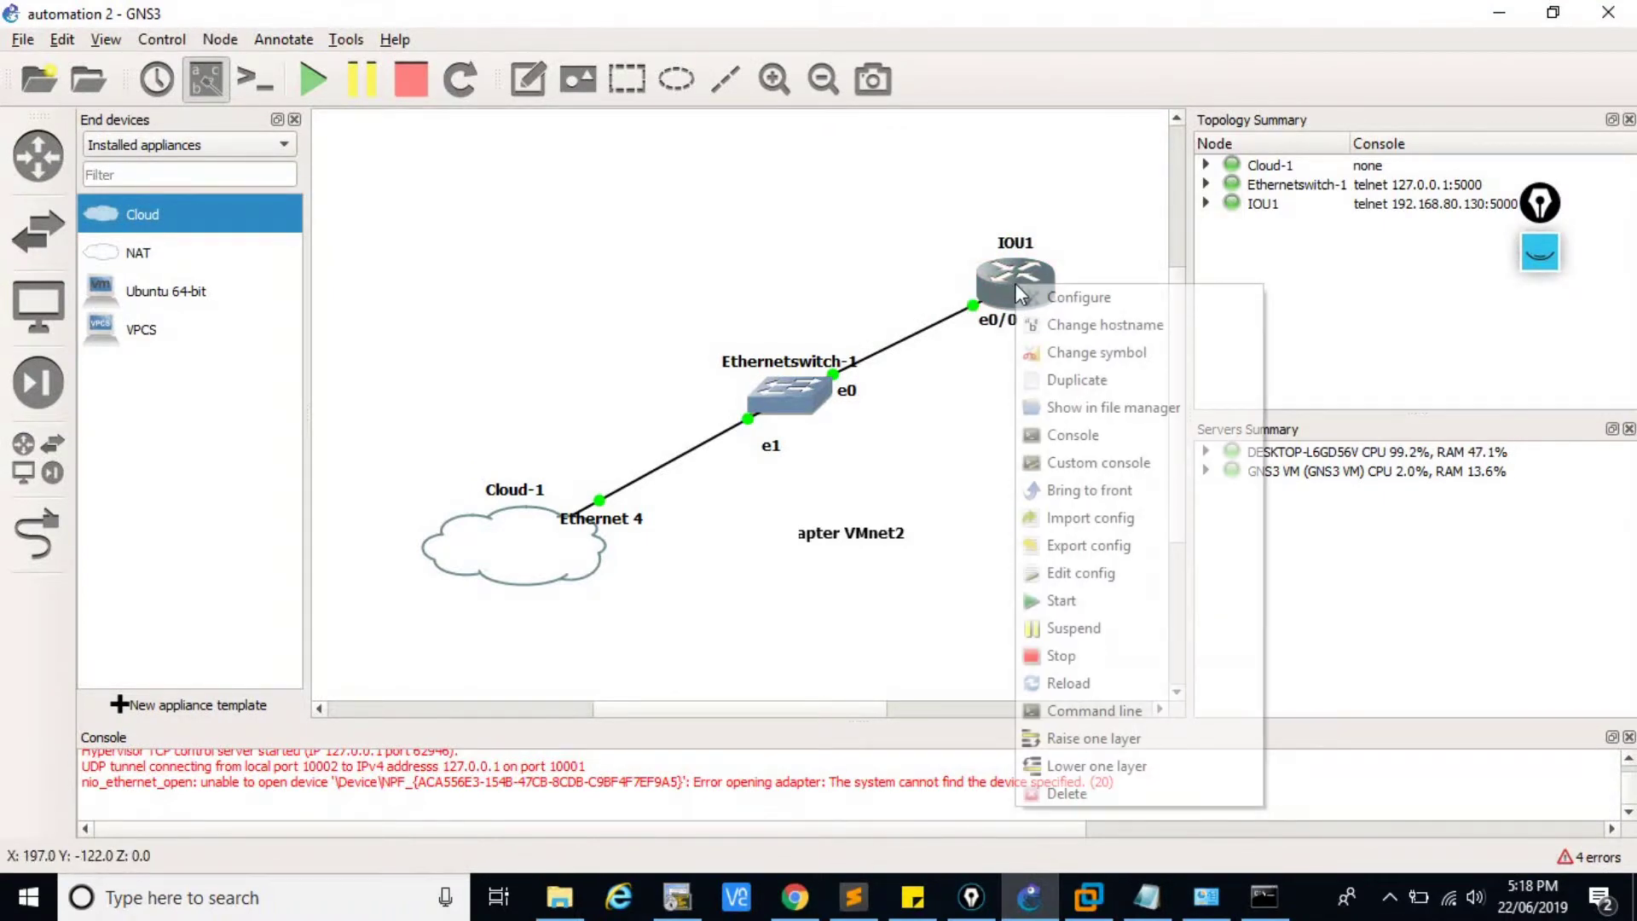
left_click(1070, 436)
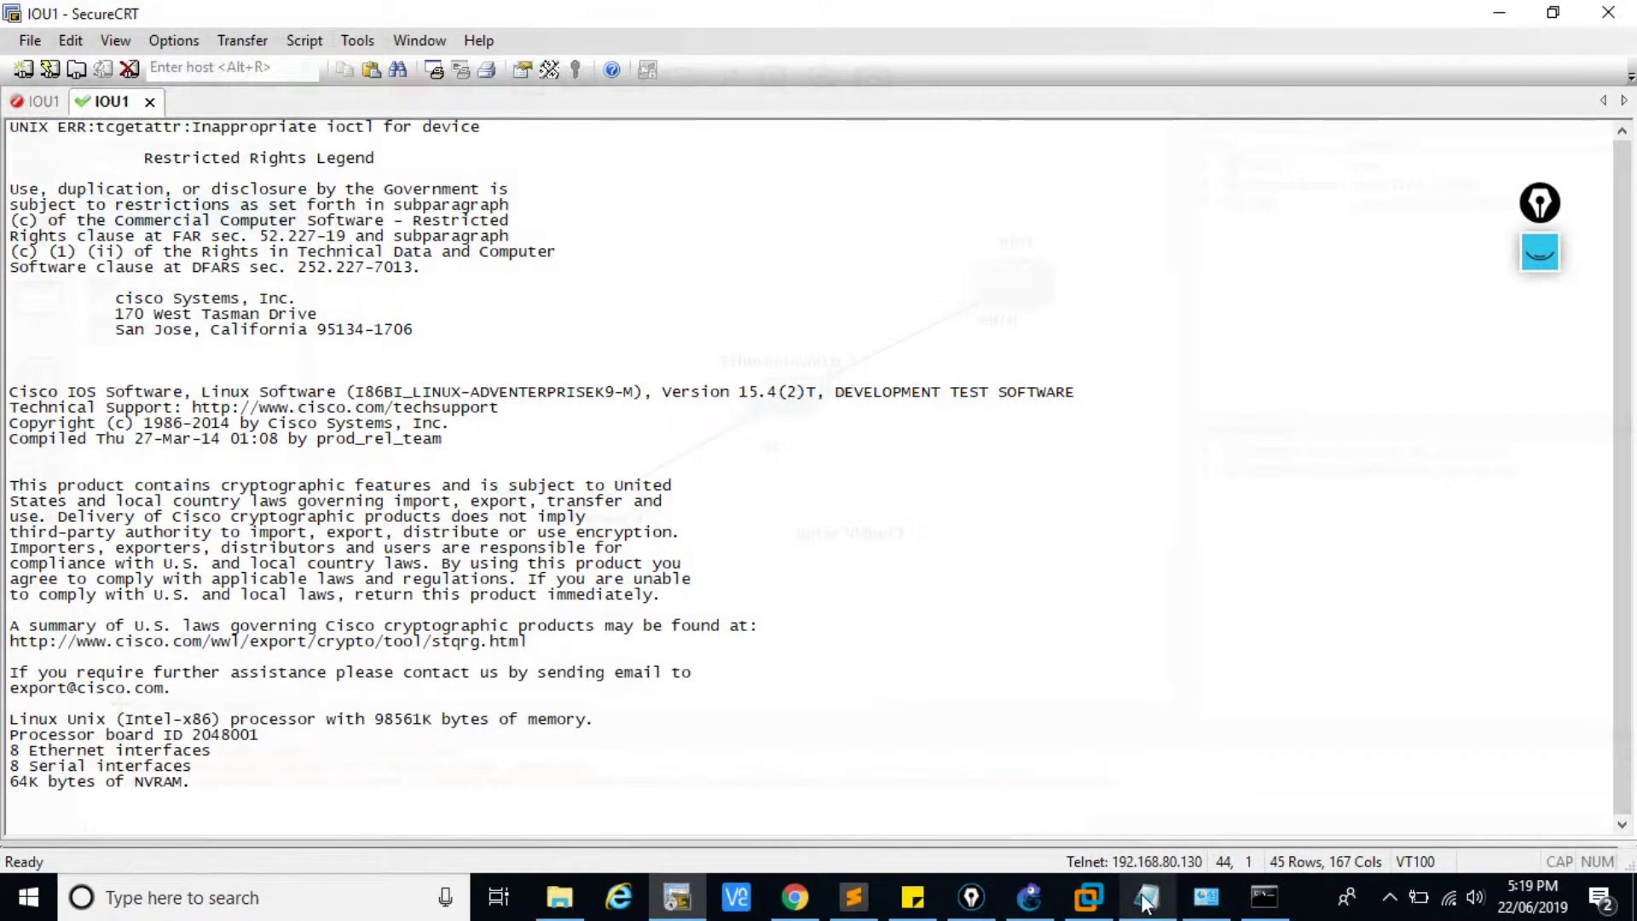
Bring up the IOU1 router's privileged command prompt in the console once it has booted
left_click(1205, 900)
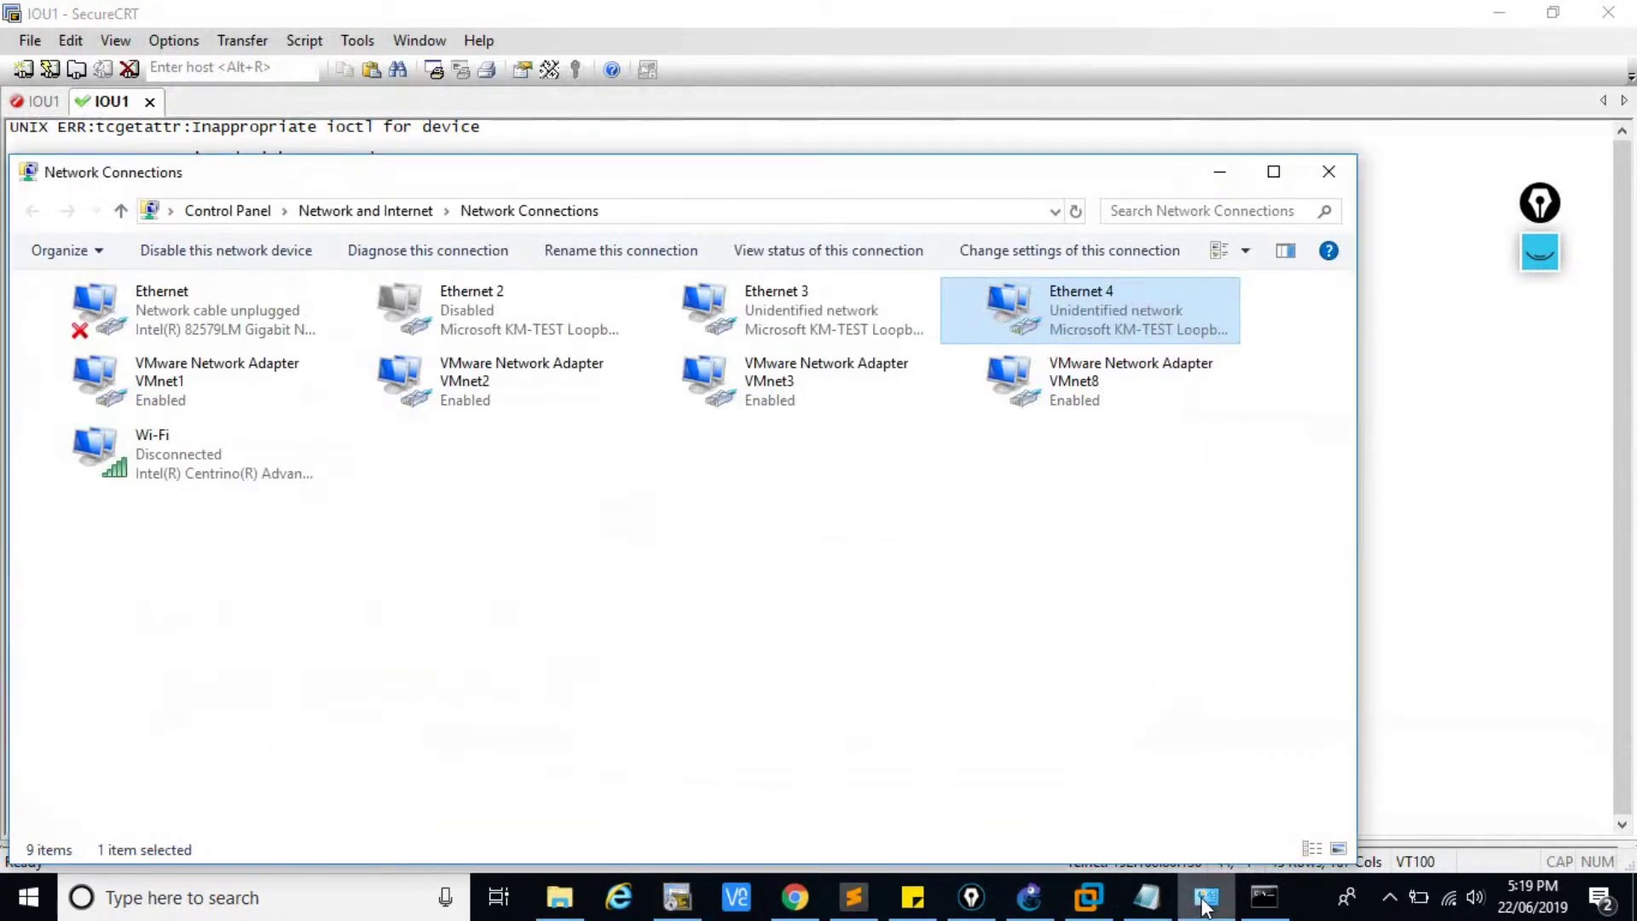
left_click(1205, 901)
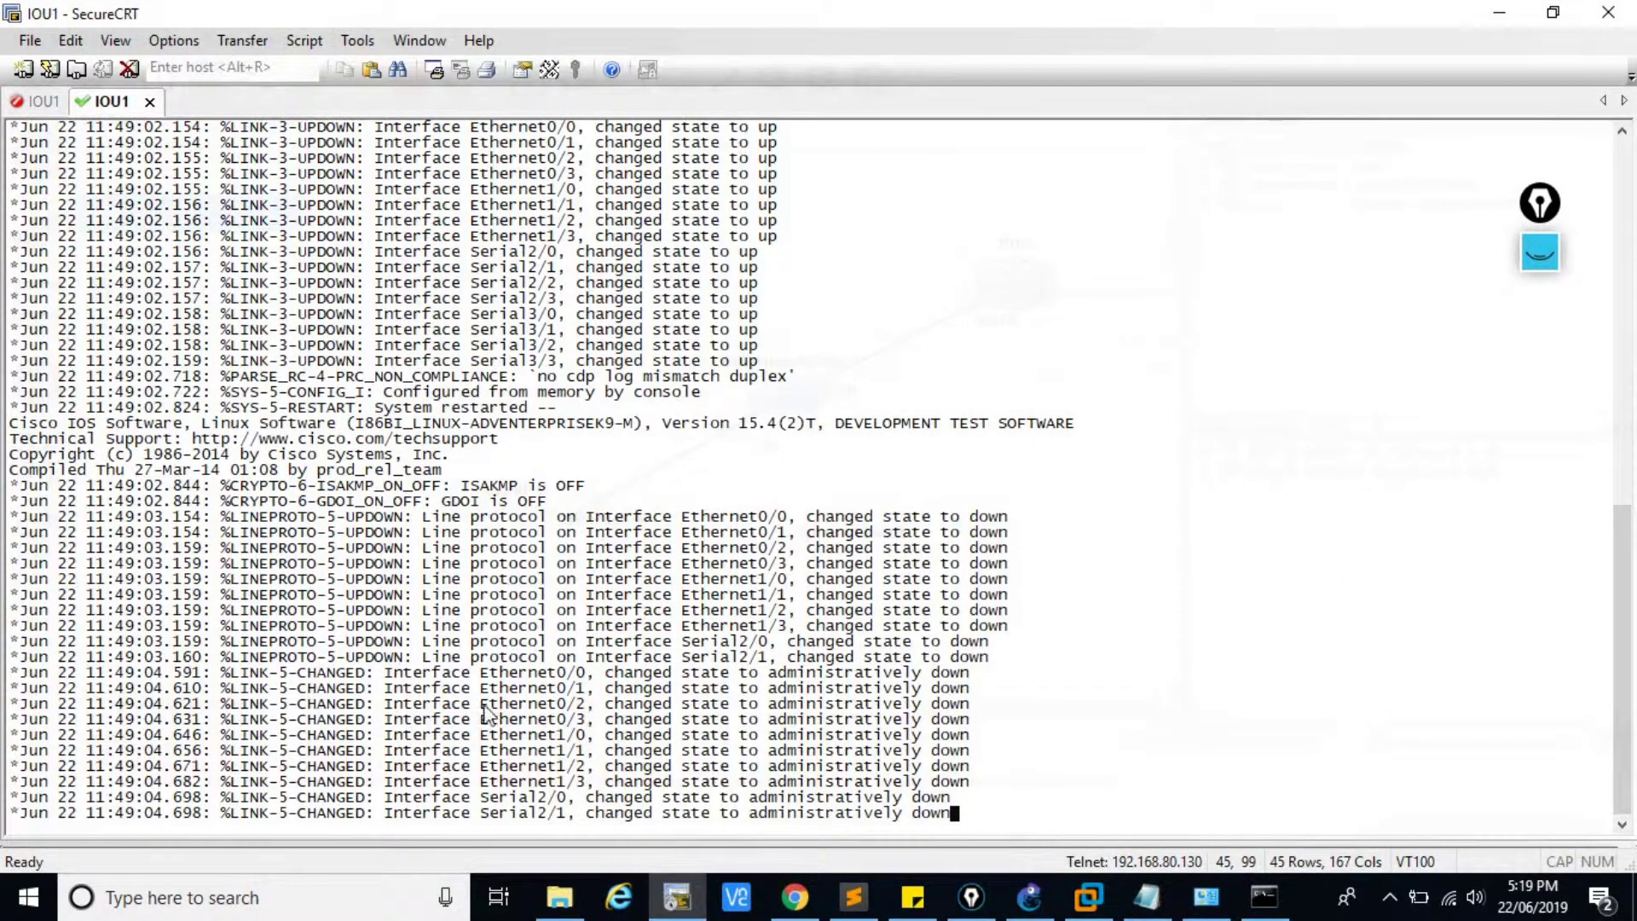
key("Return")
key("Return")
key("Return")
key("Return")
key("Return")
key("Return")
key("Return")
key("Return")
key("Return")
key("Return")
key("Return")
key("Return")
key("Return")
key("Return")
key("Return")
key("Return")
key("Return")
key("Return")
key("Return")
key("Return")
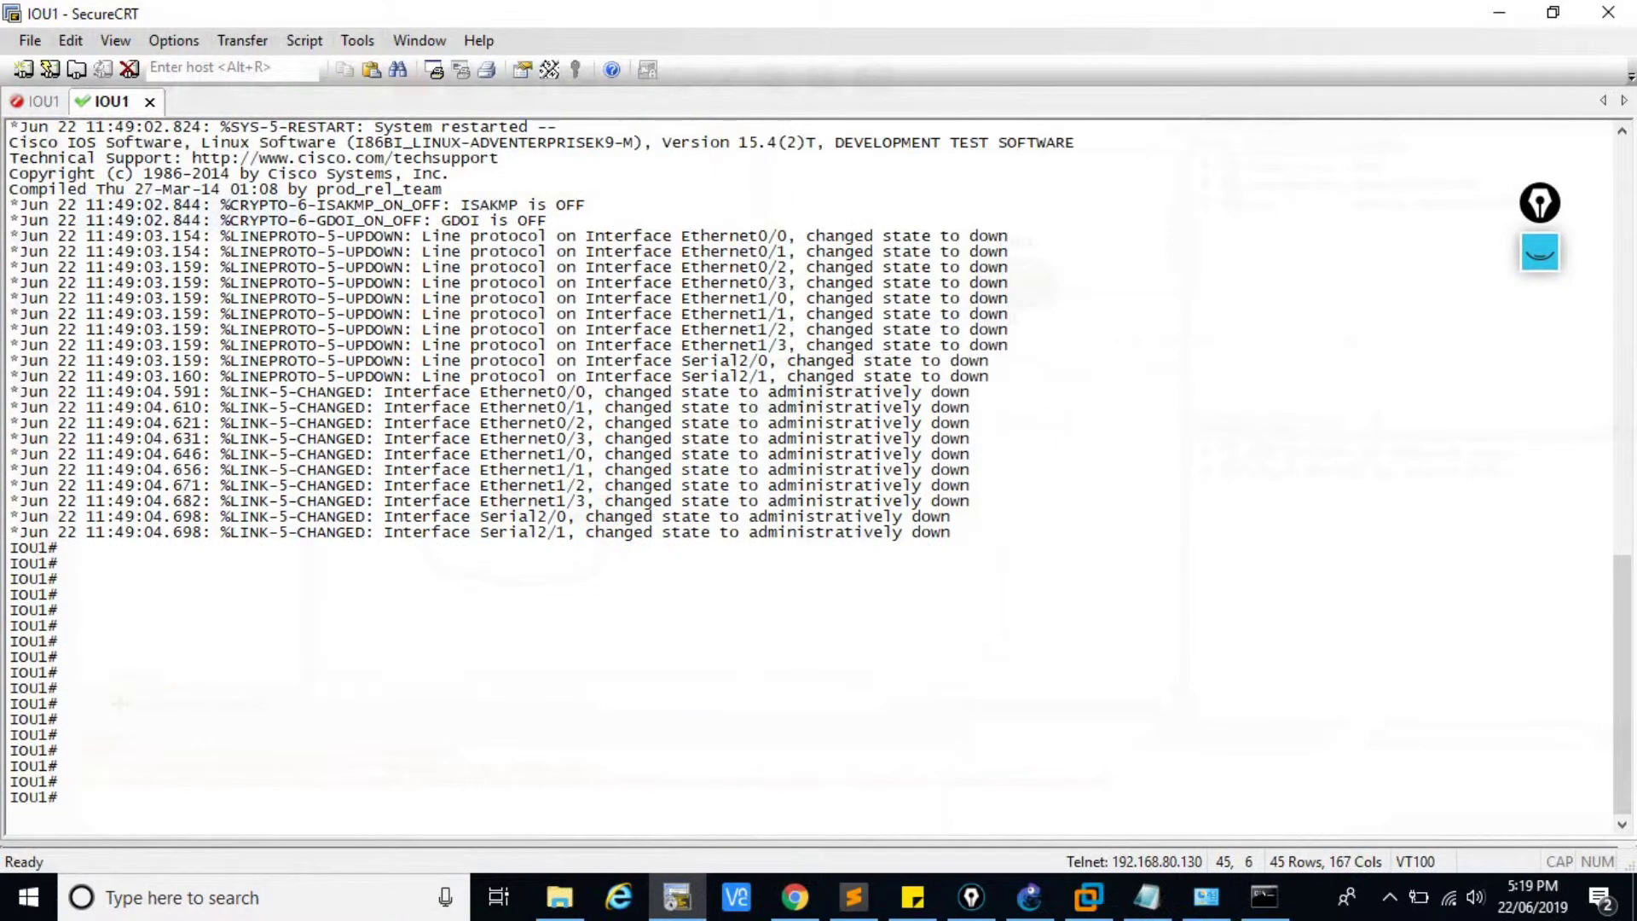
Enter global configuration mode on IOU1 and open interface e0/0 for configuration
type("conf")
key("BackSpace")
type("nf t")
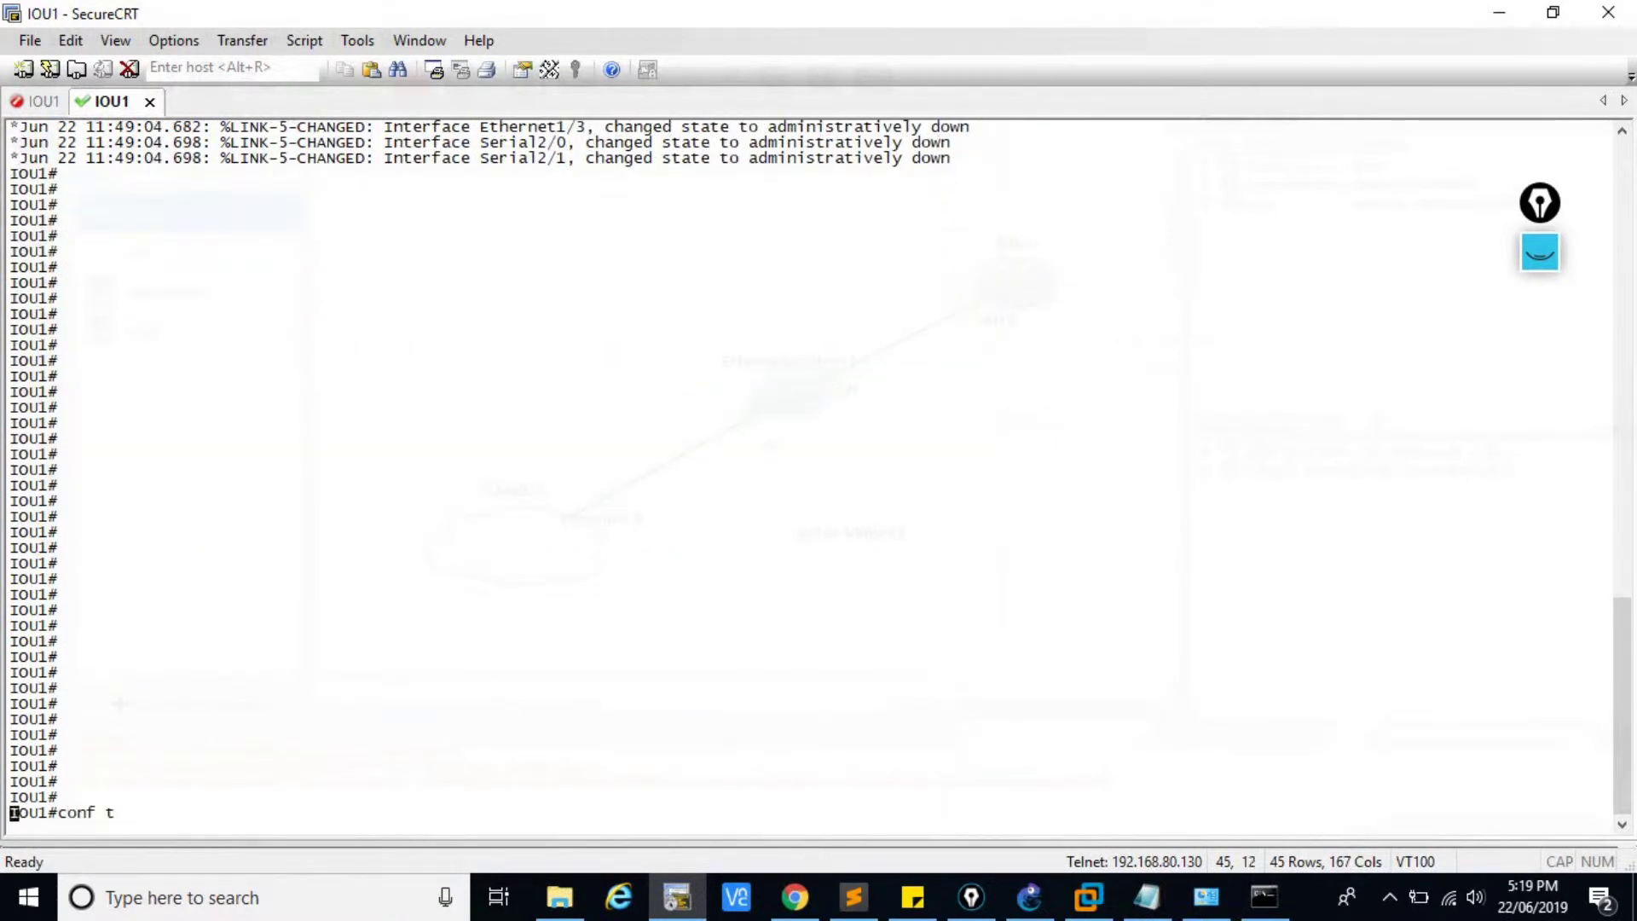
key("Return")
type("int e0/0")
key("Return")
Assign interface e0/0 the IP address 192.168.3.1 with mask 255.255.255.0 and enable it with no shut
type("i")
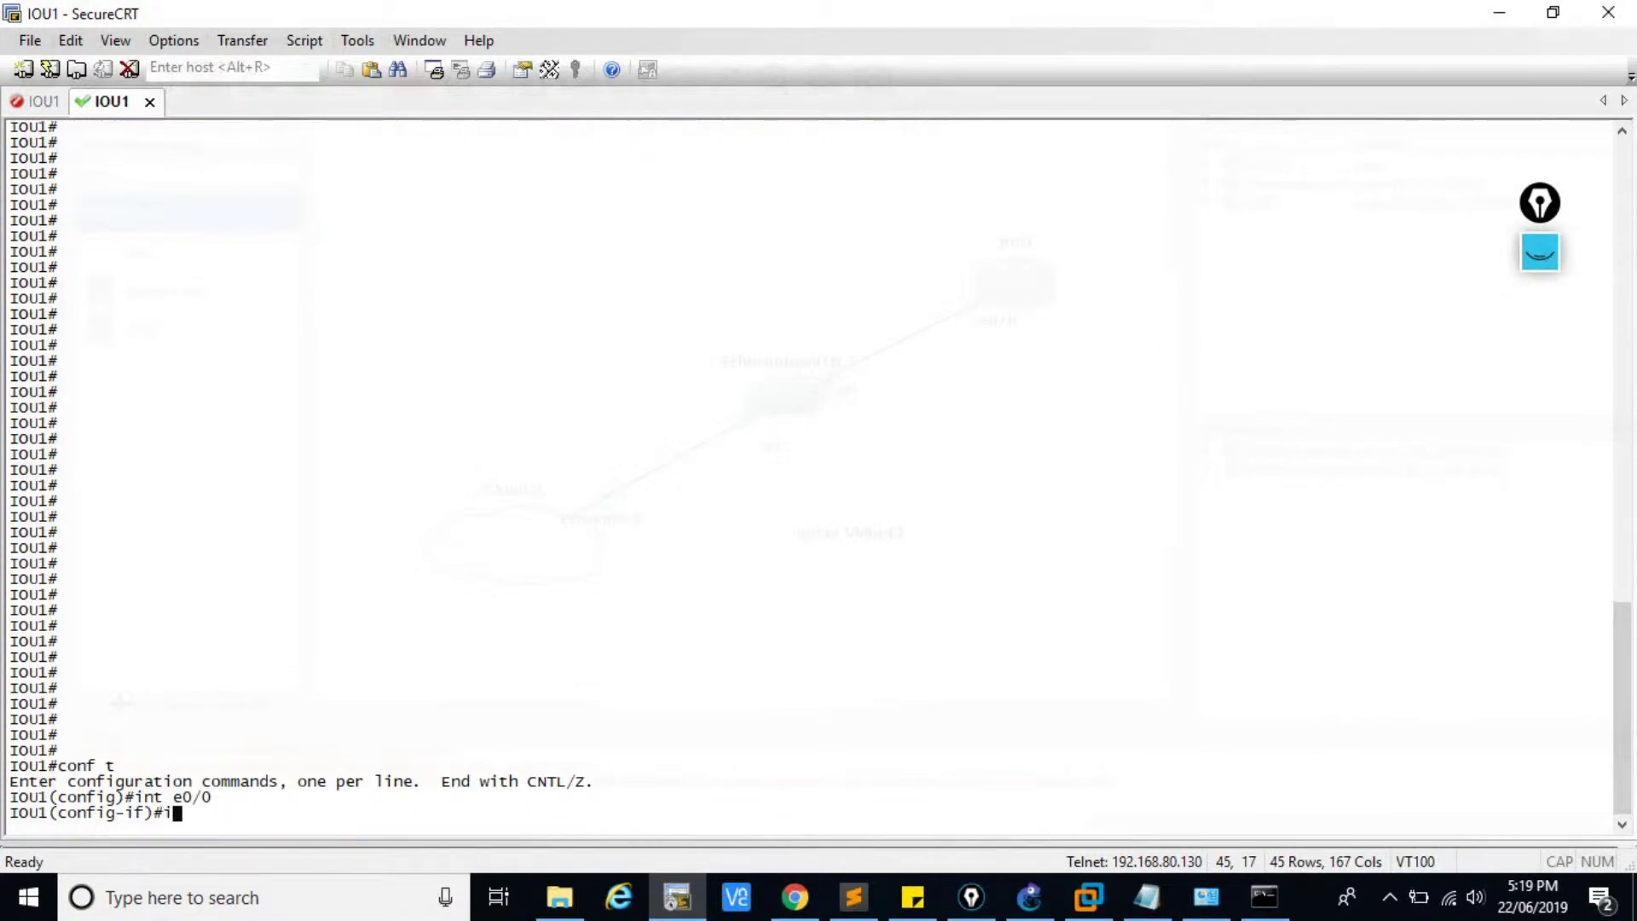
type("p; add 192.1678")
key("BackSpace")
key("BackSpace")
type("8.3.1 255.255.")
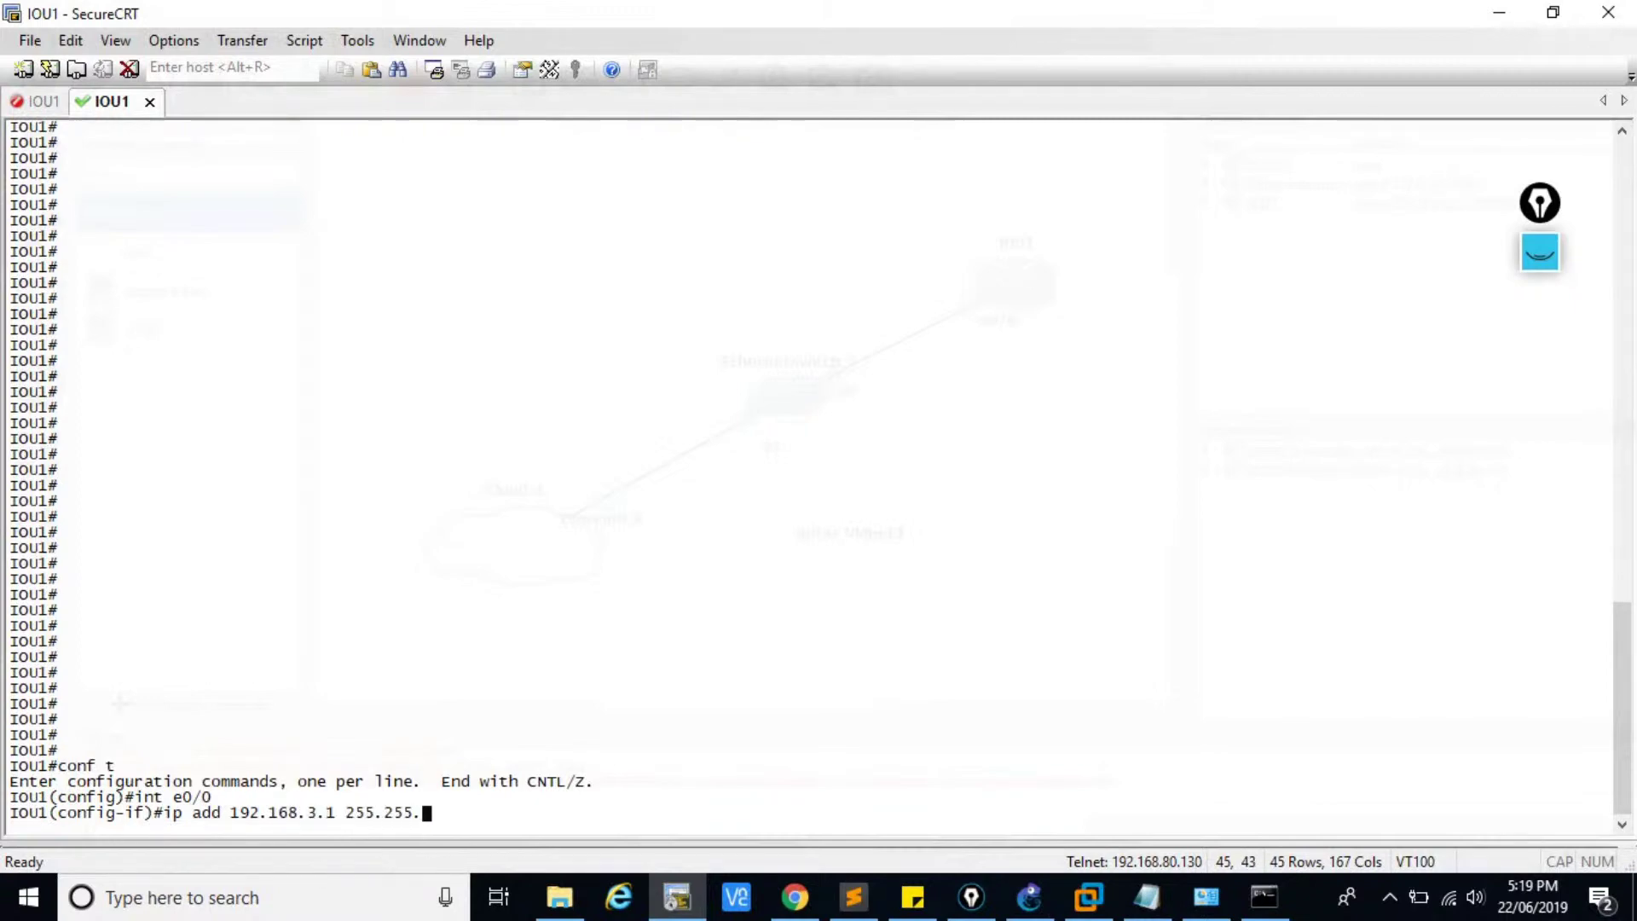
type("255.0")
key("Return")
type("no shut")
key("Return")
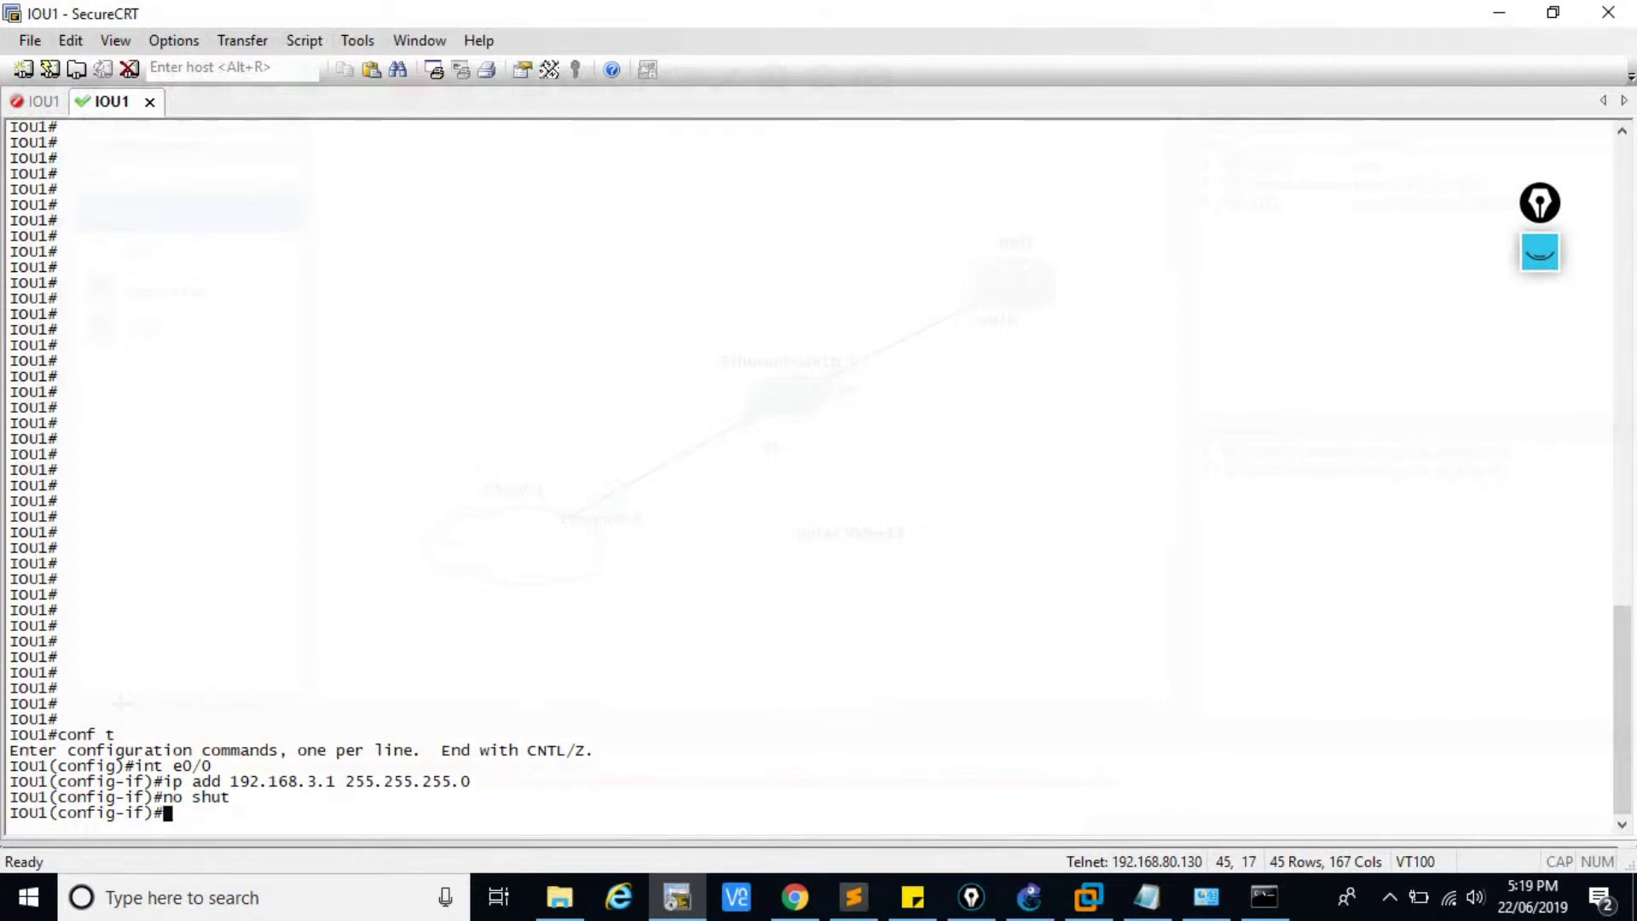
Switch to Network Connections, review Ethernet 4's connection details and close its status dialogs
left_click(1208, 904)
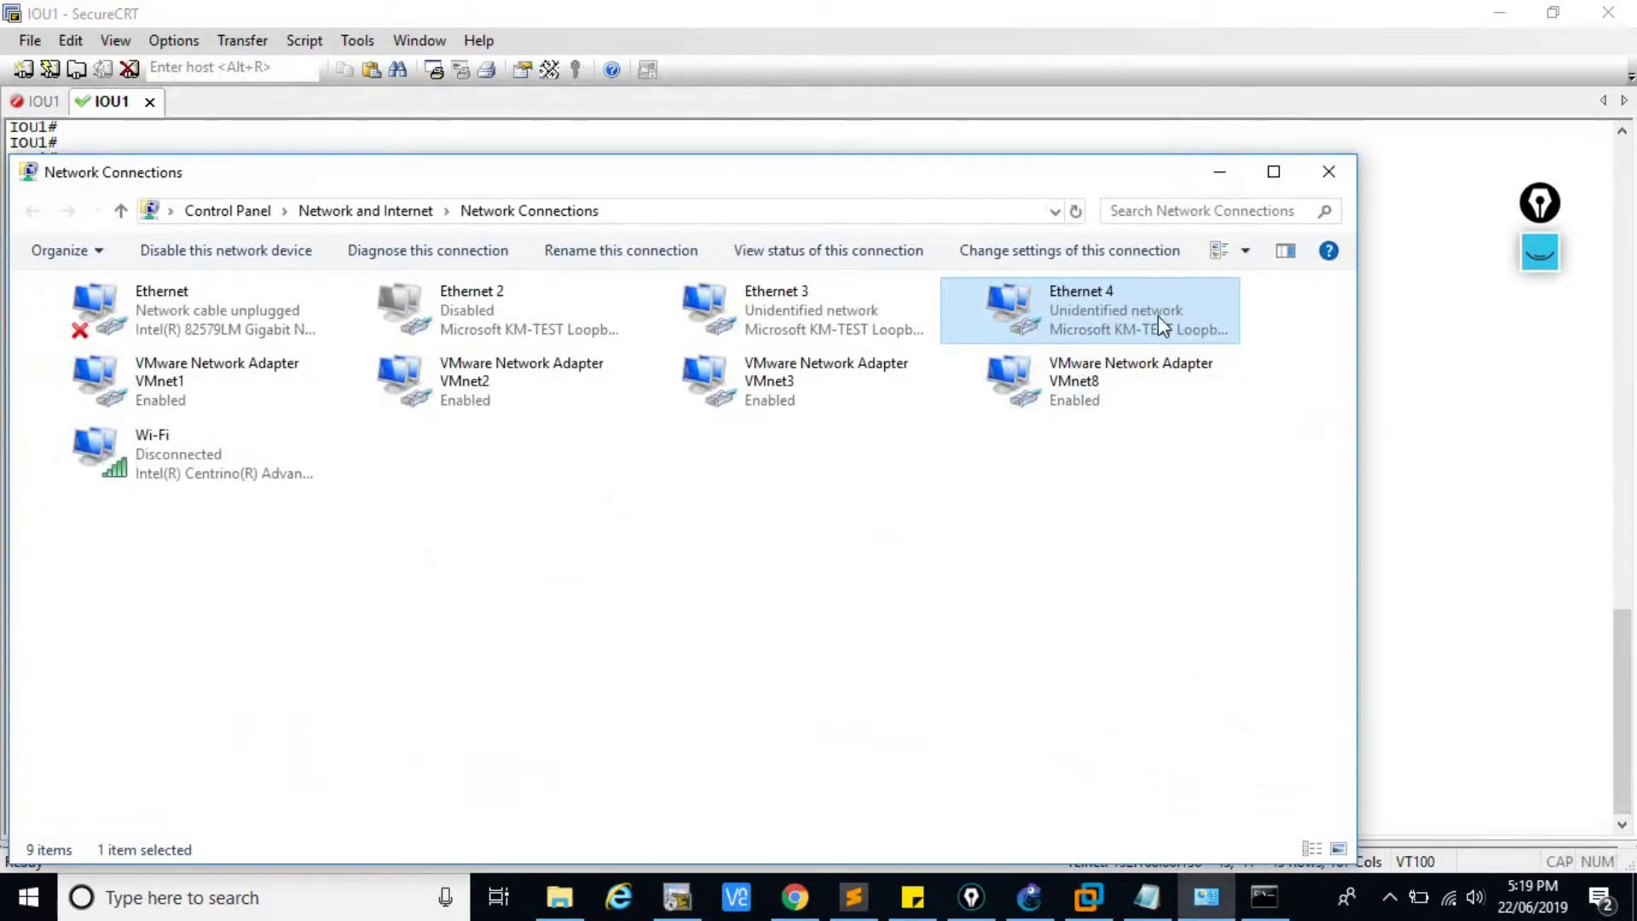
right_click(1158, 317)
left_click(1209, 360)
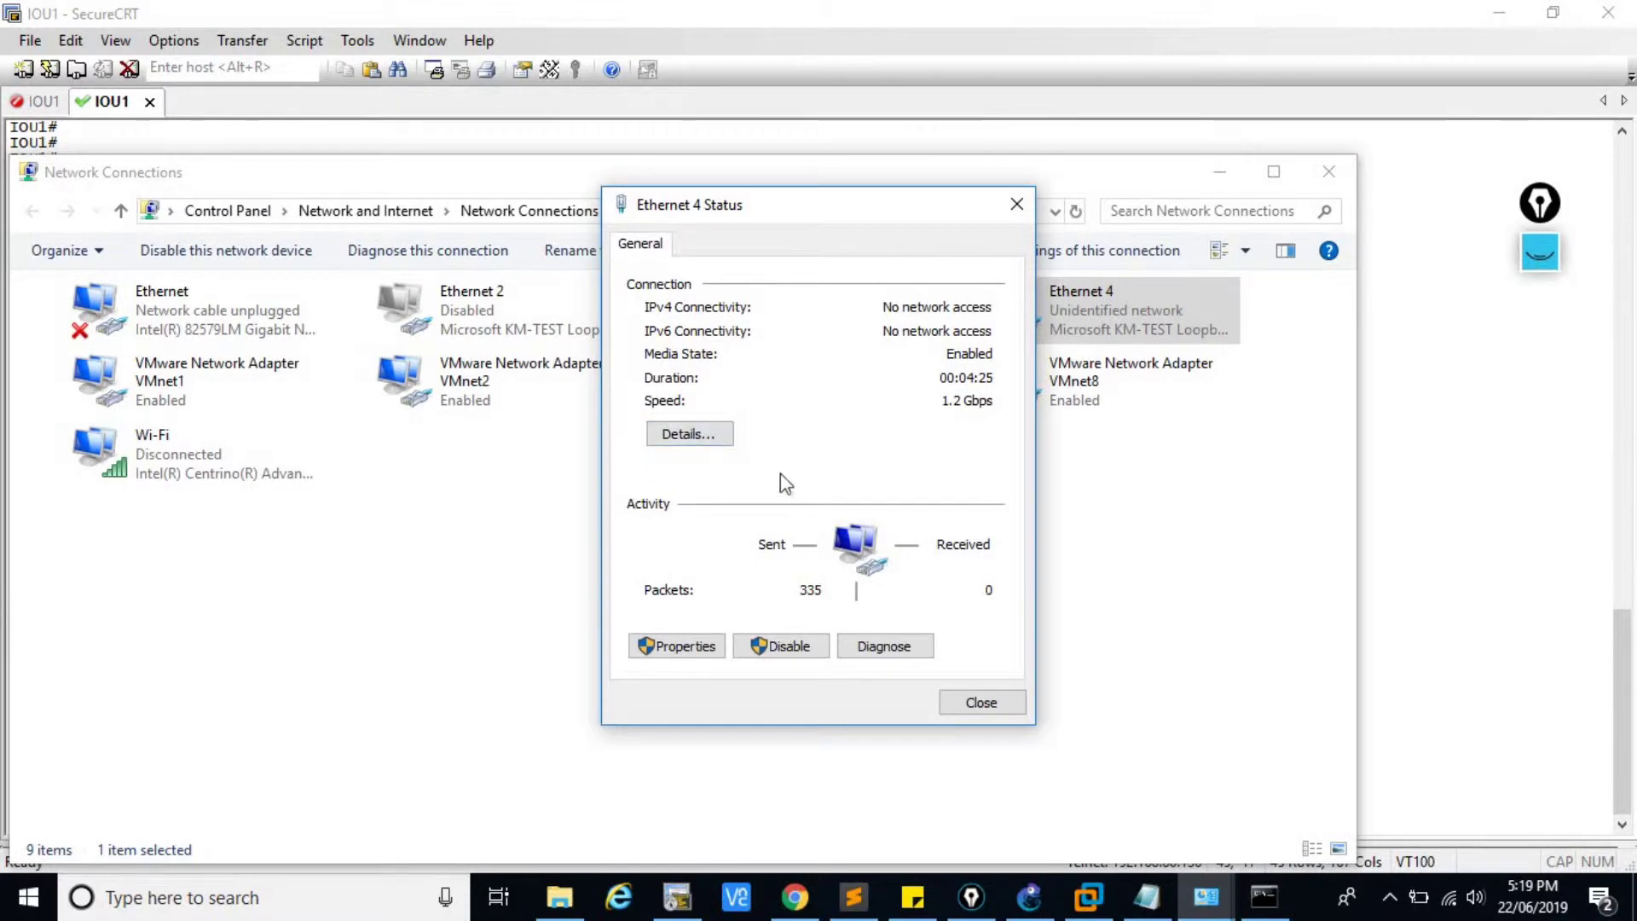
left_click(715, 451)
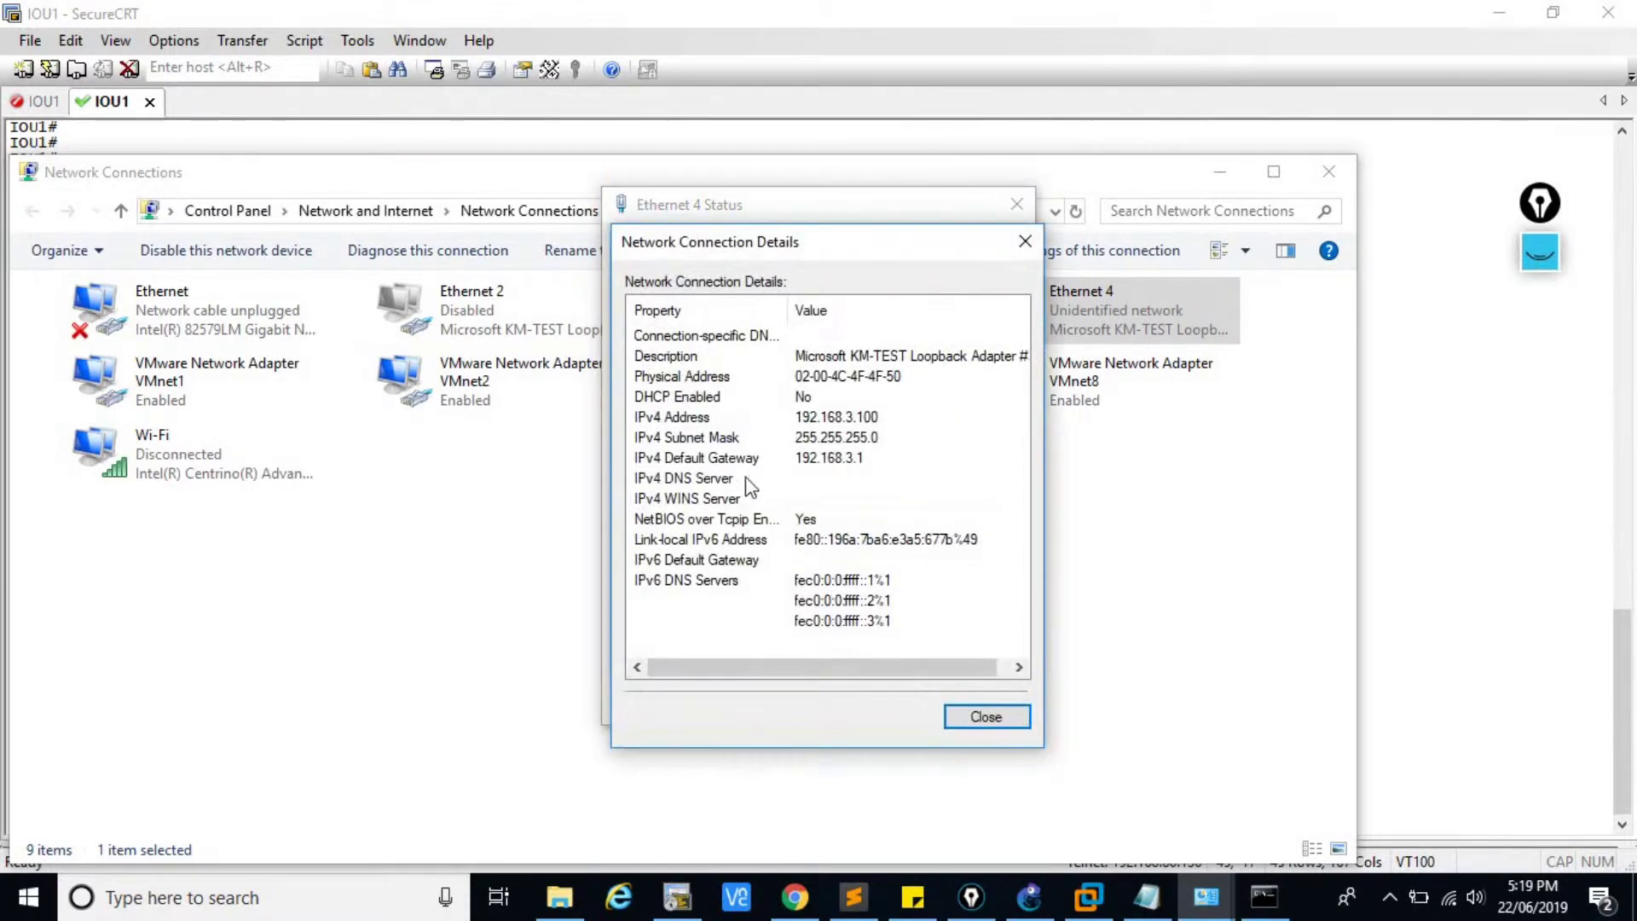
left_click(1025, 241)
left_click(1019, 204)
Switch to the Command Prompt and ping the router at 192.168.3.1
left_click(1265, 911)
key("Return")
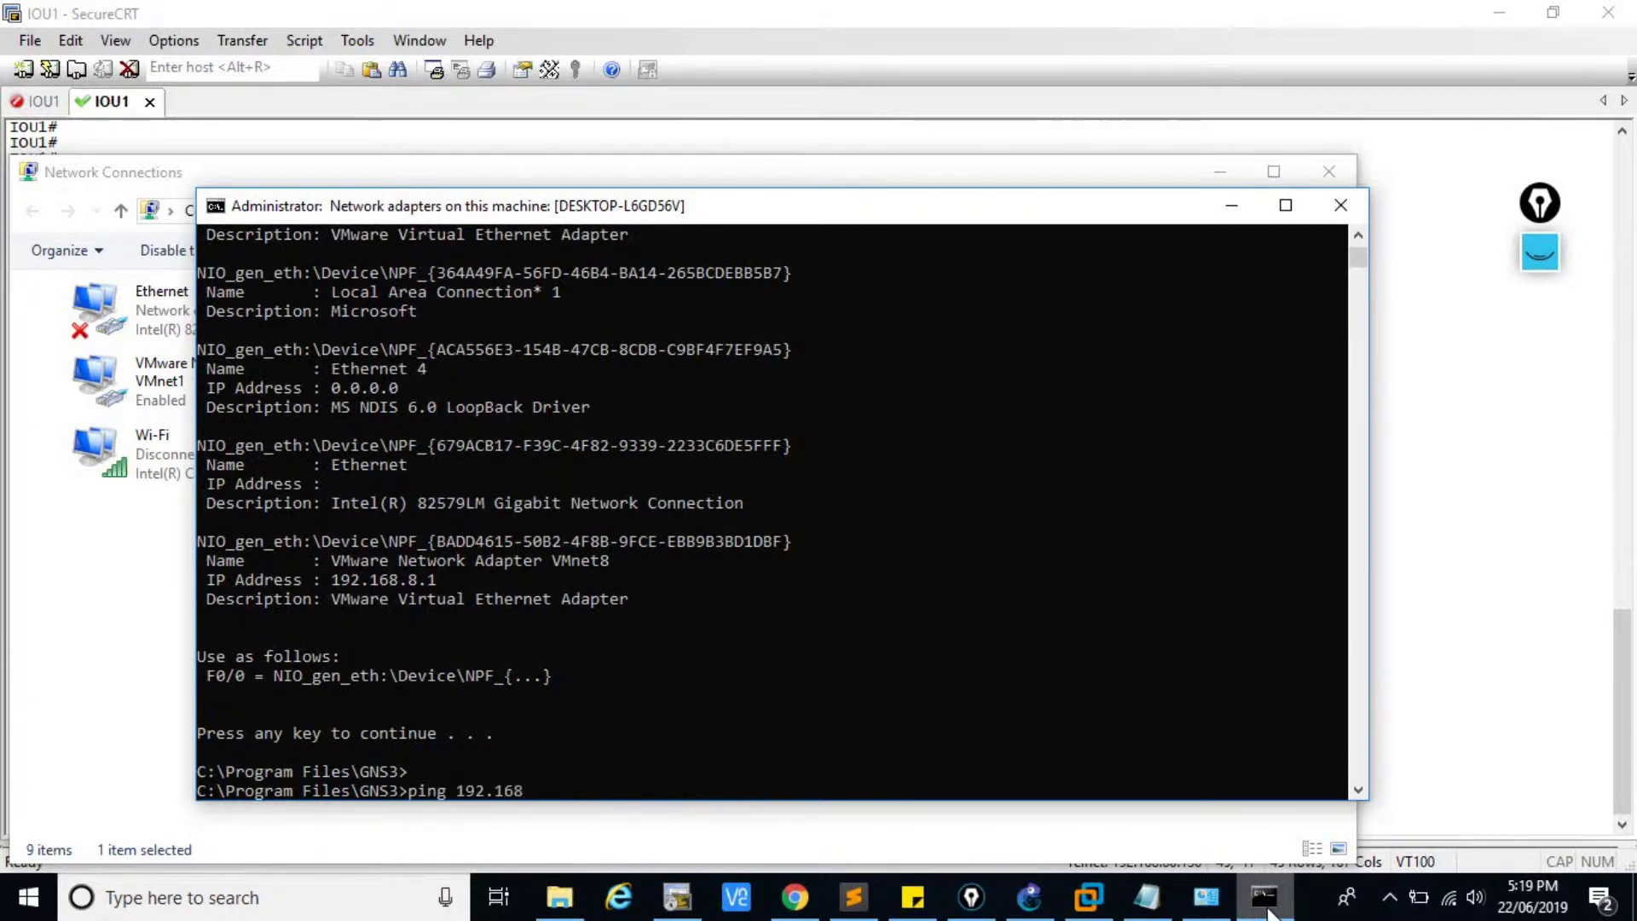
key("Return")
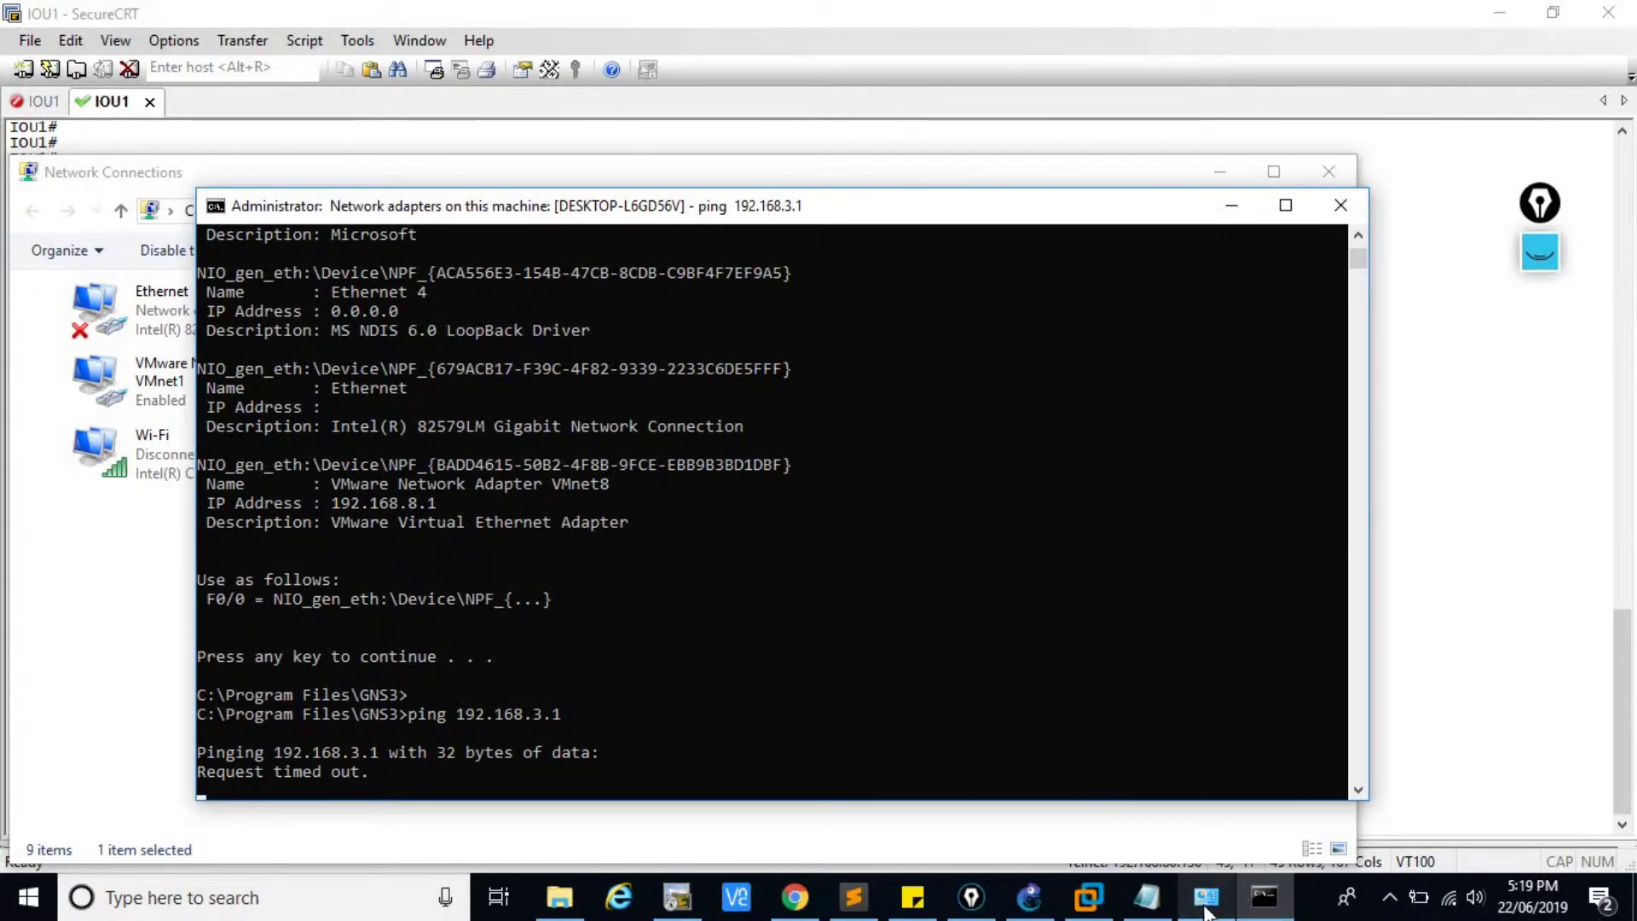
mouse_move(1226, 906)
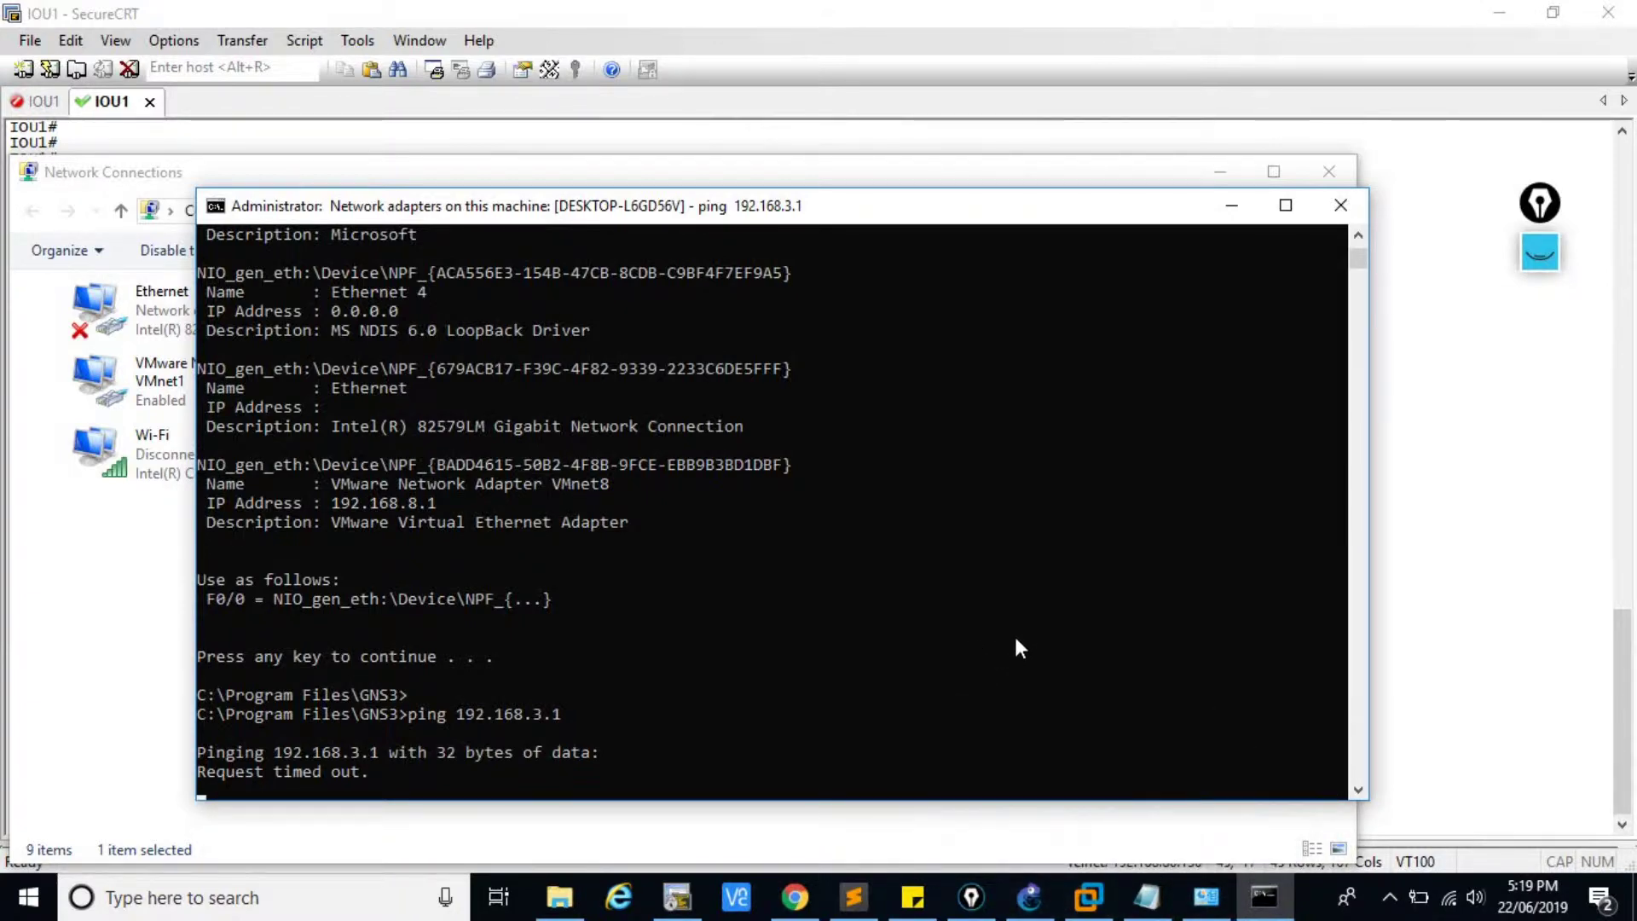
Copy REGEDIT.EXE from the Notepad notes and run it to open Registry Editor
left_click(1147, 898)
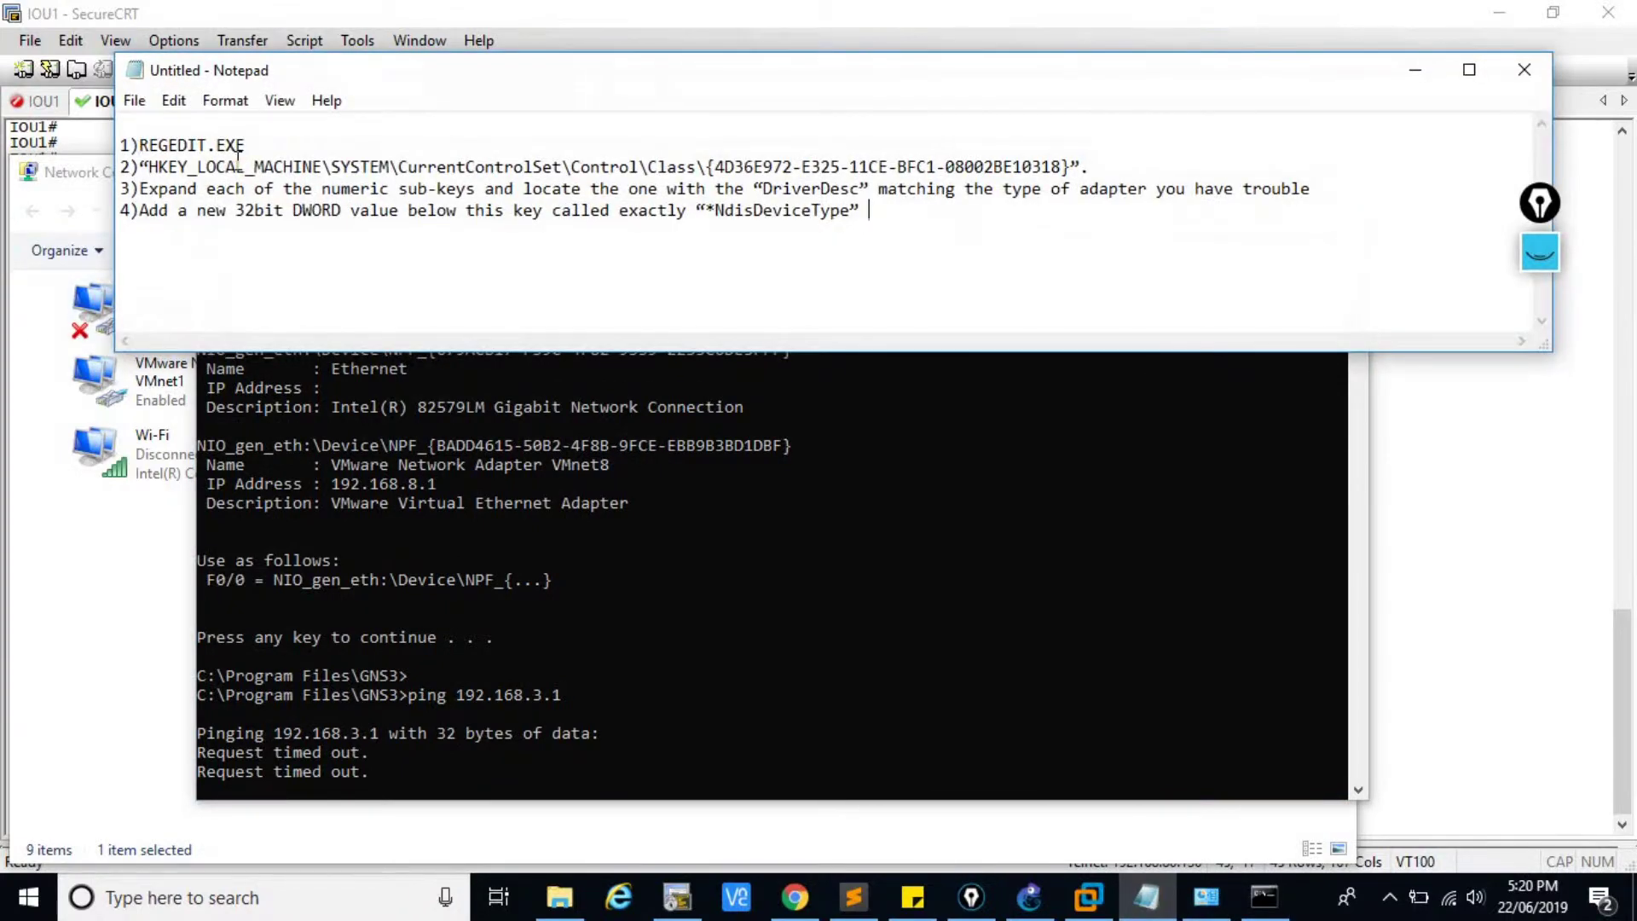
left_click_drag(245, 145, 140, 145)
right_click(156, 143)
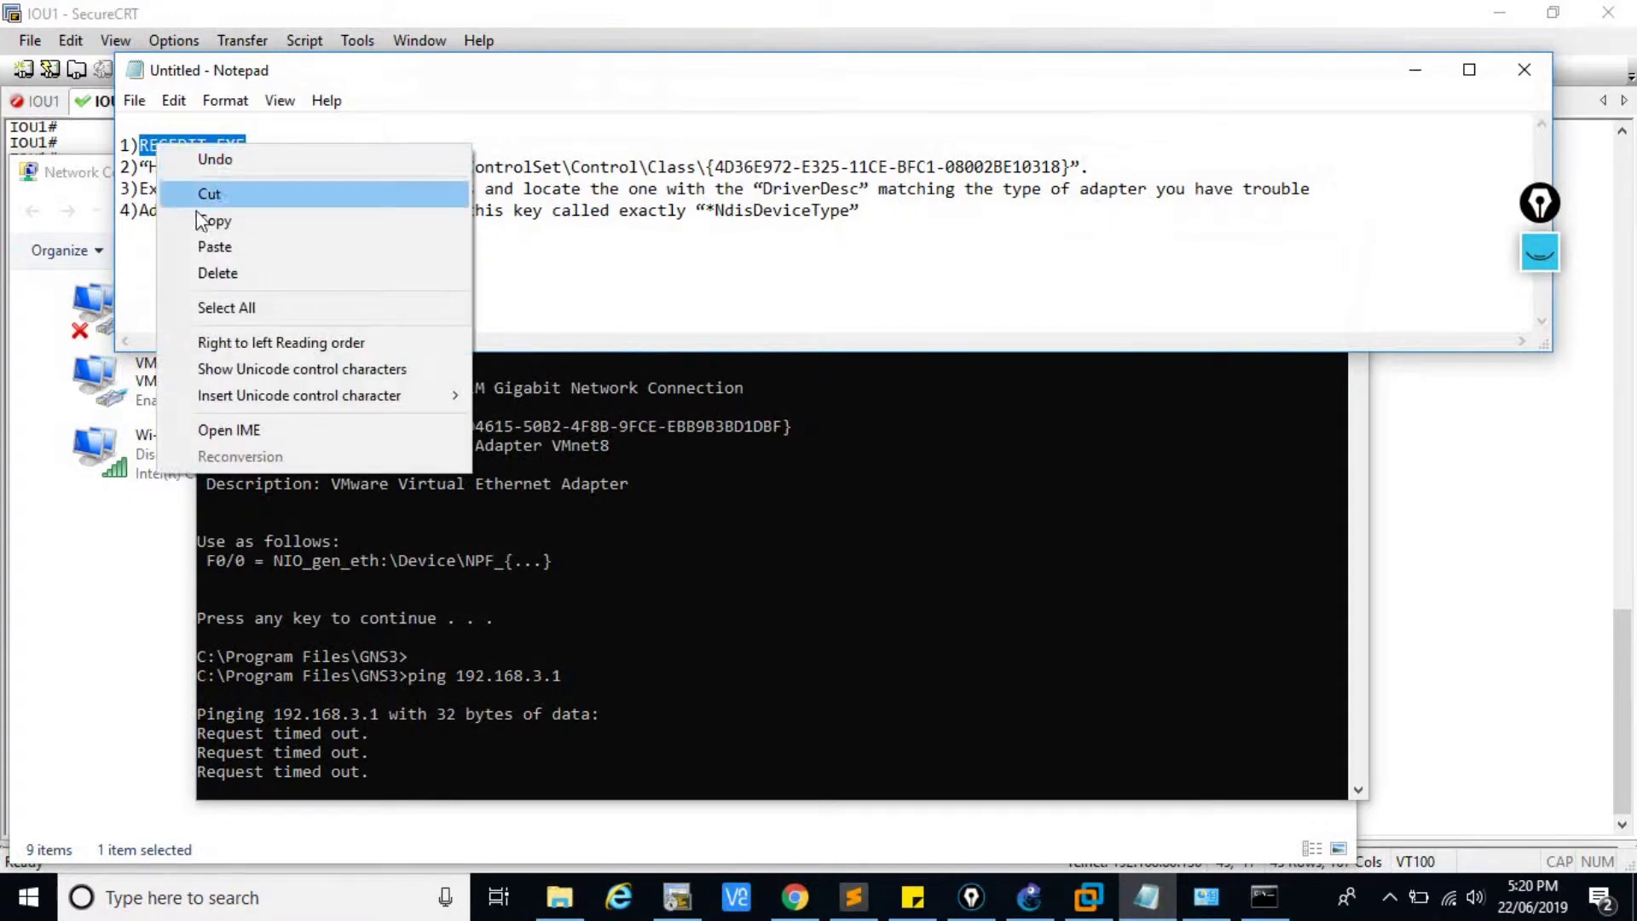
left_click(220, 221)
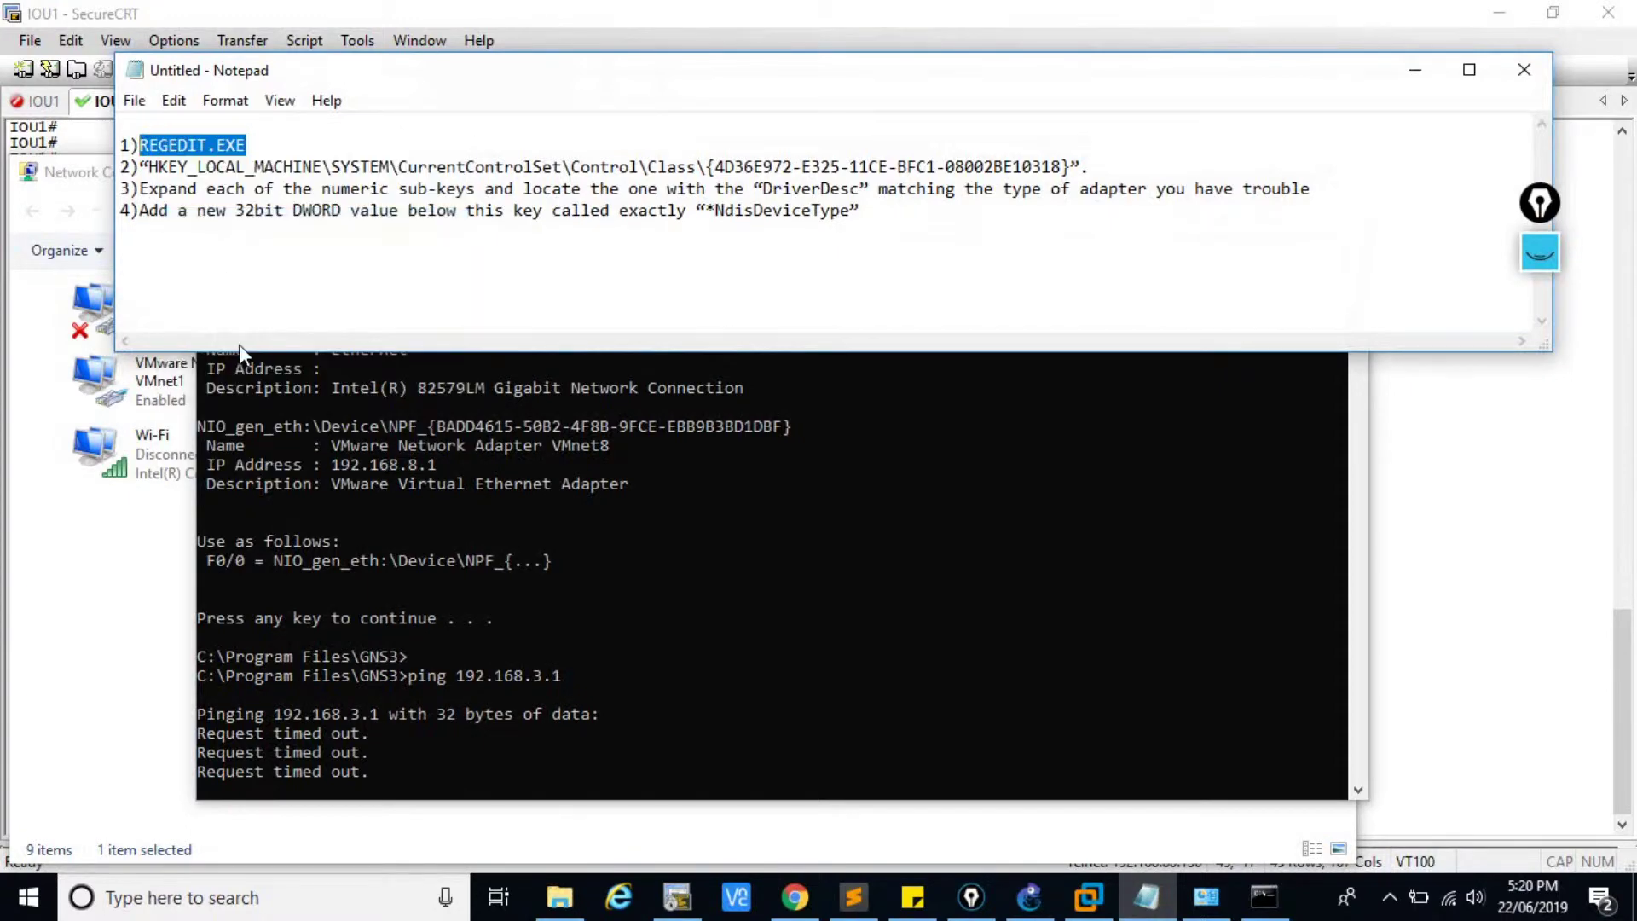
key("super+r")
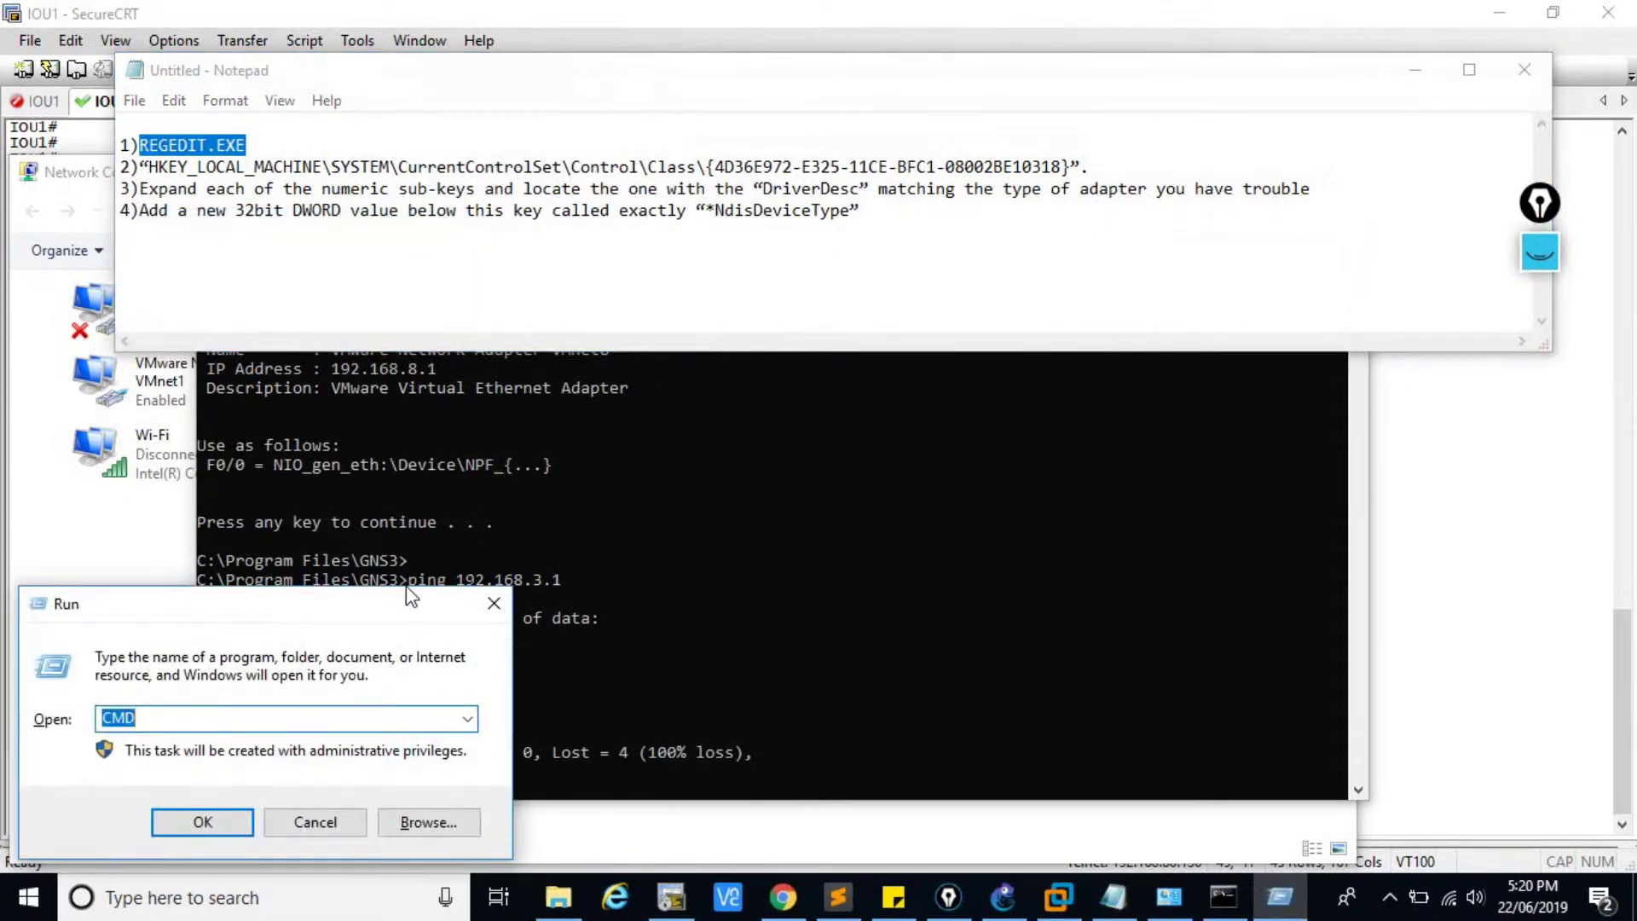
key("ctrl+v")
left_click(220, 836)
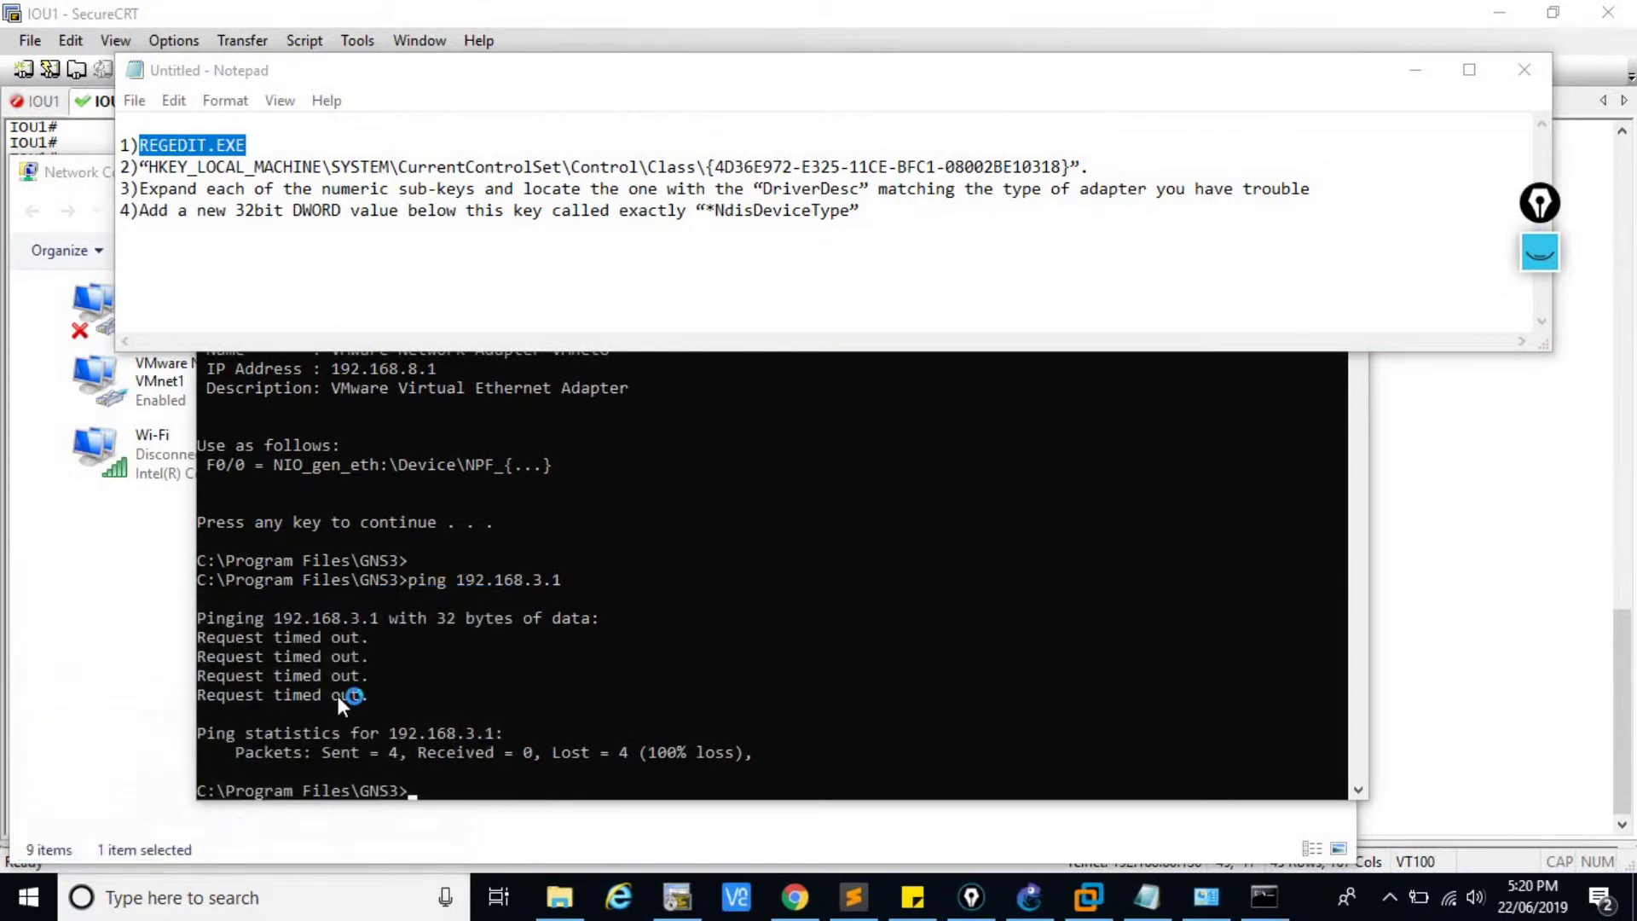
Collapse the HKEY_LOCAL_MACHINE branch and move the Registry Editor window so the Notepad notes can be read
left_click(360, 243)
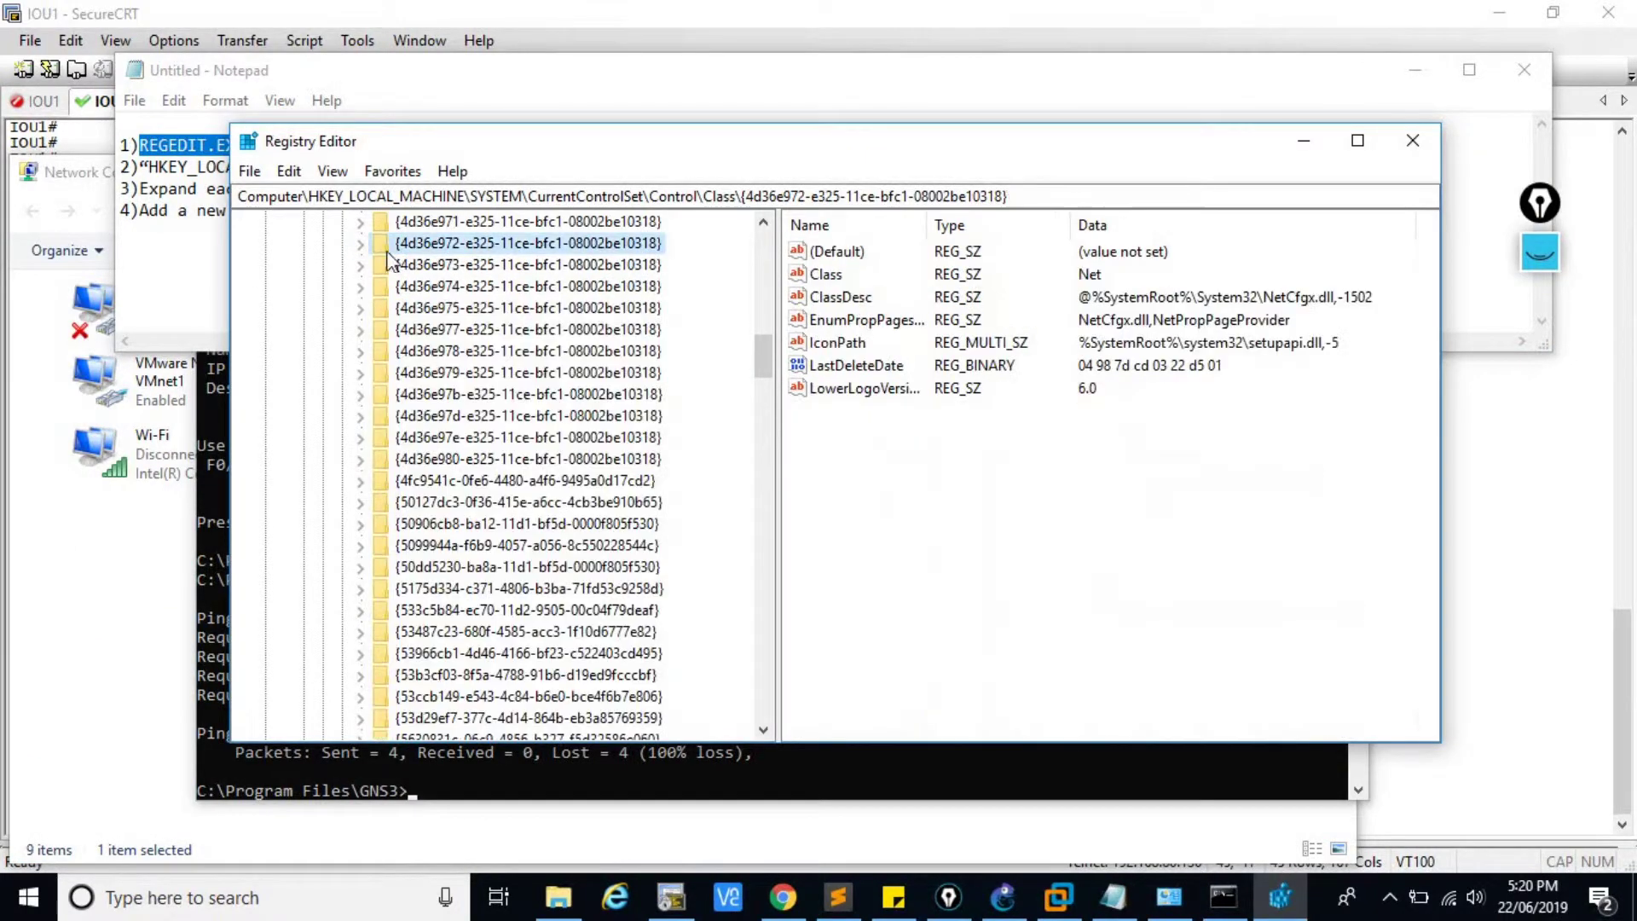
left_click_drag(763, 357, 763, 228)
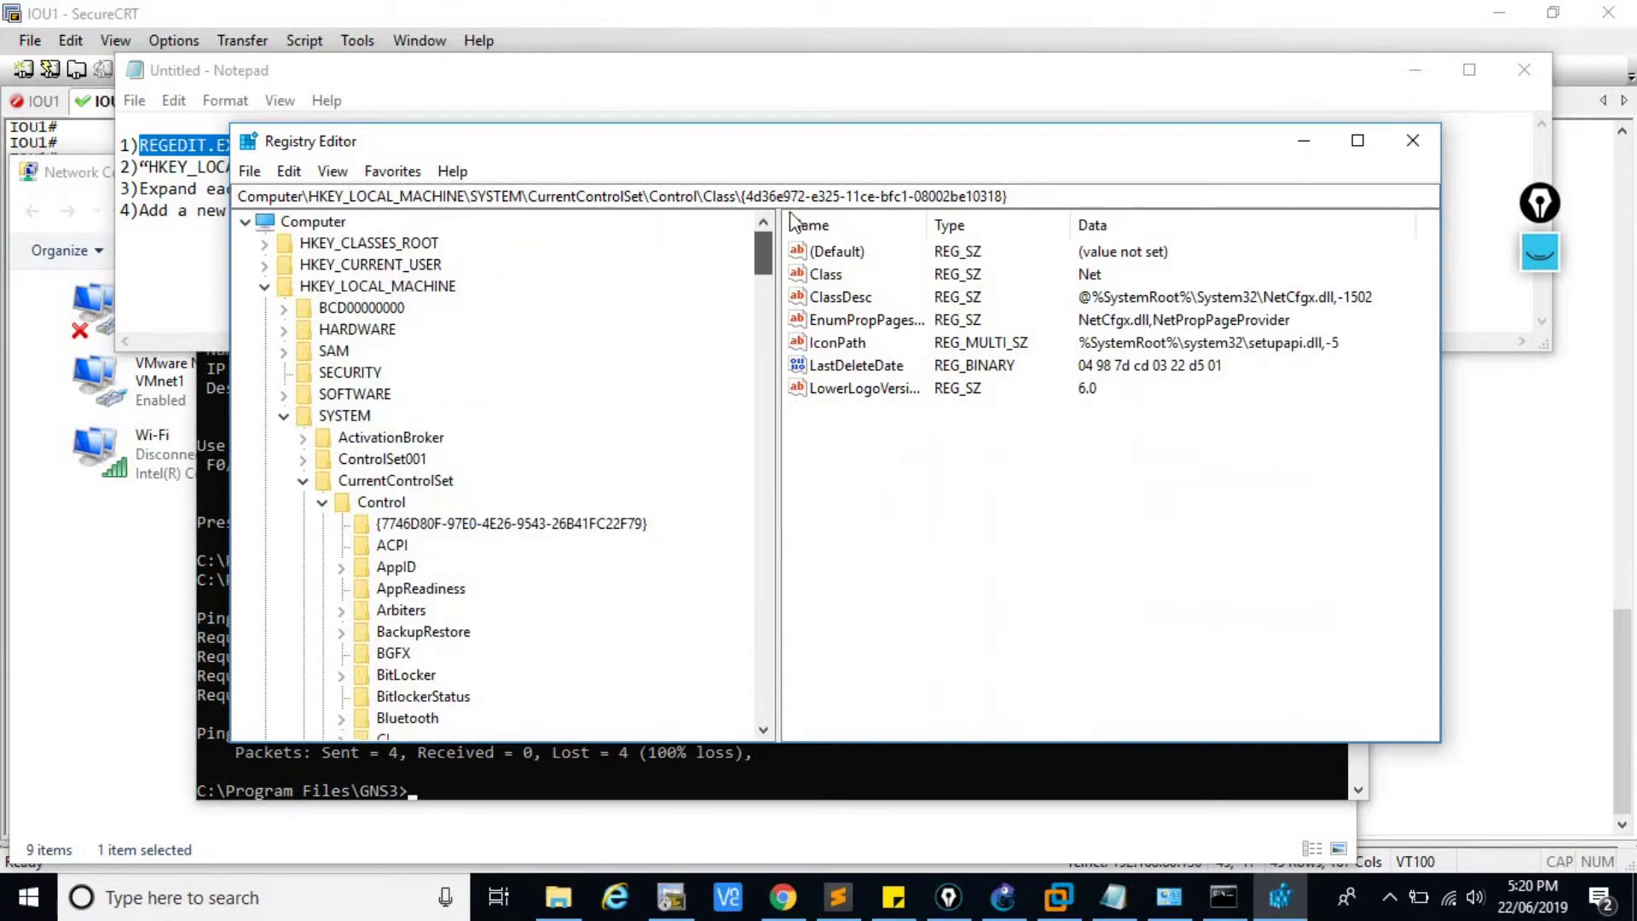
left_click(264, 287)
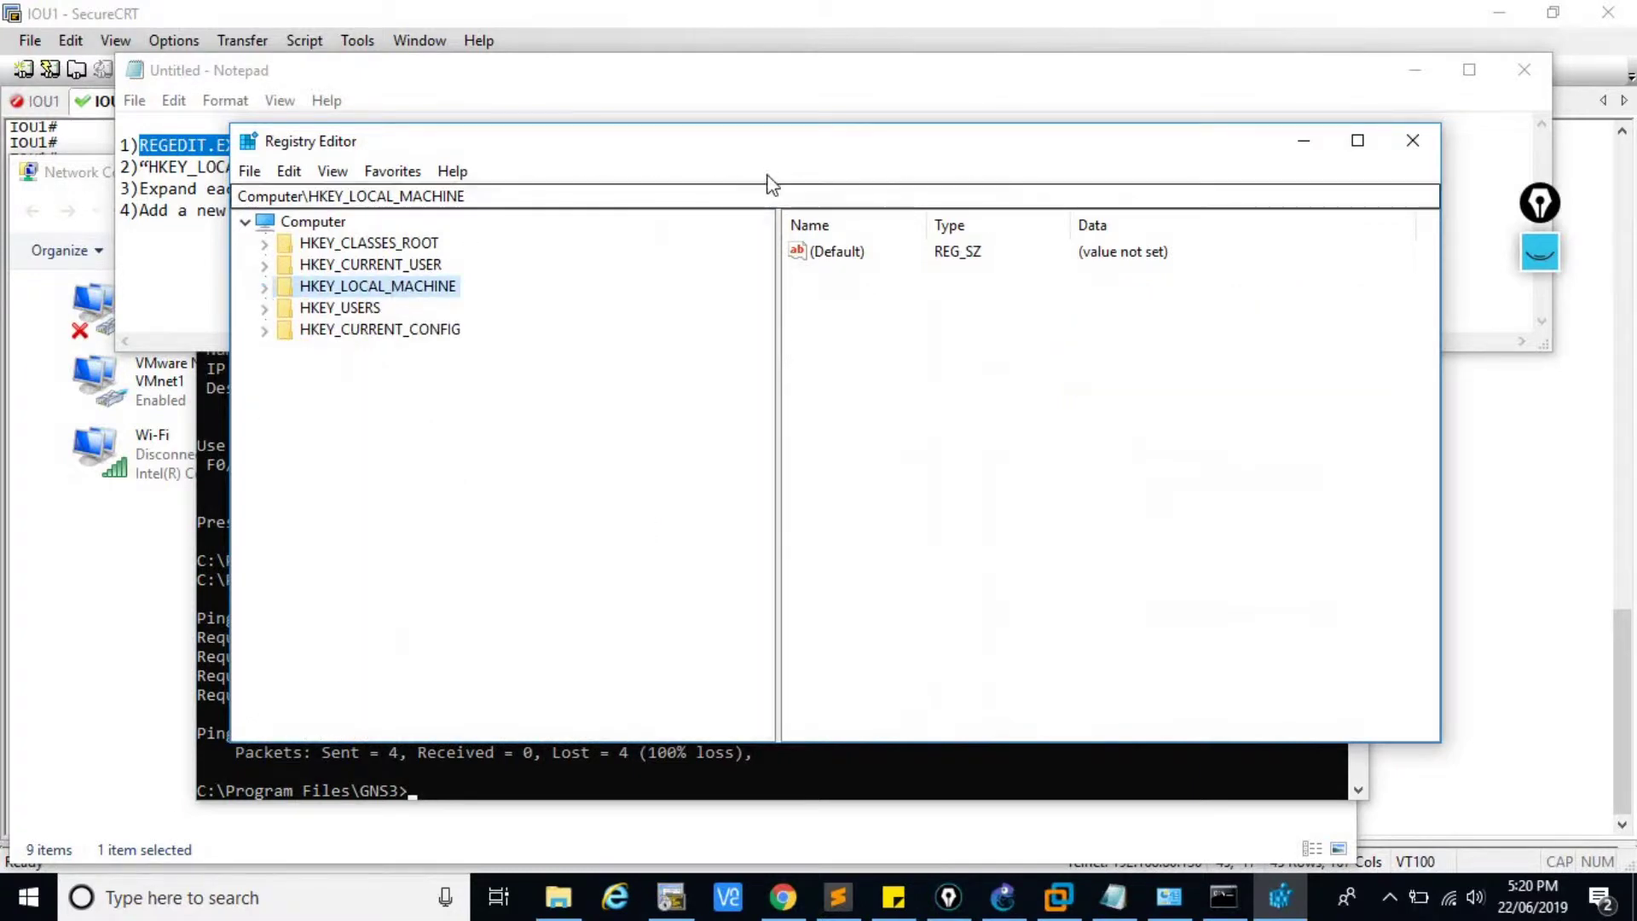
left_click_drag(747, 157, 1217, 200)
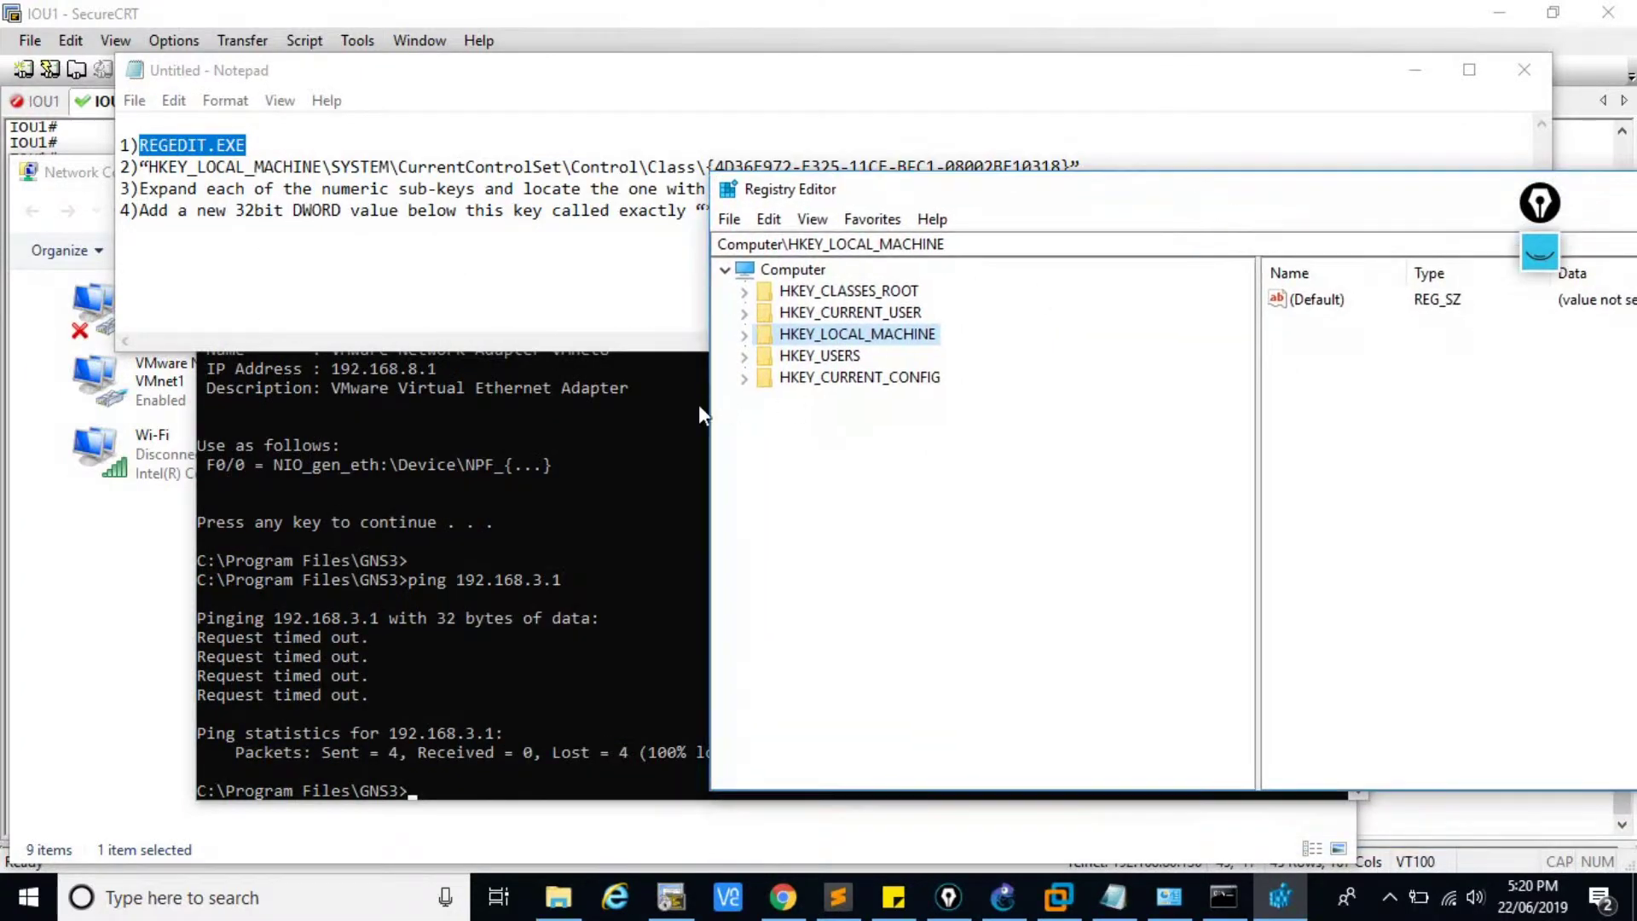
Expand the registry tree to HKEY_LOCAL_MACHINE\SYSTEM\CurrentControlSet\Control\Class
left_click(746, 336)
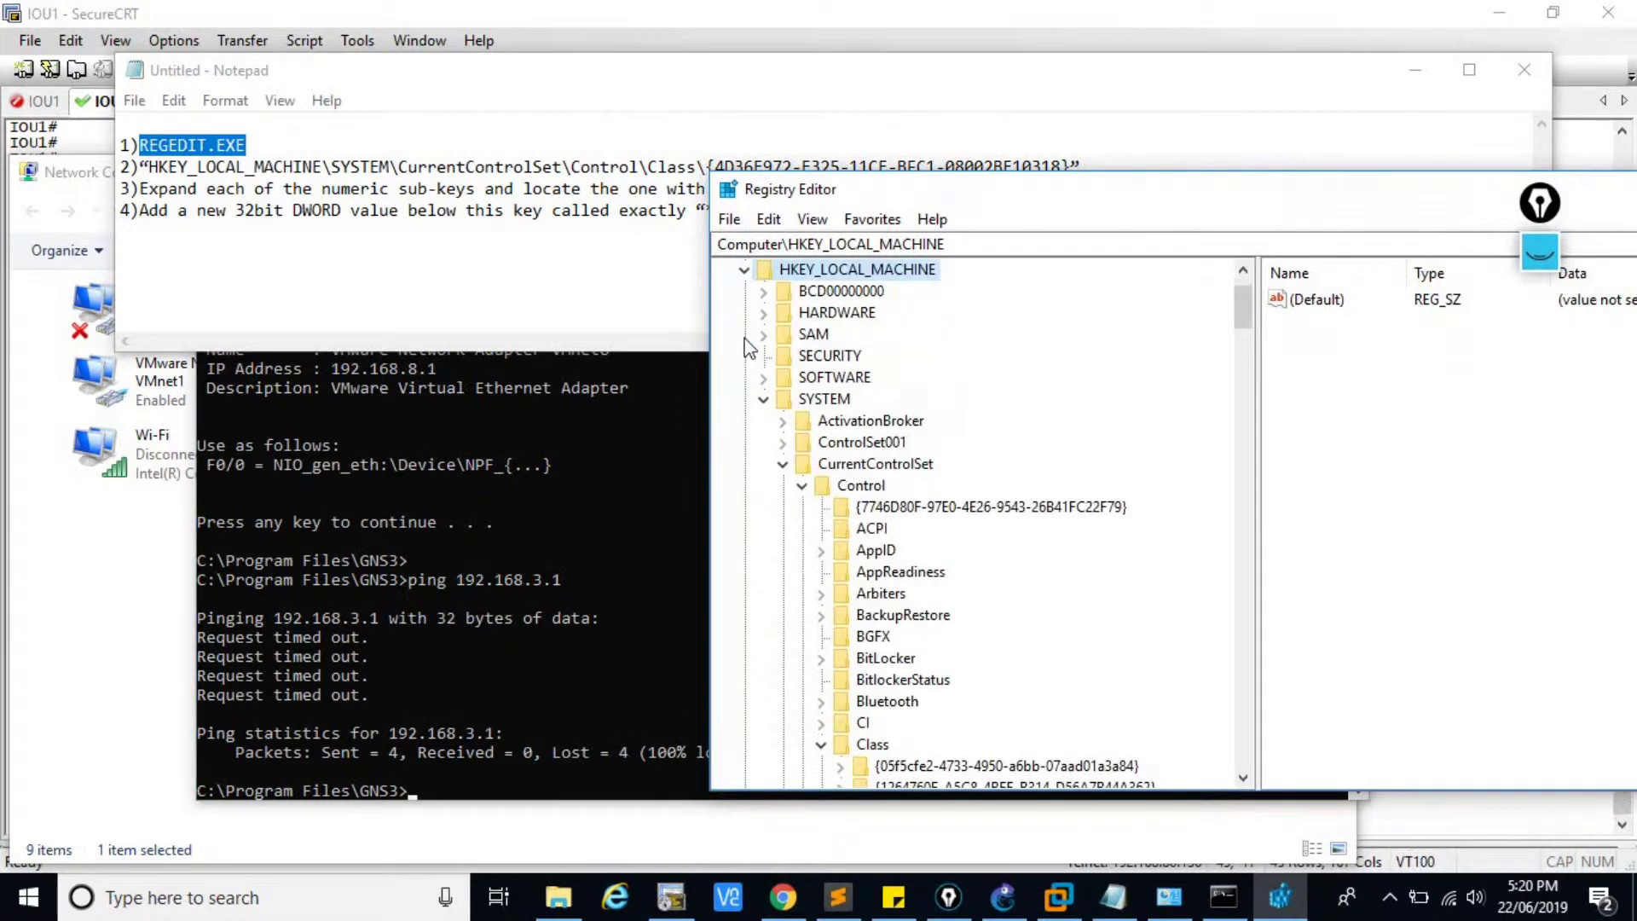
left_click(783, 465)
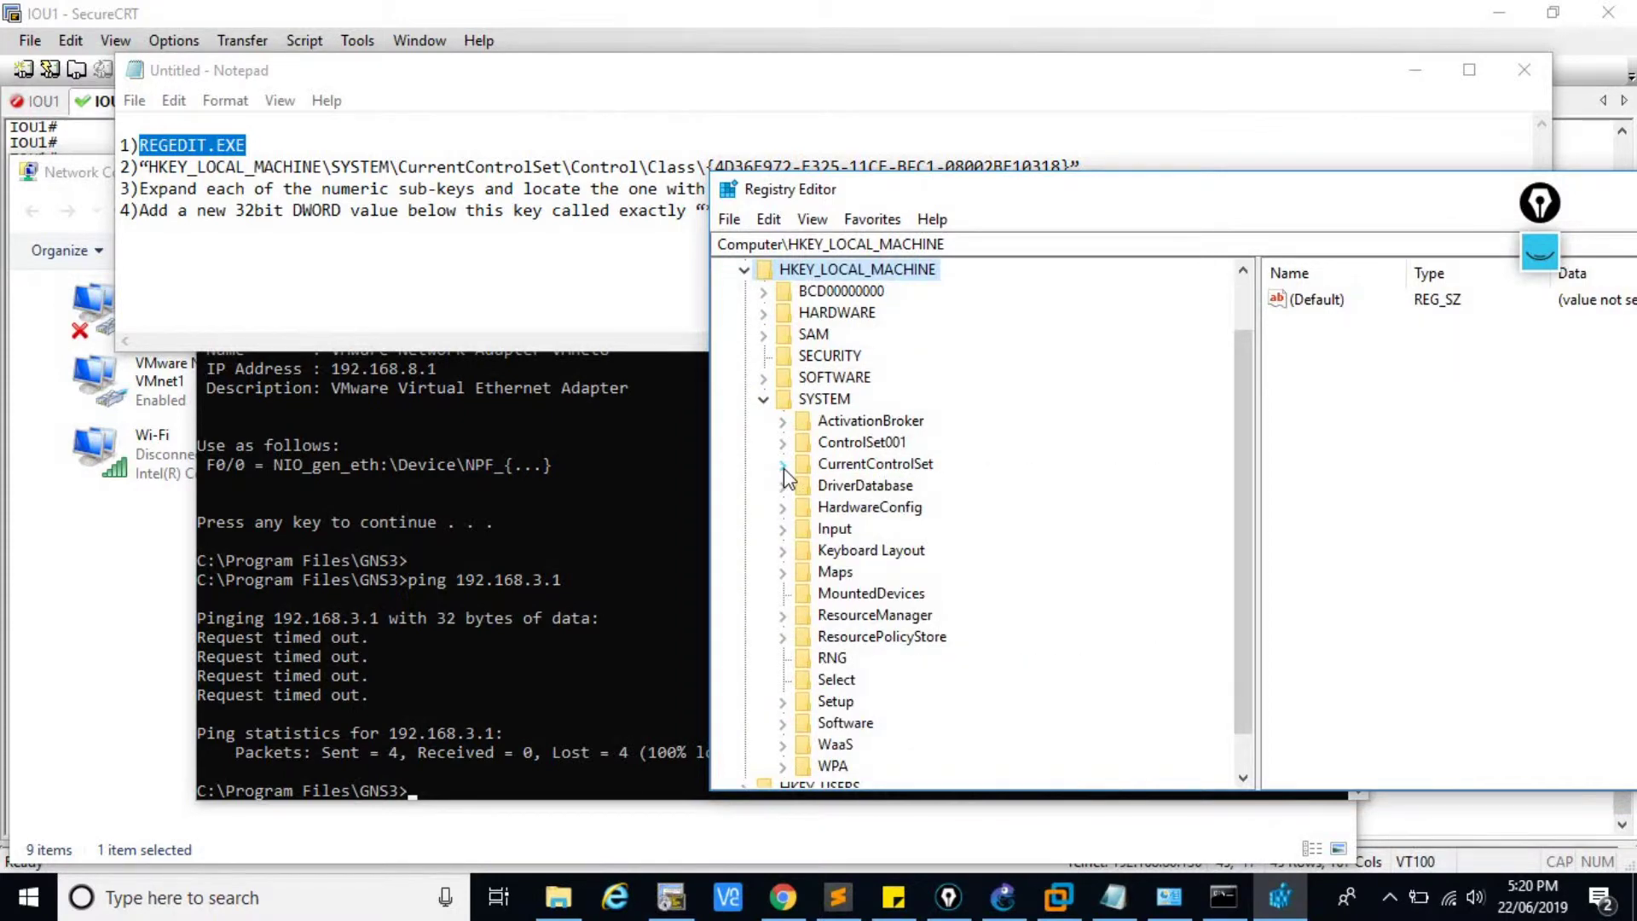
left_click(783, 465)
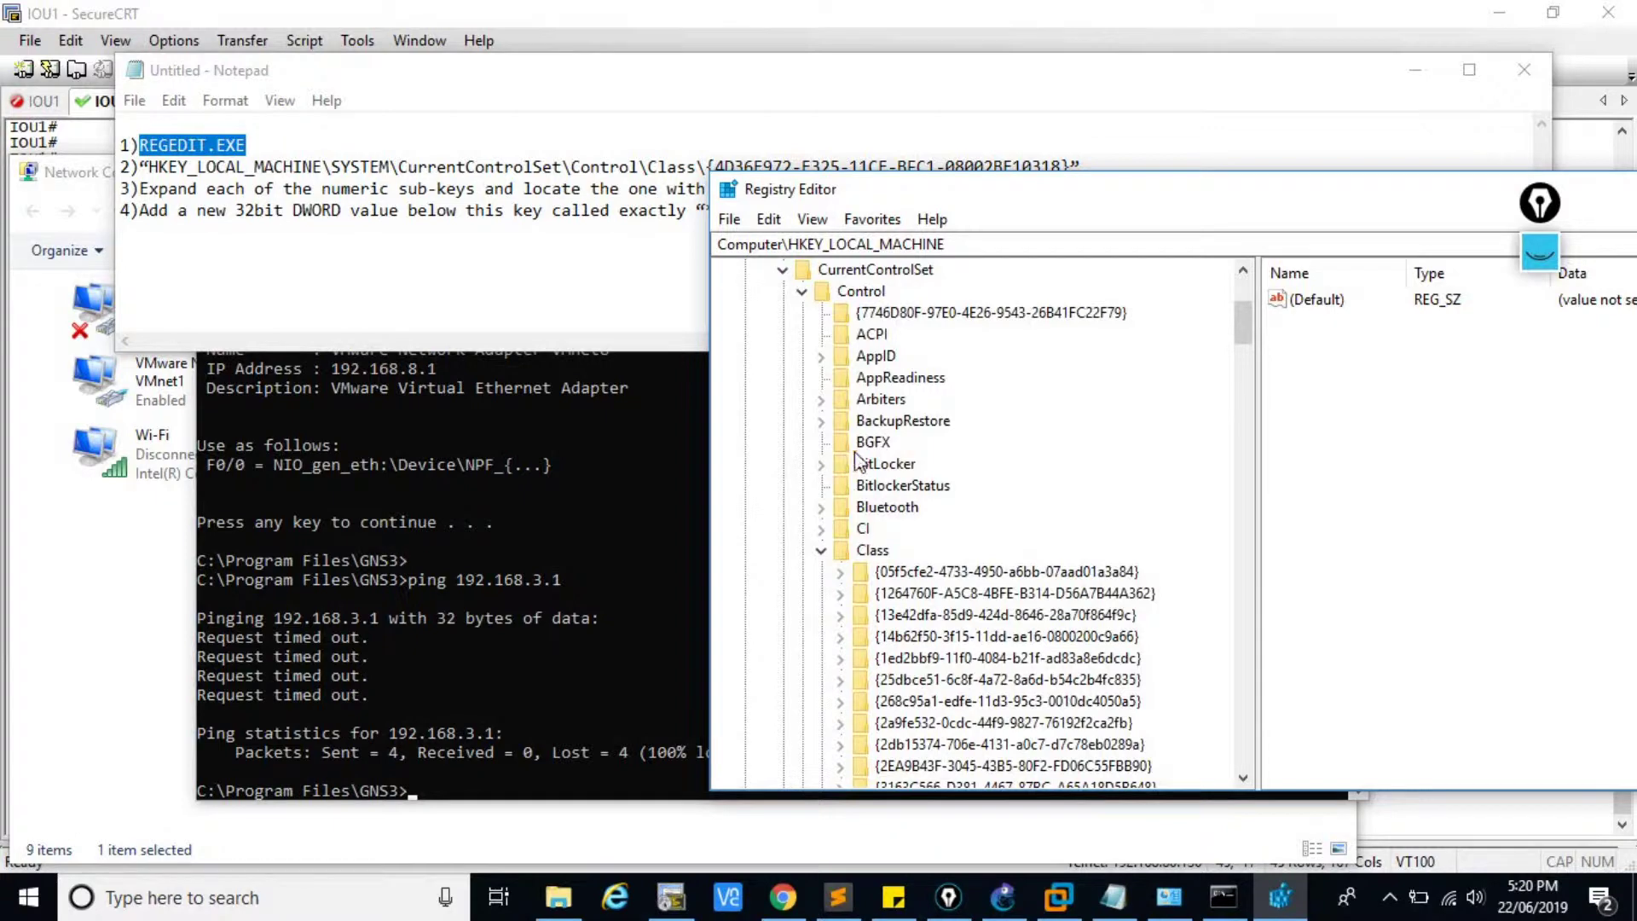
left_click_drag(1247, 341, 1247, 360)
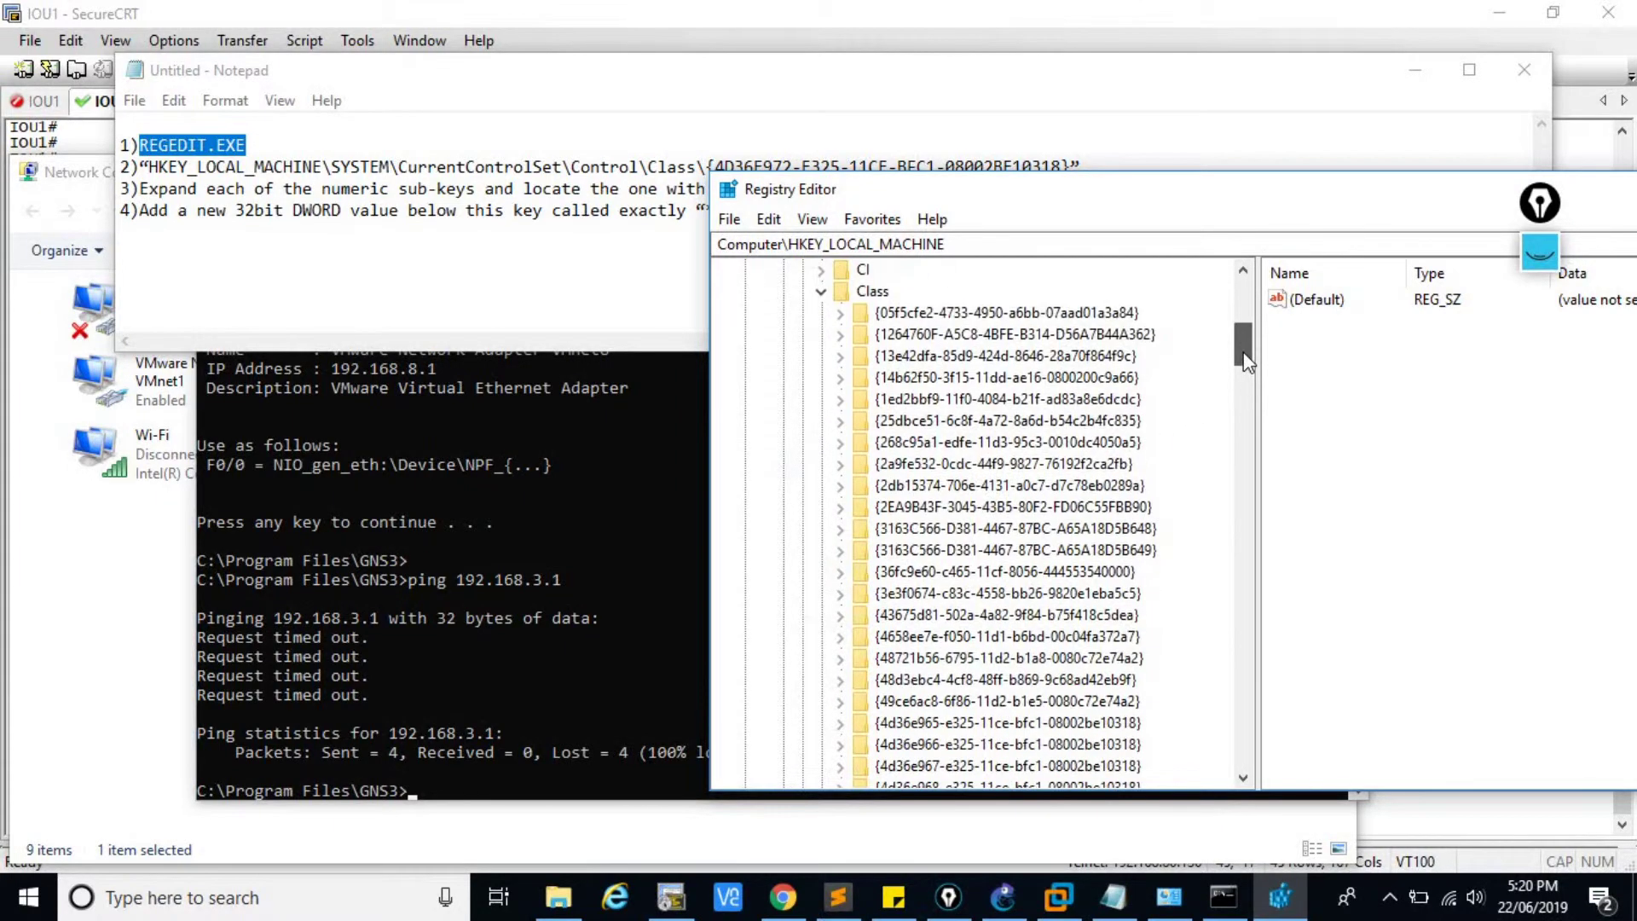
left_click(824, 293)
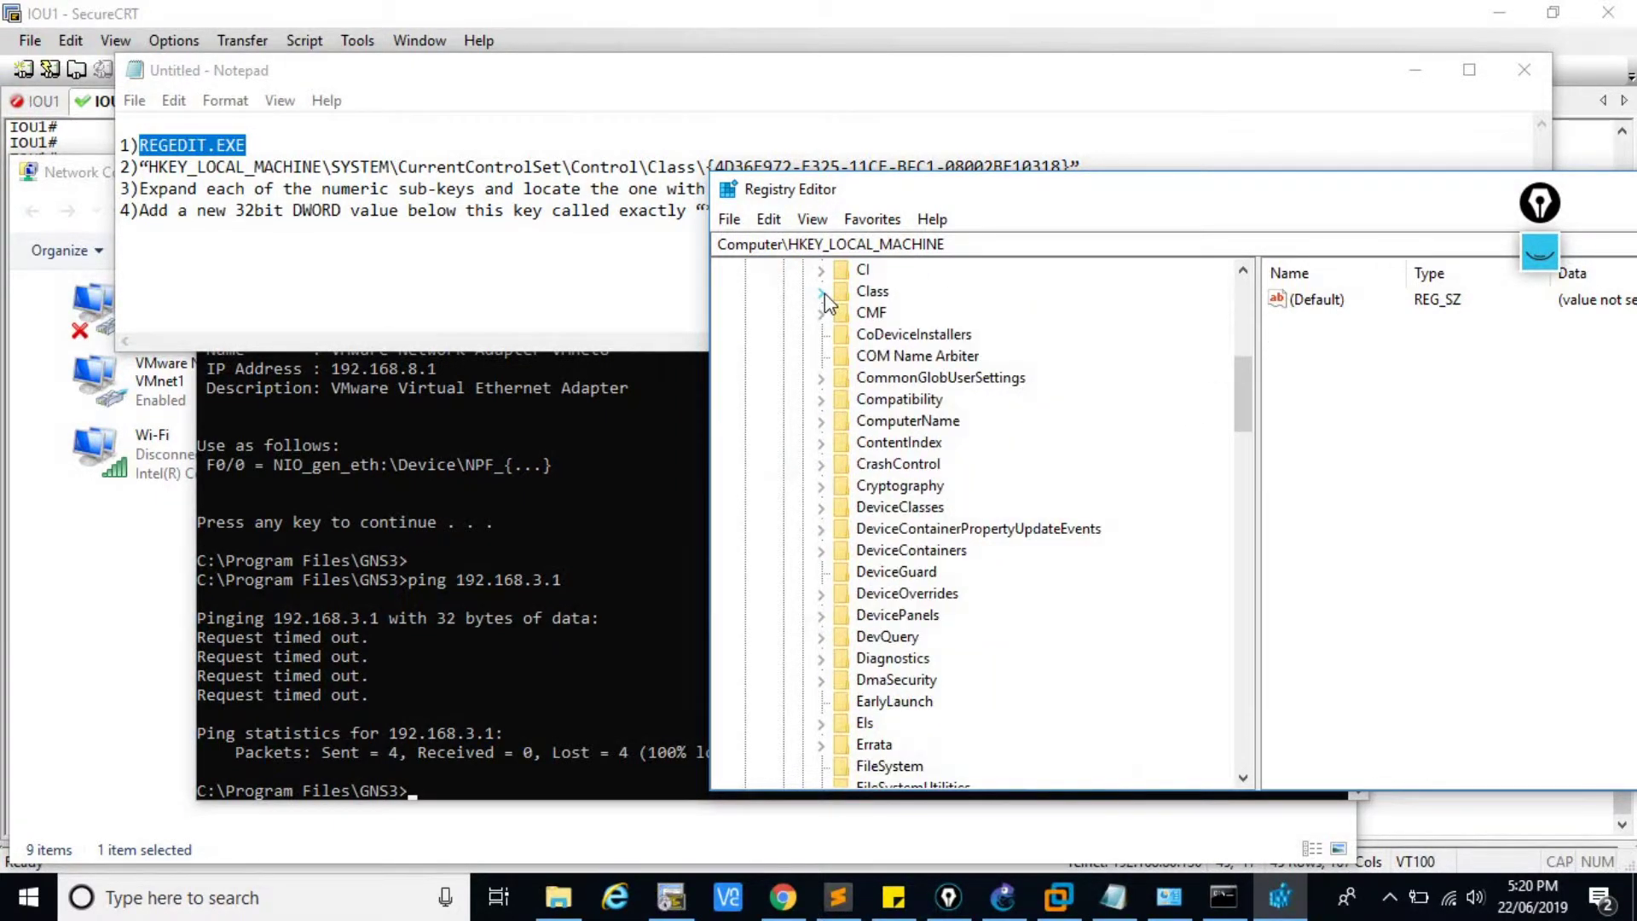
left_click(823, 292)
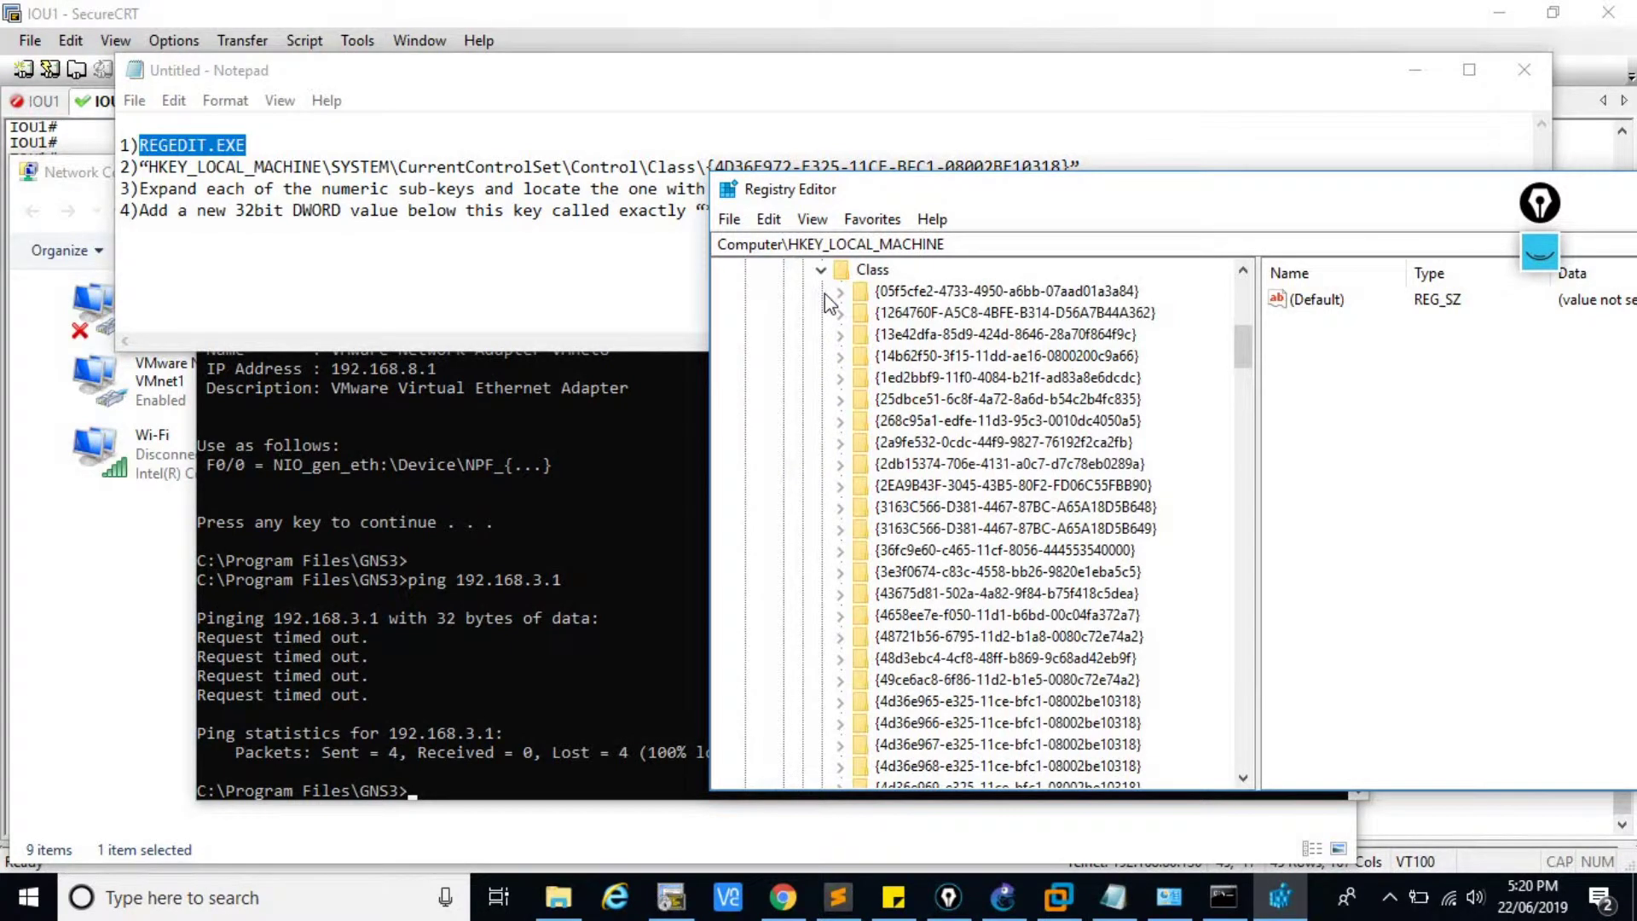
Move Registry Editor clear of the Notepad notes, highlight the class GUID in the second line, and return to Registry Editor
left_click_drag(853, 189, 851, 239)
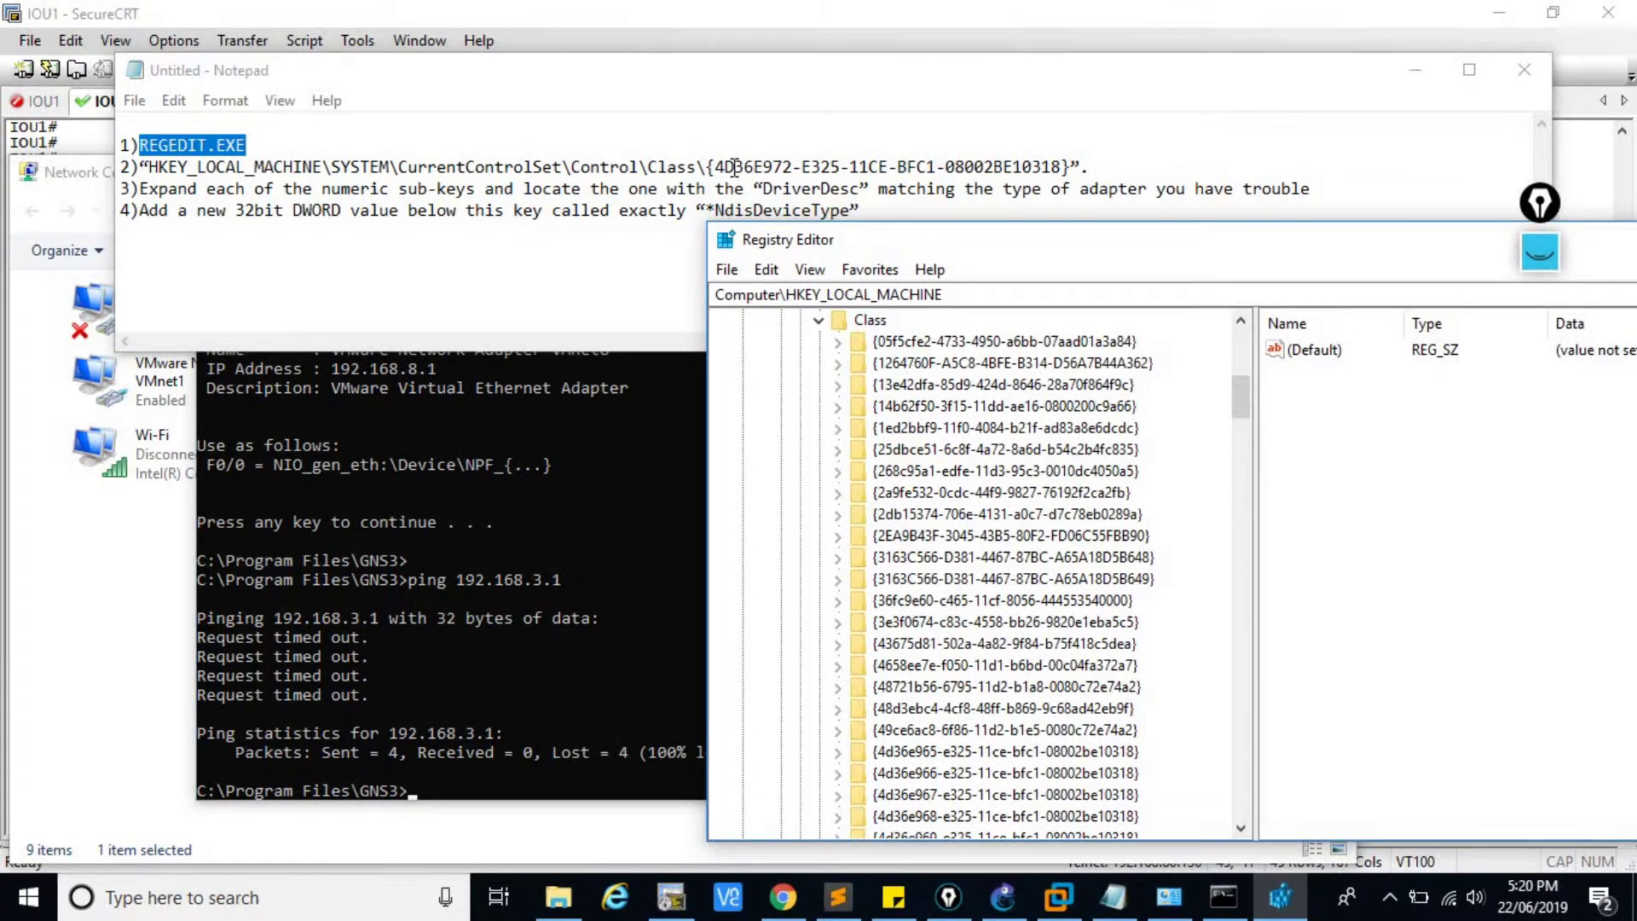
left_click_drag(720, 167, 1064, 181)
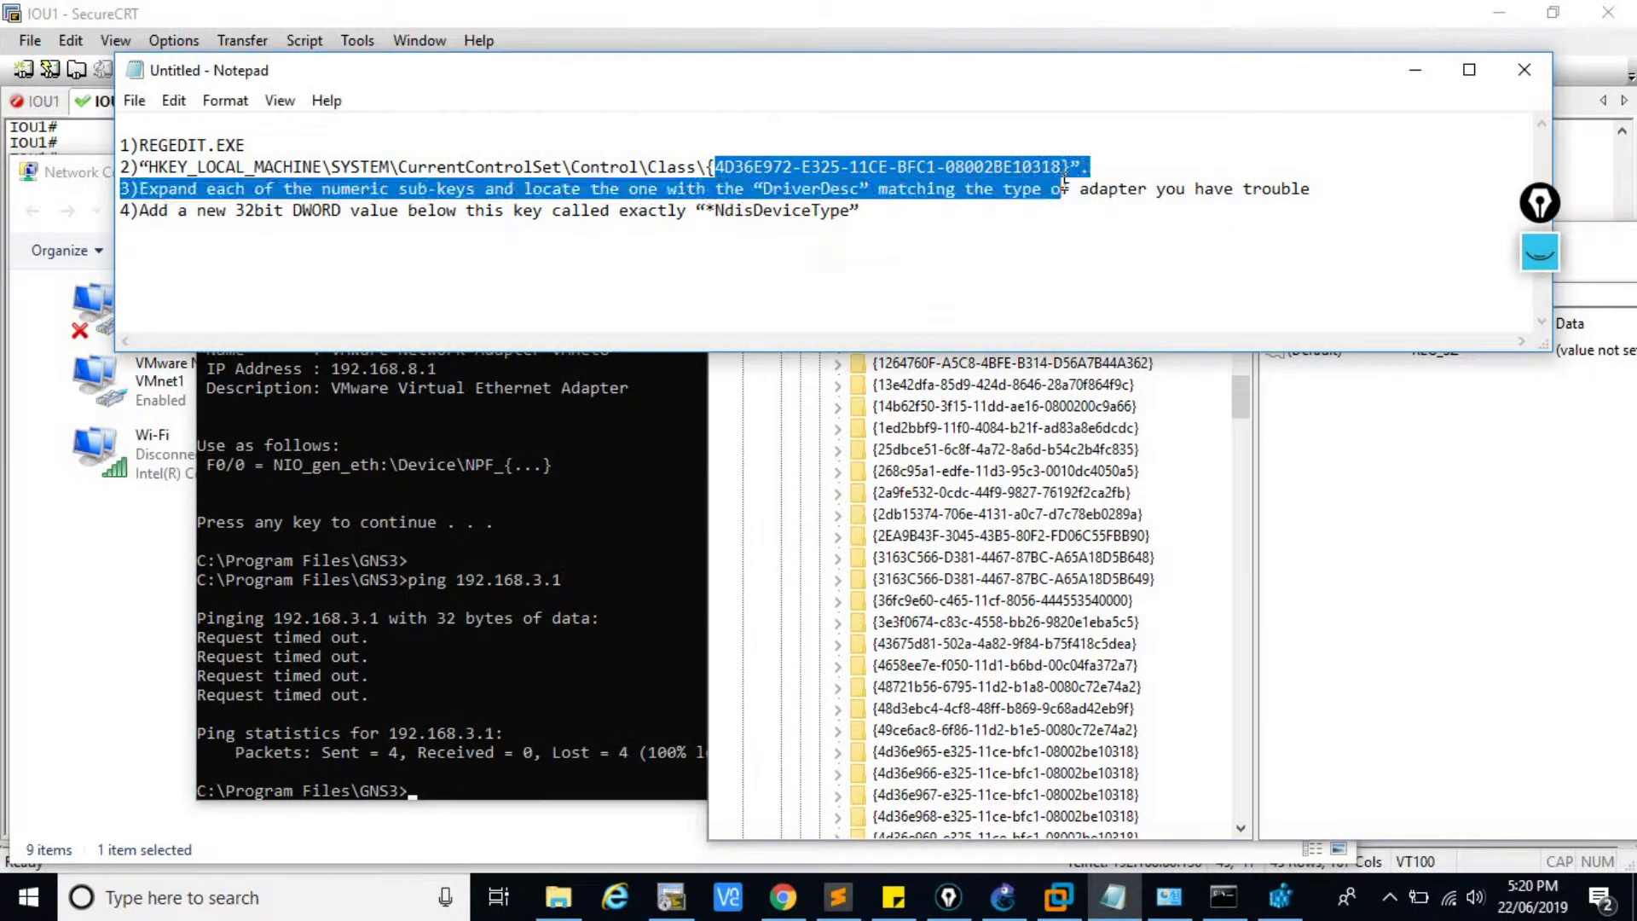
left_click(1280, 897)
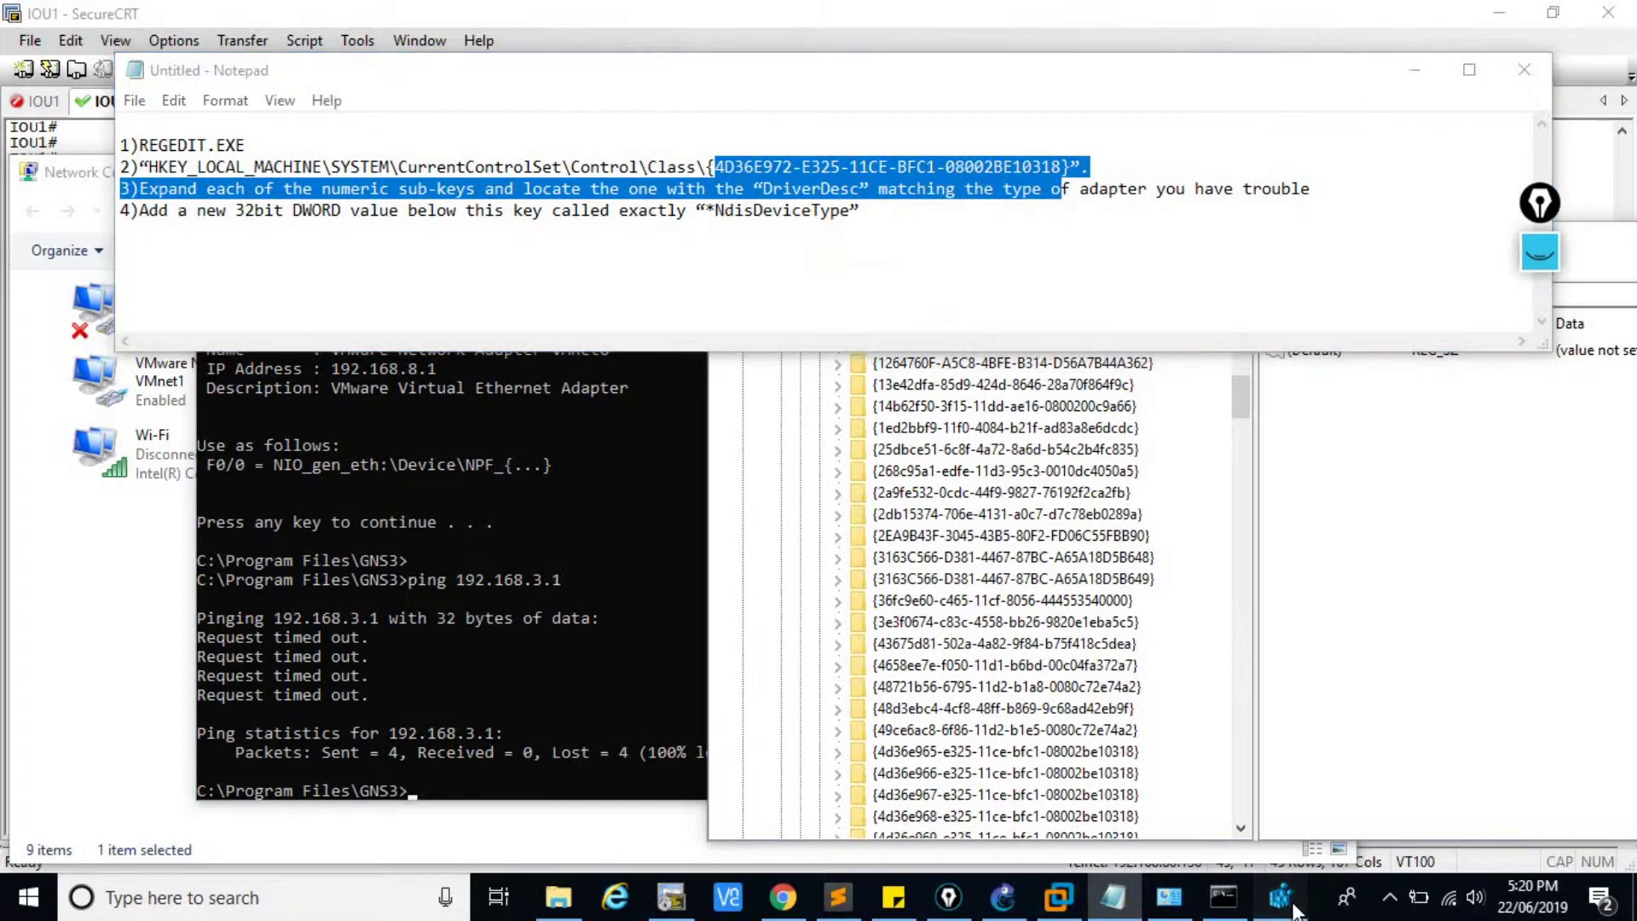
left_click_drag(1076, 258, 1008, 171)
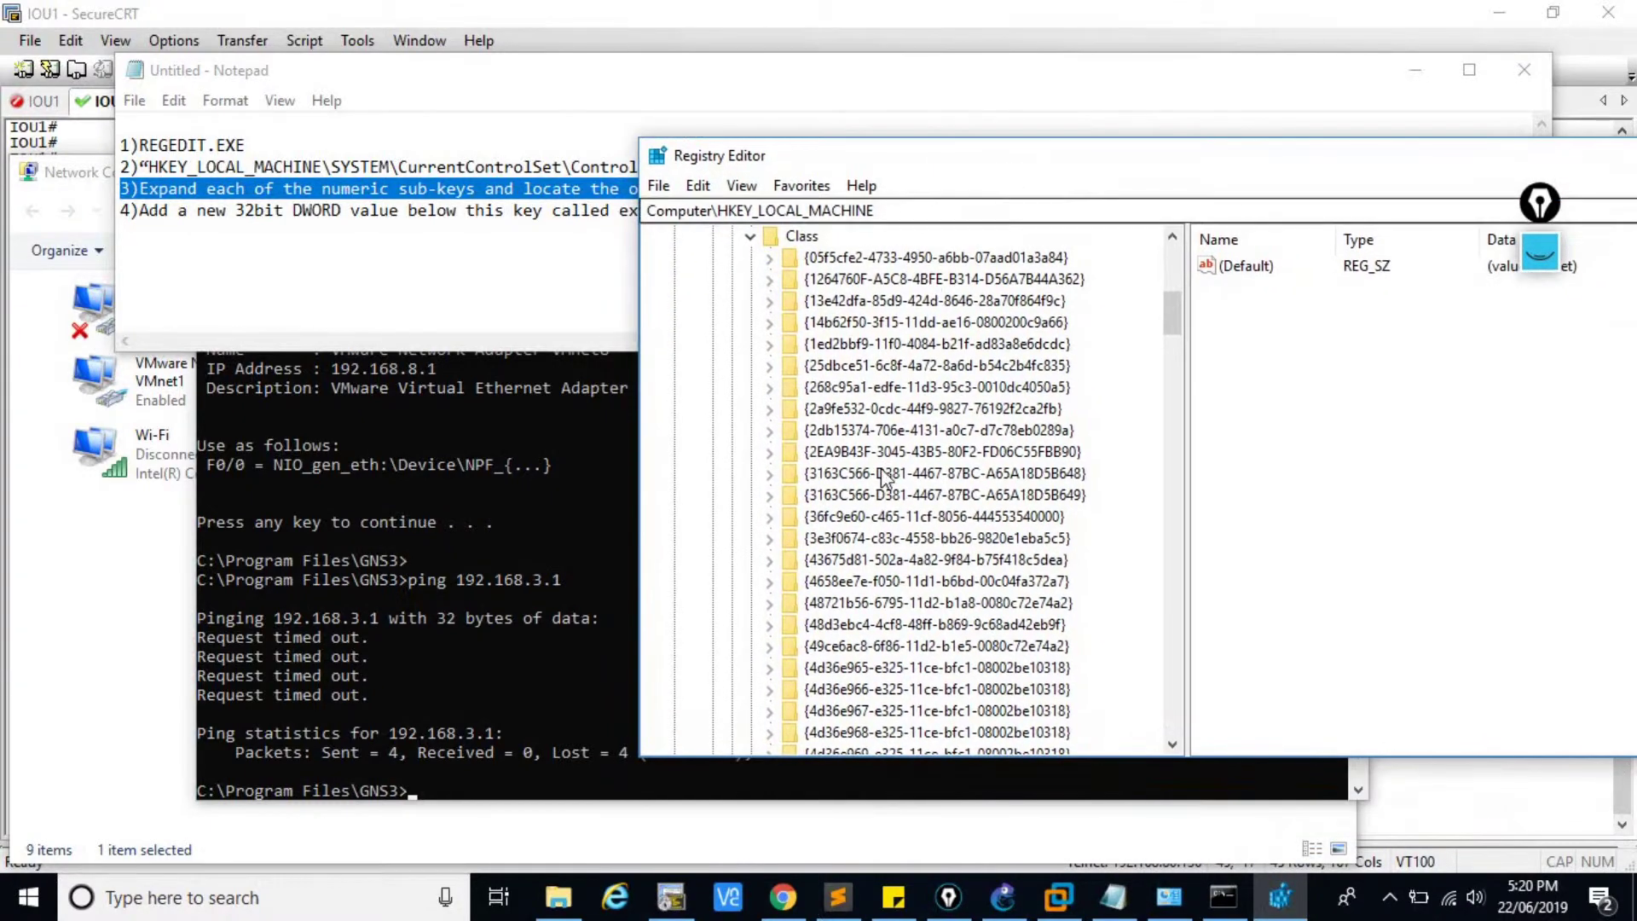
Find the {4d36e972-e325-11ce-bfc1-08002be10318} key under Class and expand it to show its numeric sub-keys
left_click(833, 581)
left_click(829, 669)
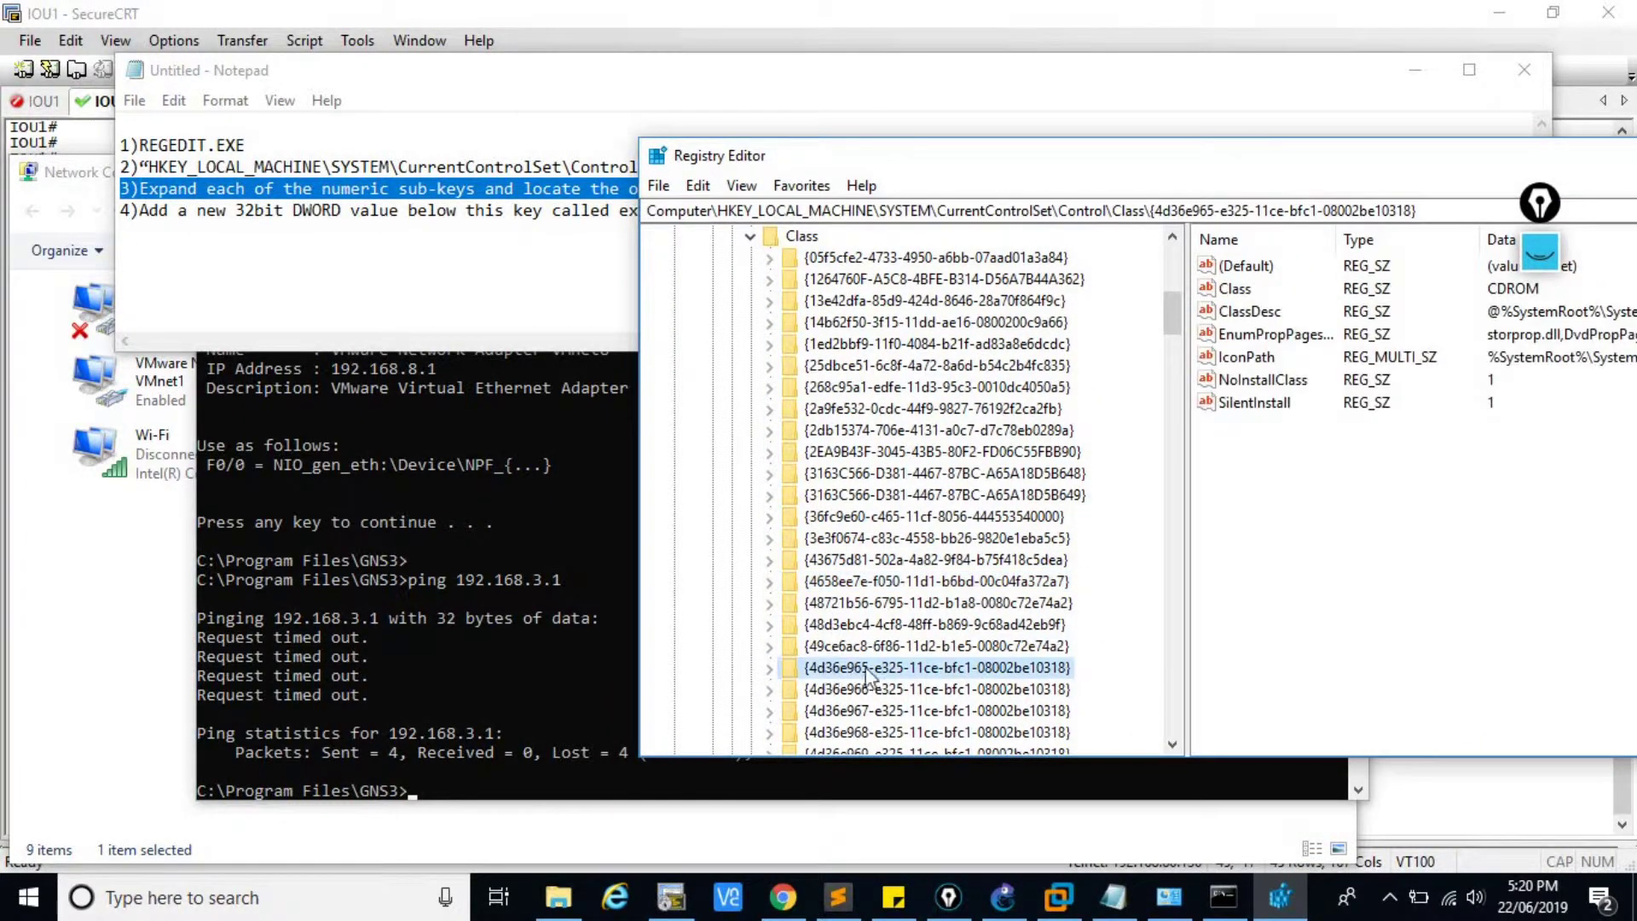
scroll(868, 674, "down", 1)
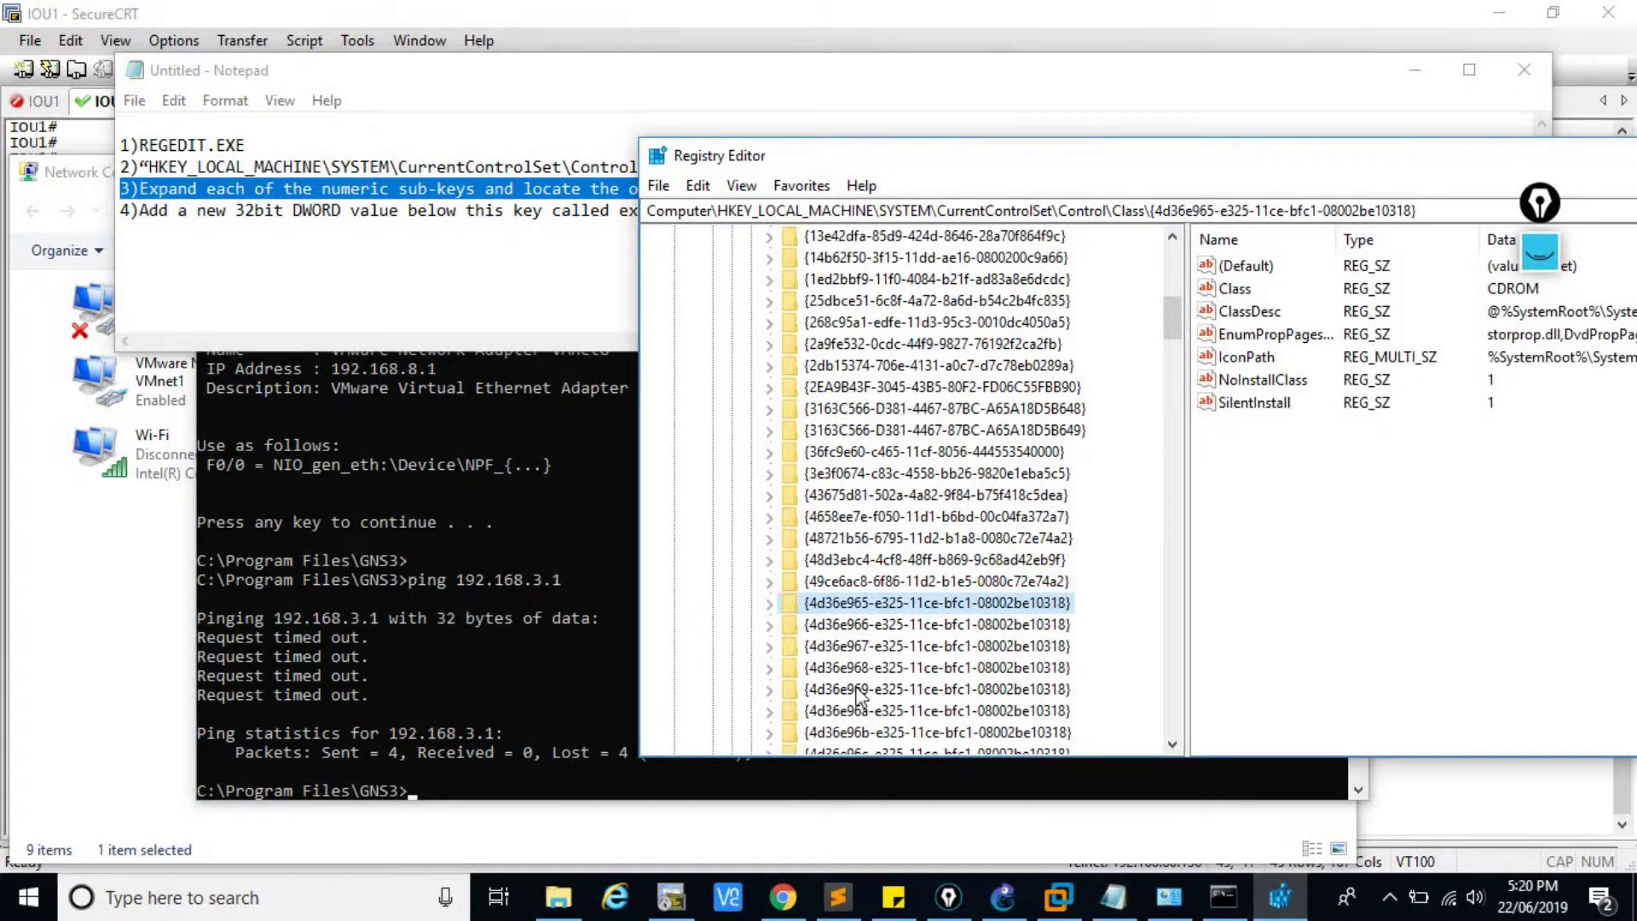
scroll(863, 699, "down", 2)
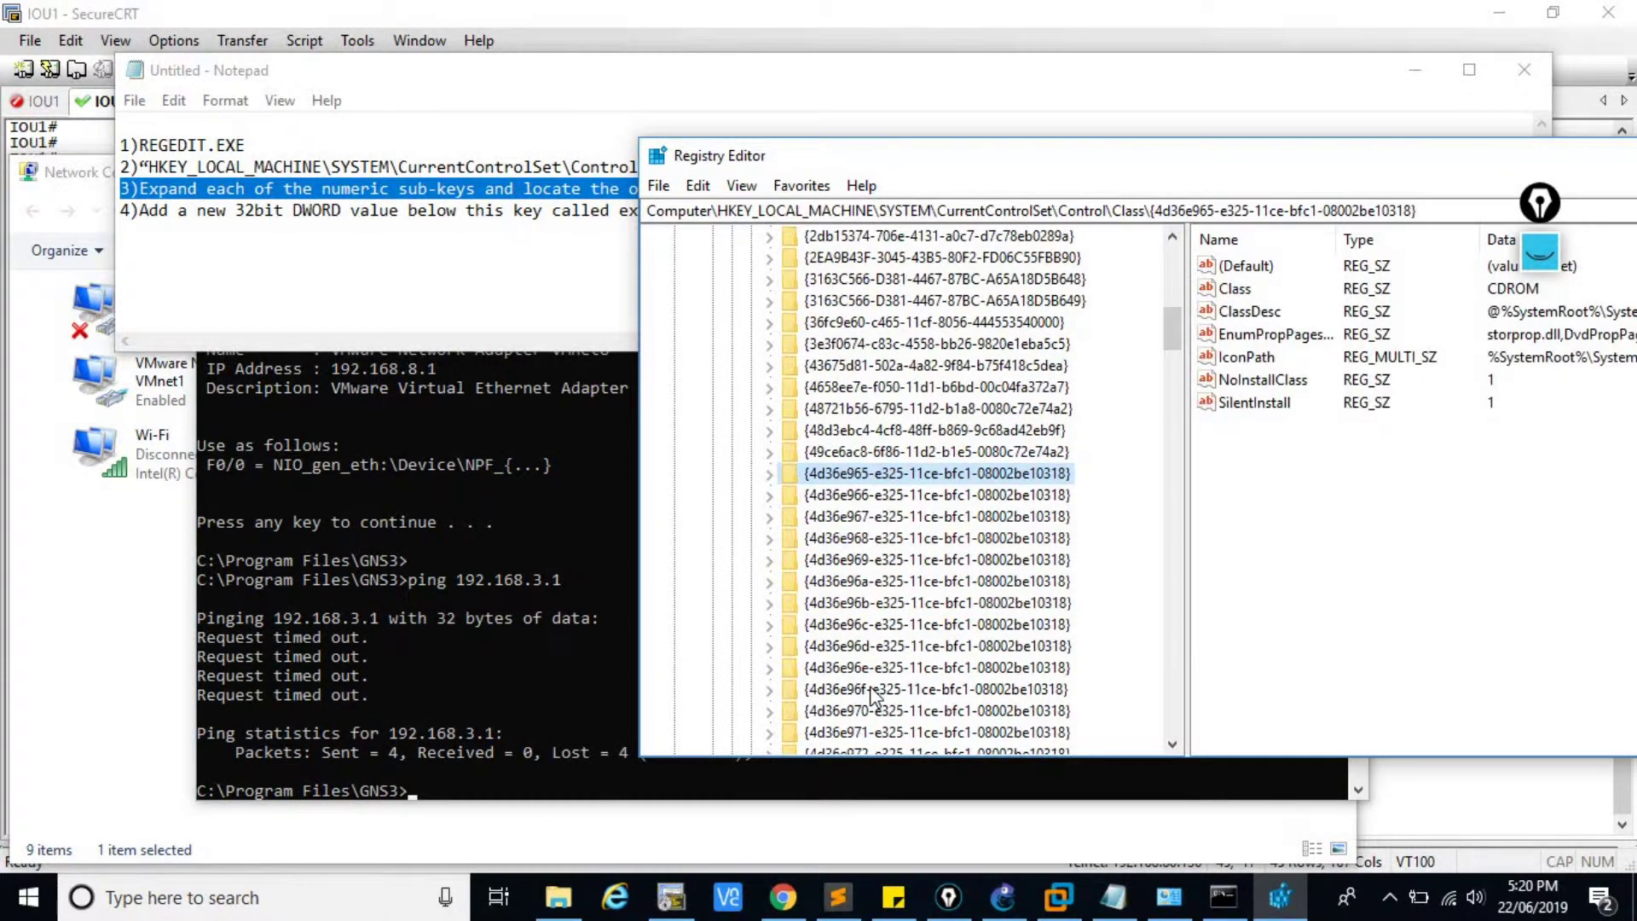
scroll(875, 695, "down", 1)
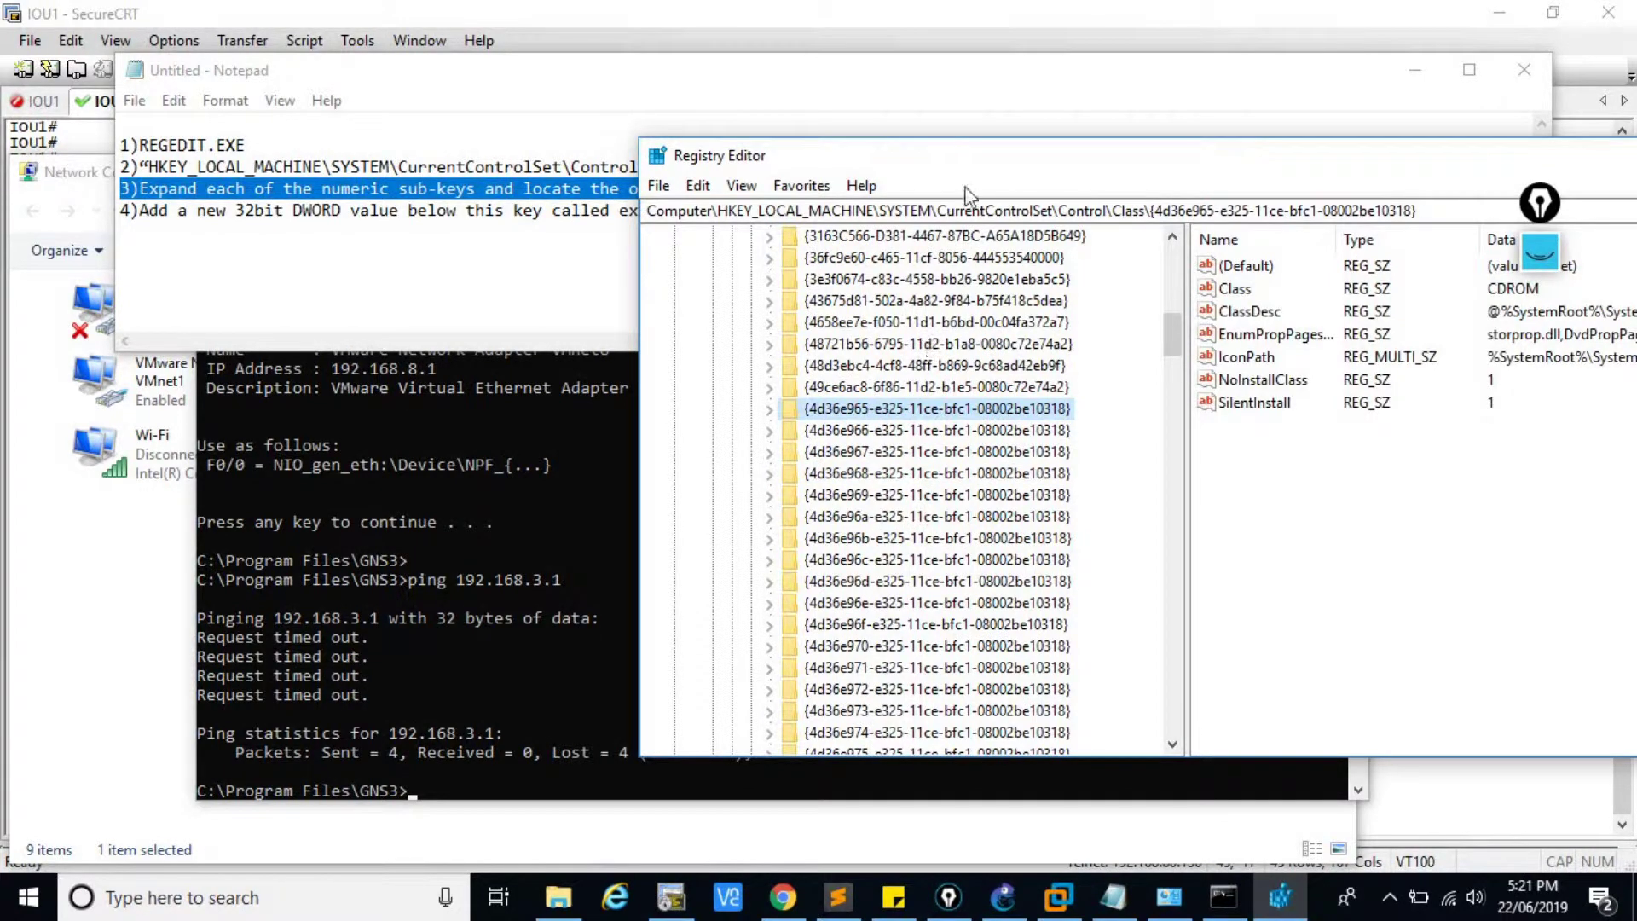
left_click_drag(957, 166, 937, 137)
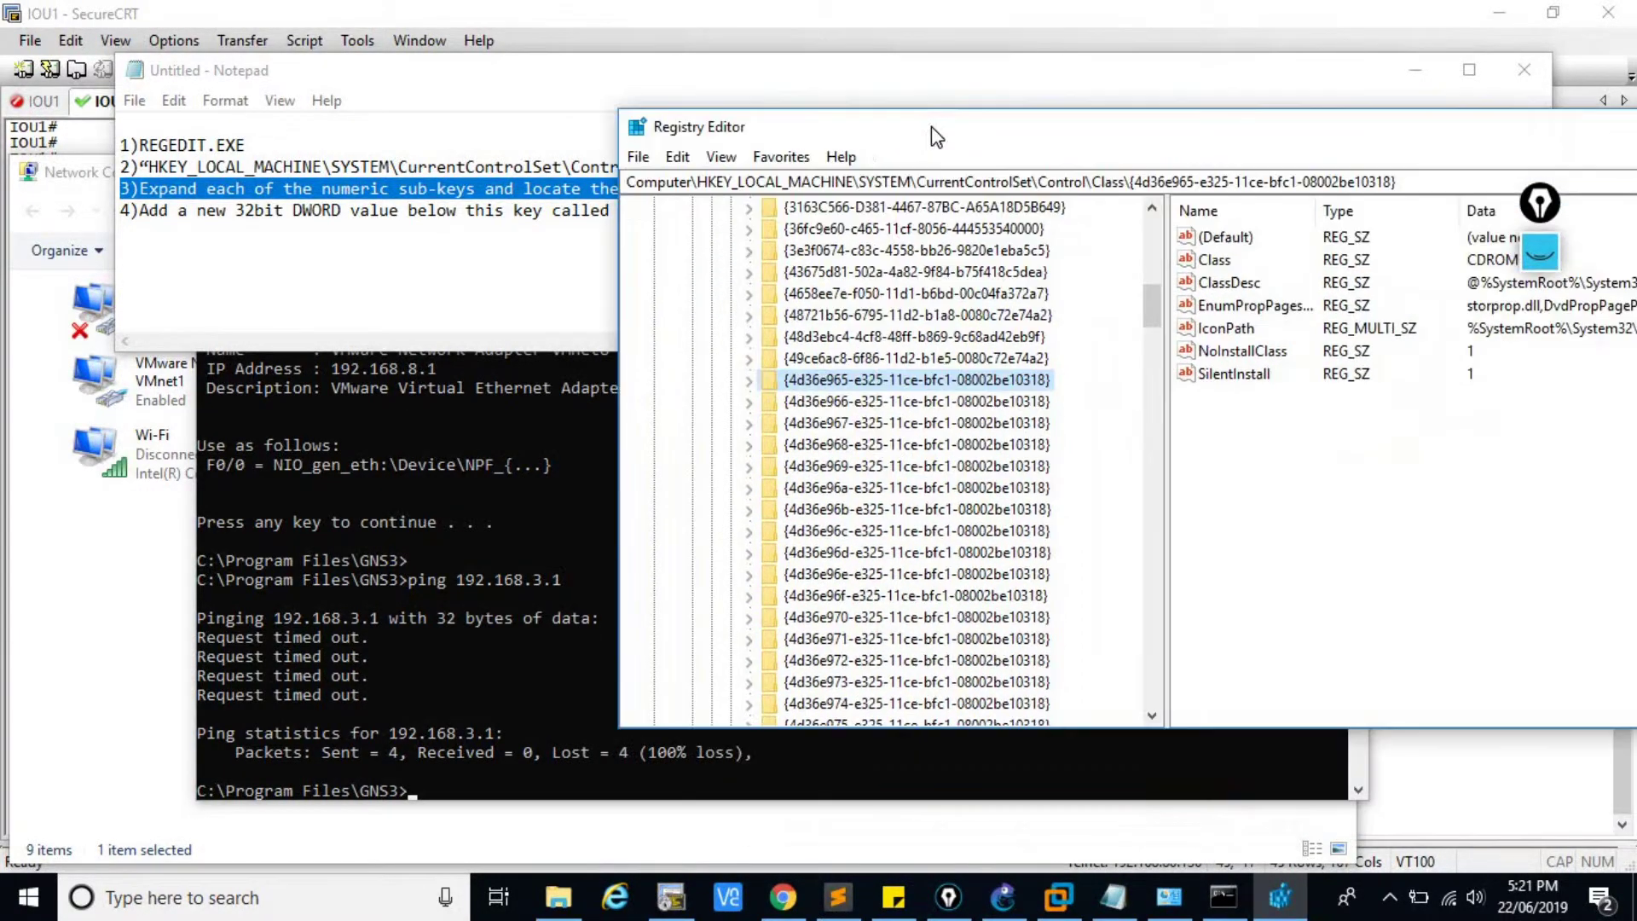
left_click(836, 661)
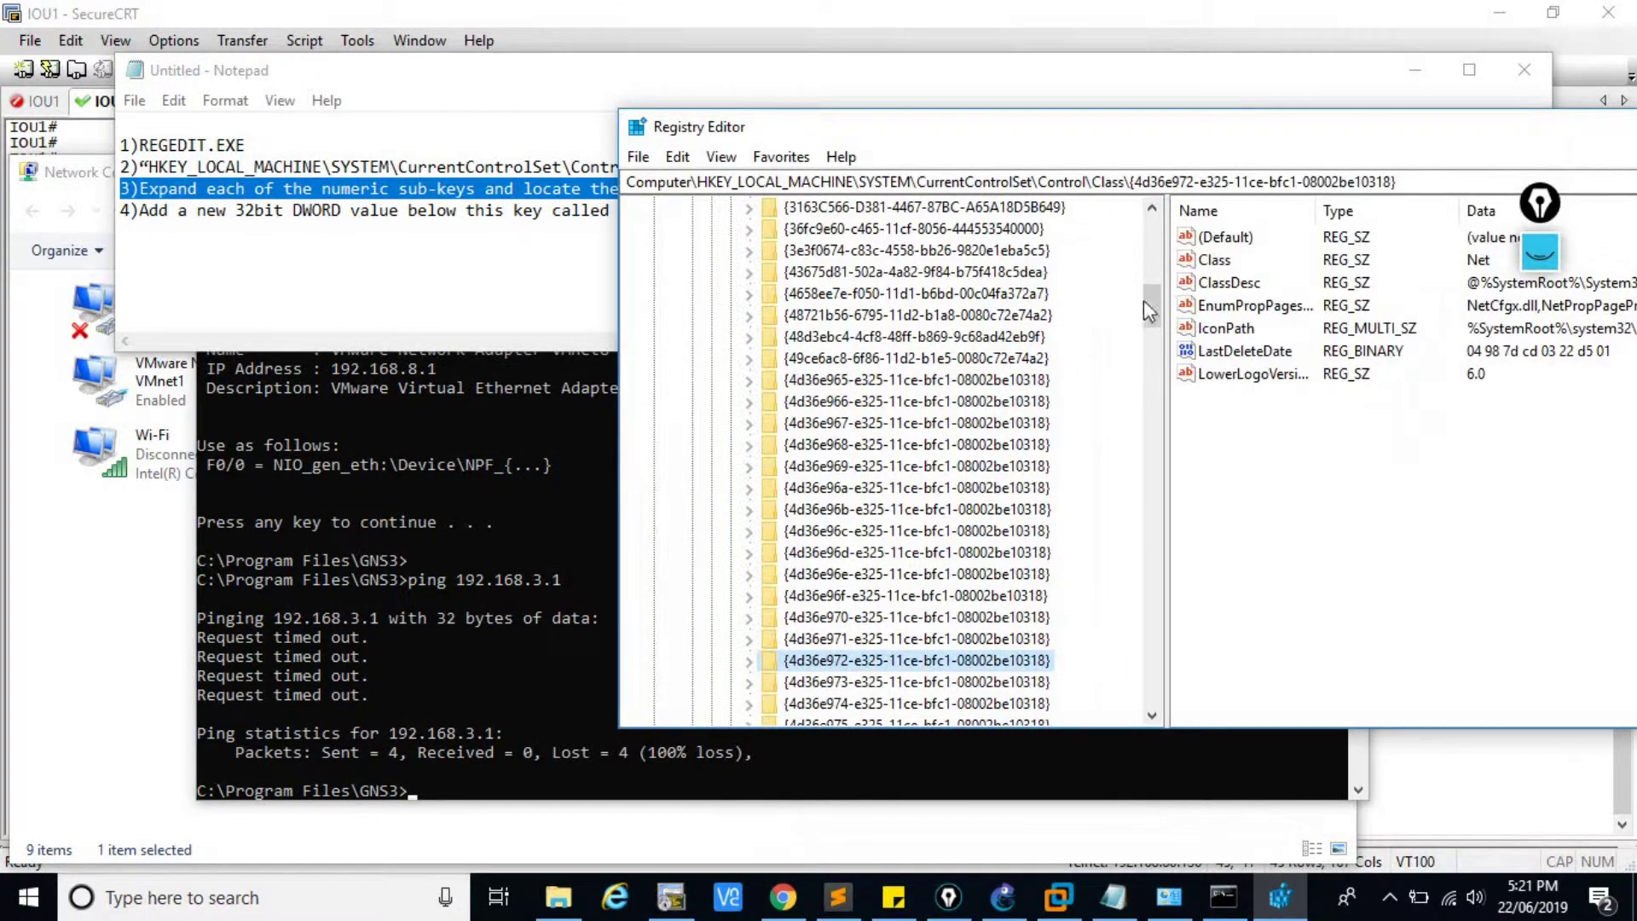
left_click_drag(1150, 307, 1153, 341)
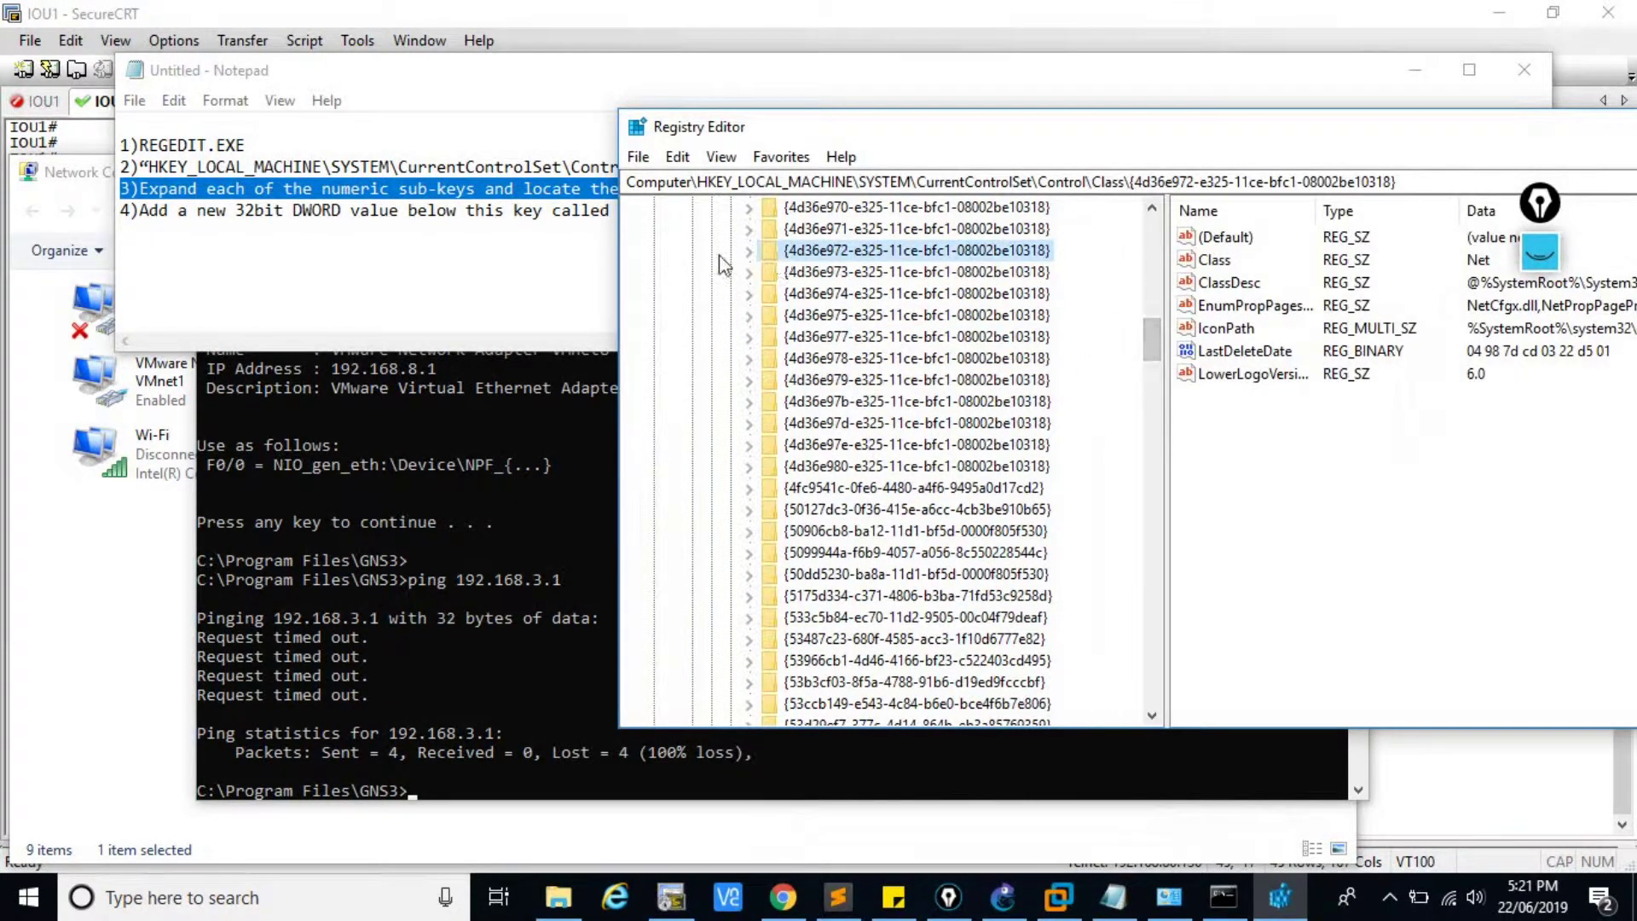
left_click(749, 250)
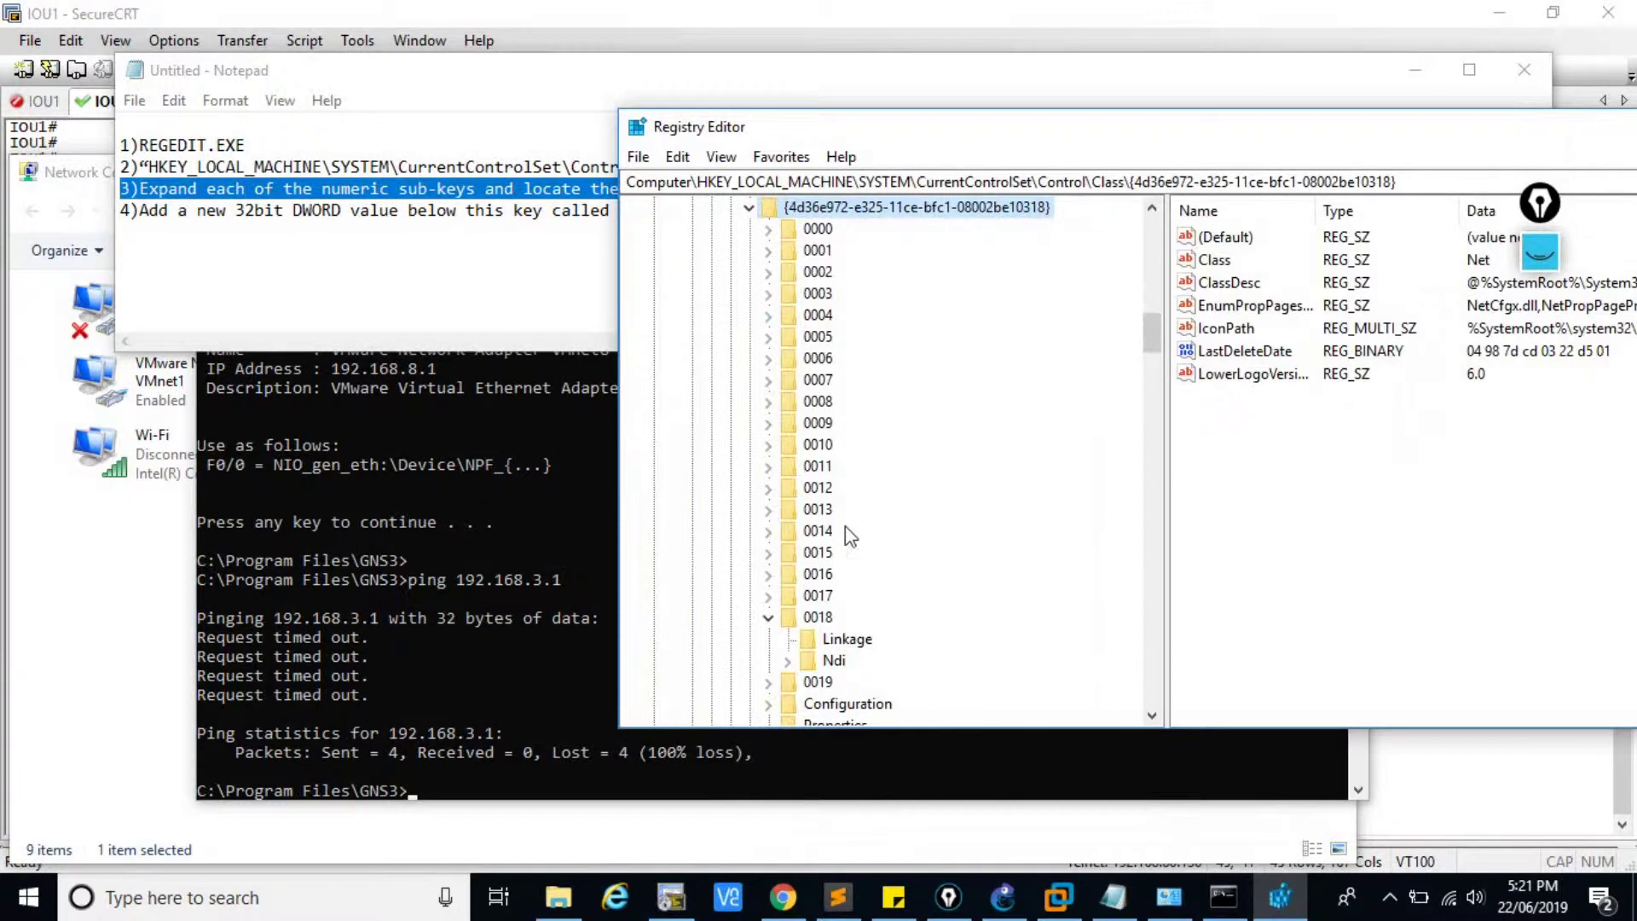
Inspect the values of numeric sub-keys 0018 and 0019, keeping the Notepad instructions readable
left_click(821, 617)
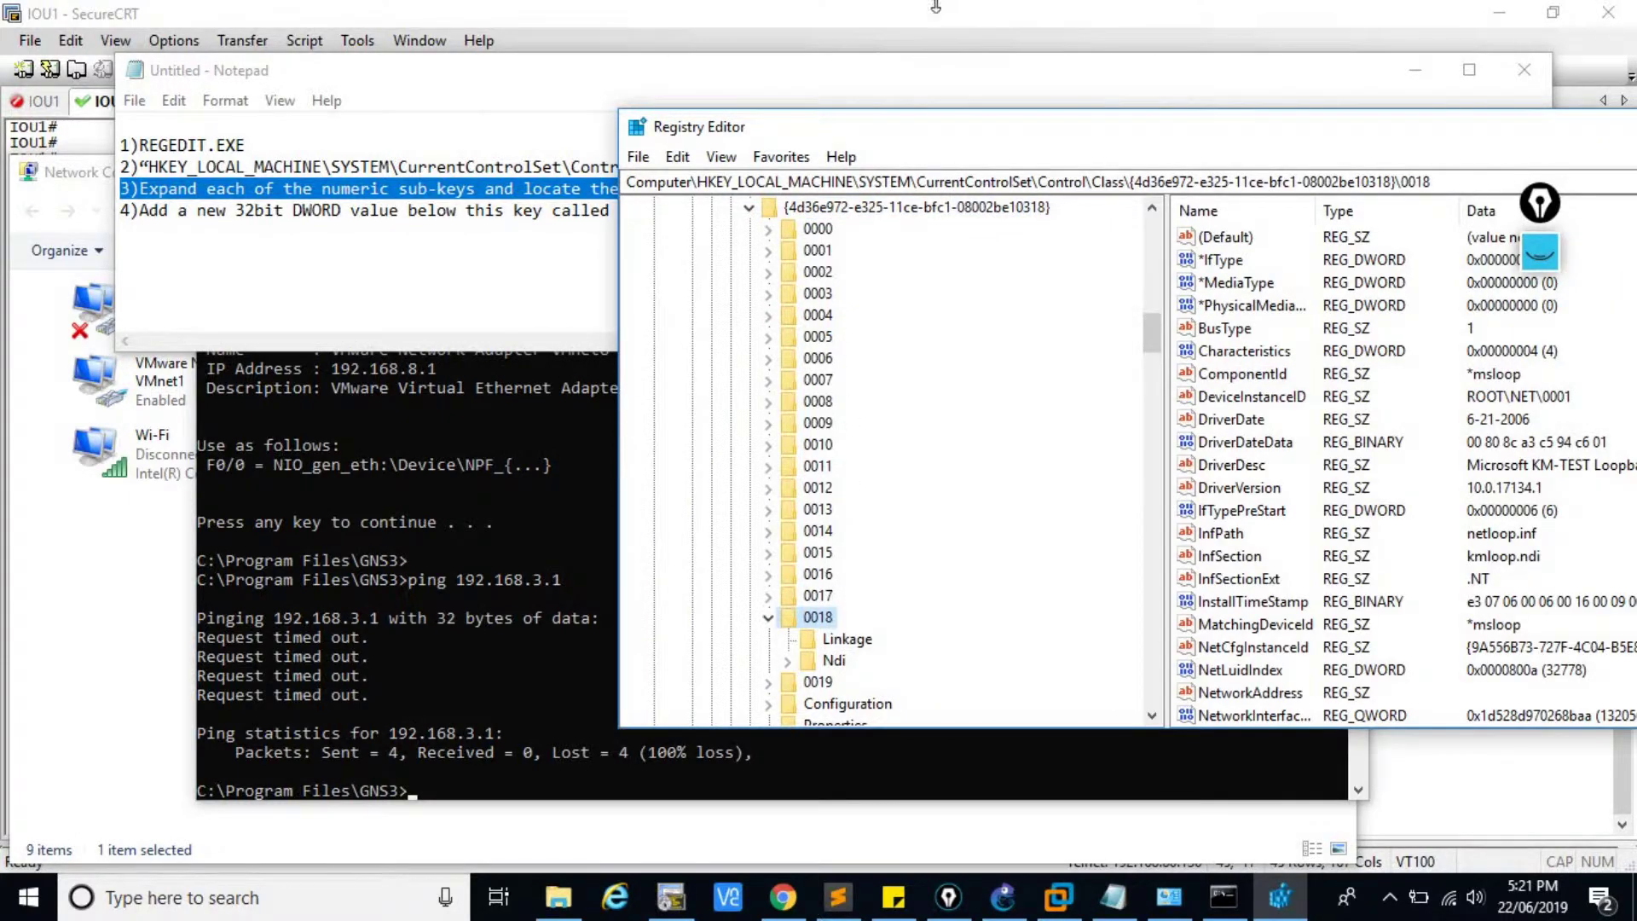
left_click_drag(941, 139, 891, 341)
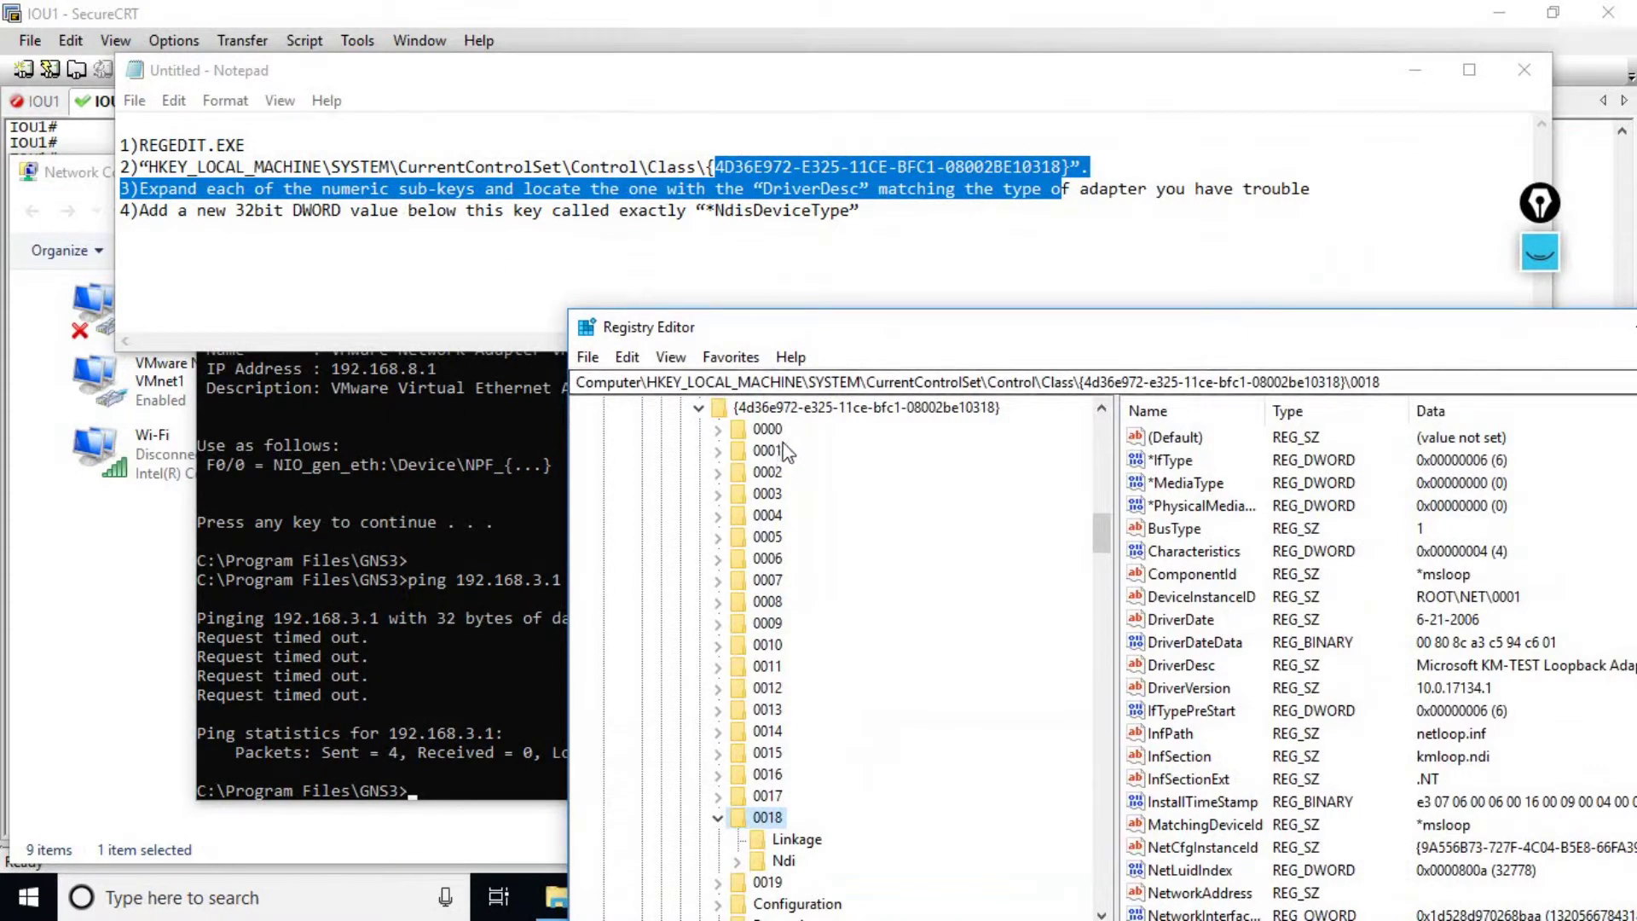
left_click_drag(1100, 540, 1100, 559)
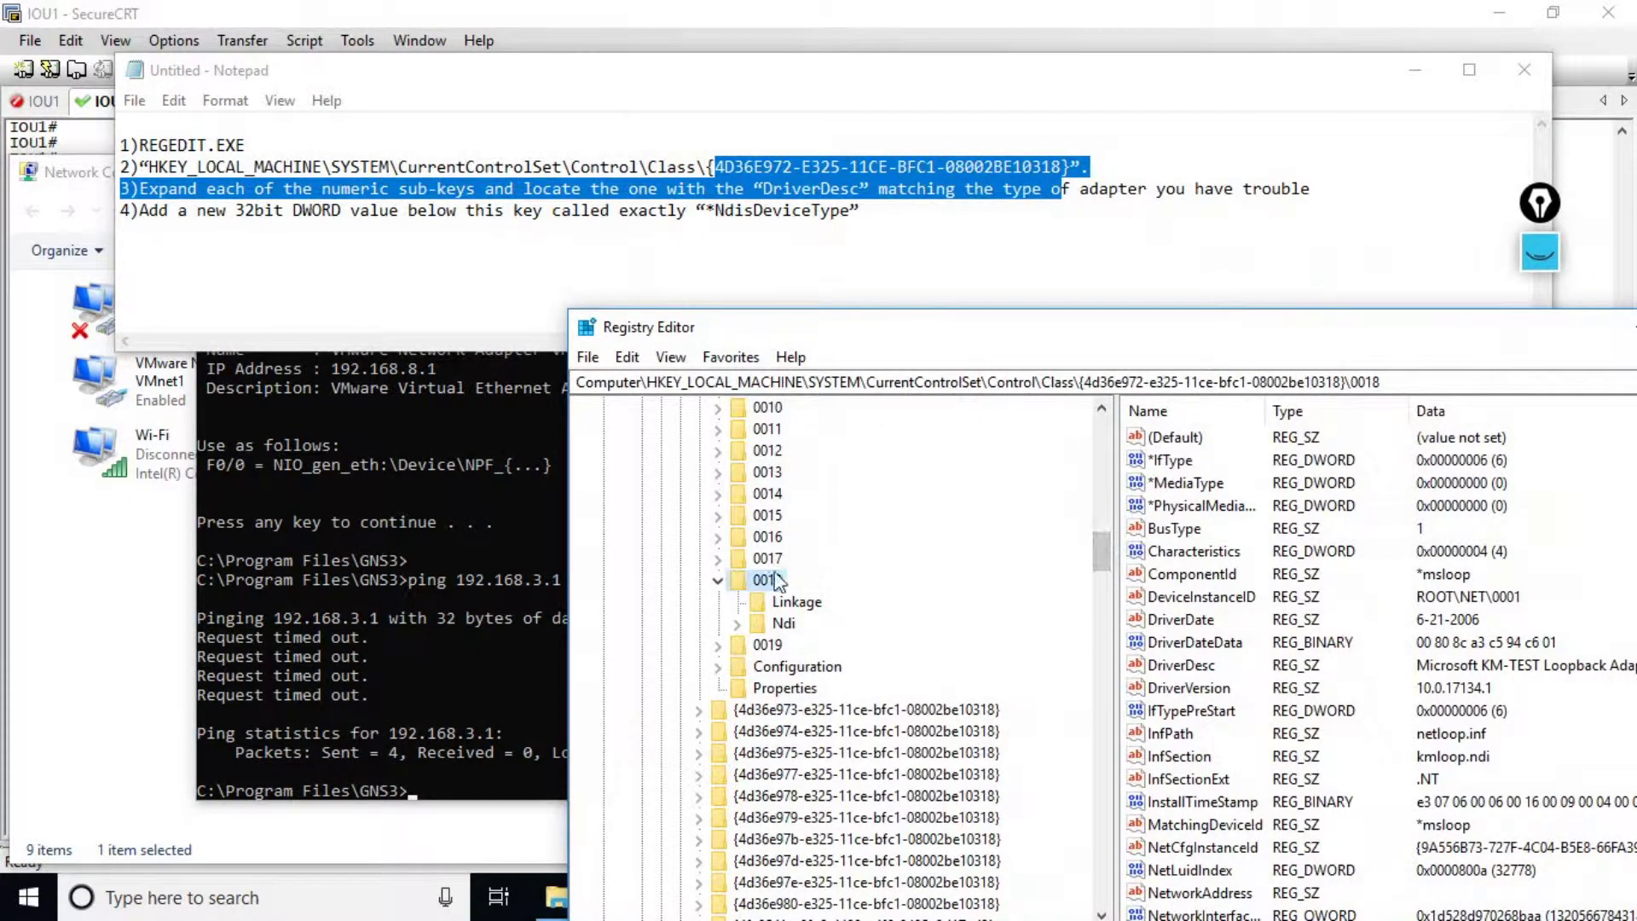
left_click(721, 559)
left_click(719, 559)
left_click(758, 647)
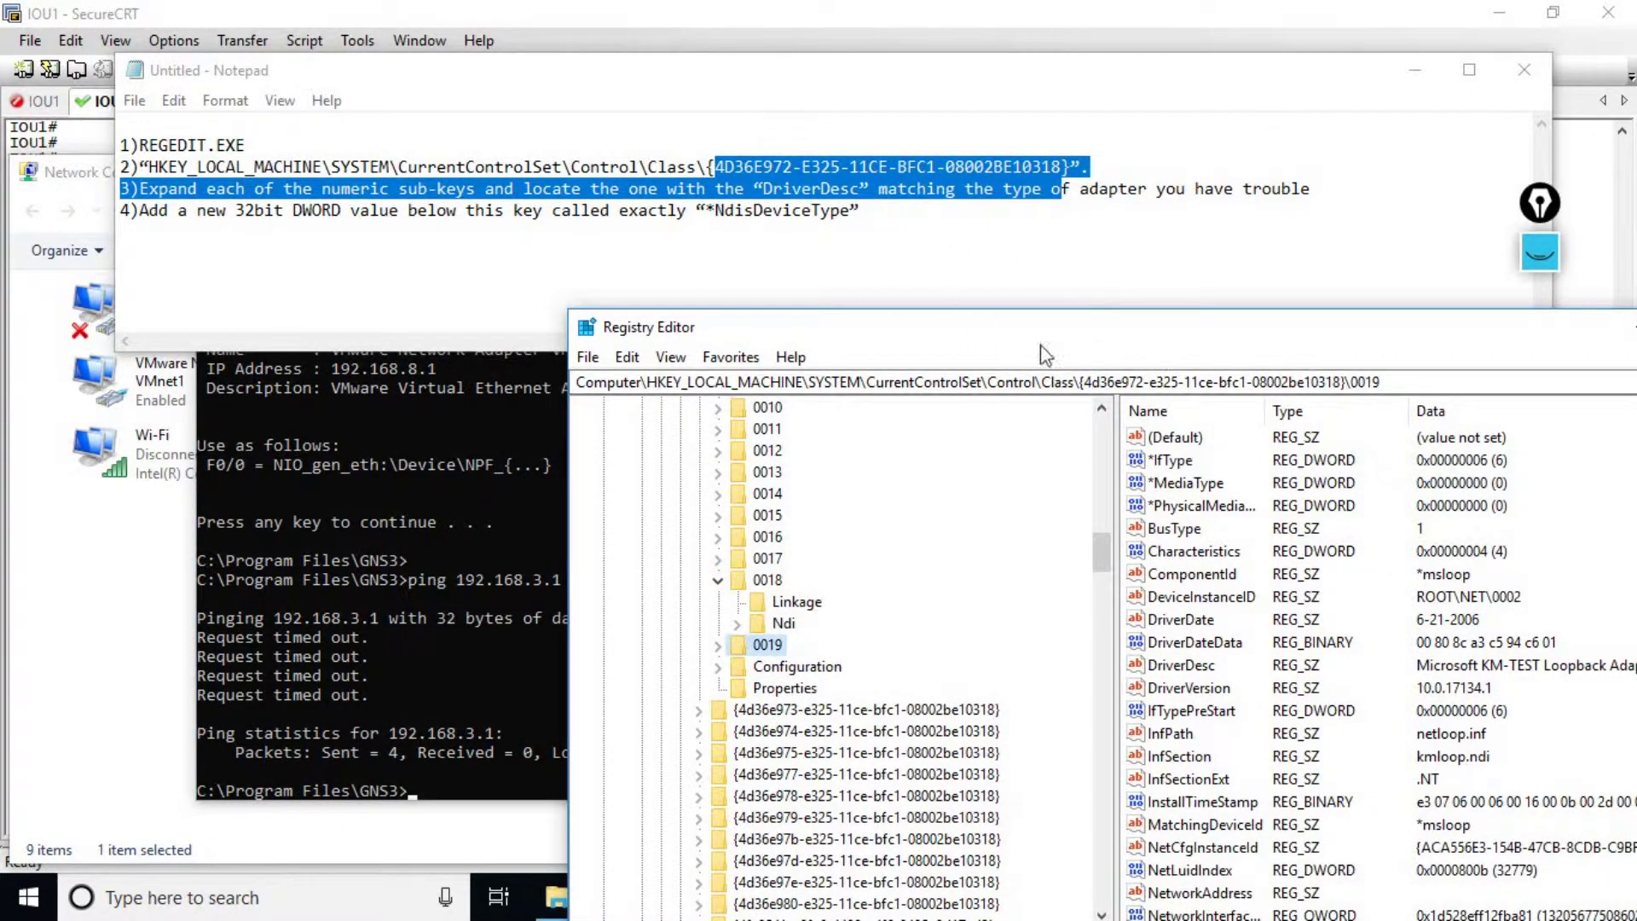
Bring the Registry Editor's data column fully into view and compare the DriverDesc entries of sub-keys 0019 and 0018
left_click_drag(1030, 341, 723, 125)
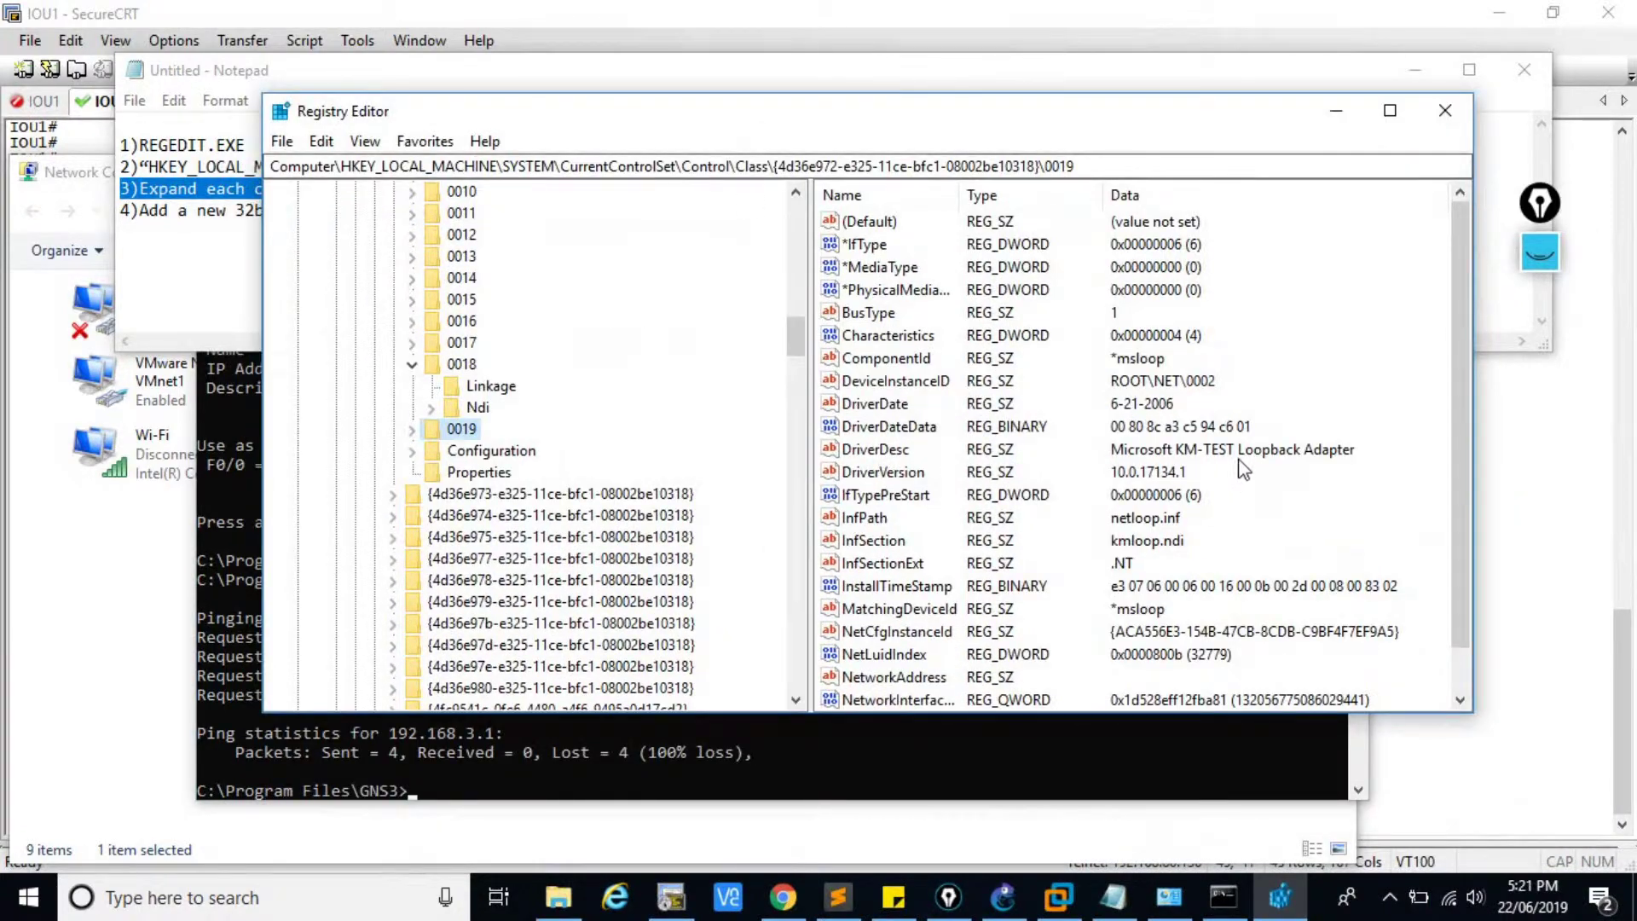
scroll(560, 484, "down", 1)
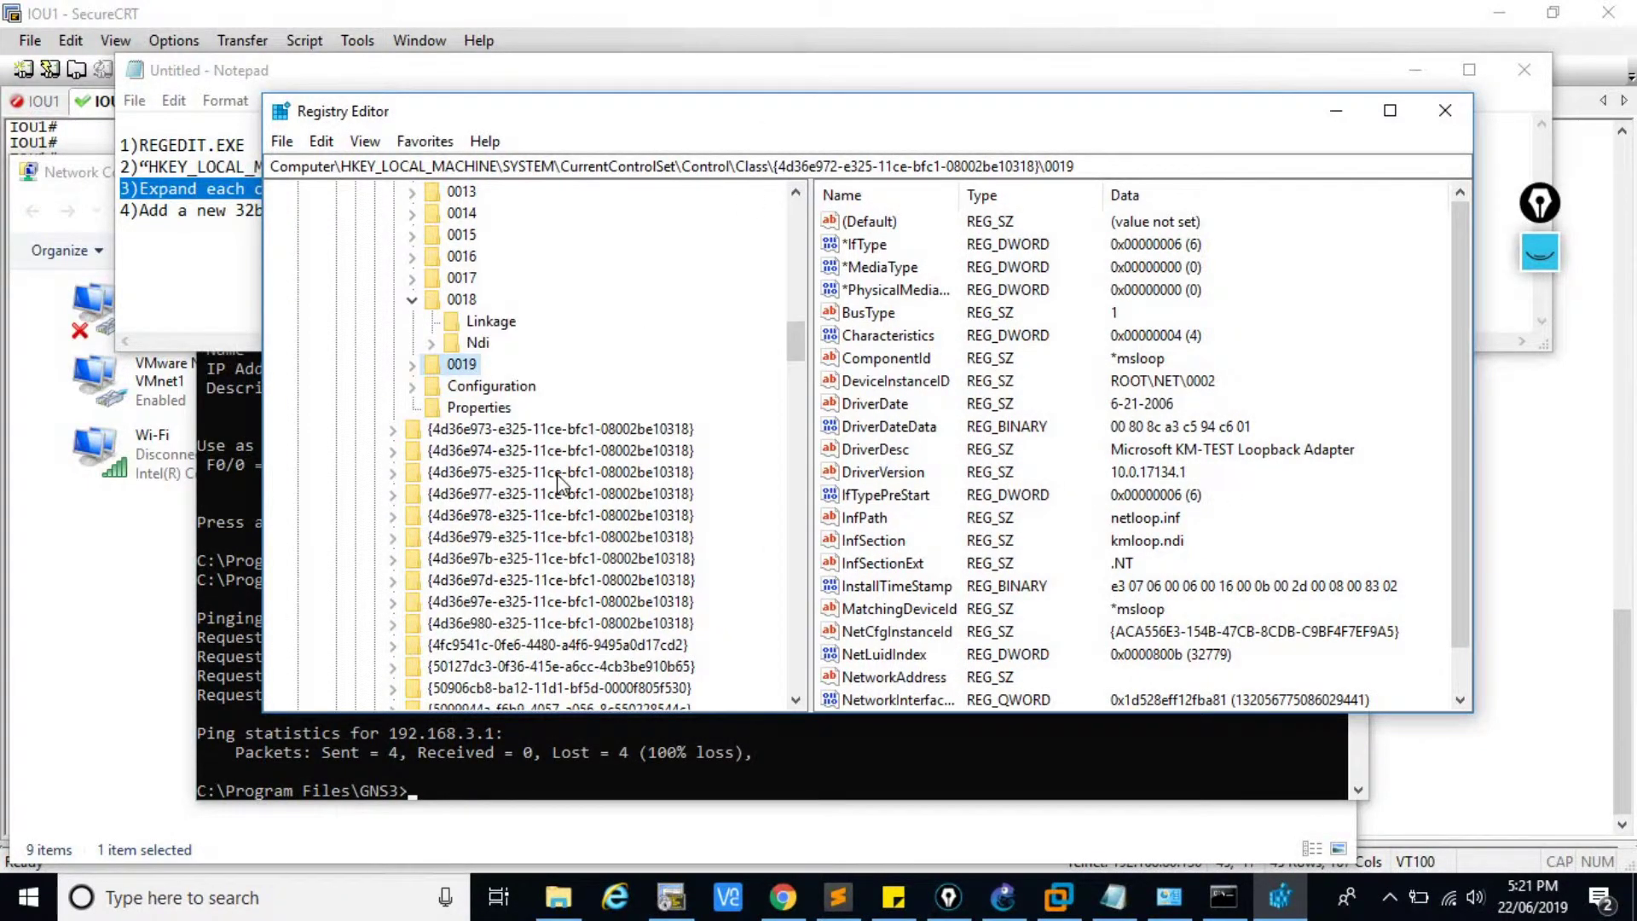
scroll(560, 485, "down", 3)
scroll(560, 485, "up", 2)
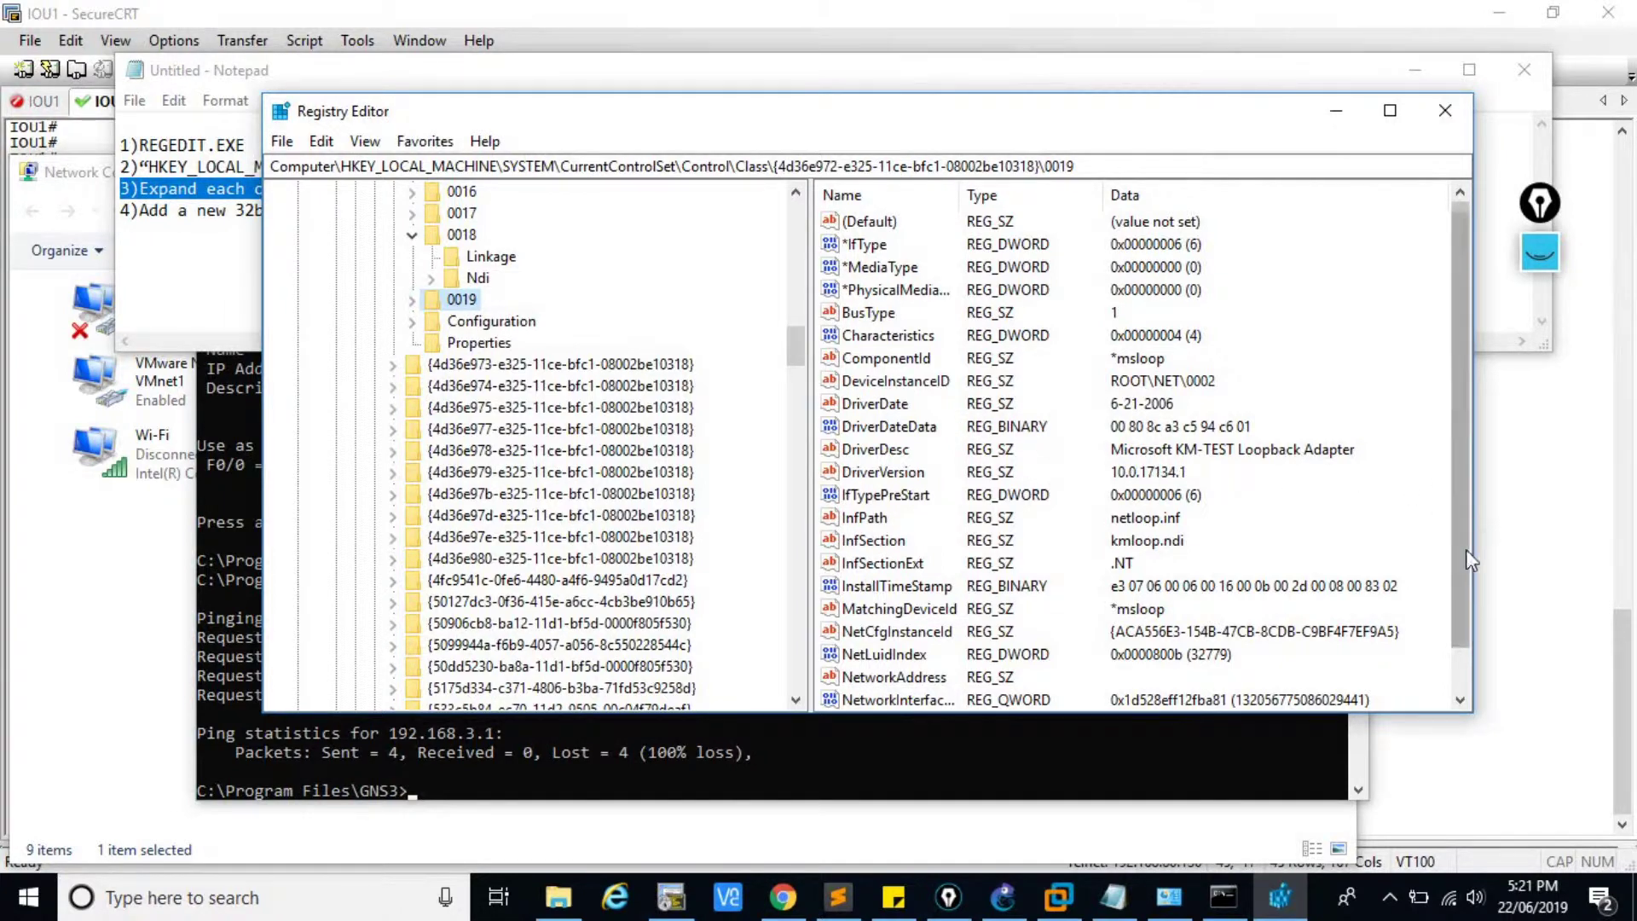
left_click(462, 235)
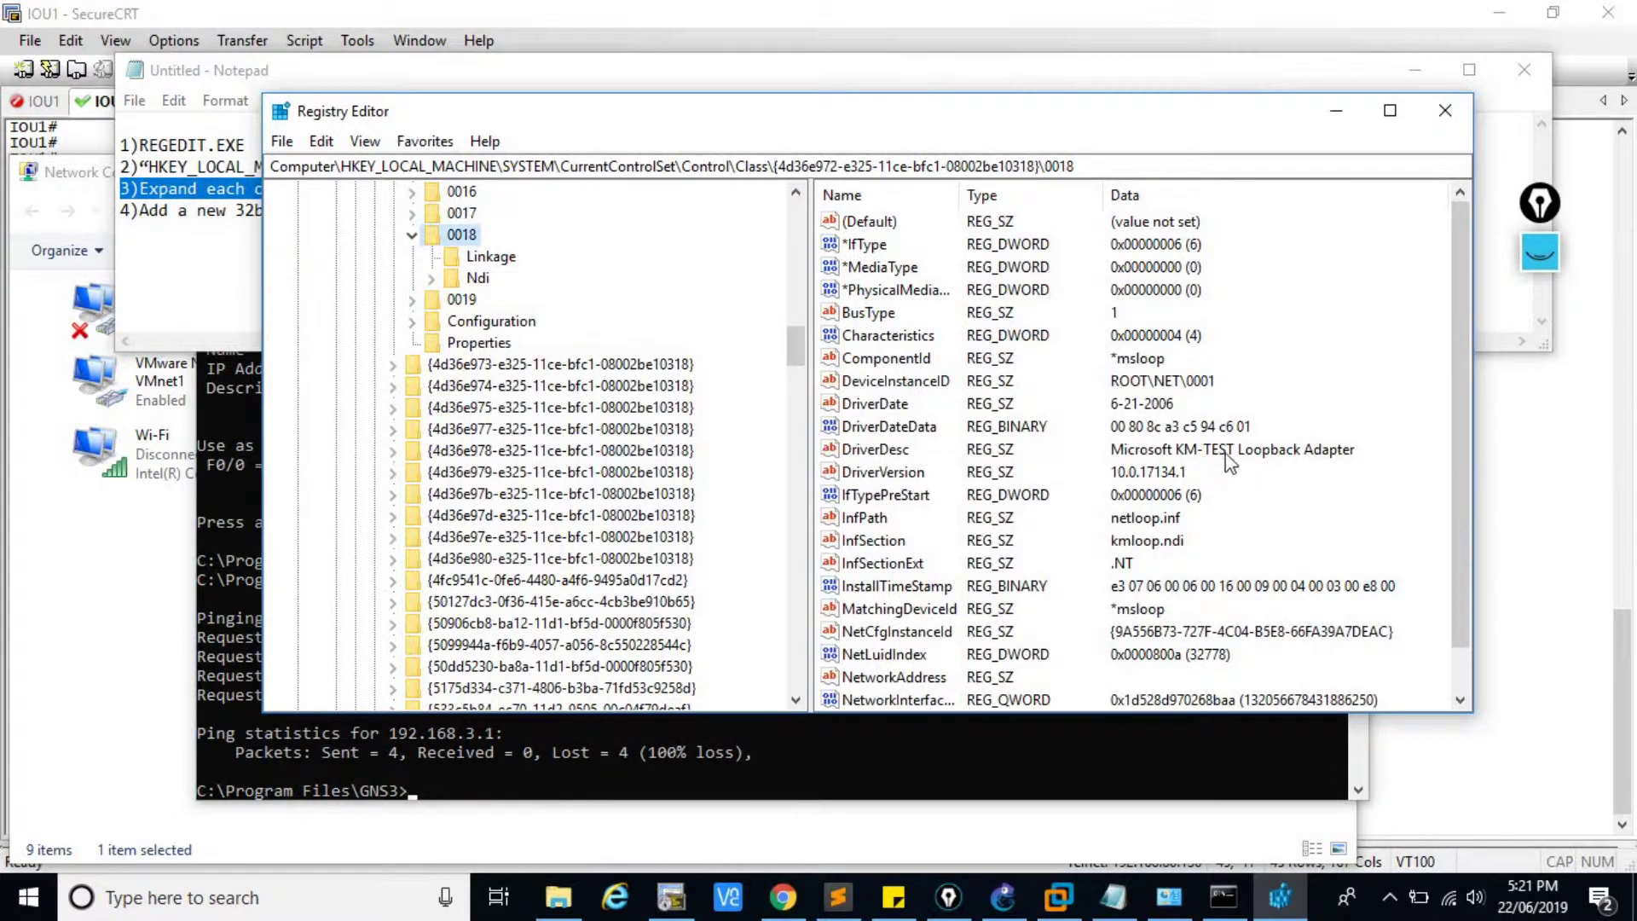
Create a new DWORD (32-bit) value in sub-key 0019
left_click(473, 304)
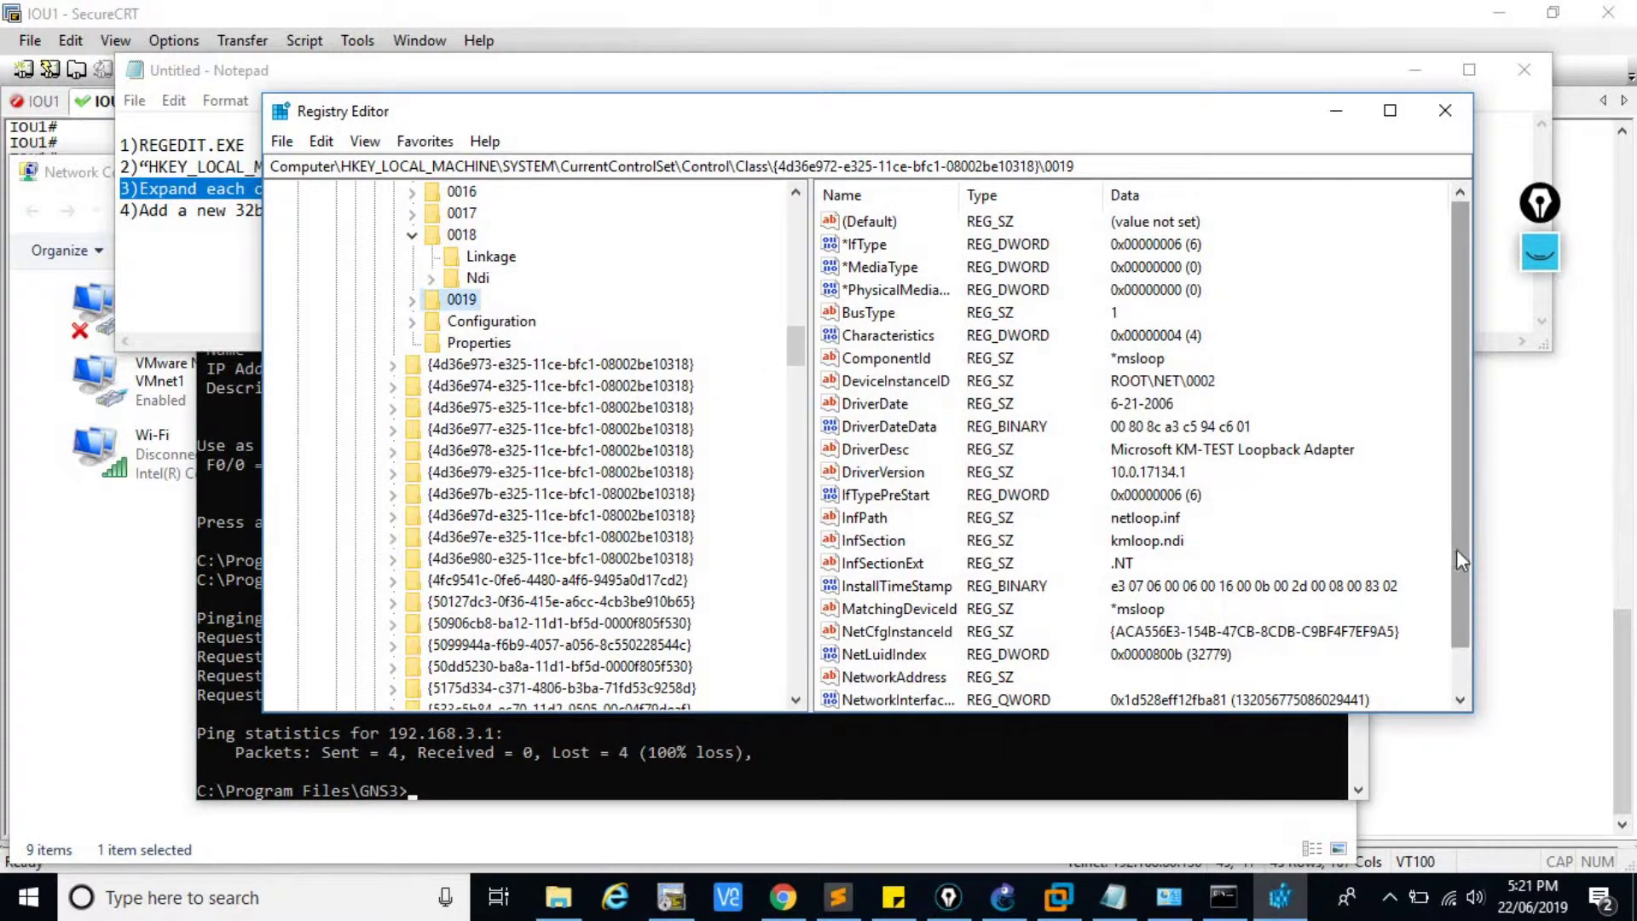
left_click_drag(1457, 549, 1456, 638)
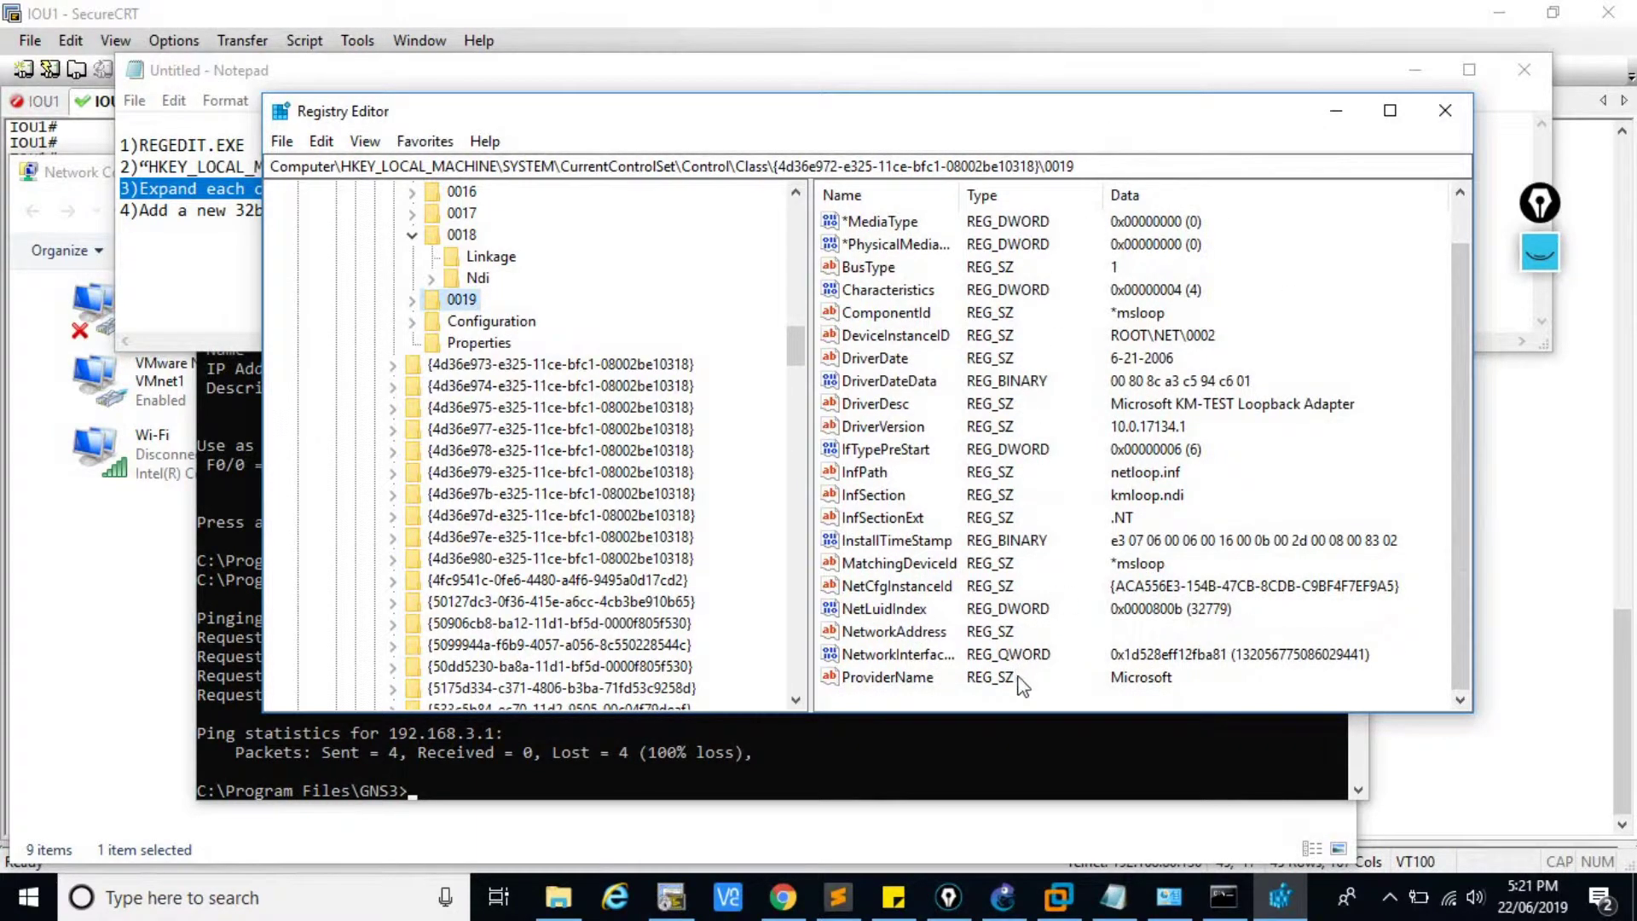
right_click(1055, 695)
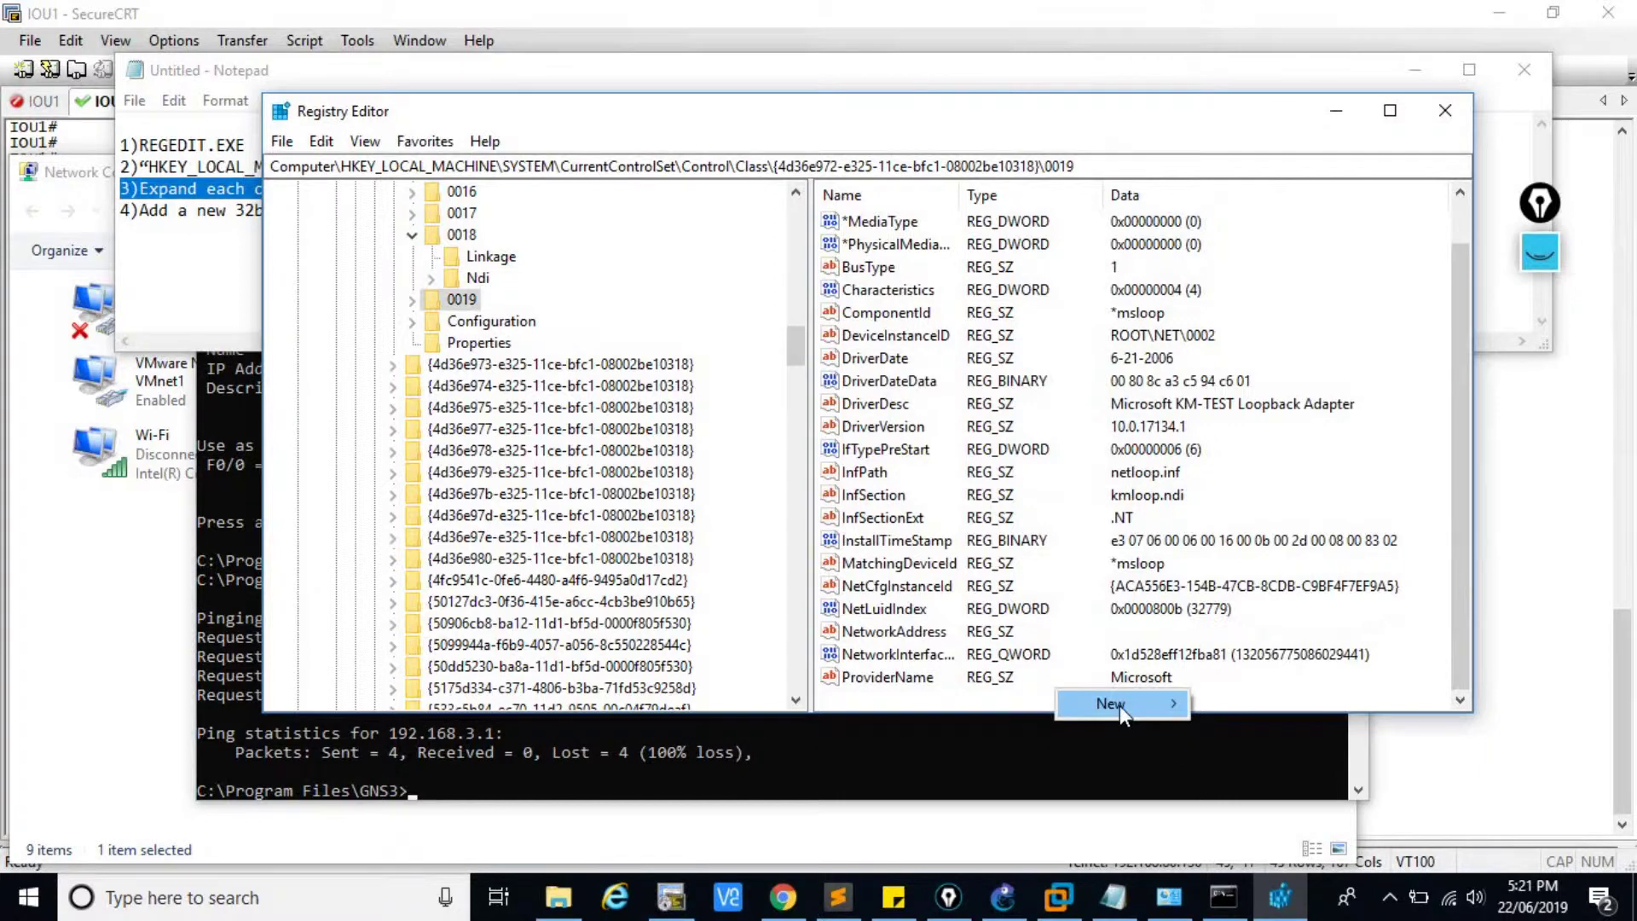
mouse_move(1118, 705)
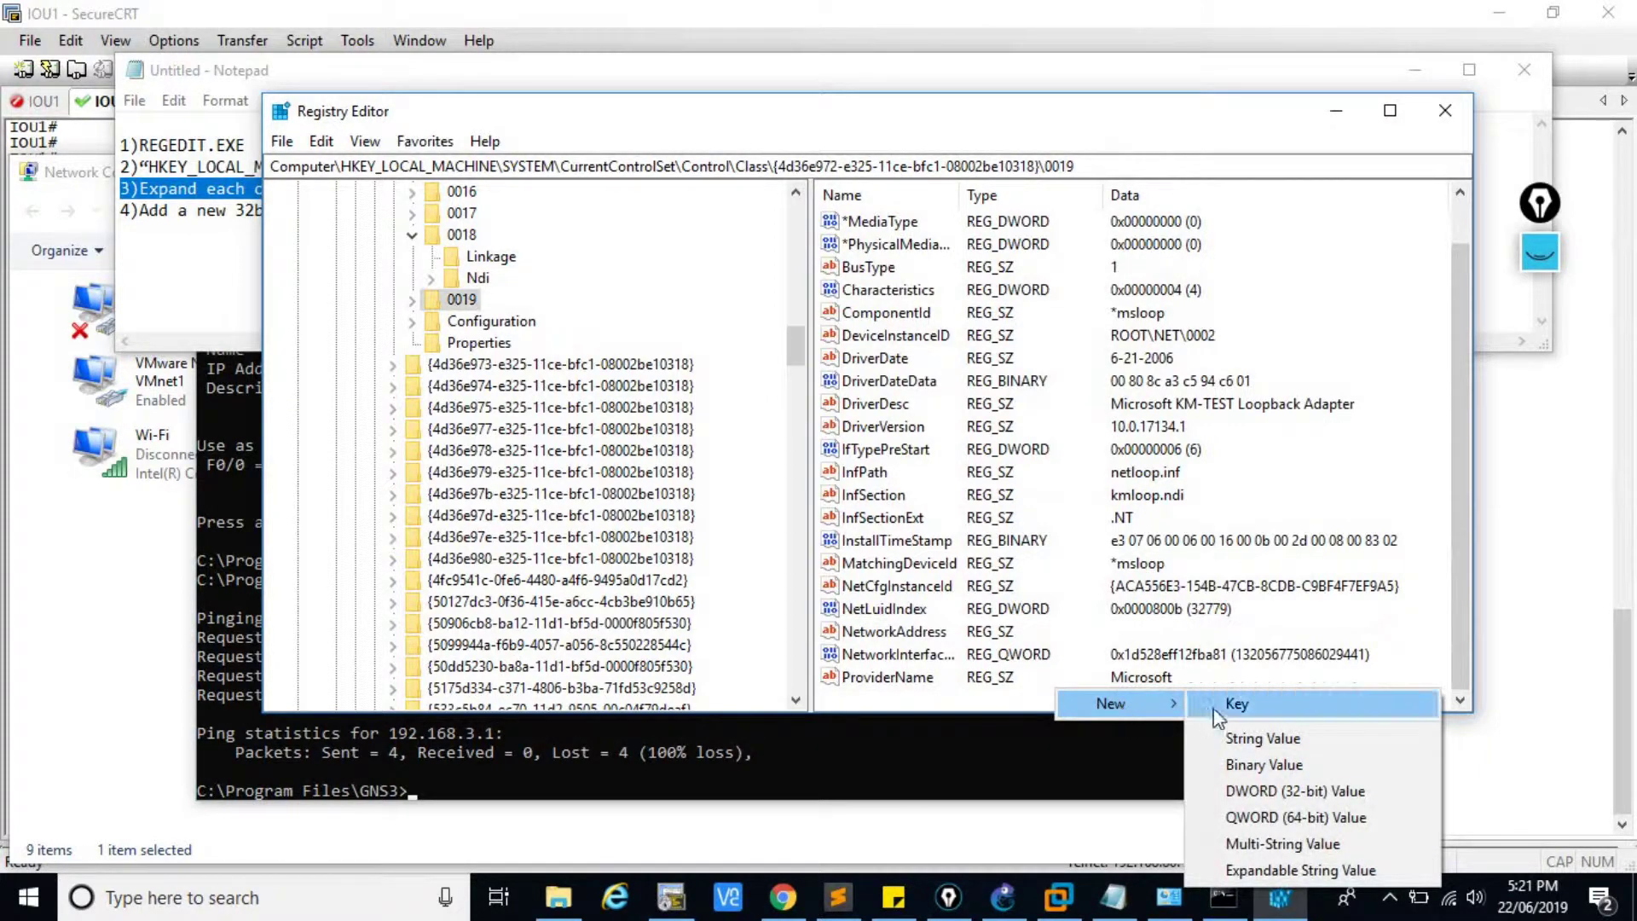
left_click(1281, 791)
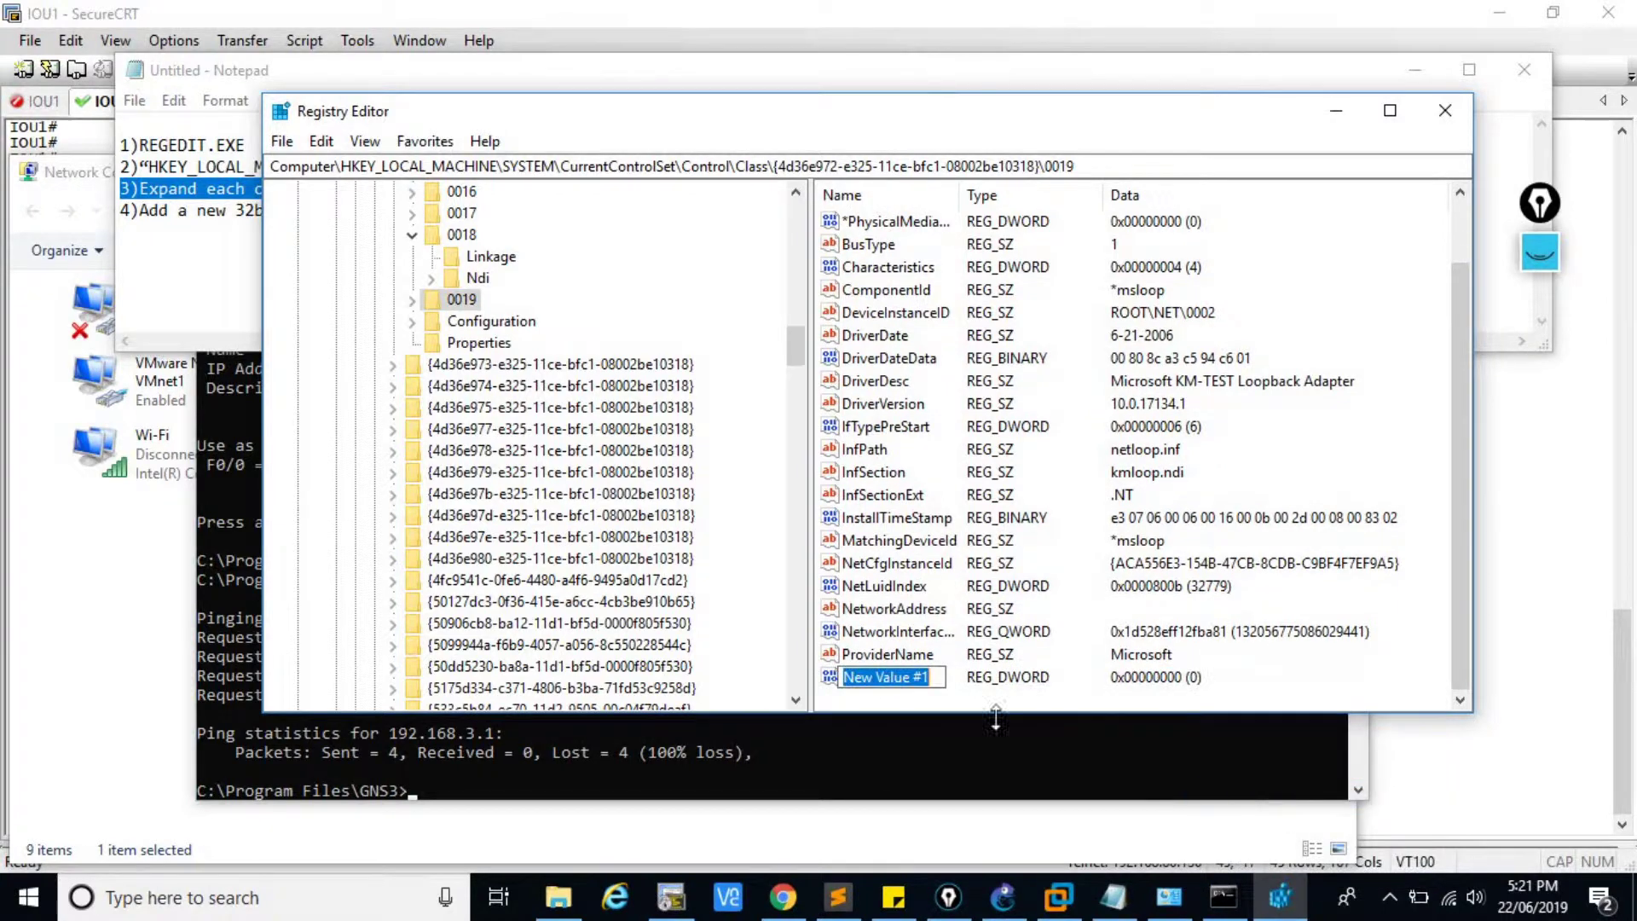
Copy the name NdisDeviceType, without the asterisk, from the fourth line of the Notepad notes
left_click_drag(971, 129, 1094, 207)
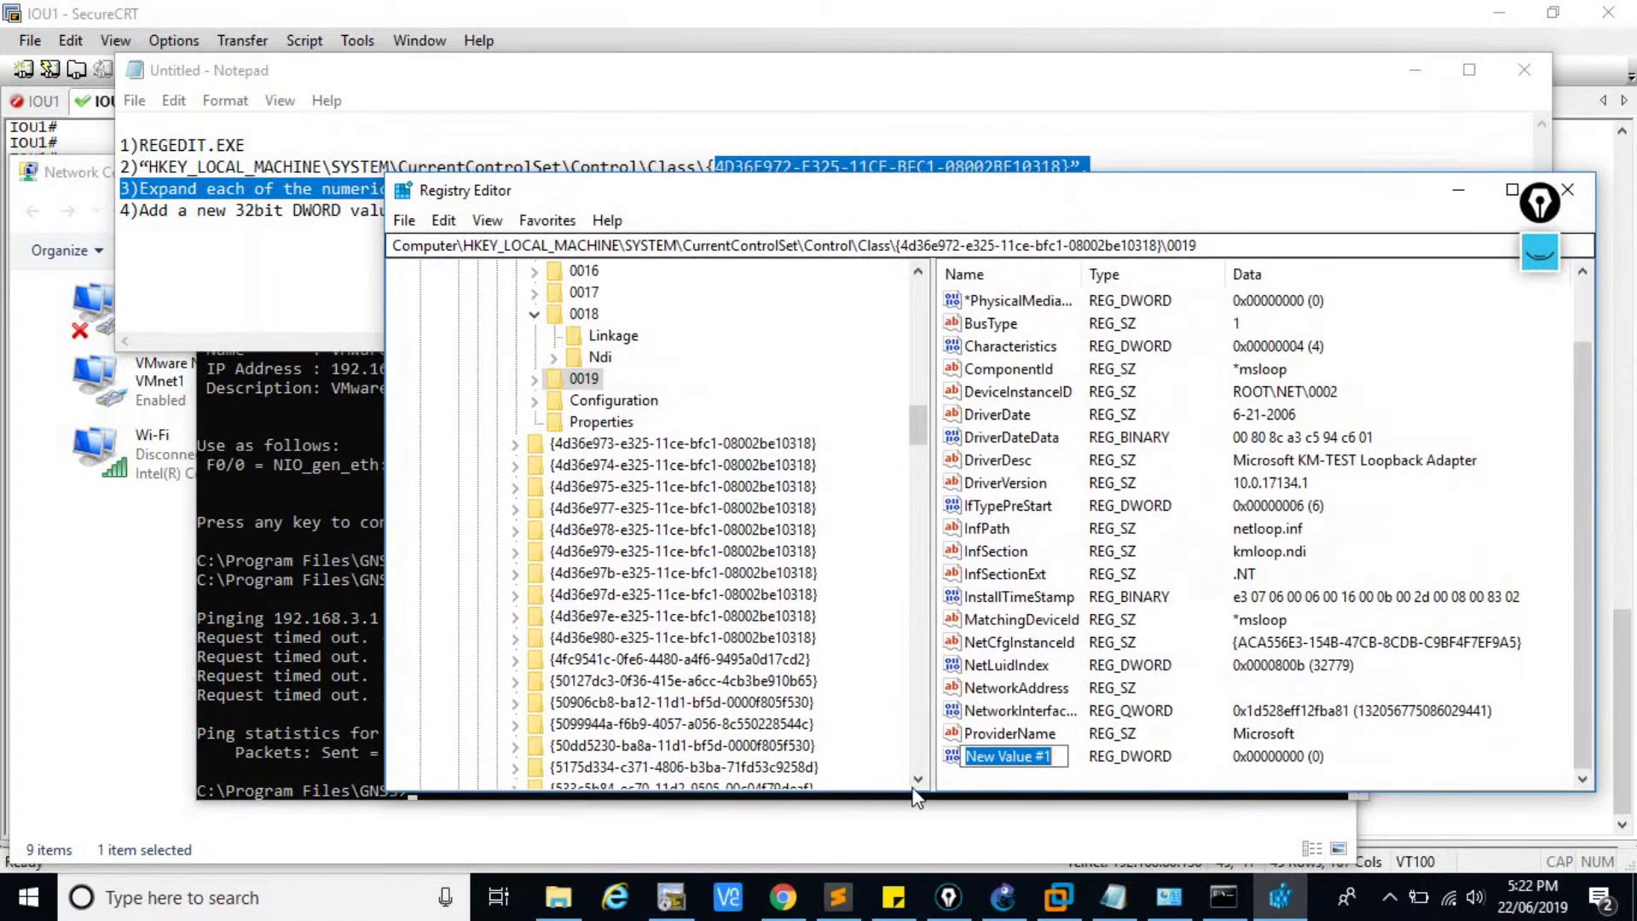
left_click(282, 210)
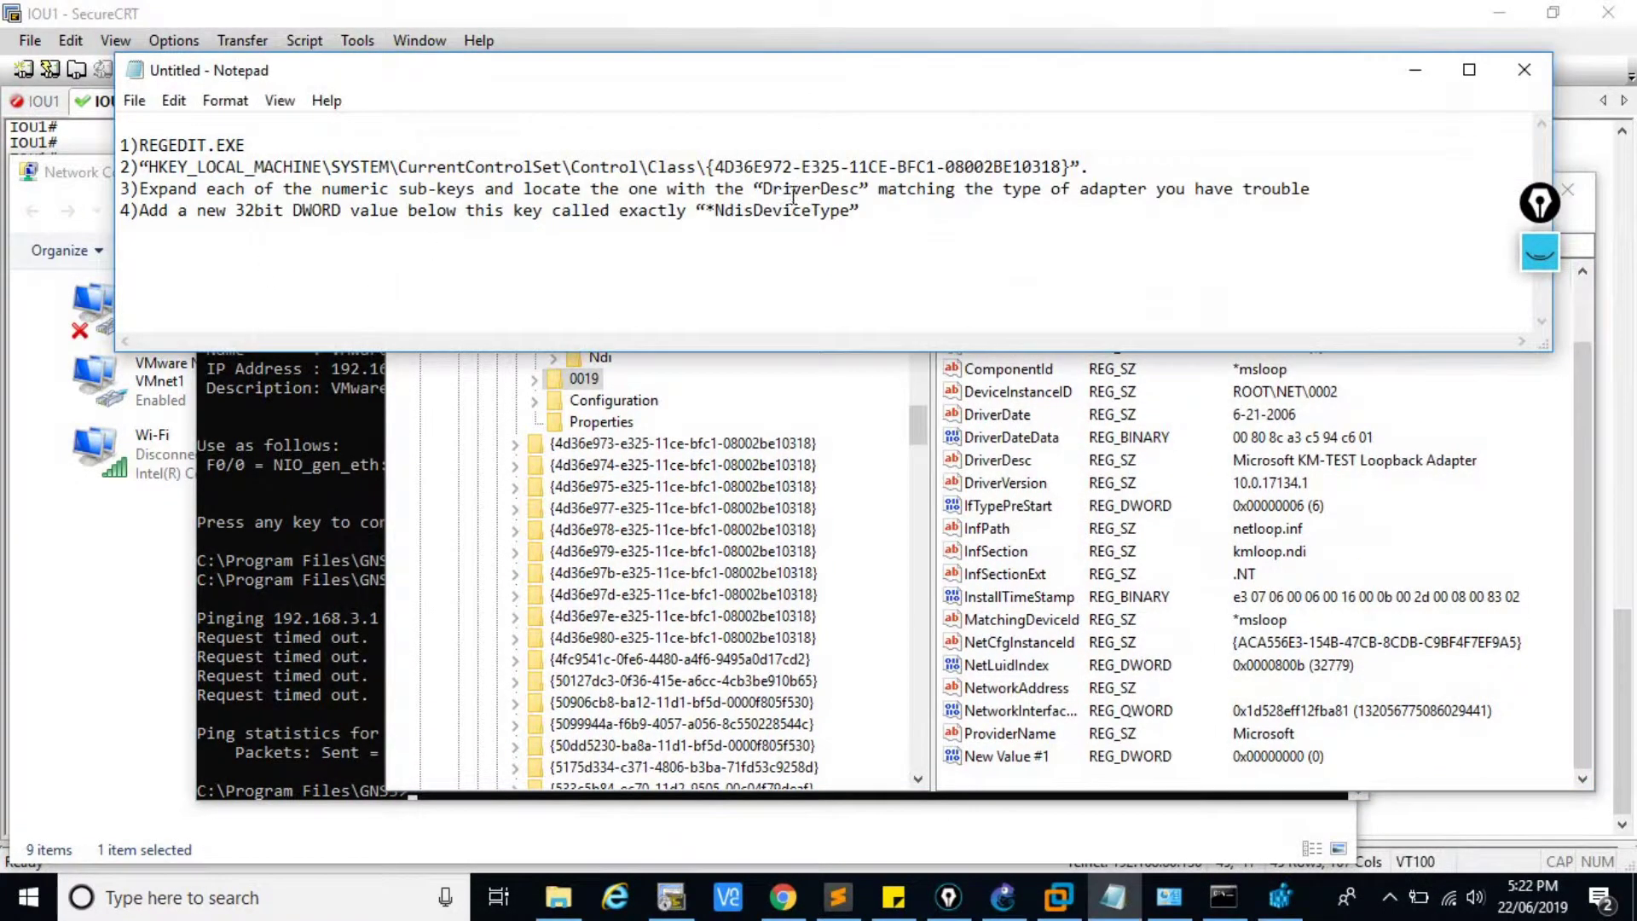
left_click_drag(850, 210, 715, 210)
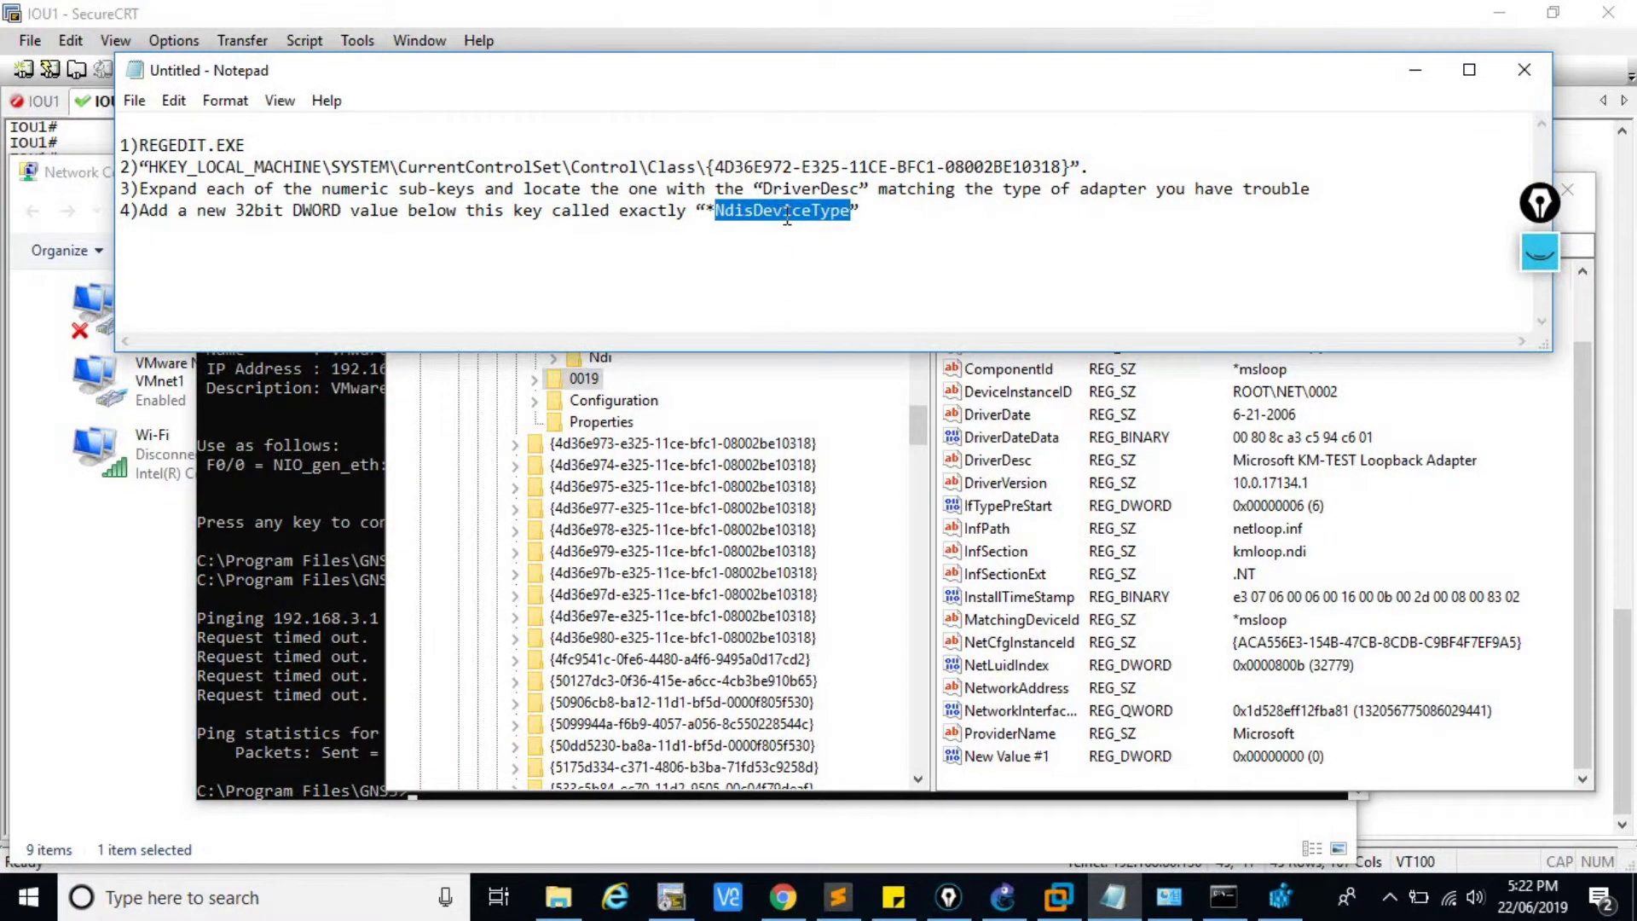
right_click(786, 213)
left_click(854, 302)
Rename the new DWORD value in sub-key 0019 by pasting NdisDeviceType
right_click(1023, 758)
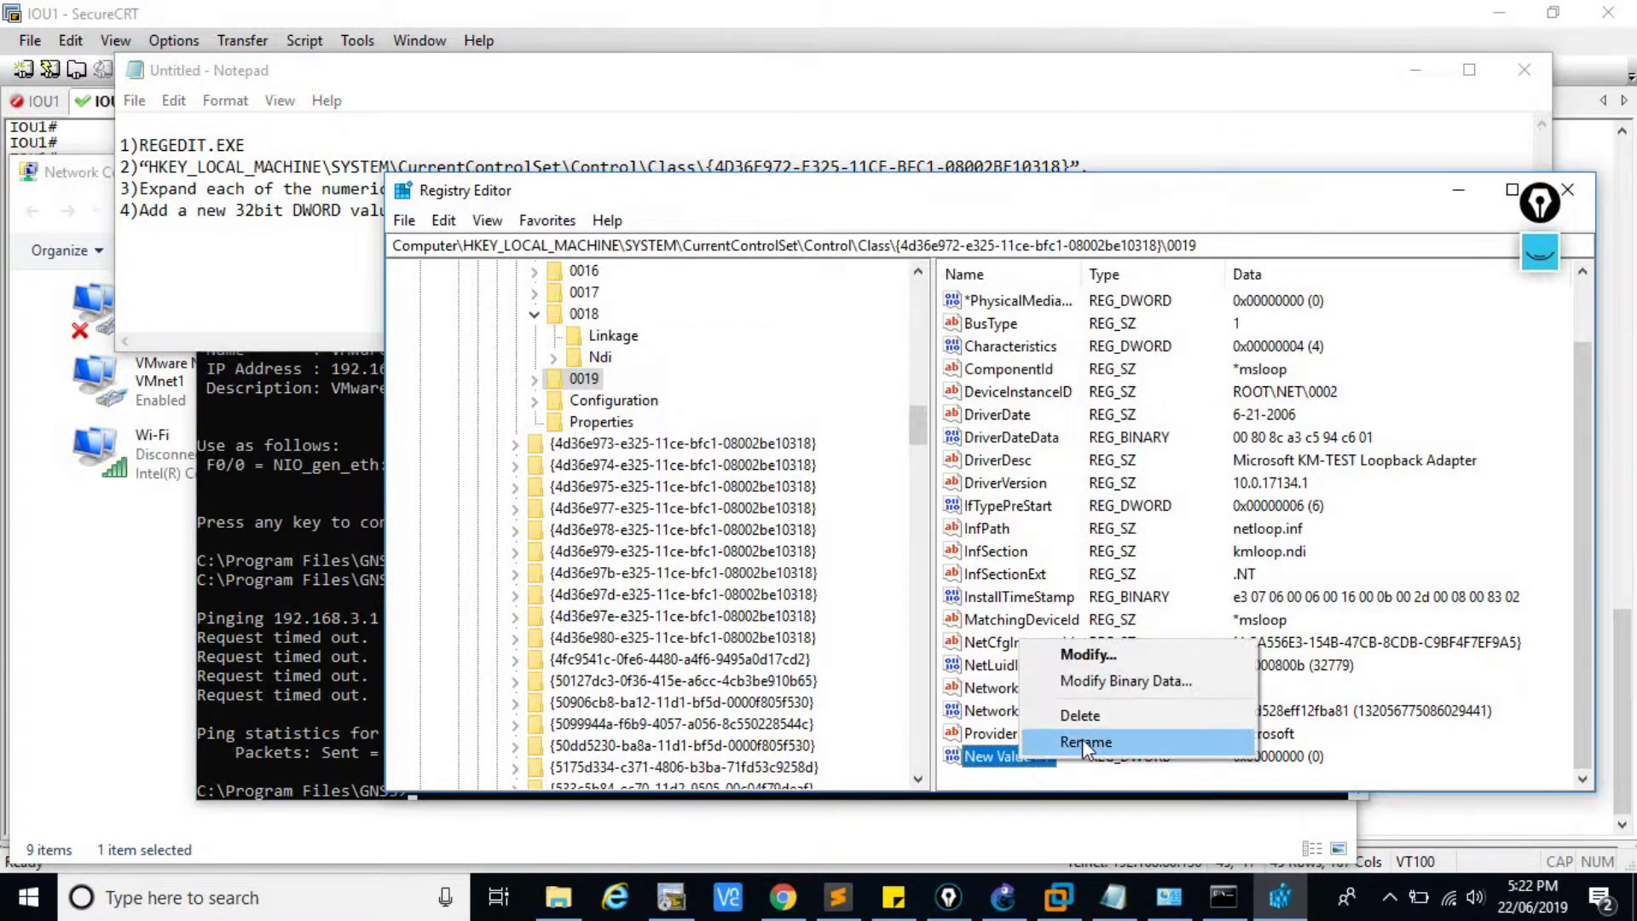
left_click(1082, 738)
right_click(1022, 761)
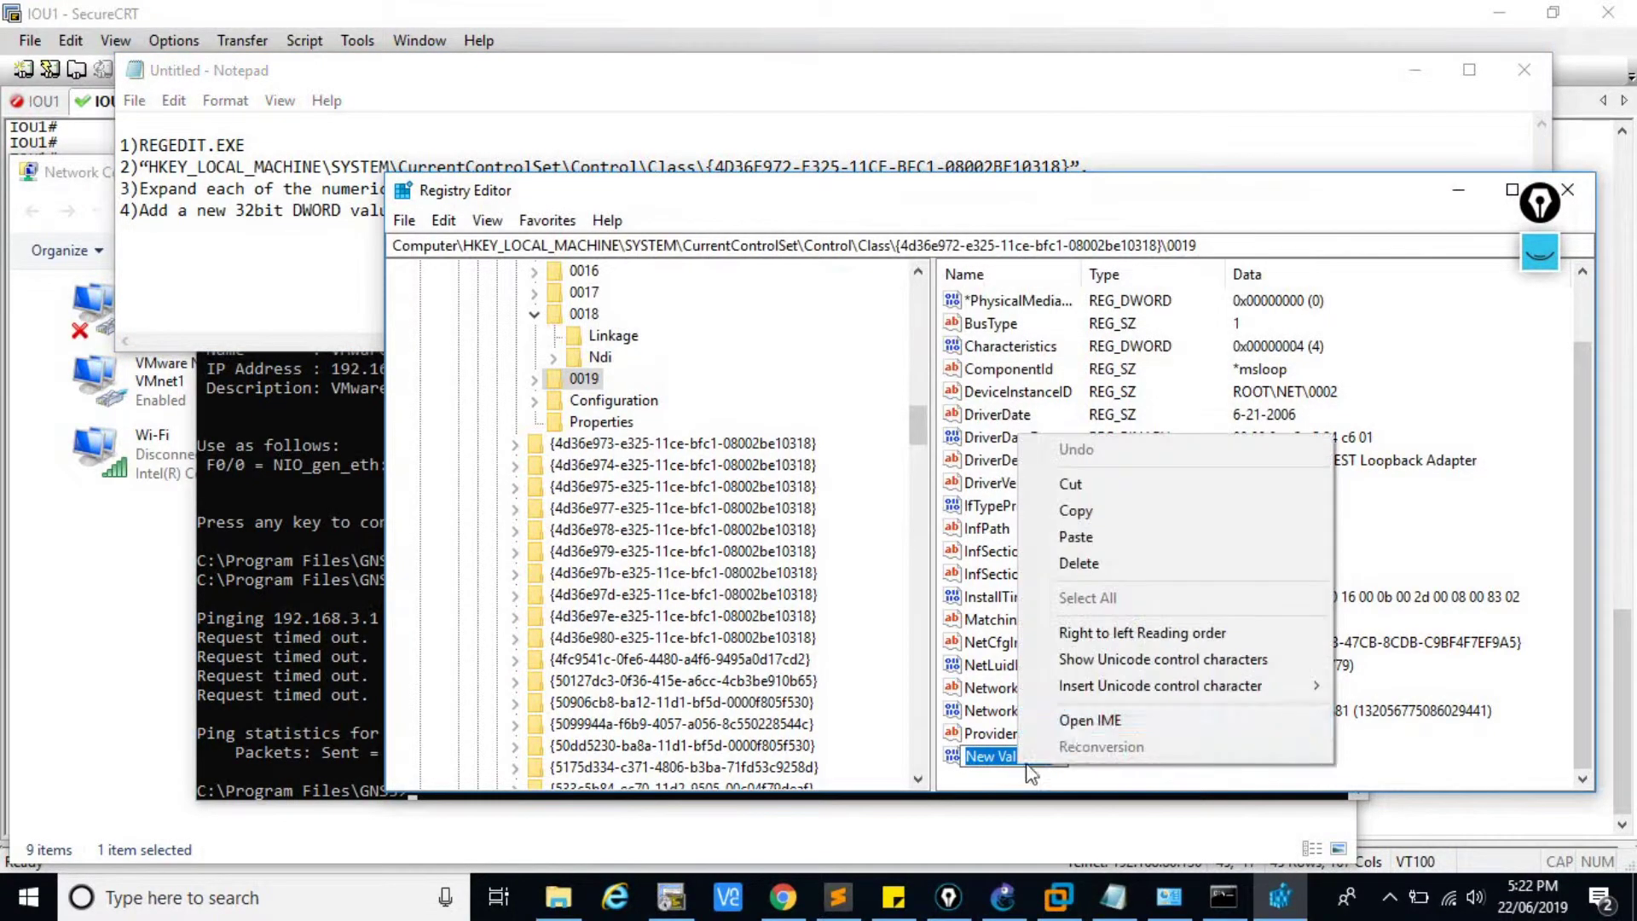
left_click(1093, 540)
key("Return")
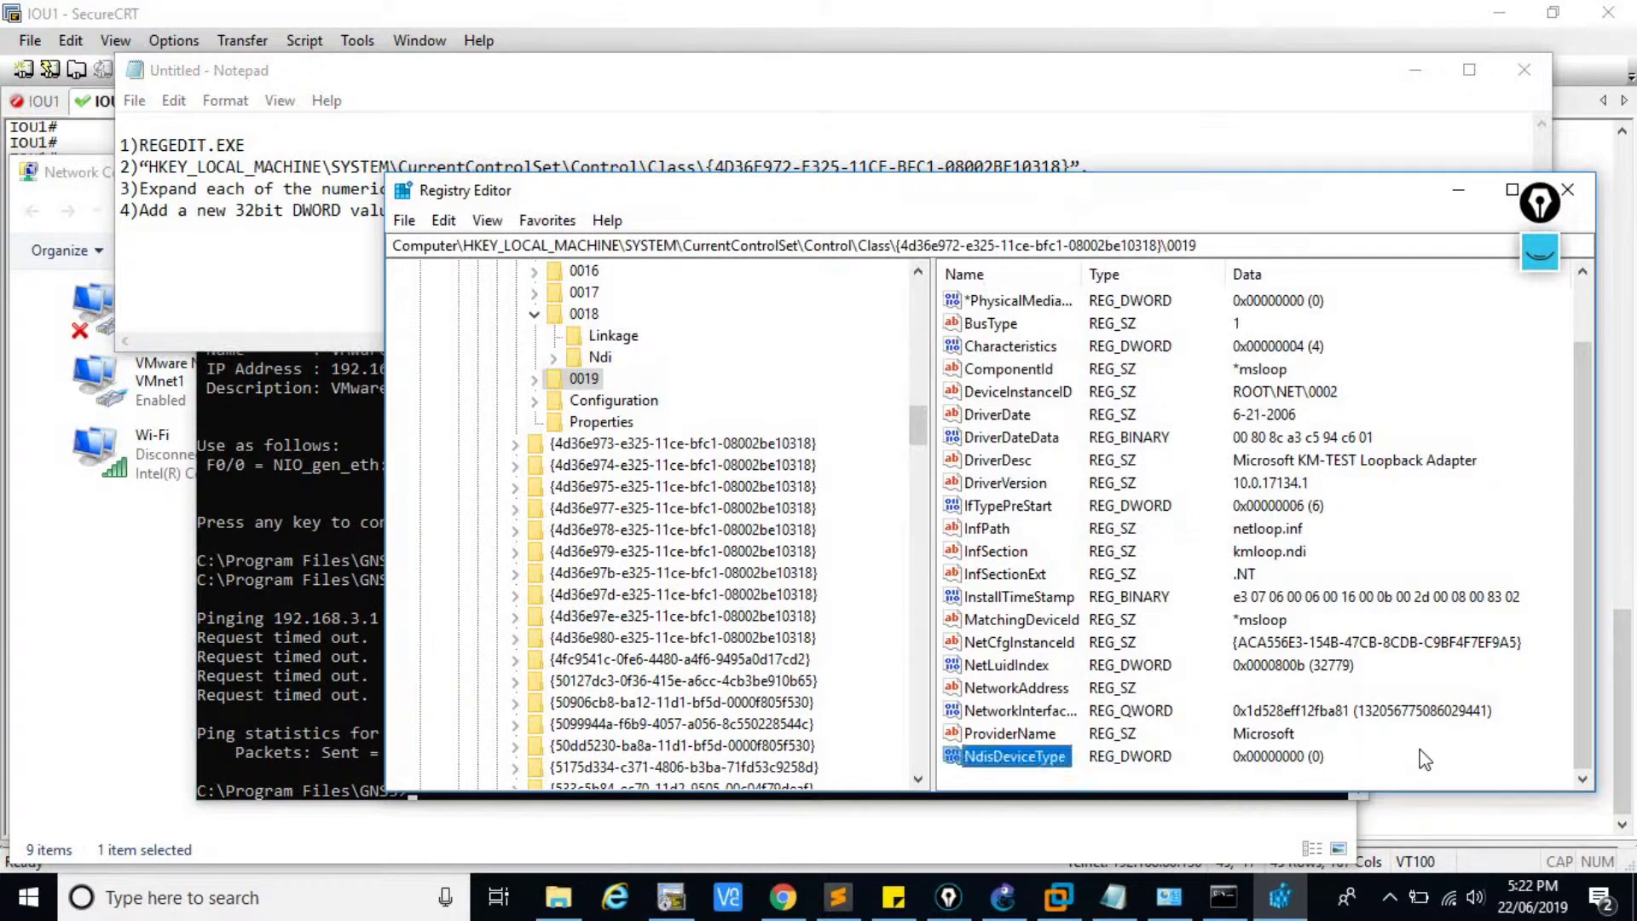
Set the value data of NdisDeviceType to 1 in hexadecimal base
double_click(1058, 765)
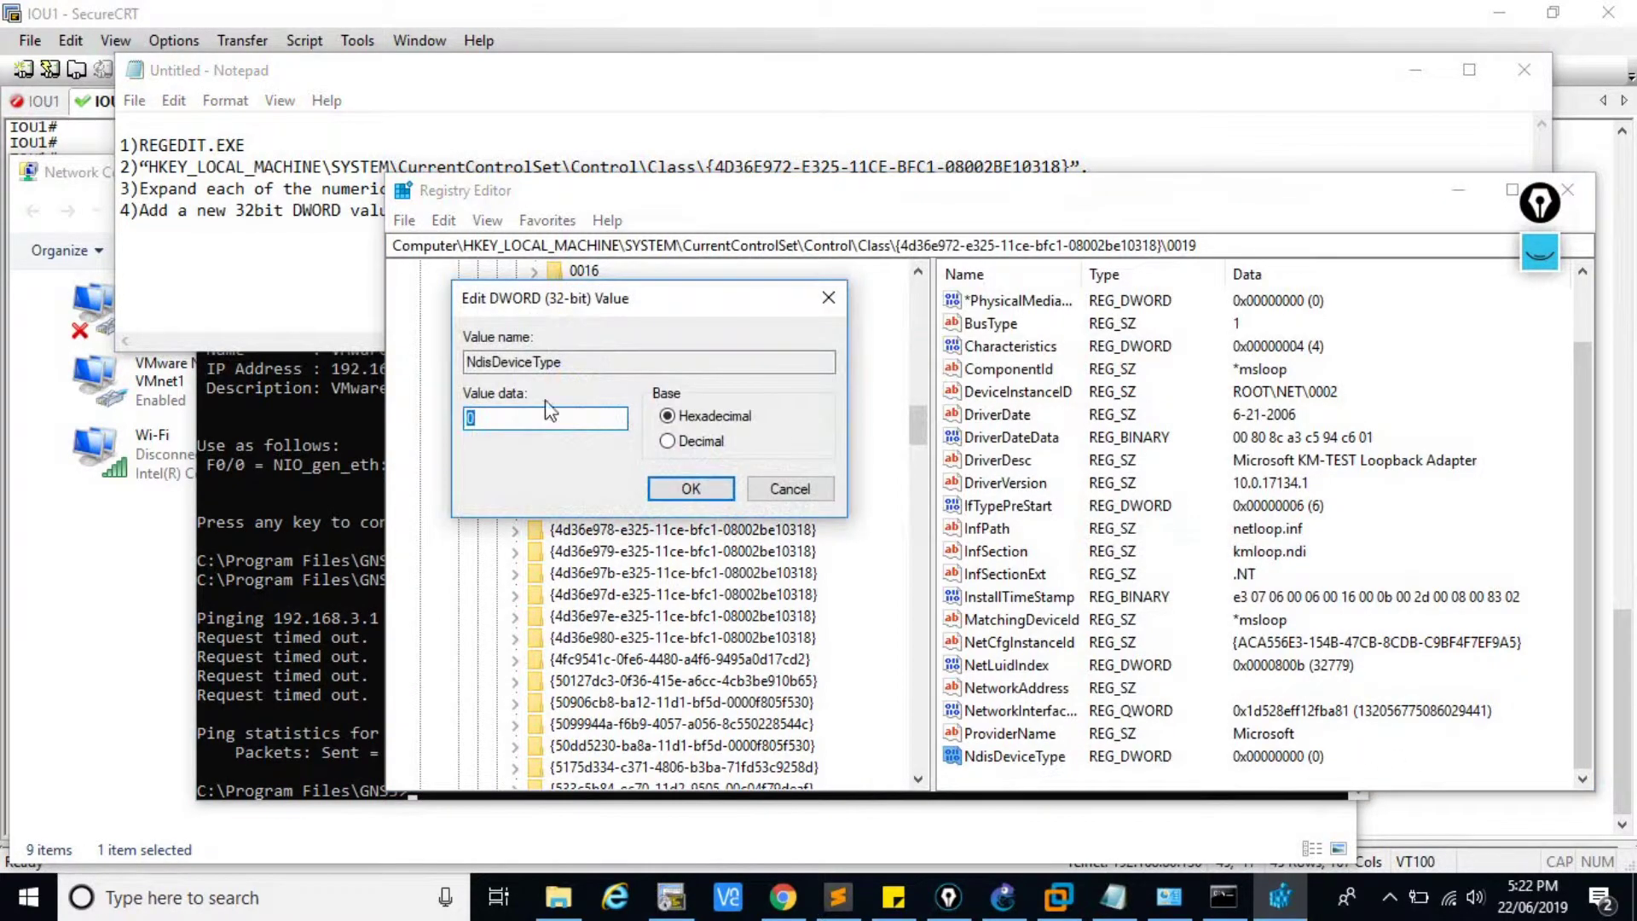
type("1")
left_click(709, 499)
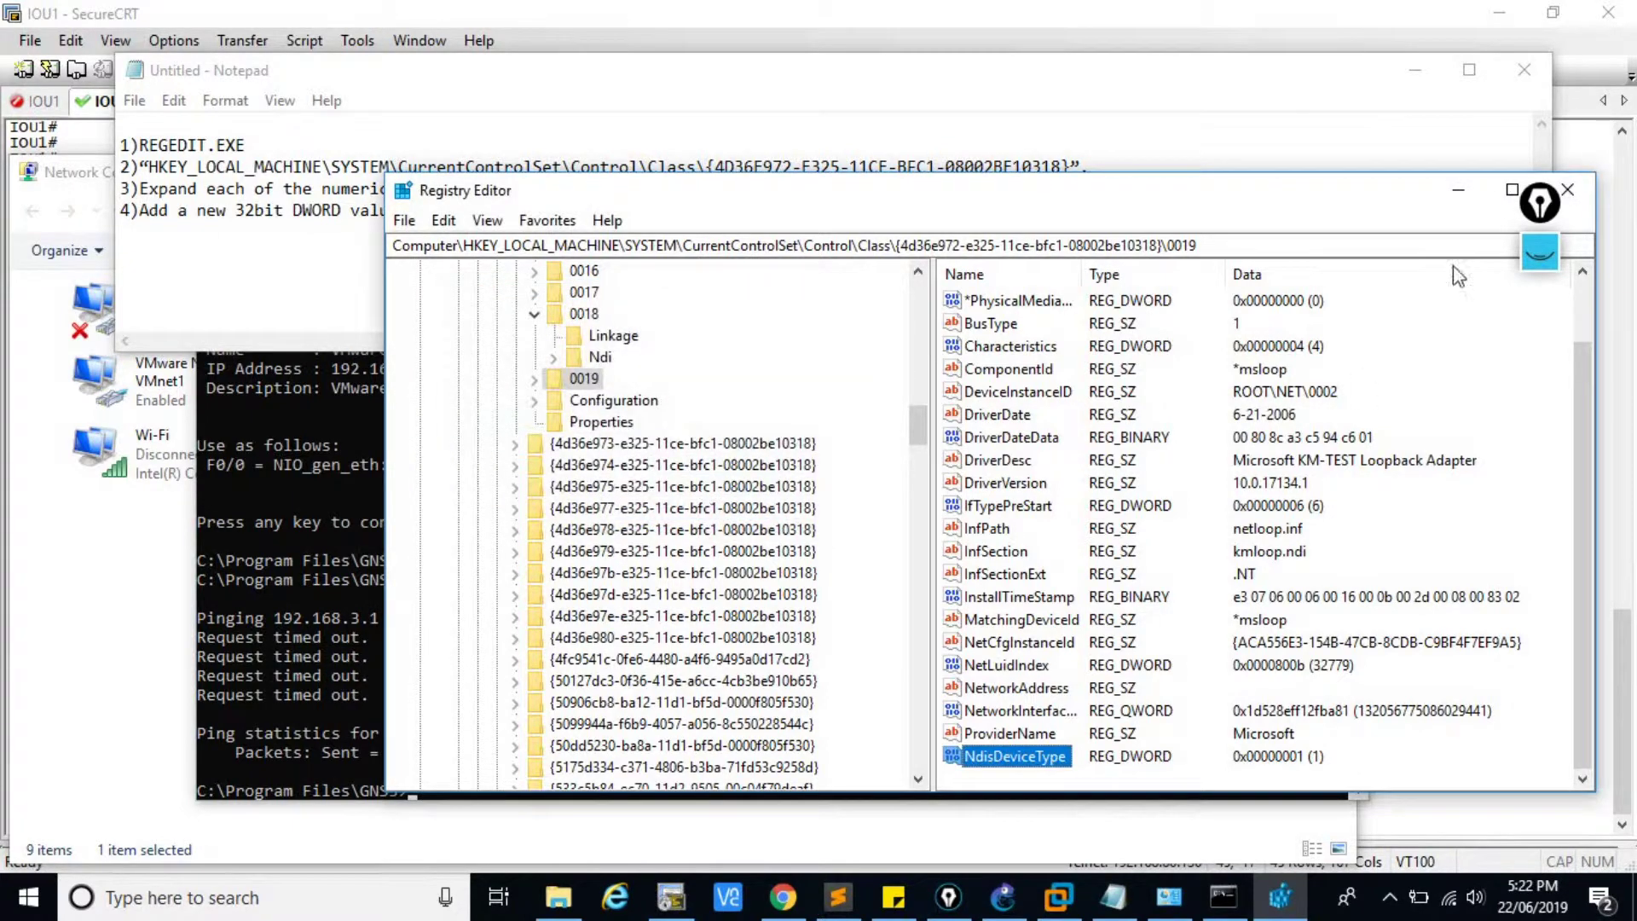
Close Registry Editor and switch to the Network Connections window
left_click(1572, 195)
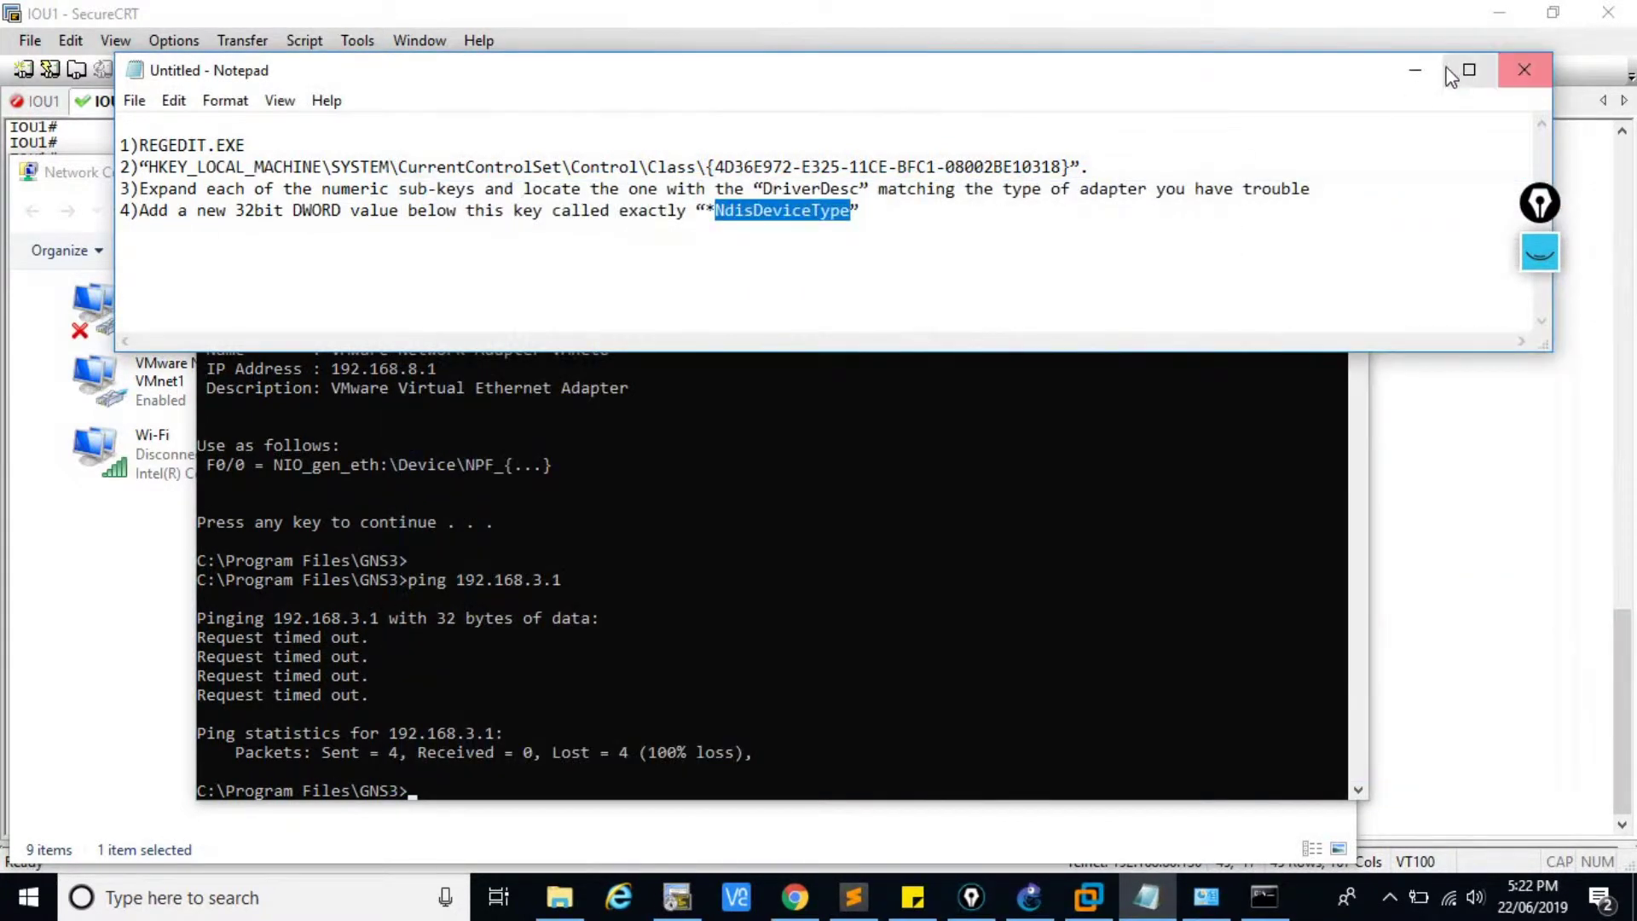
left_click(1208, 910)
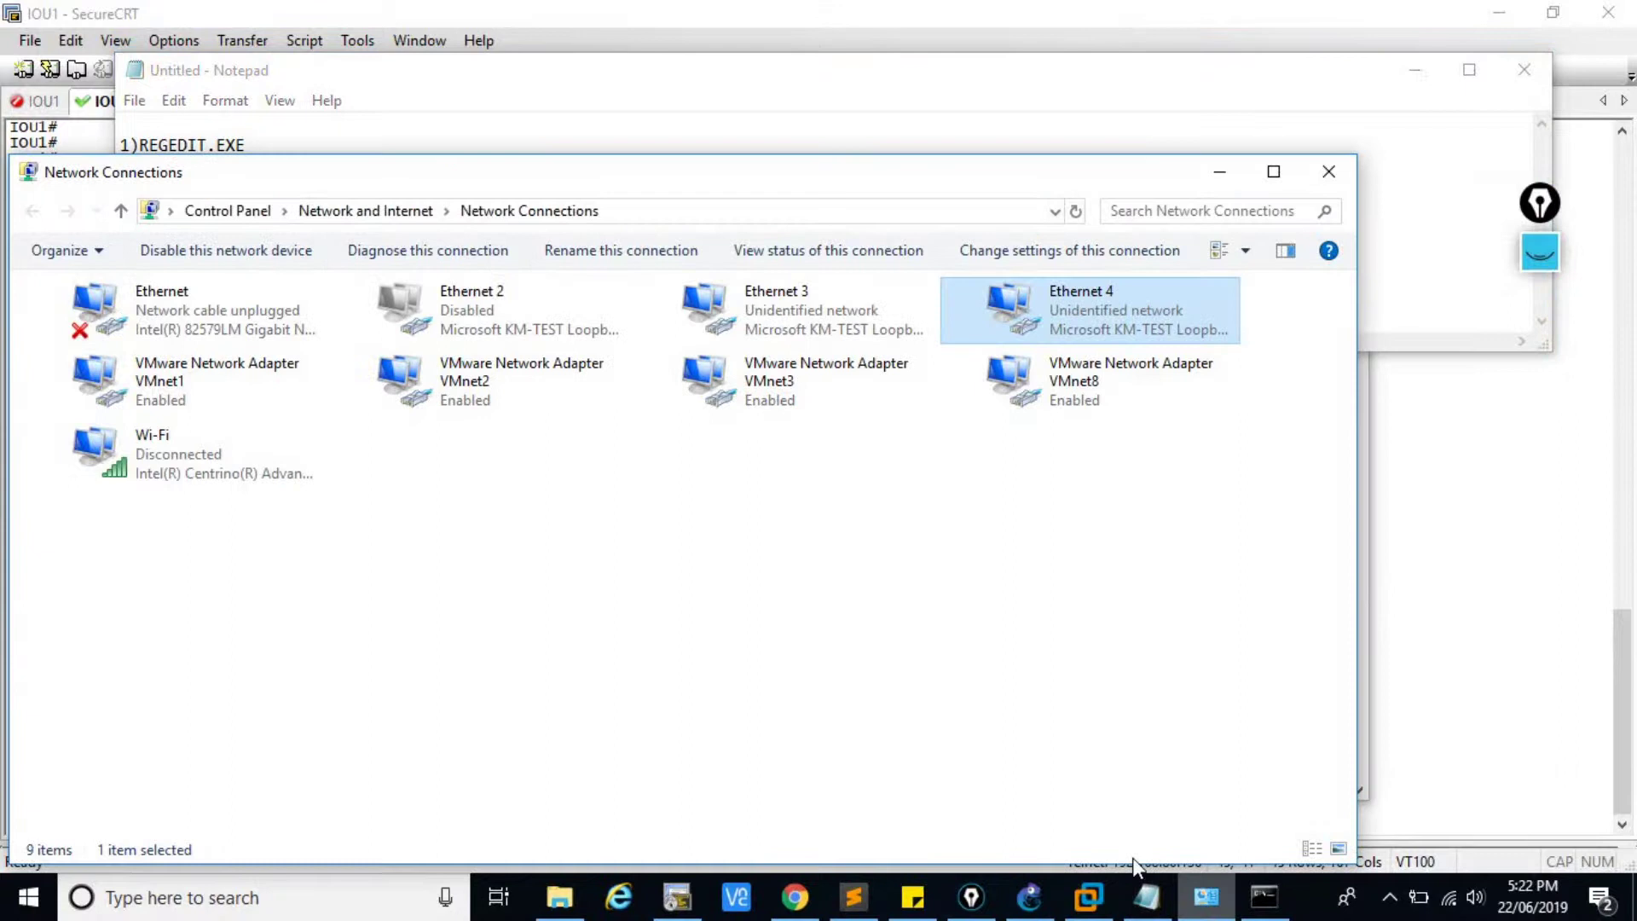
Disable the Ethernet 4 loopback adapter and enable it again
right_click(1098, 305)
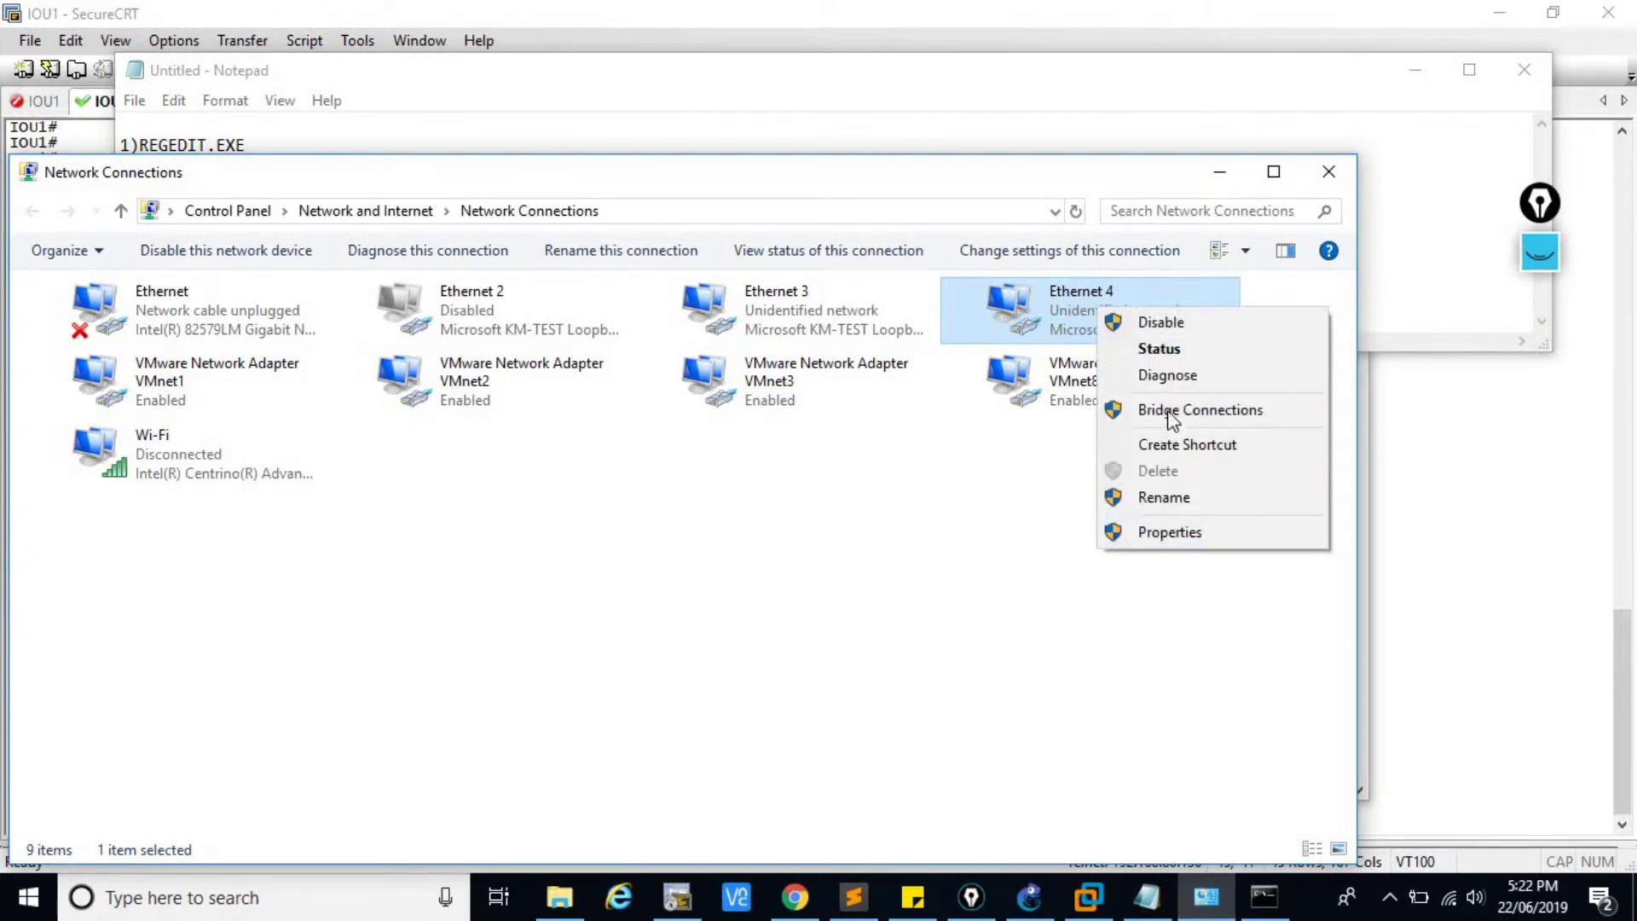
left_click(1170, 327)
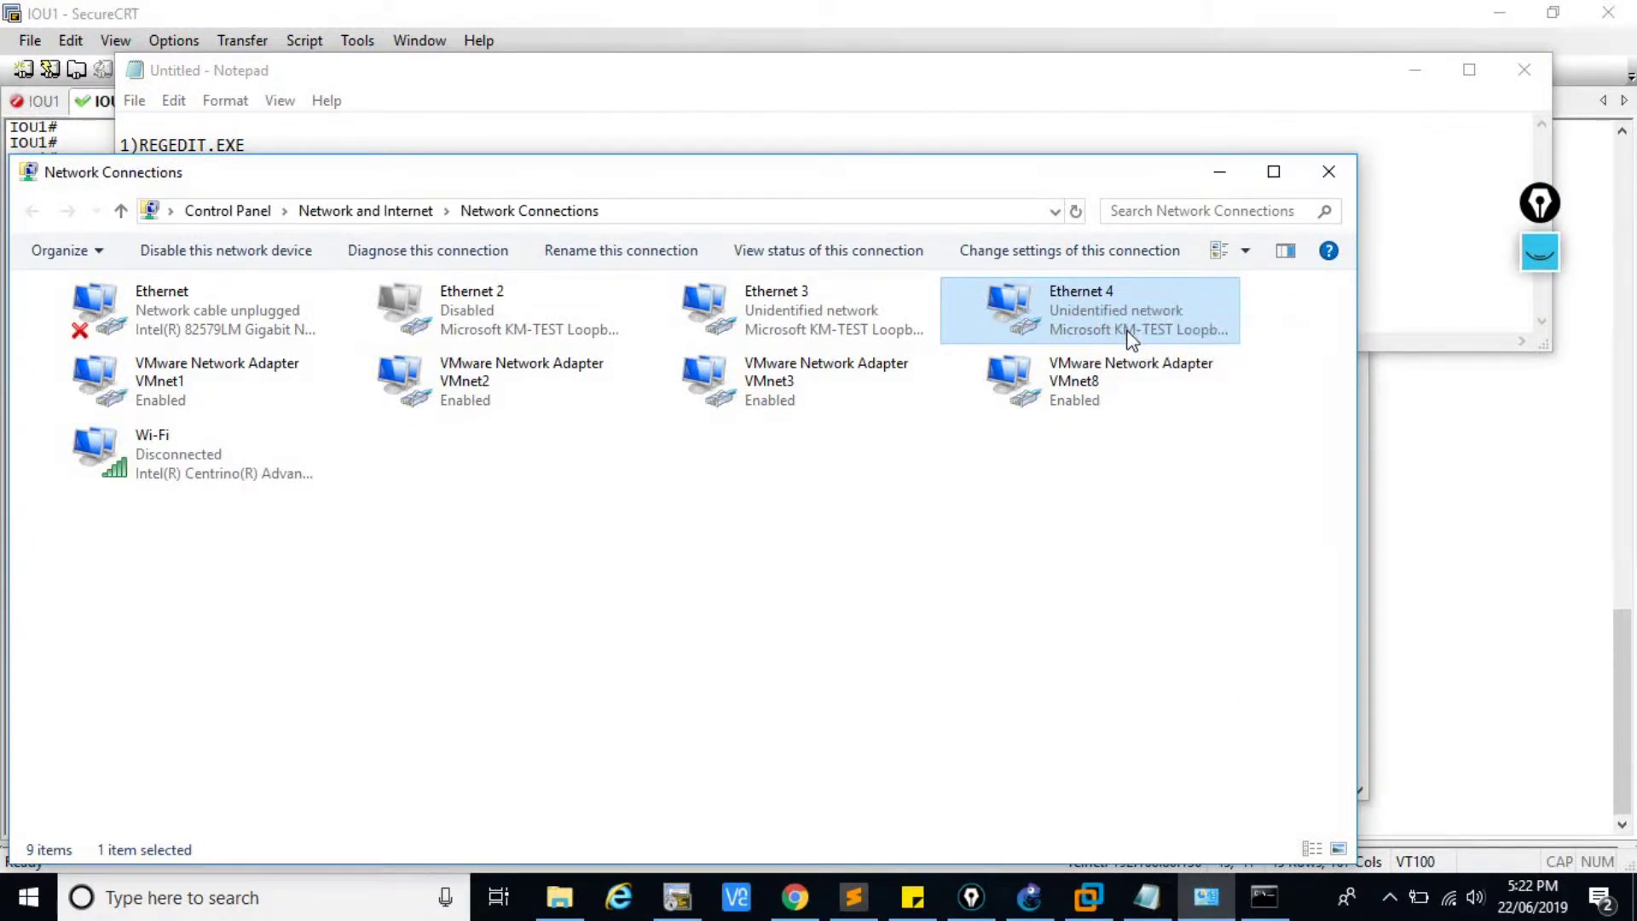
right_click(1131, 339)
left_click(1175, 346)
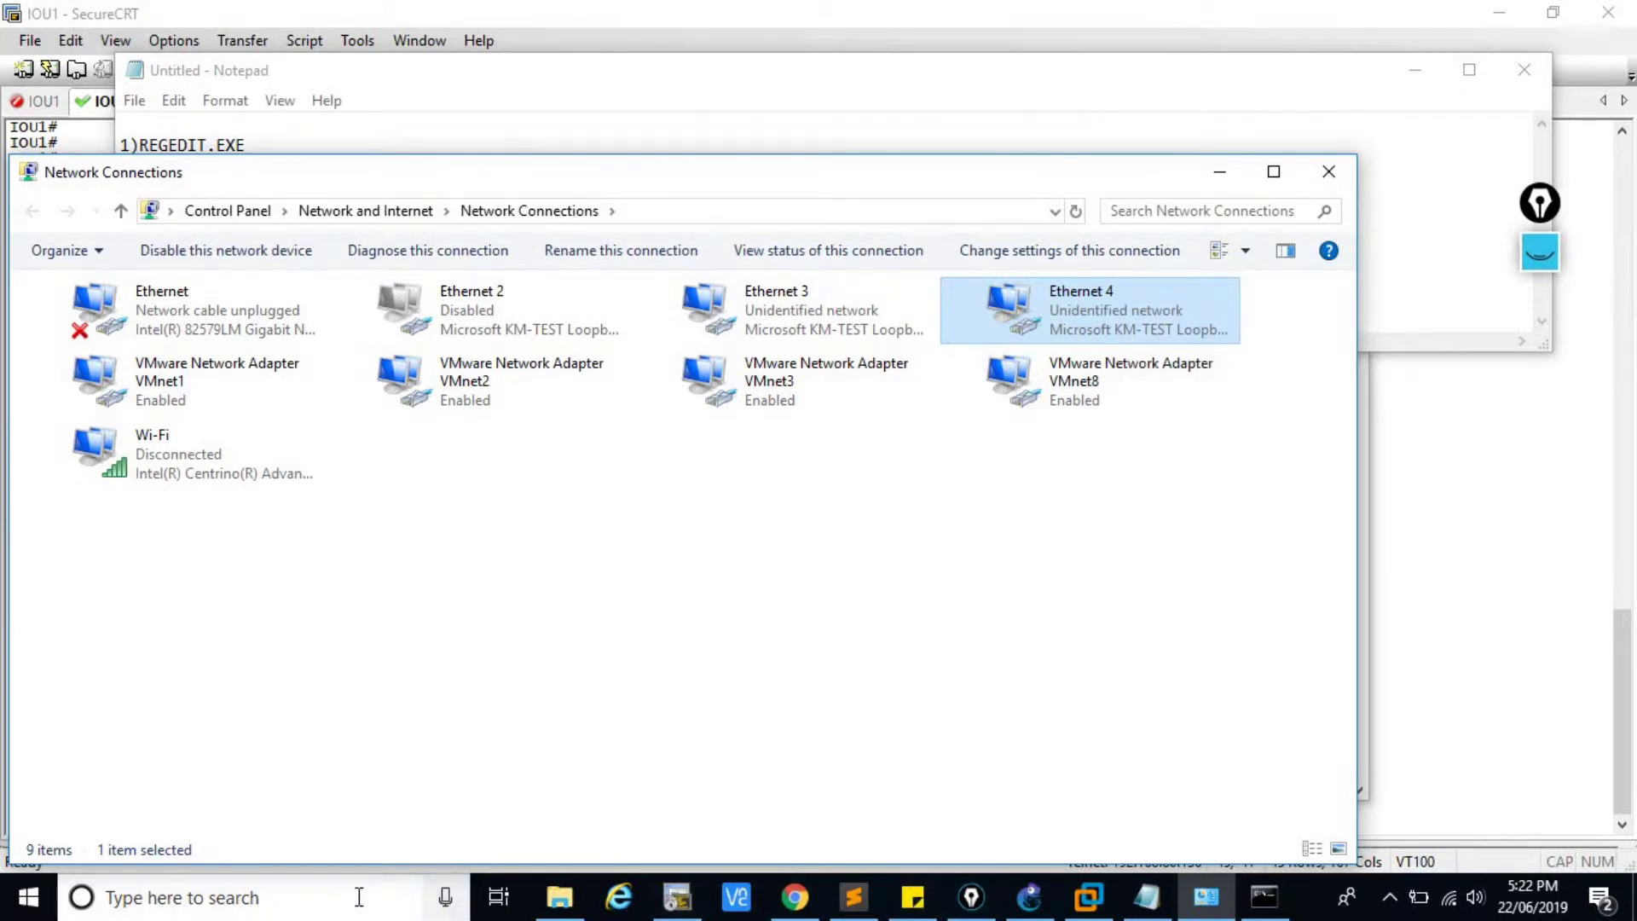
Reopen Registry Editor at sub-key 0019 and look through its values for NdisDeviceType
key("super+r")
left_click(193, 825)
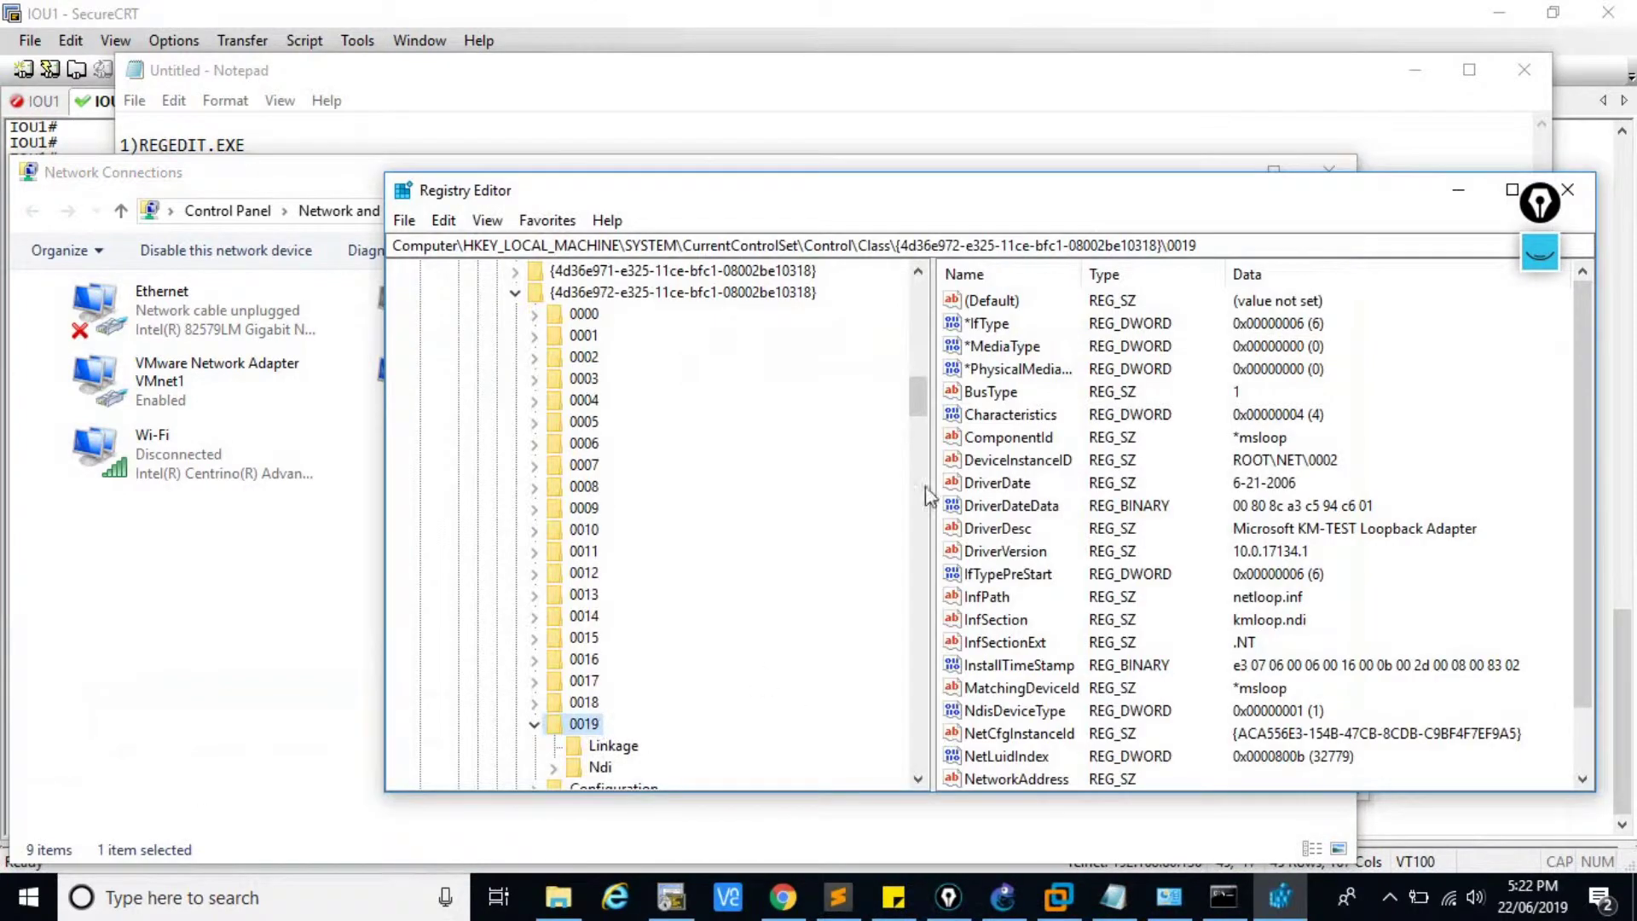
scroll(757, 673, "down", 6)
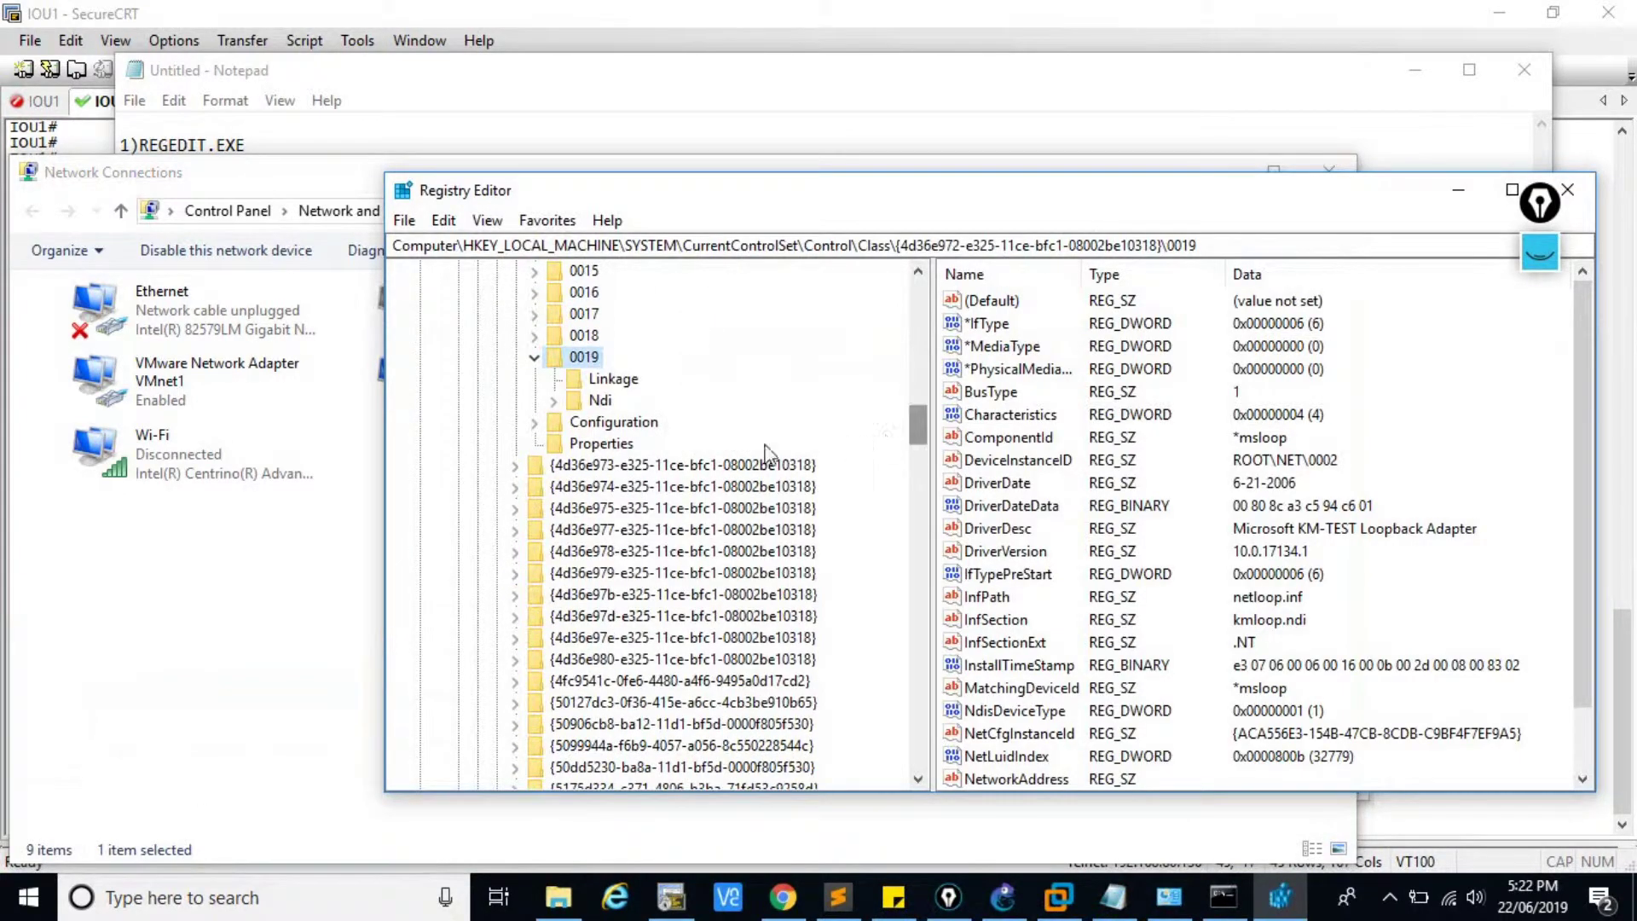
left_click_drag(1573, 619, 1577, 661)
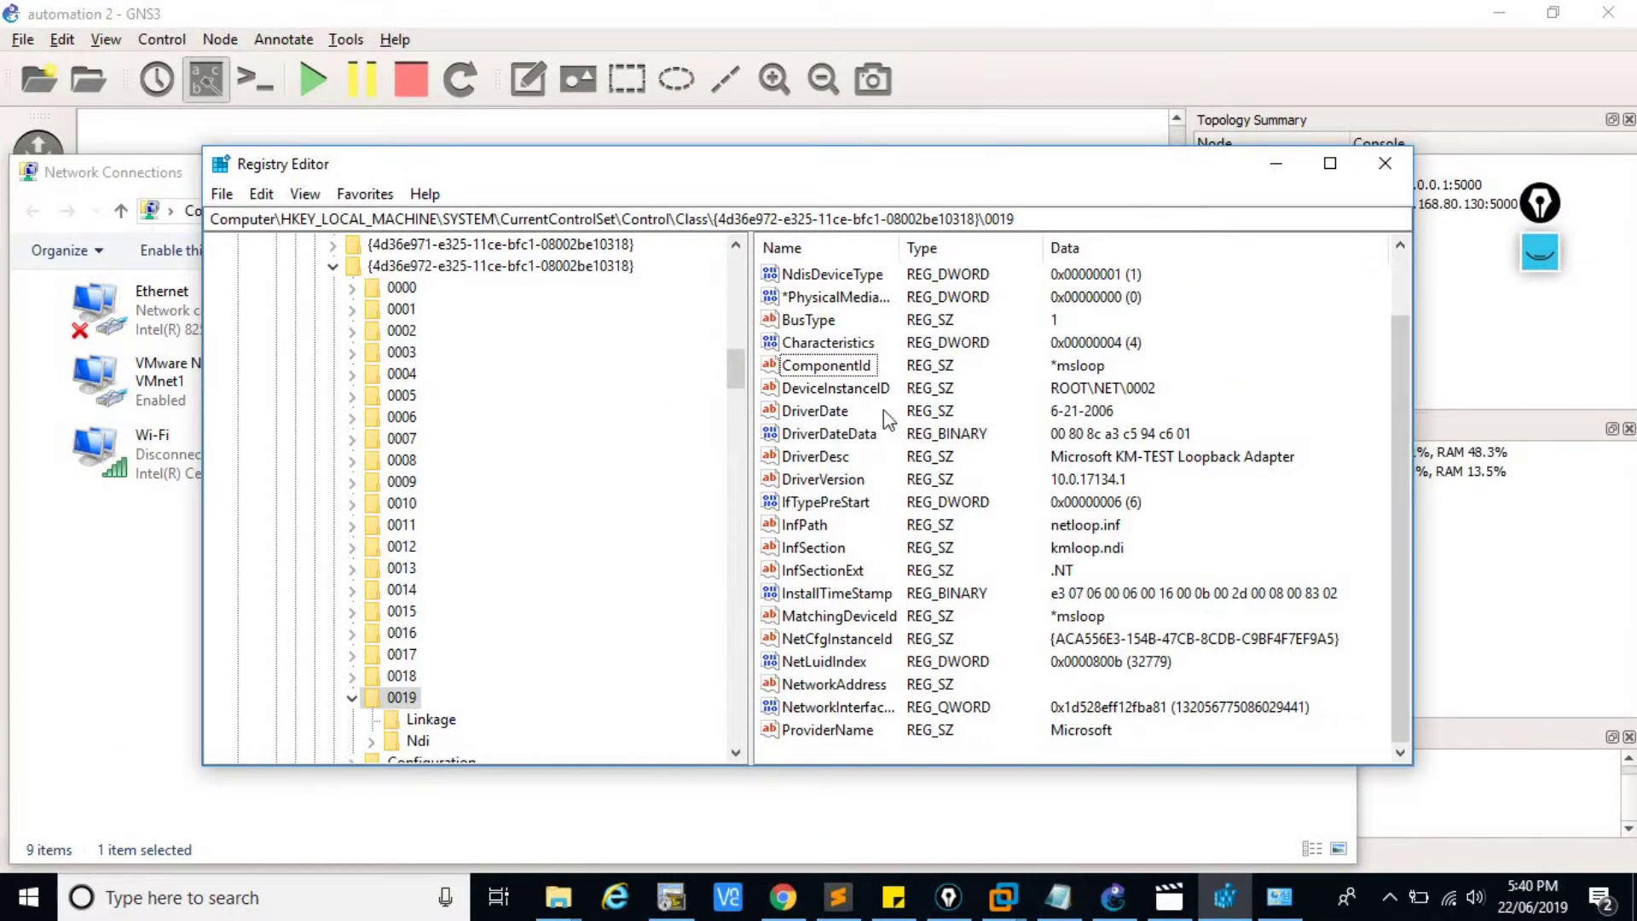
left_click(816, 277)
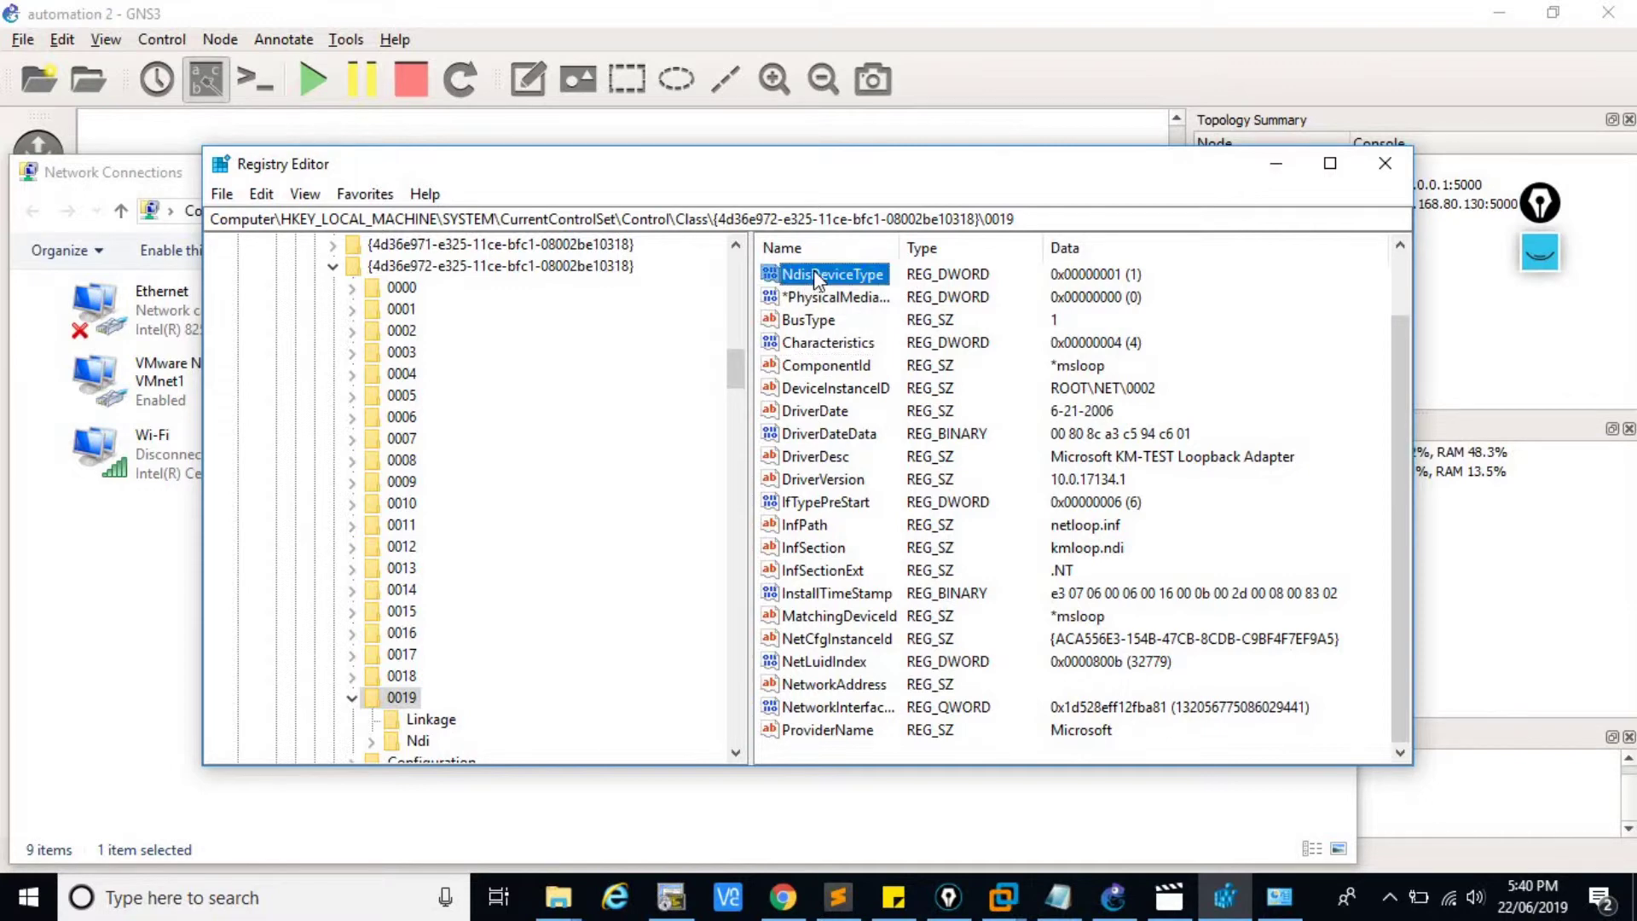
Check the exact spelling in the Notepad notes and rename the NdisDeviceType value in sub-key 0019 to *NdisDeviceType
left_click(1058, 897)
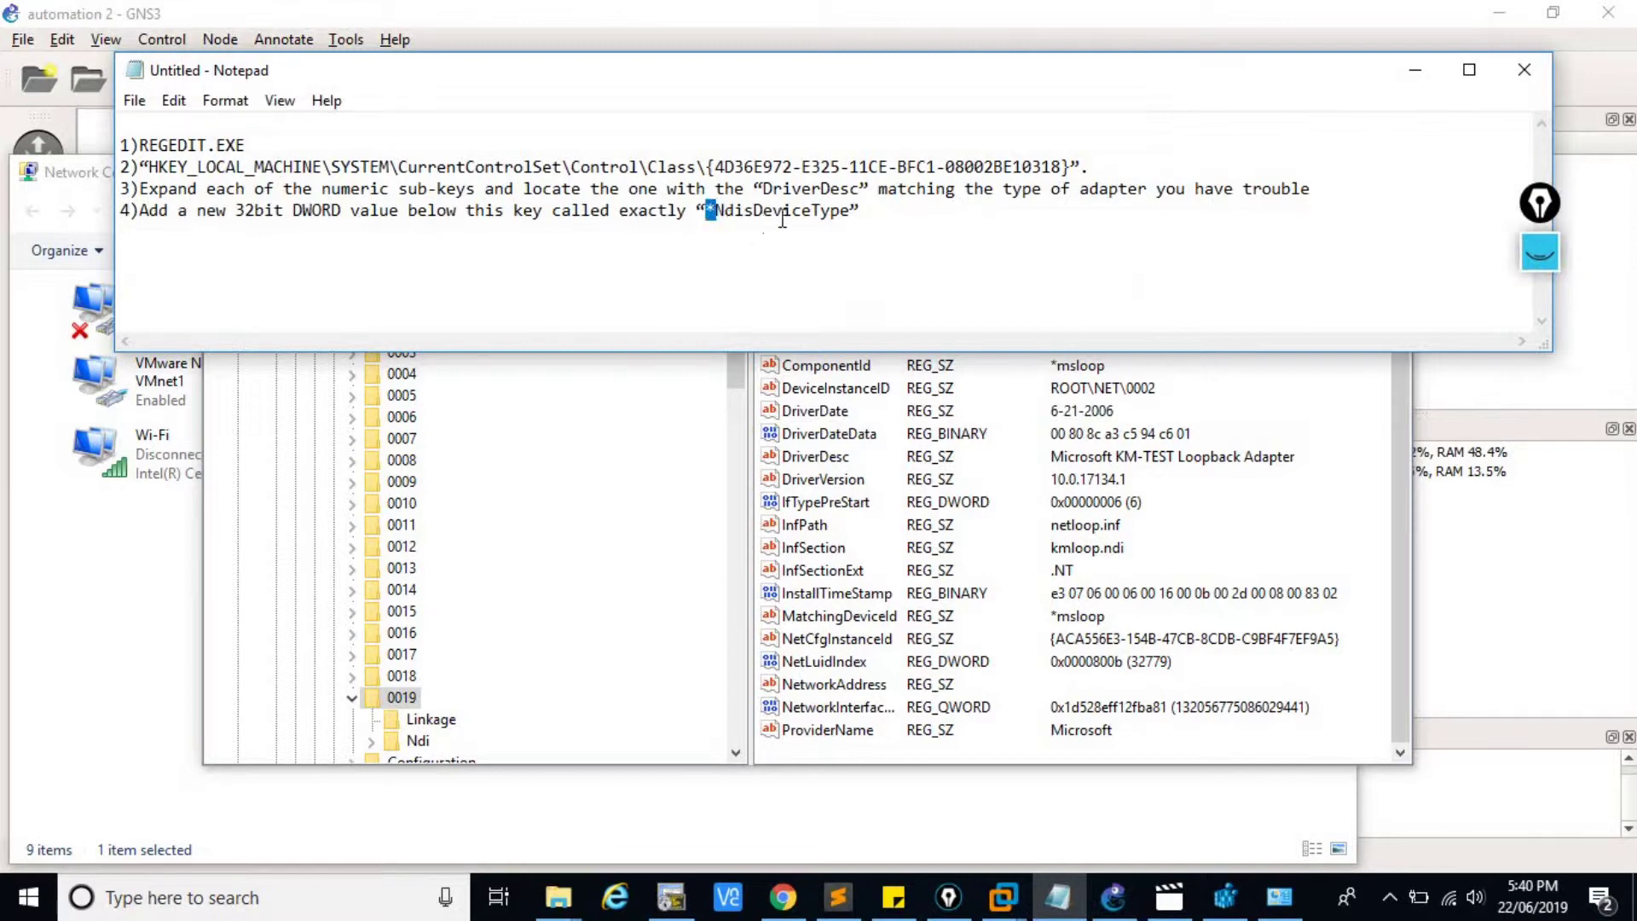
left_click(853, 389)
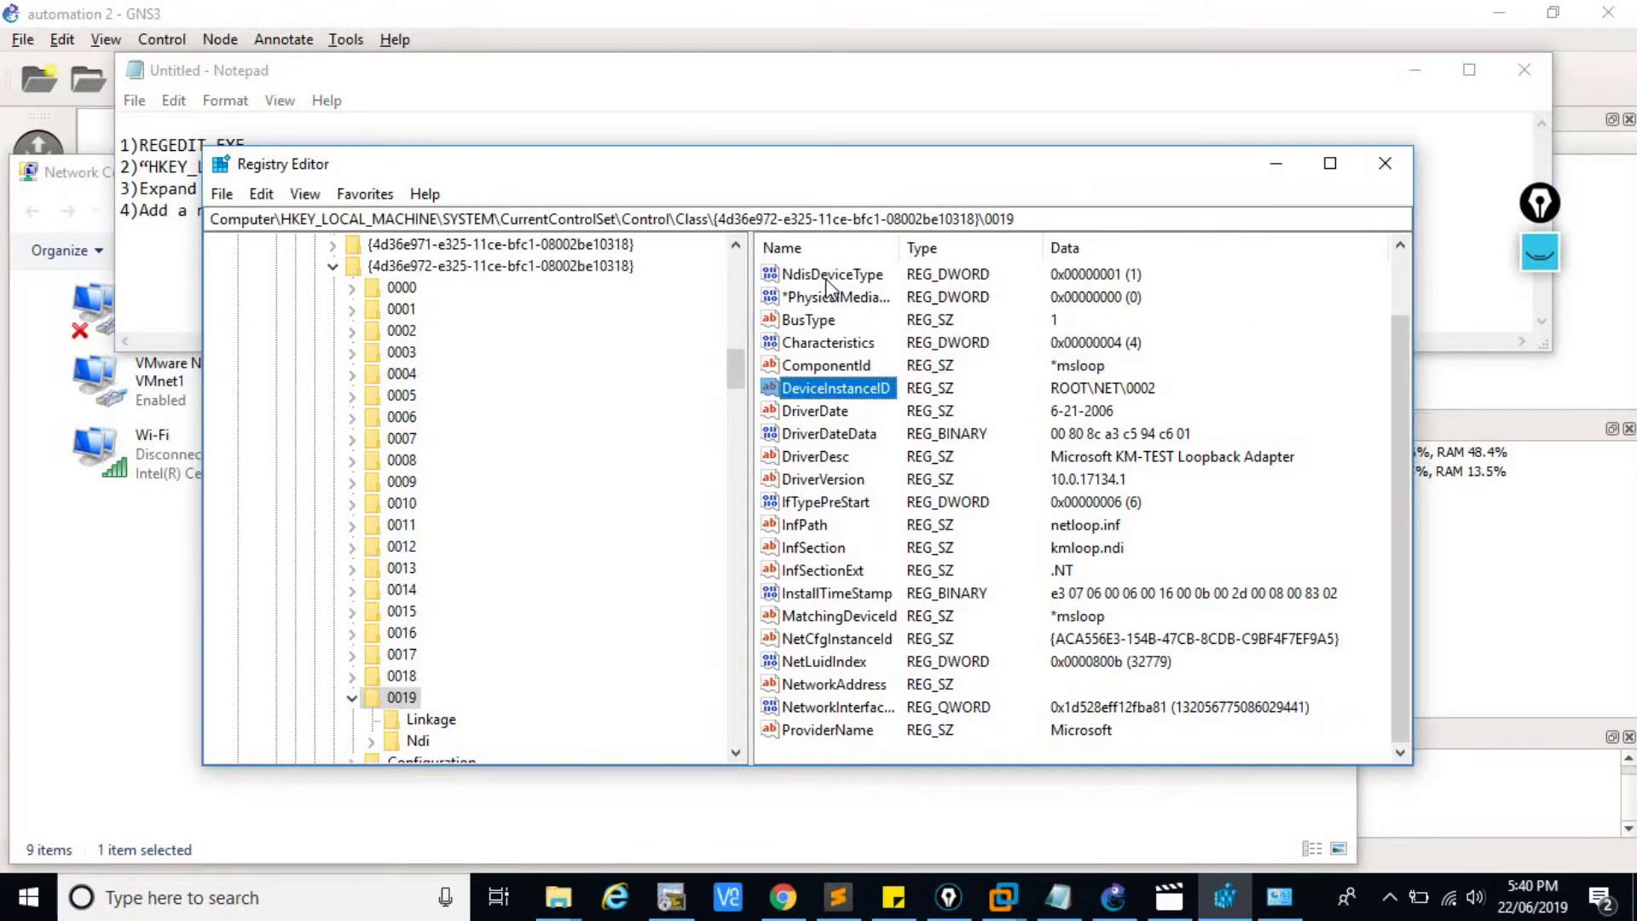
right_click(825, 279)
left_click(895, 376)
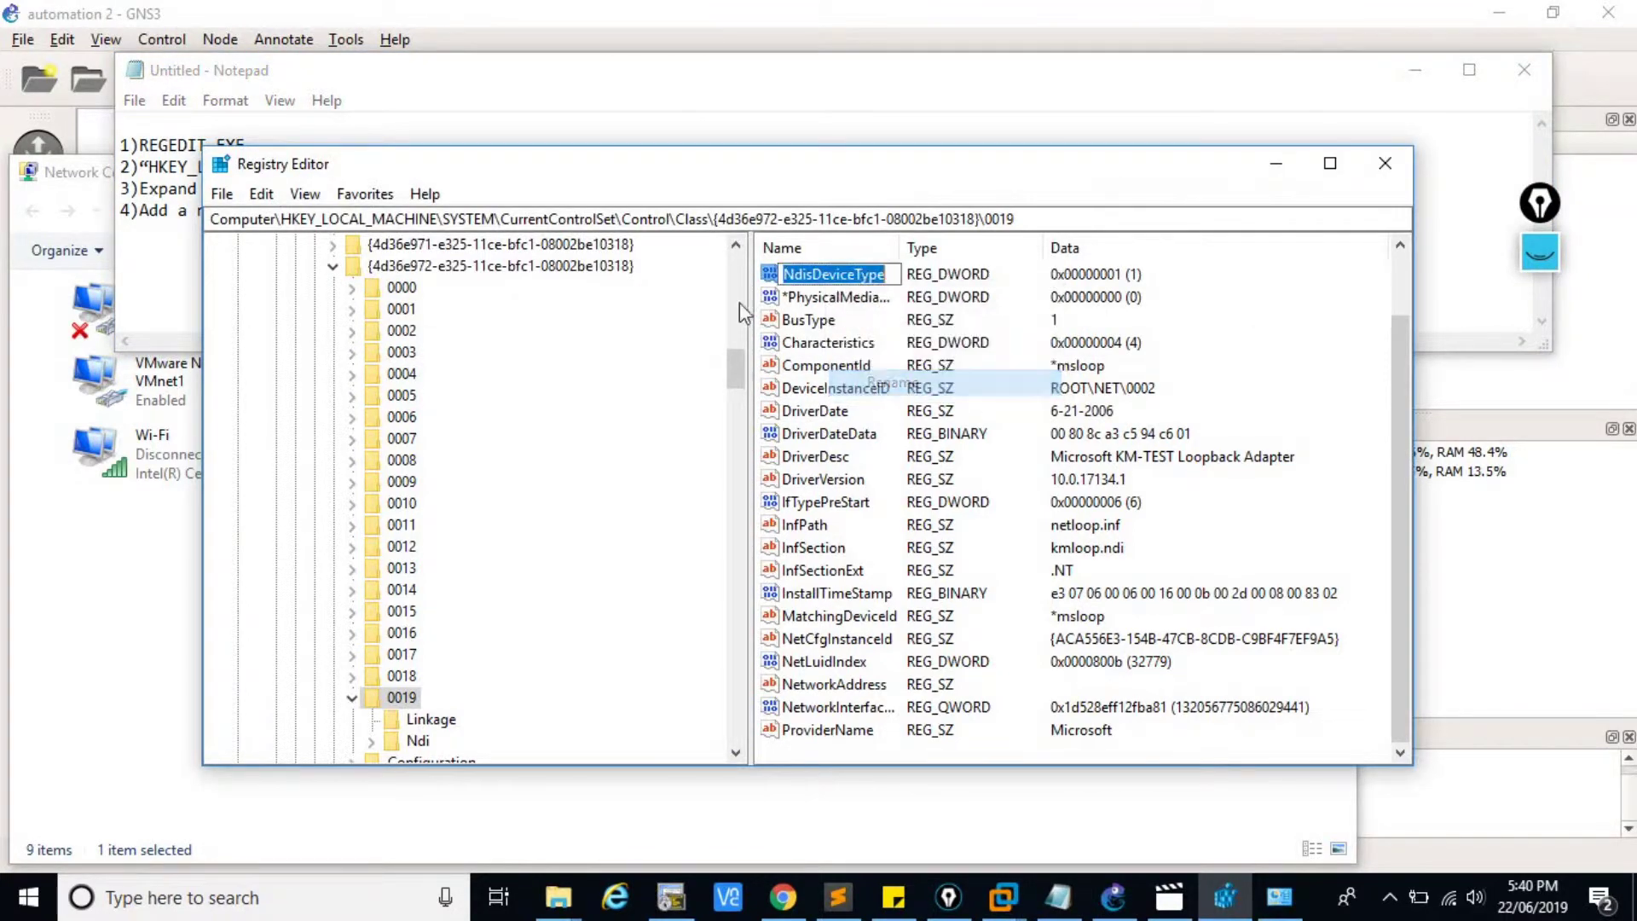
left_click(782, 276)
type("*")
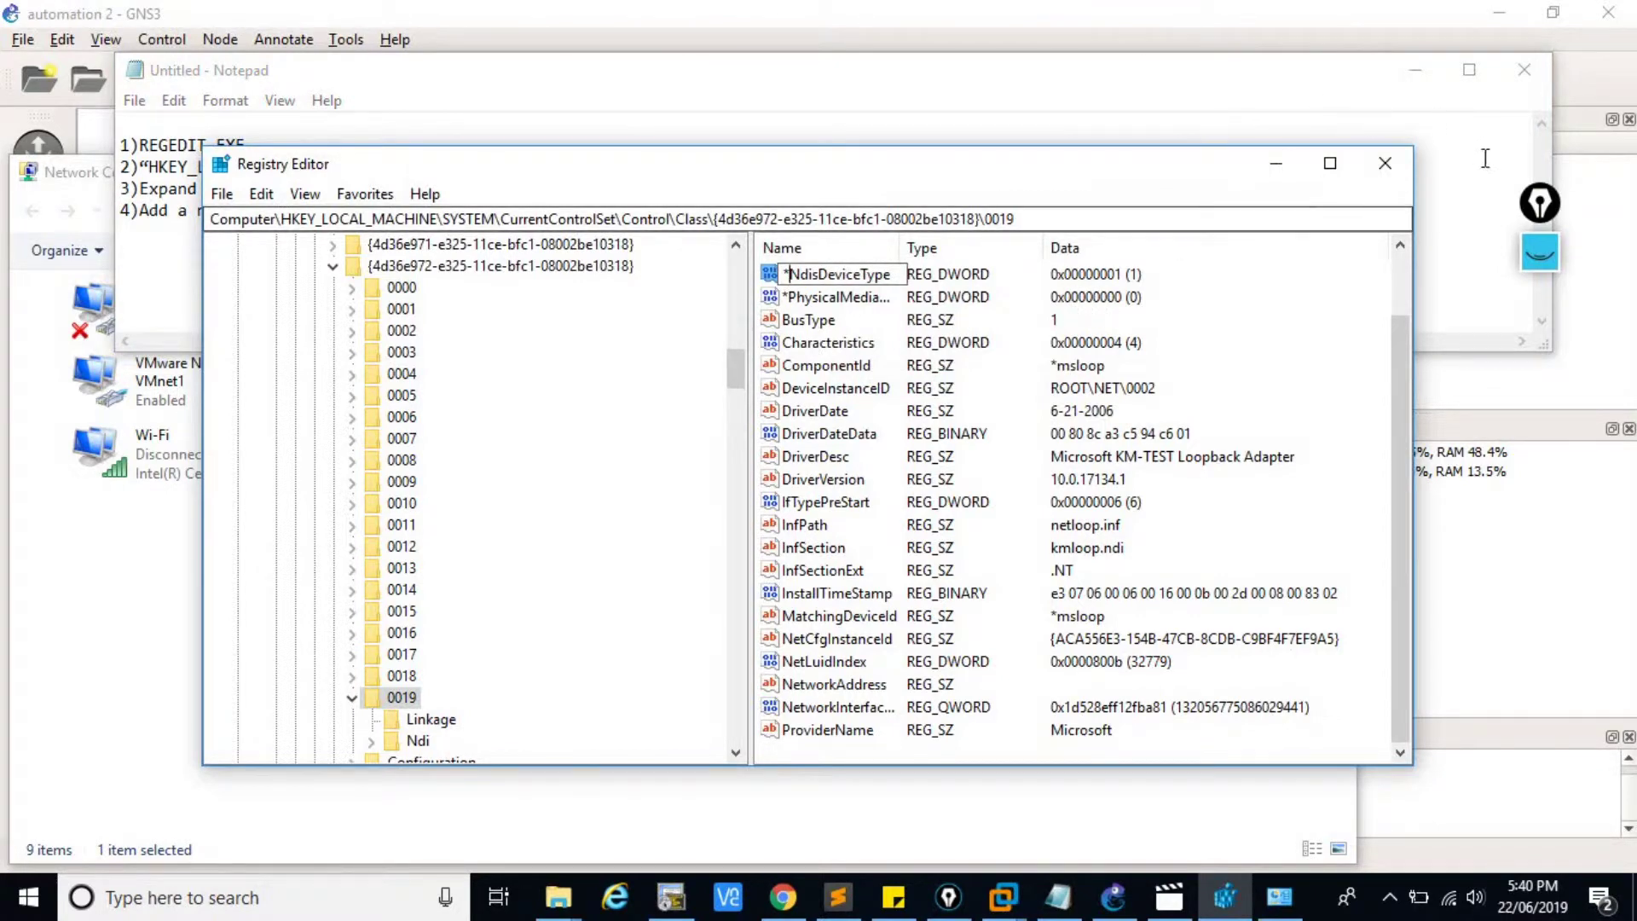
key("alt+Tab")
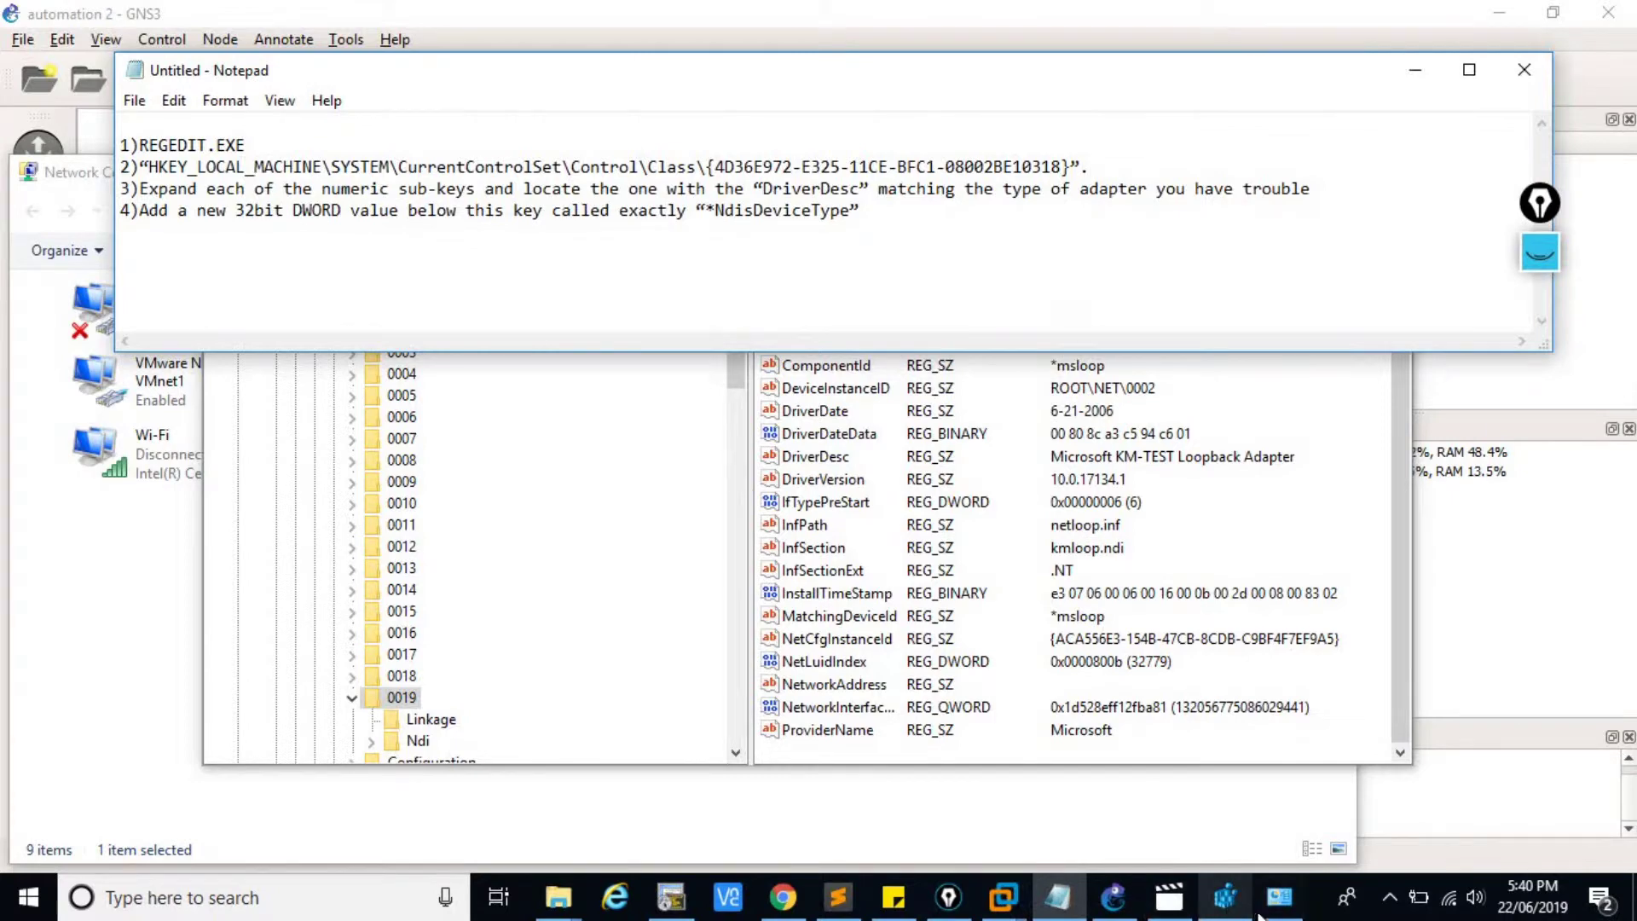
Switch to Network Connections and enable the Ethernet 4 loopback adapter
left_click(1279, 898)
right_click(1135, 334)
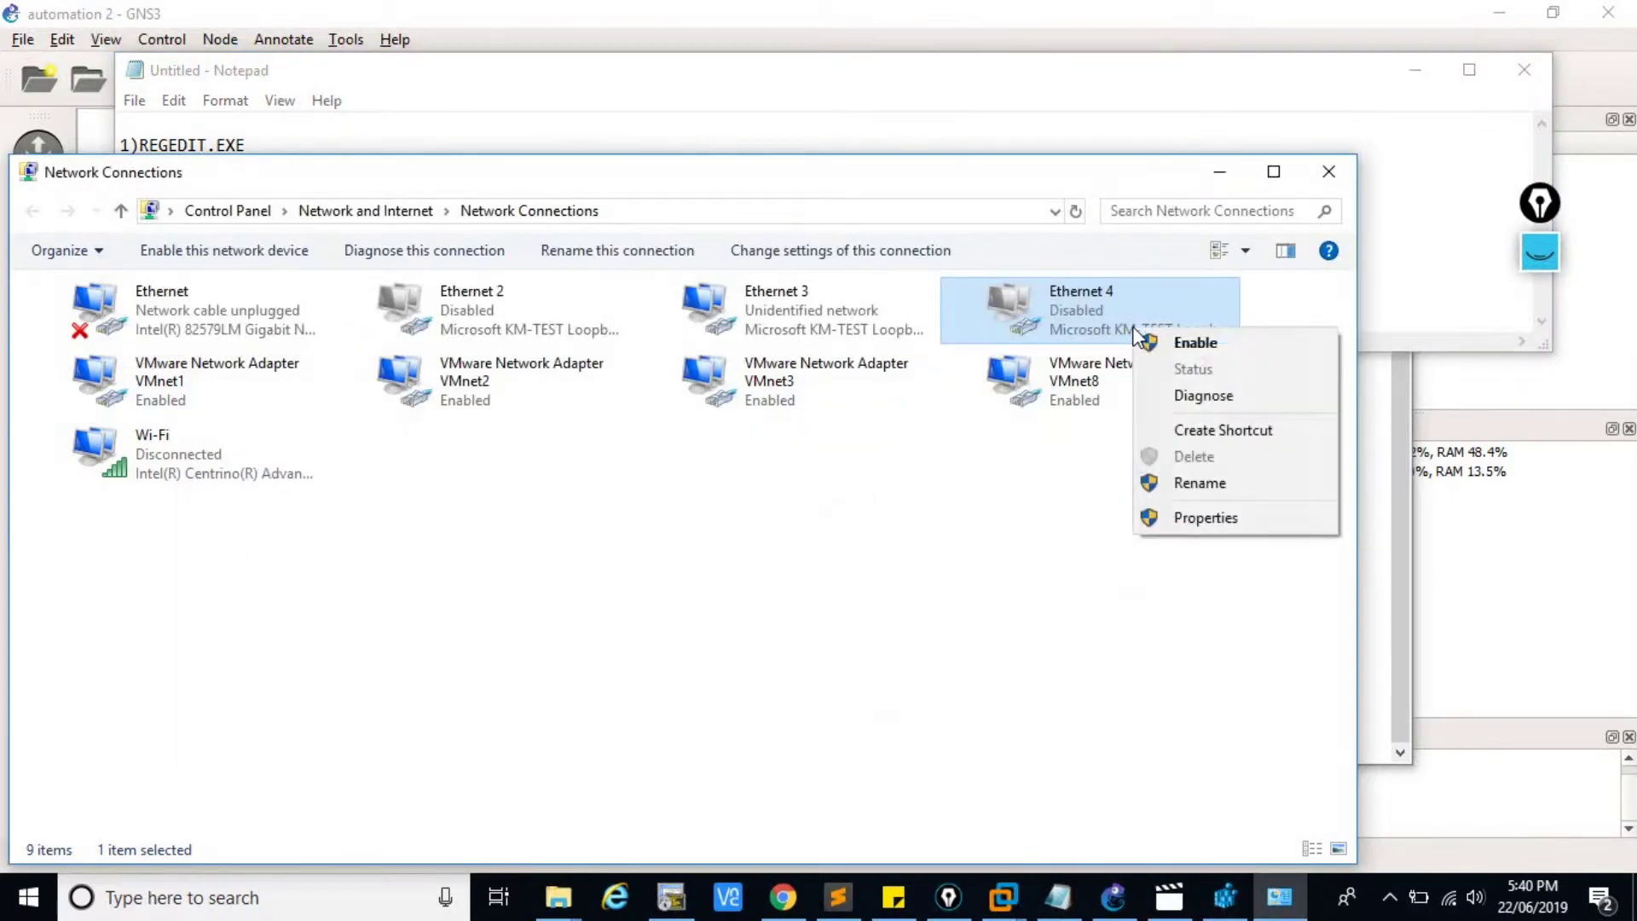
left_click(1184, 339)
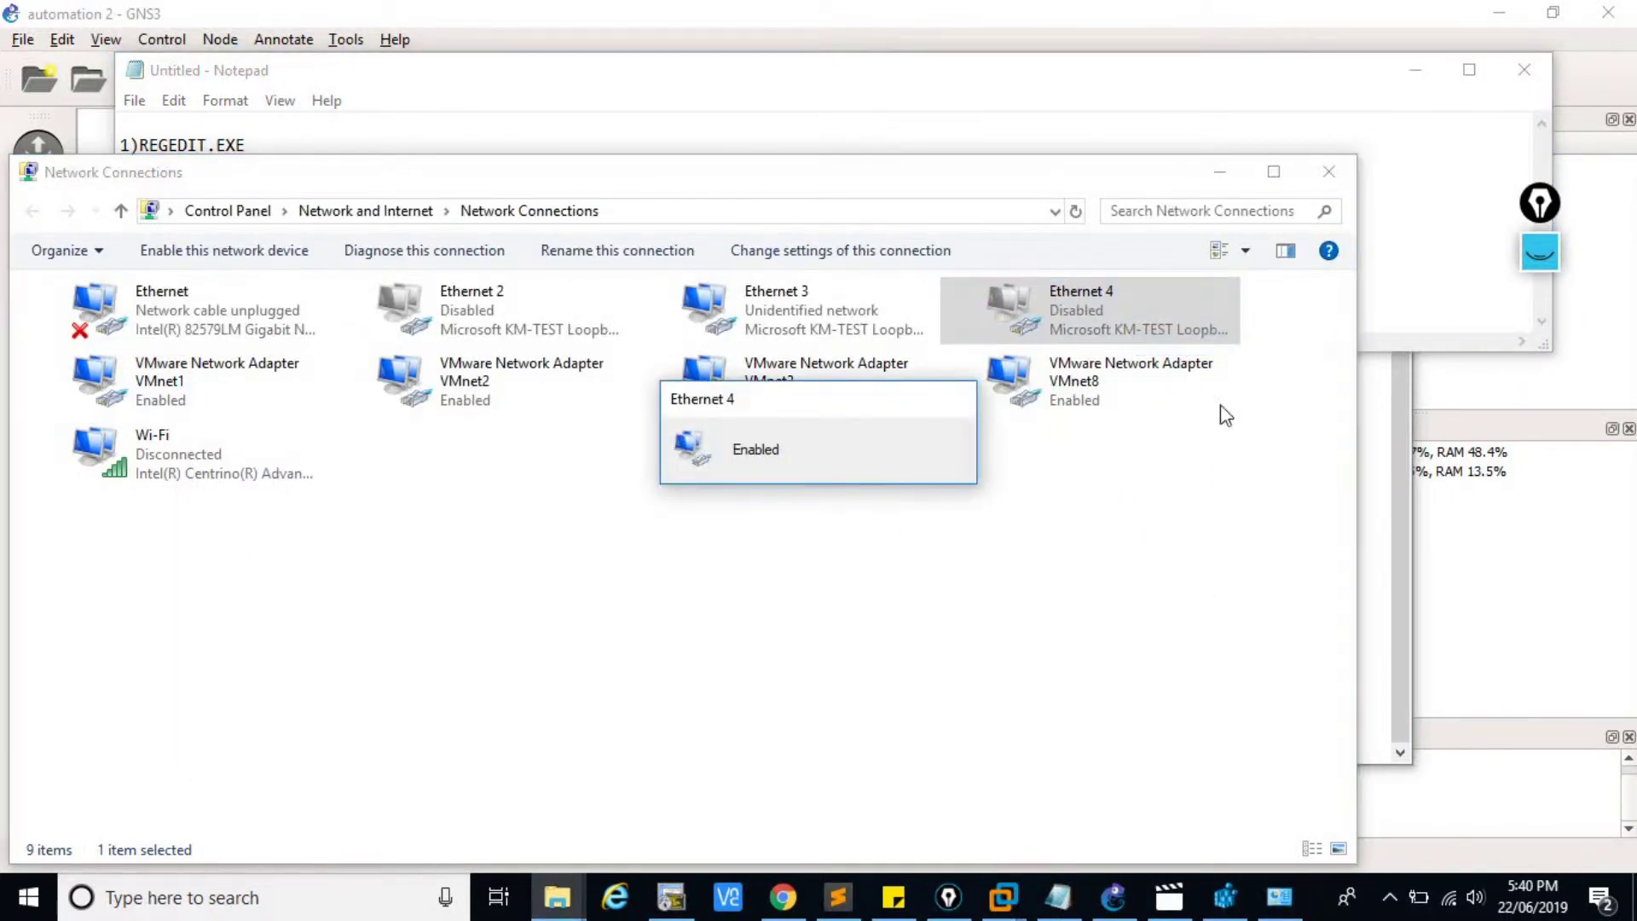
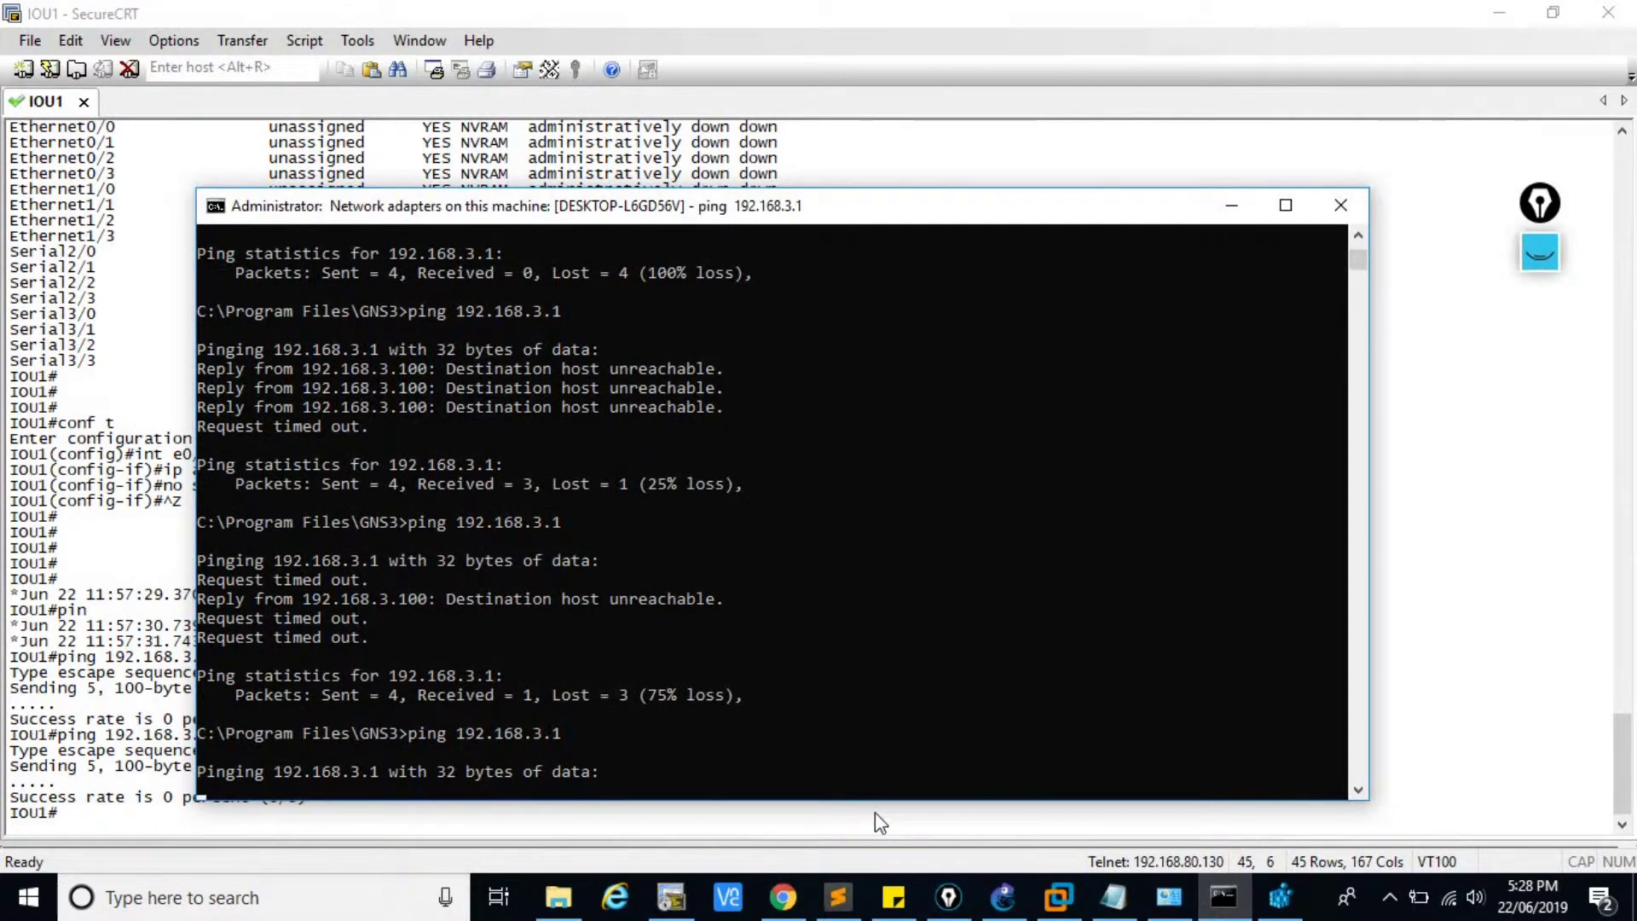
Stop all nodes in the GNS3 project automation 2 and exit GNS3
left_click(1161, 904)
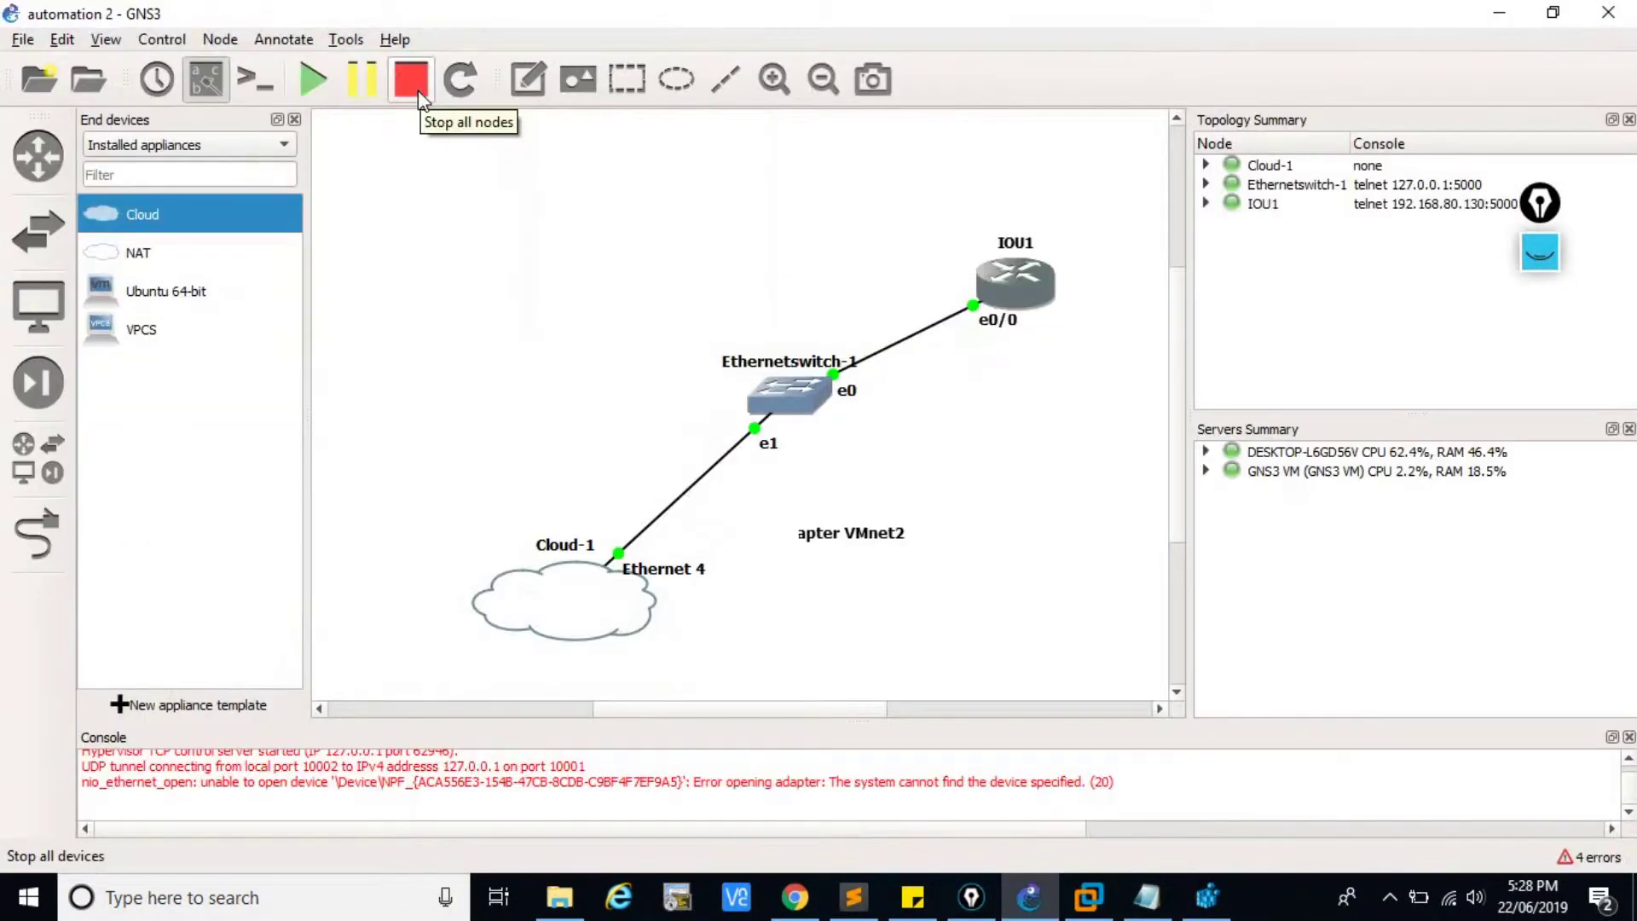
left_click(418, 85)
left_click(1608, 12)
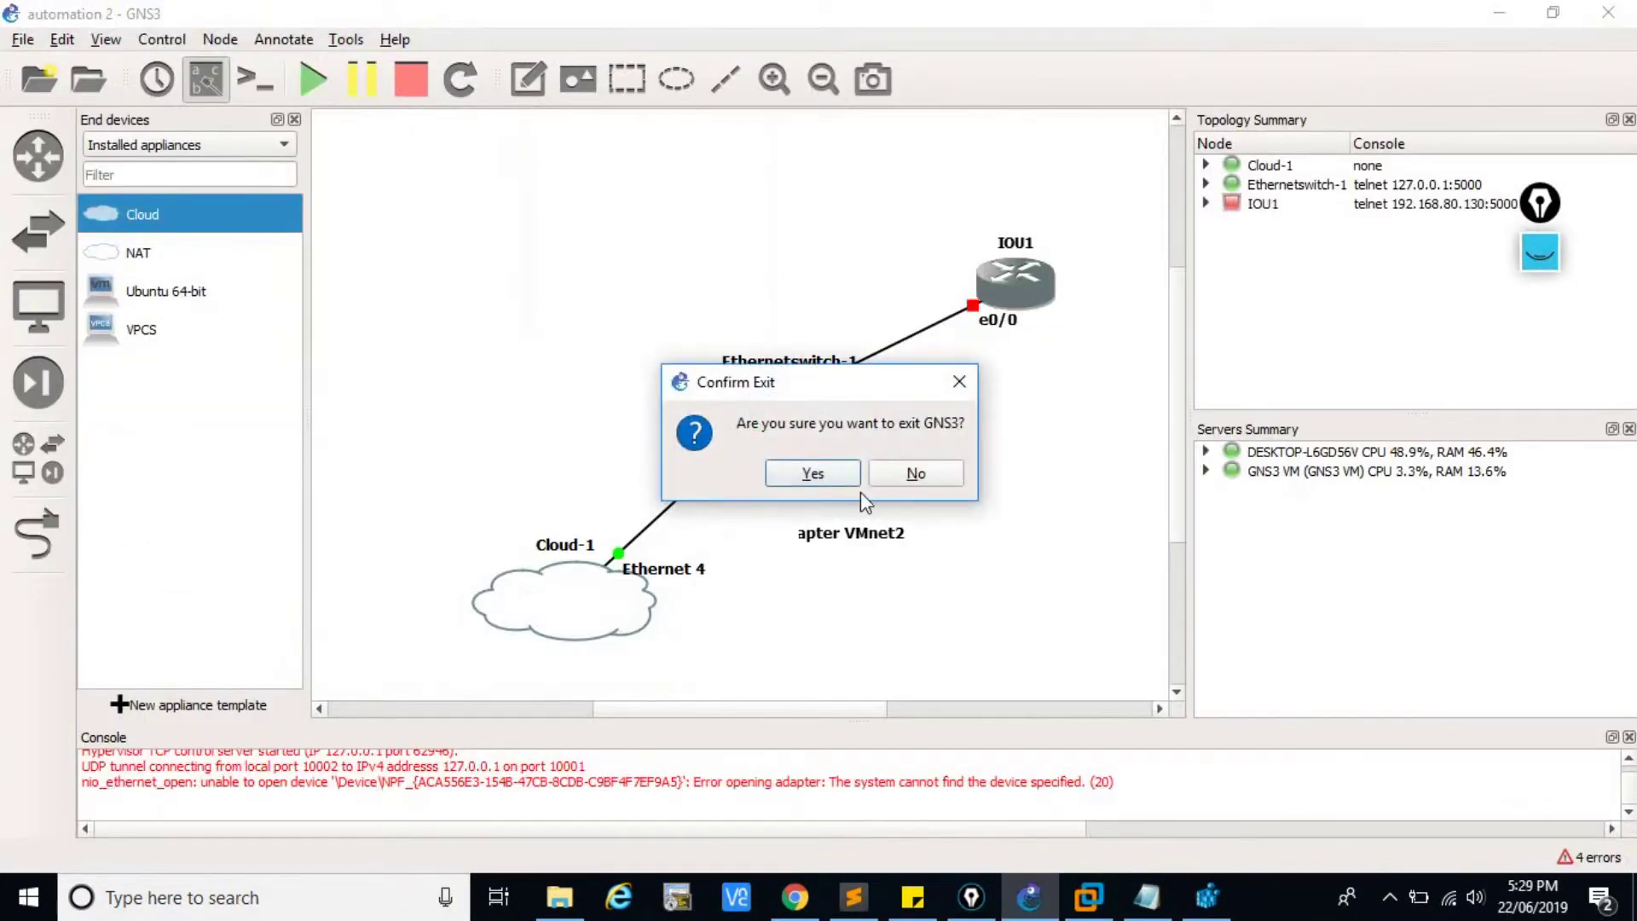
left_click(823, 473)
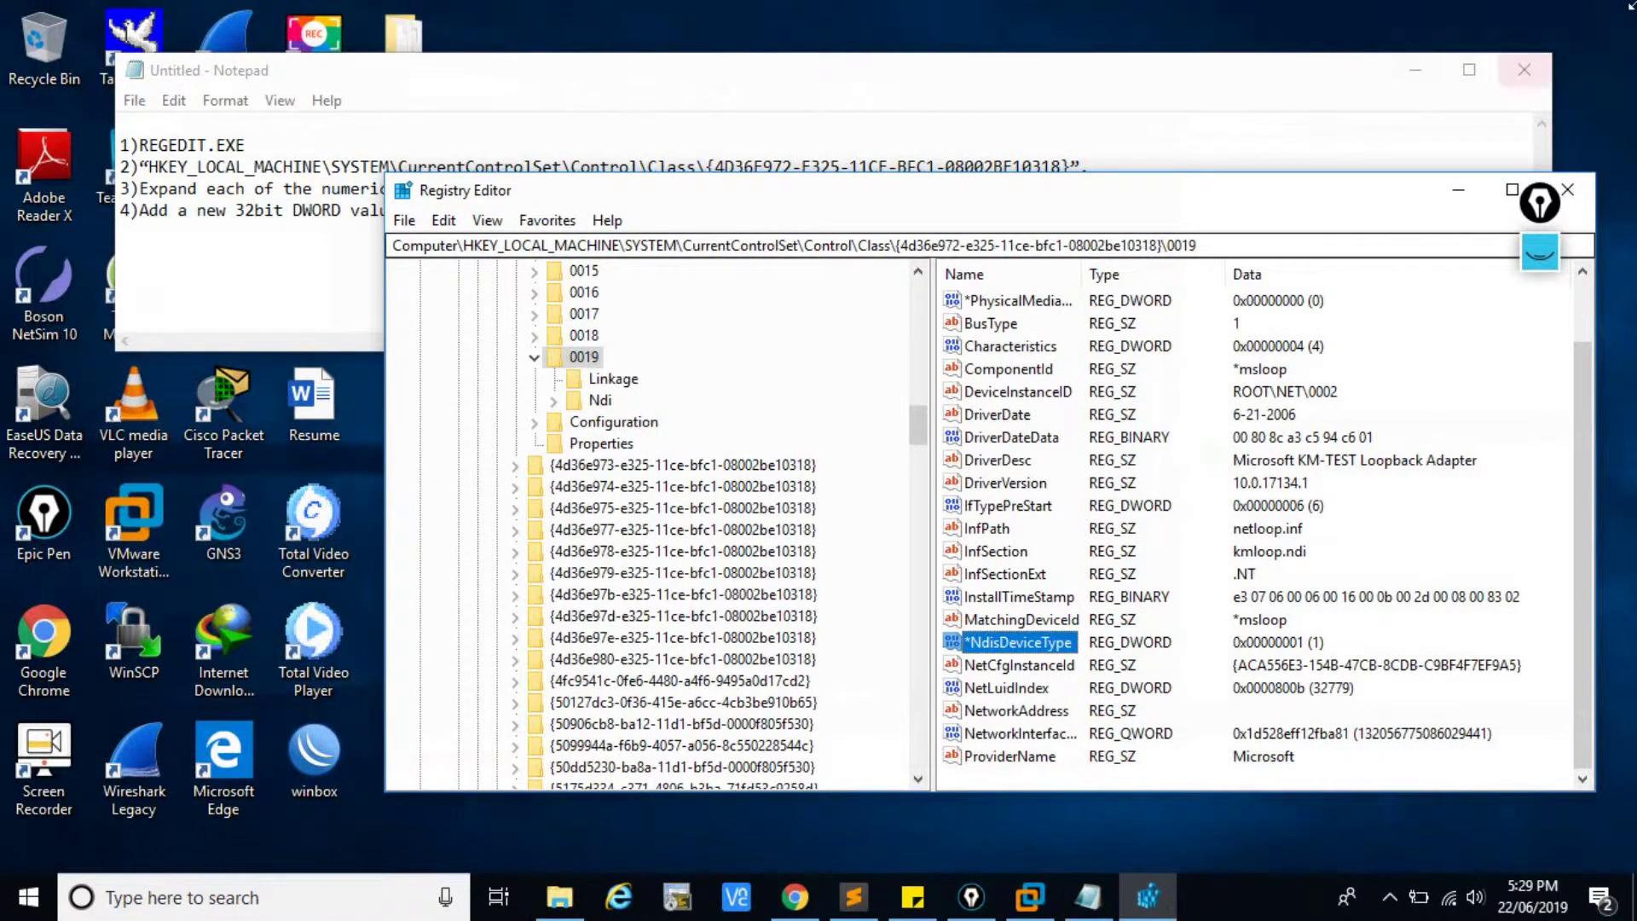
Close Registry Editor, minimize the Notepad notes and launch GNS3 from the desktop
left_click(1567, 189)
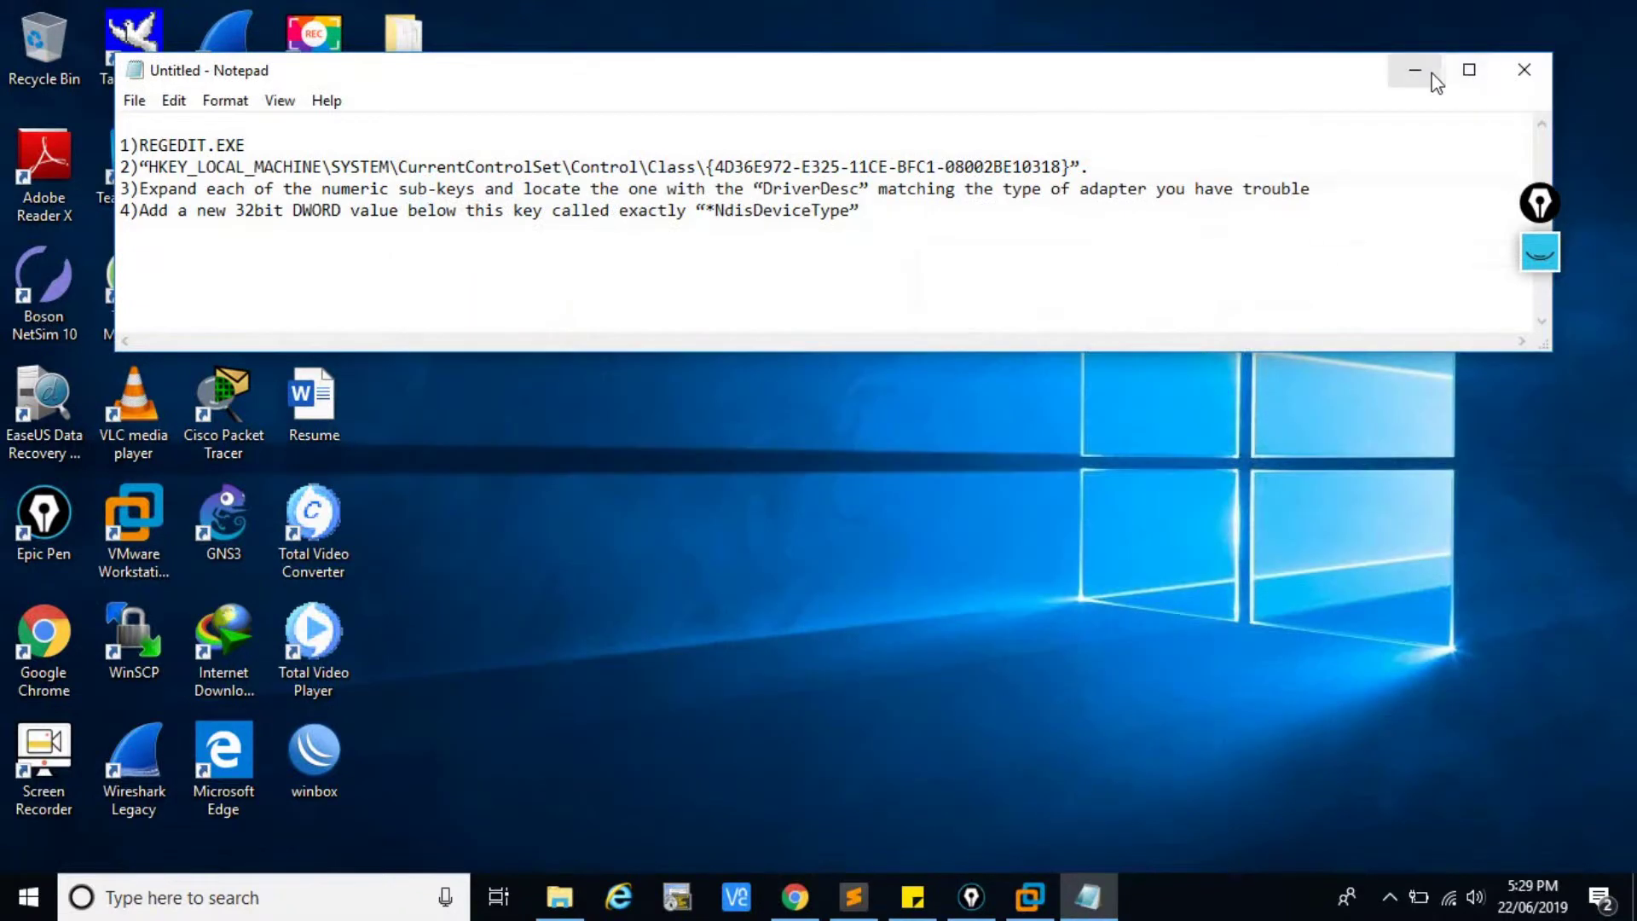
left_click(1415, 70)
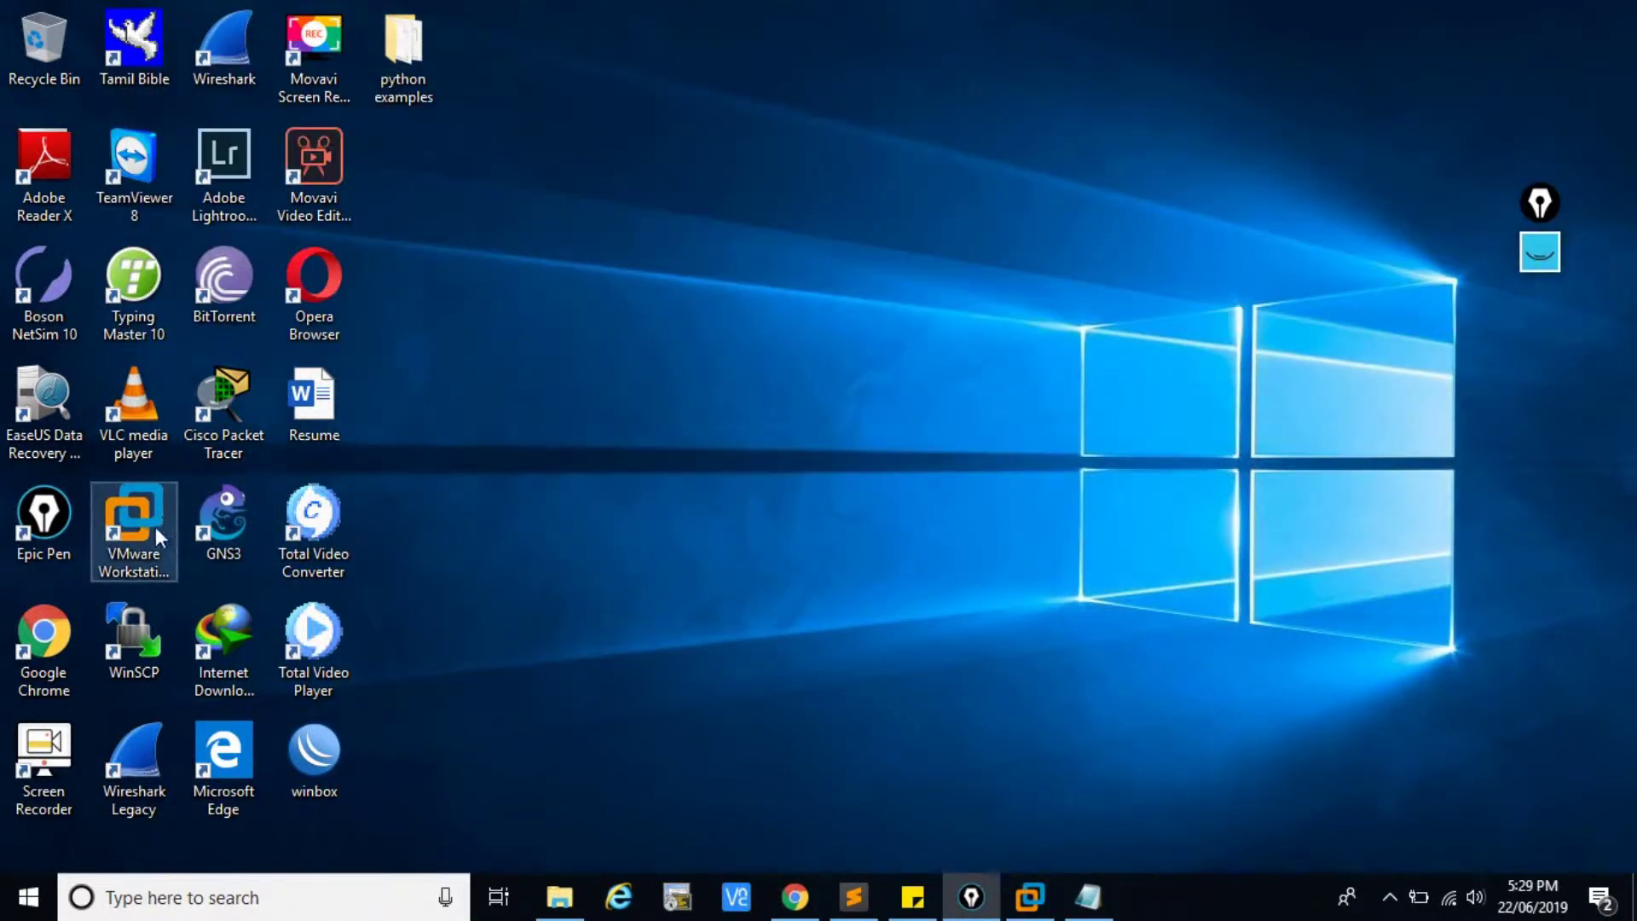
double_click(155, 525)
double_click(247, 539)
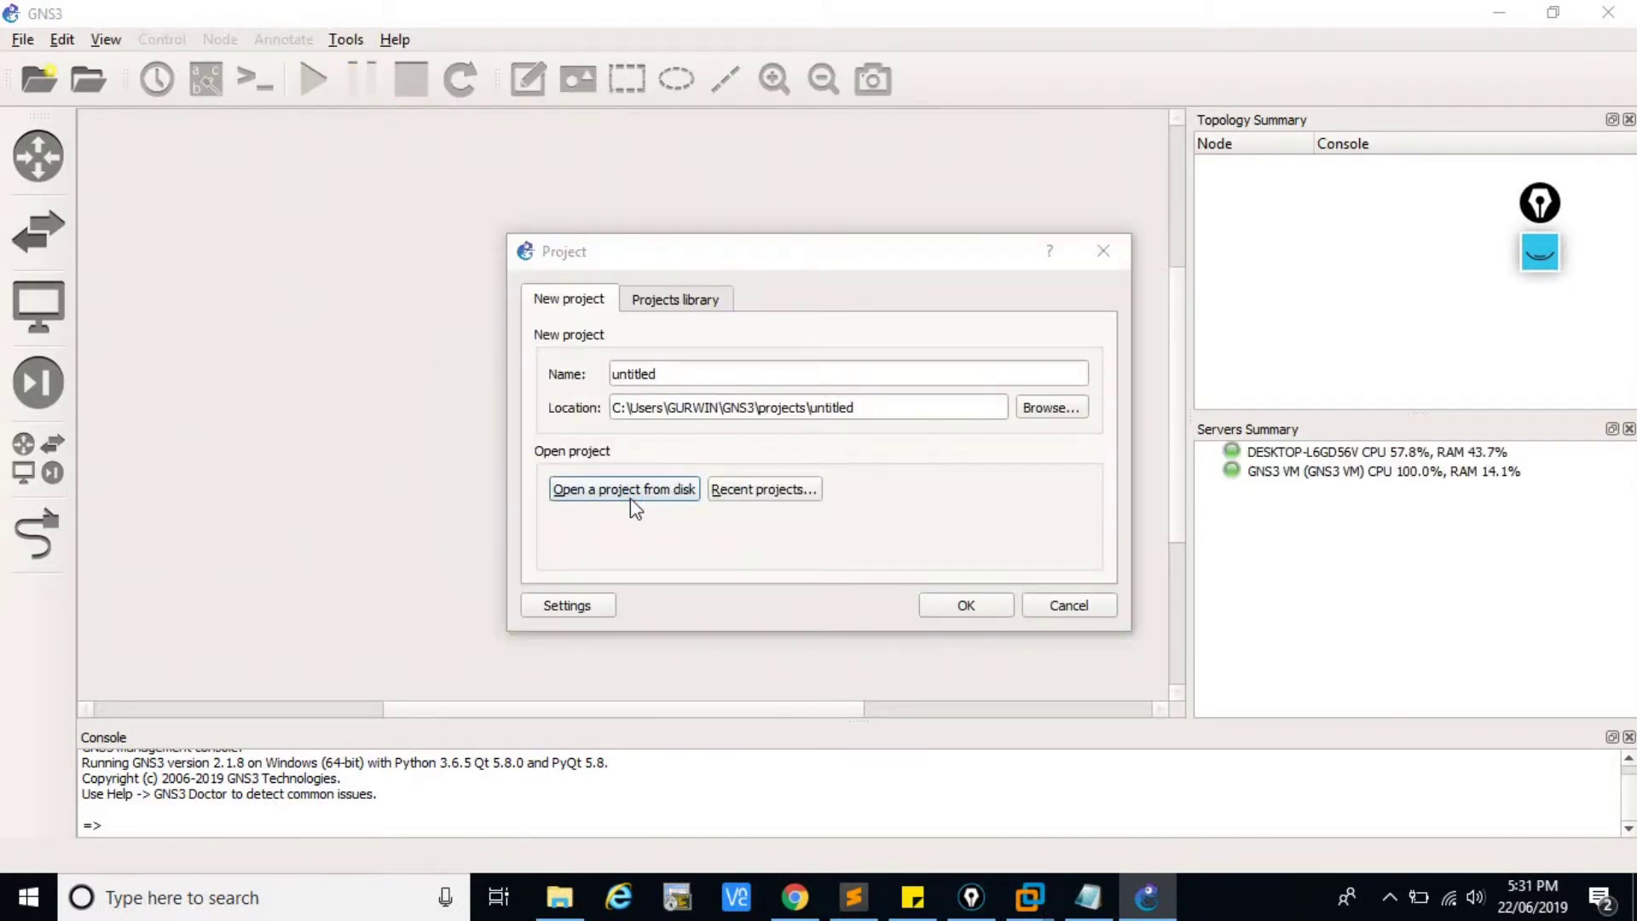
Open the project automation 2.gns3 from the automation 2 folder on disk
left_click(631, 498)
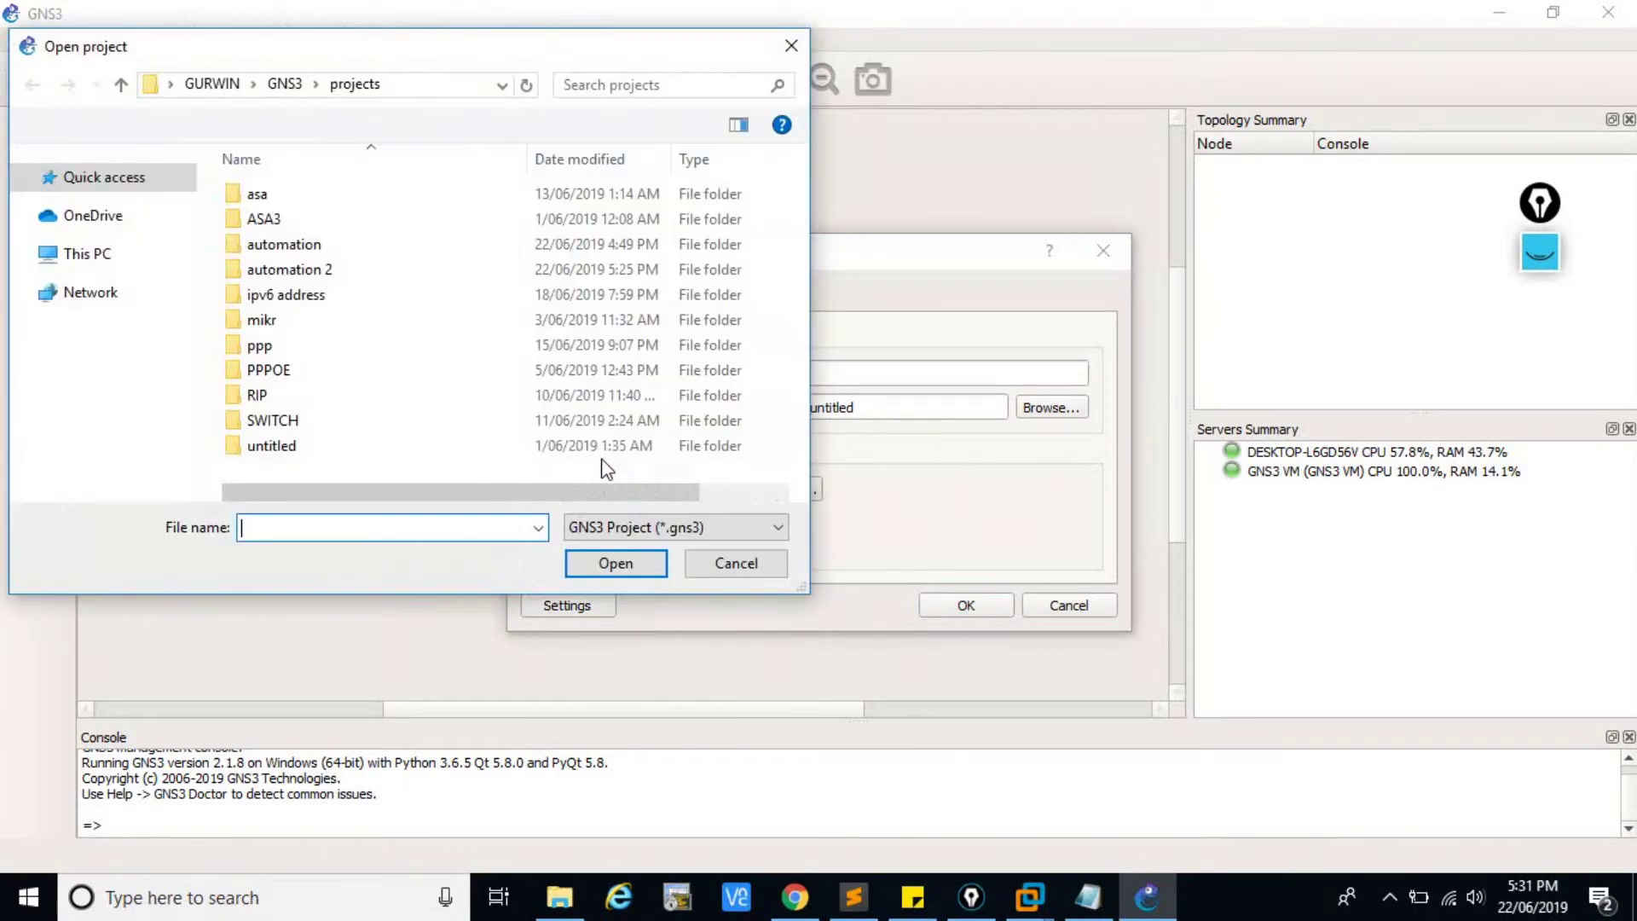
double_click(313, 271)
left_click(339, 220)
left_click(626, 569)
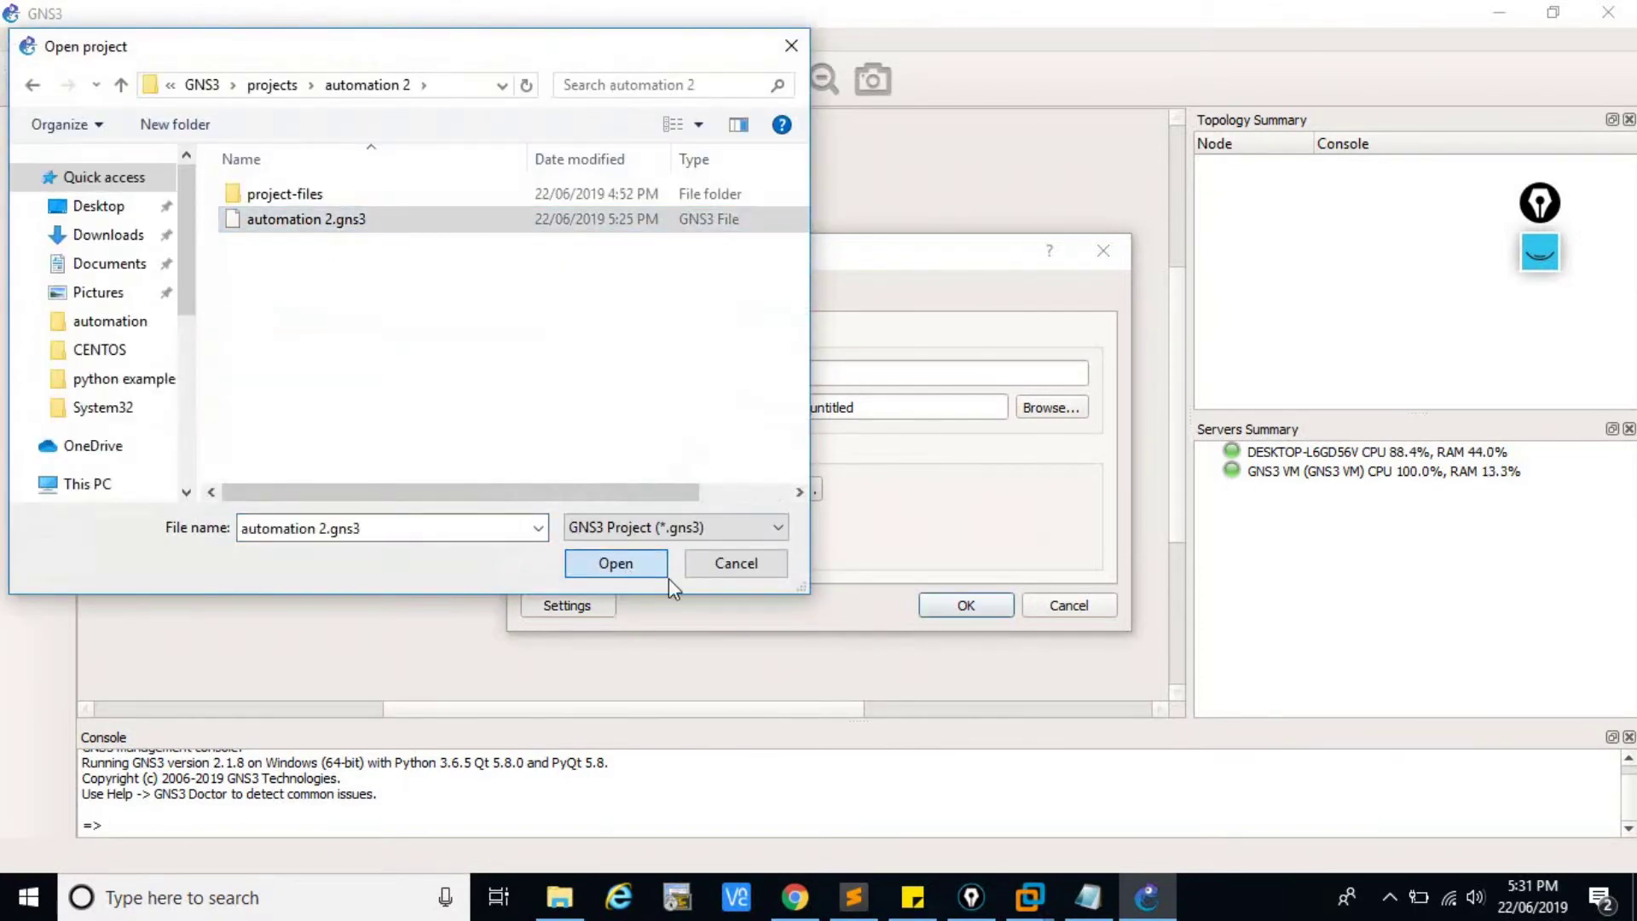
left_click(960, 609)
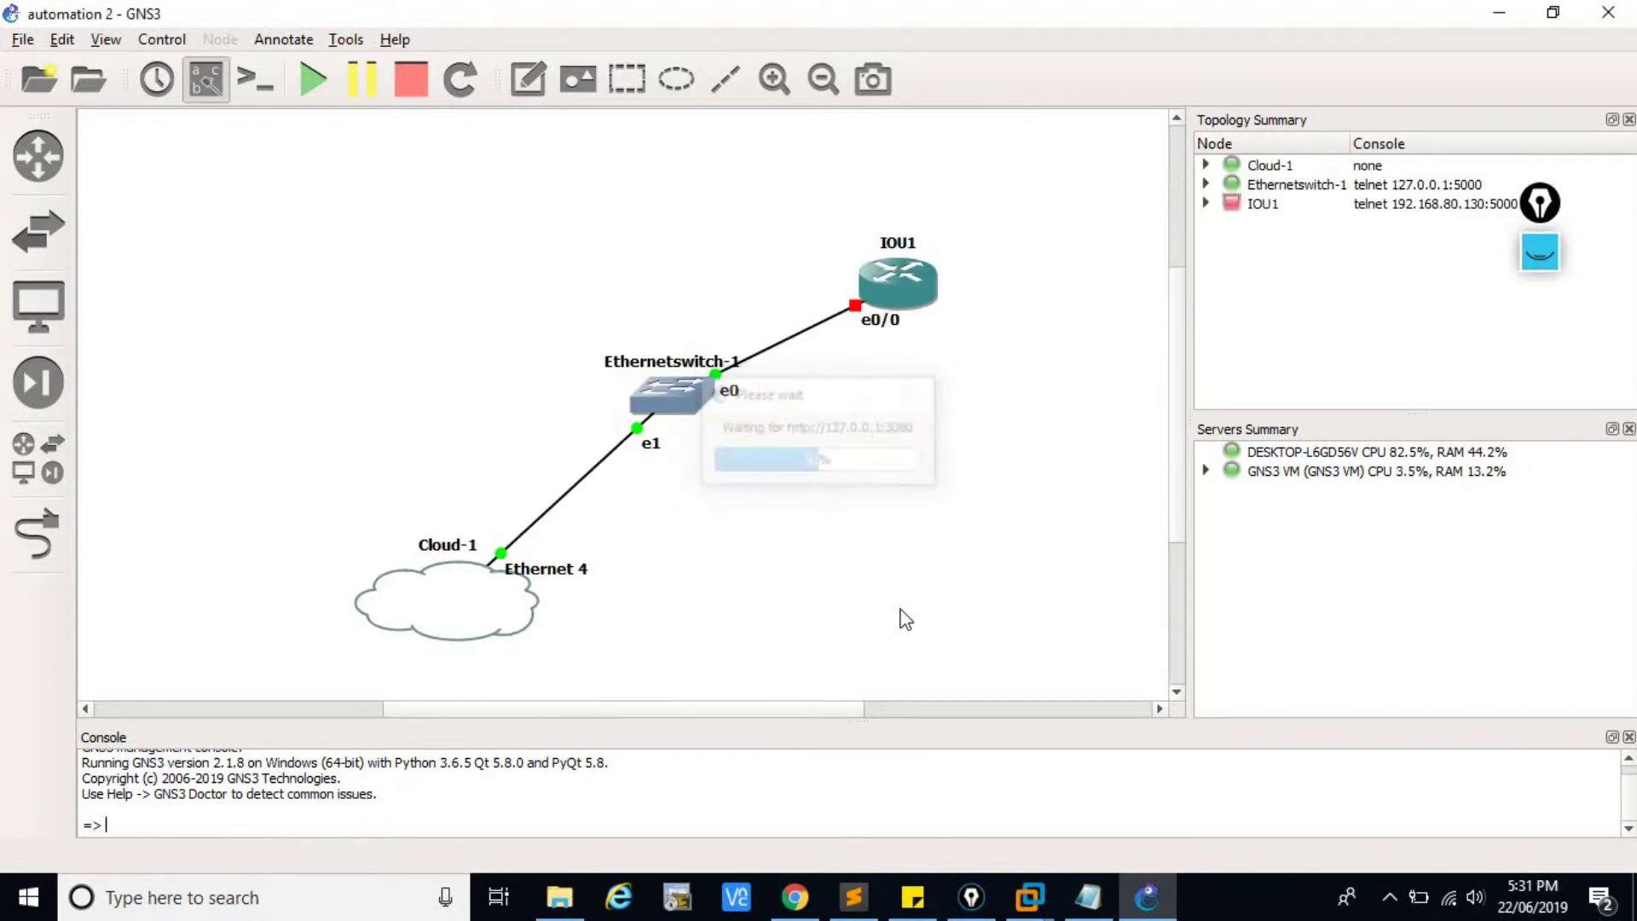
Start all nodes in the topology and open the console of router IOU1
left_click(311, 81)
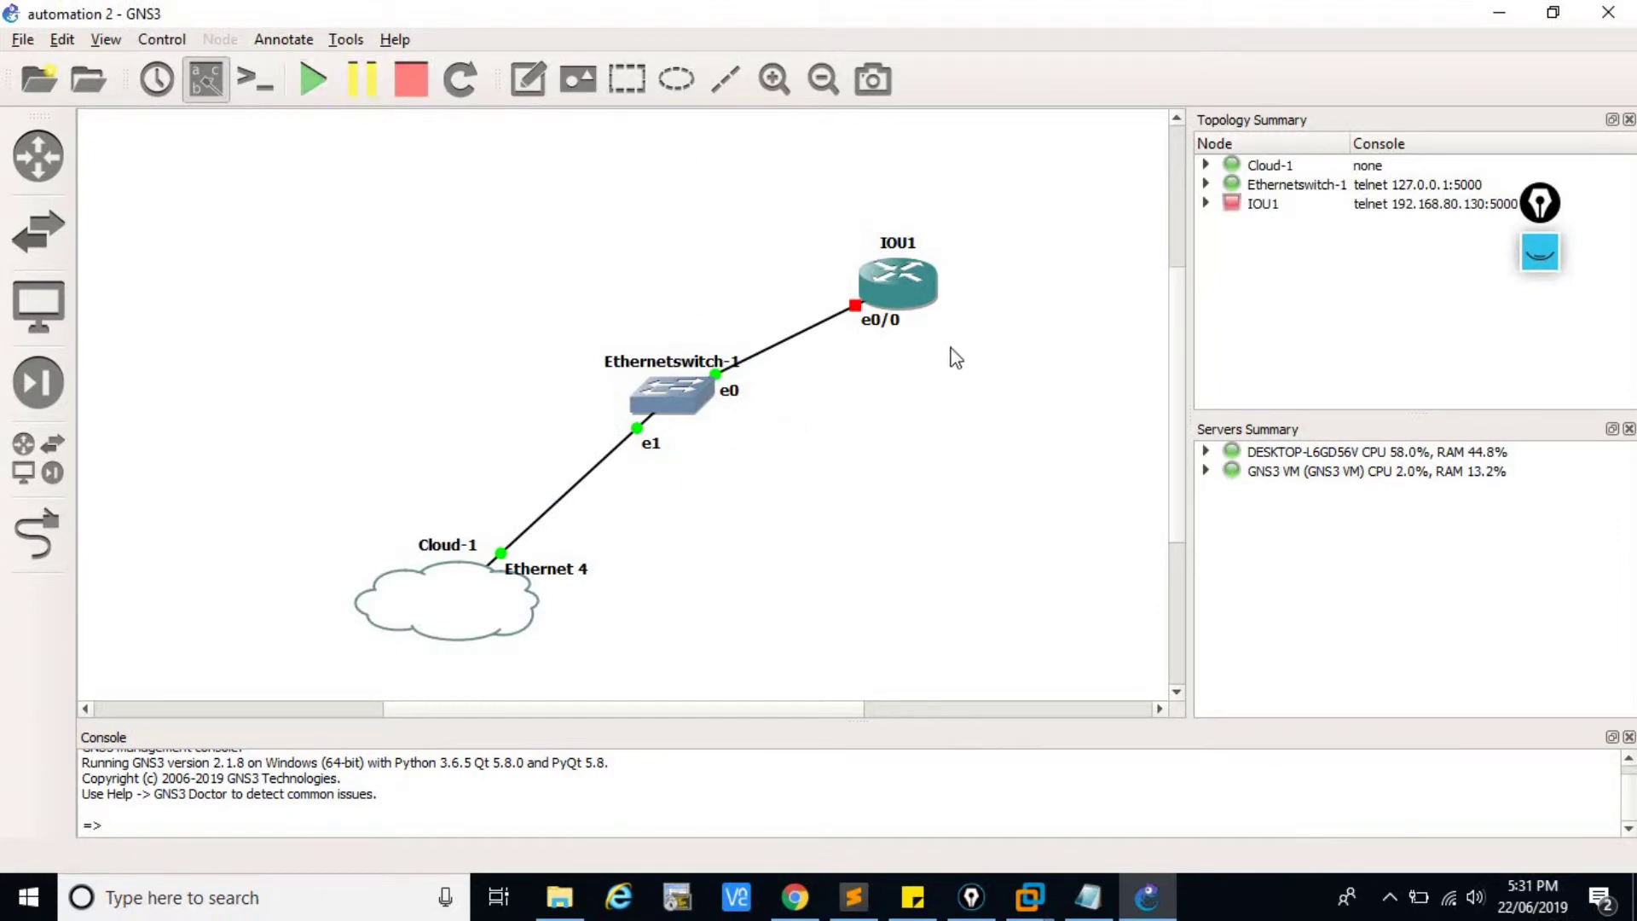
left_click(914, 278)
right_click(914, 278)
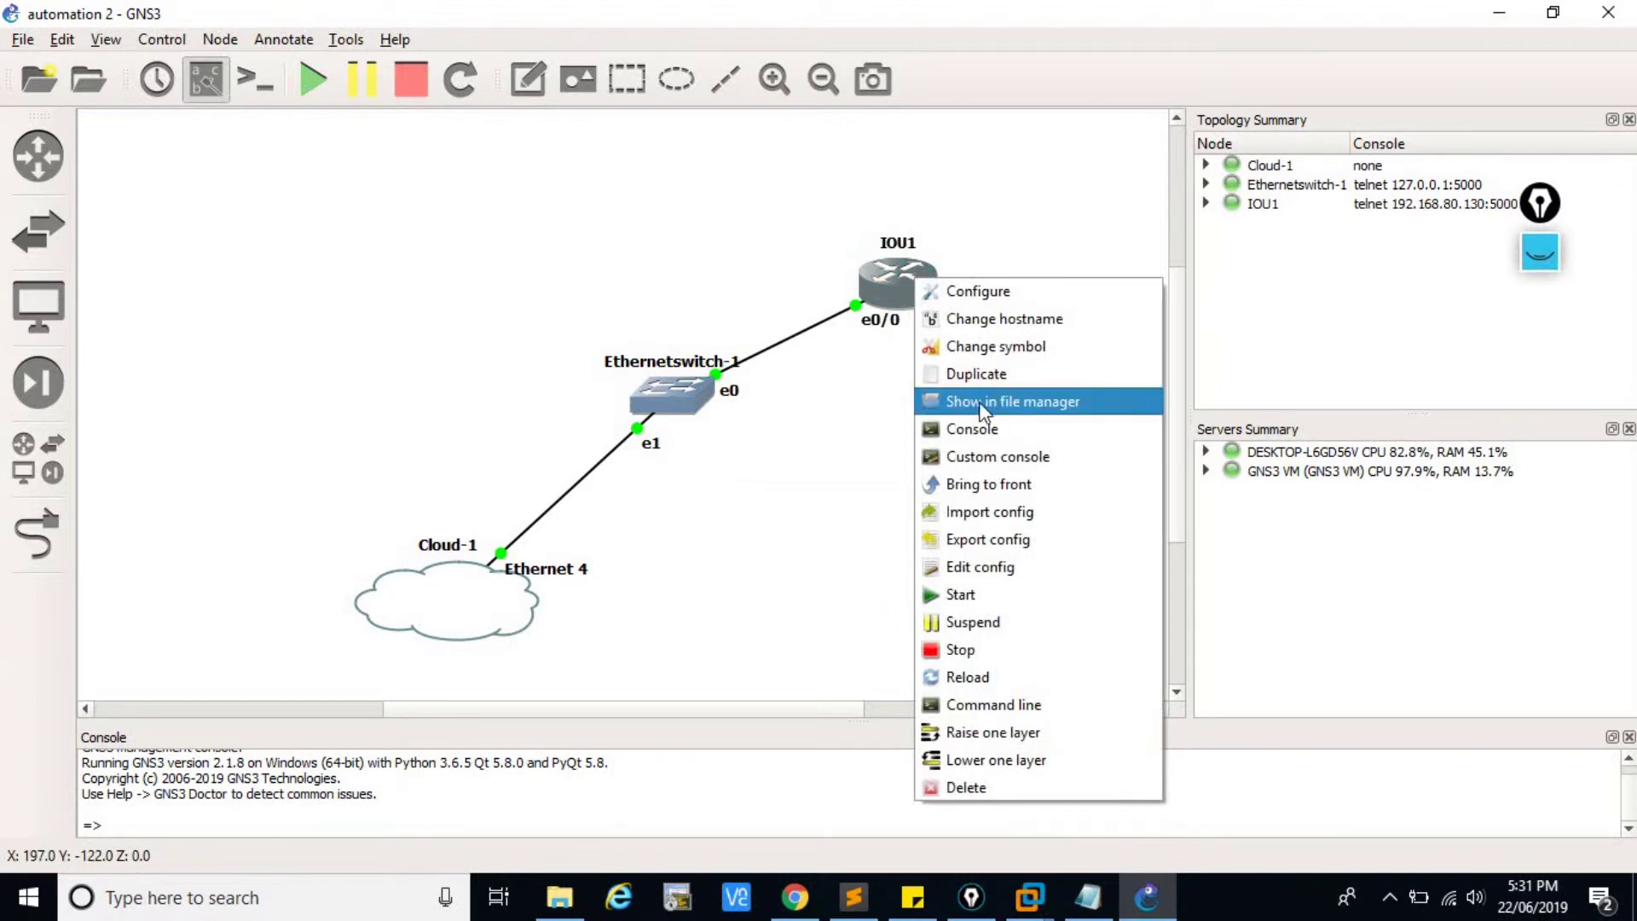
left_click(945, 424)
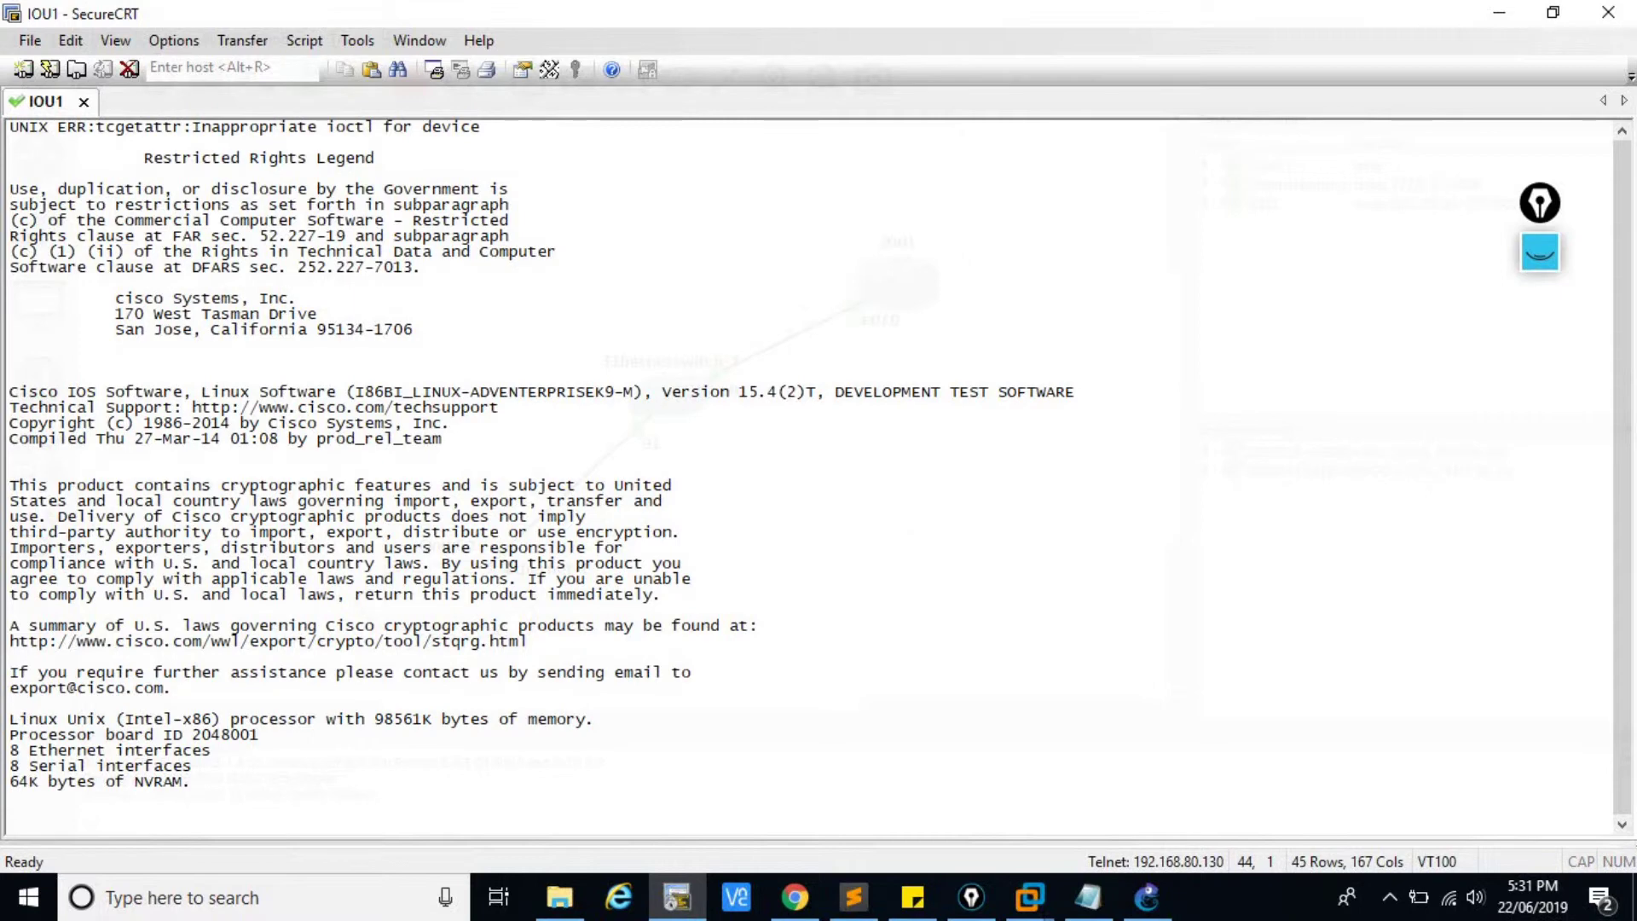
Bring up the IOU1# command prompt in the router's console as it boots
key("Return")
key("Return")
key("Return")
key("Return")
key("Return")
key("Return")
key("Return")
key("Return")
key("Return")
key("Return")
key("Return")
key("Return")
key("Return")
key("Return")
key("Return")
key("Return")
key("Return")
key("Return")
key("Return")
key("Return")
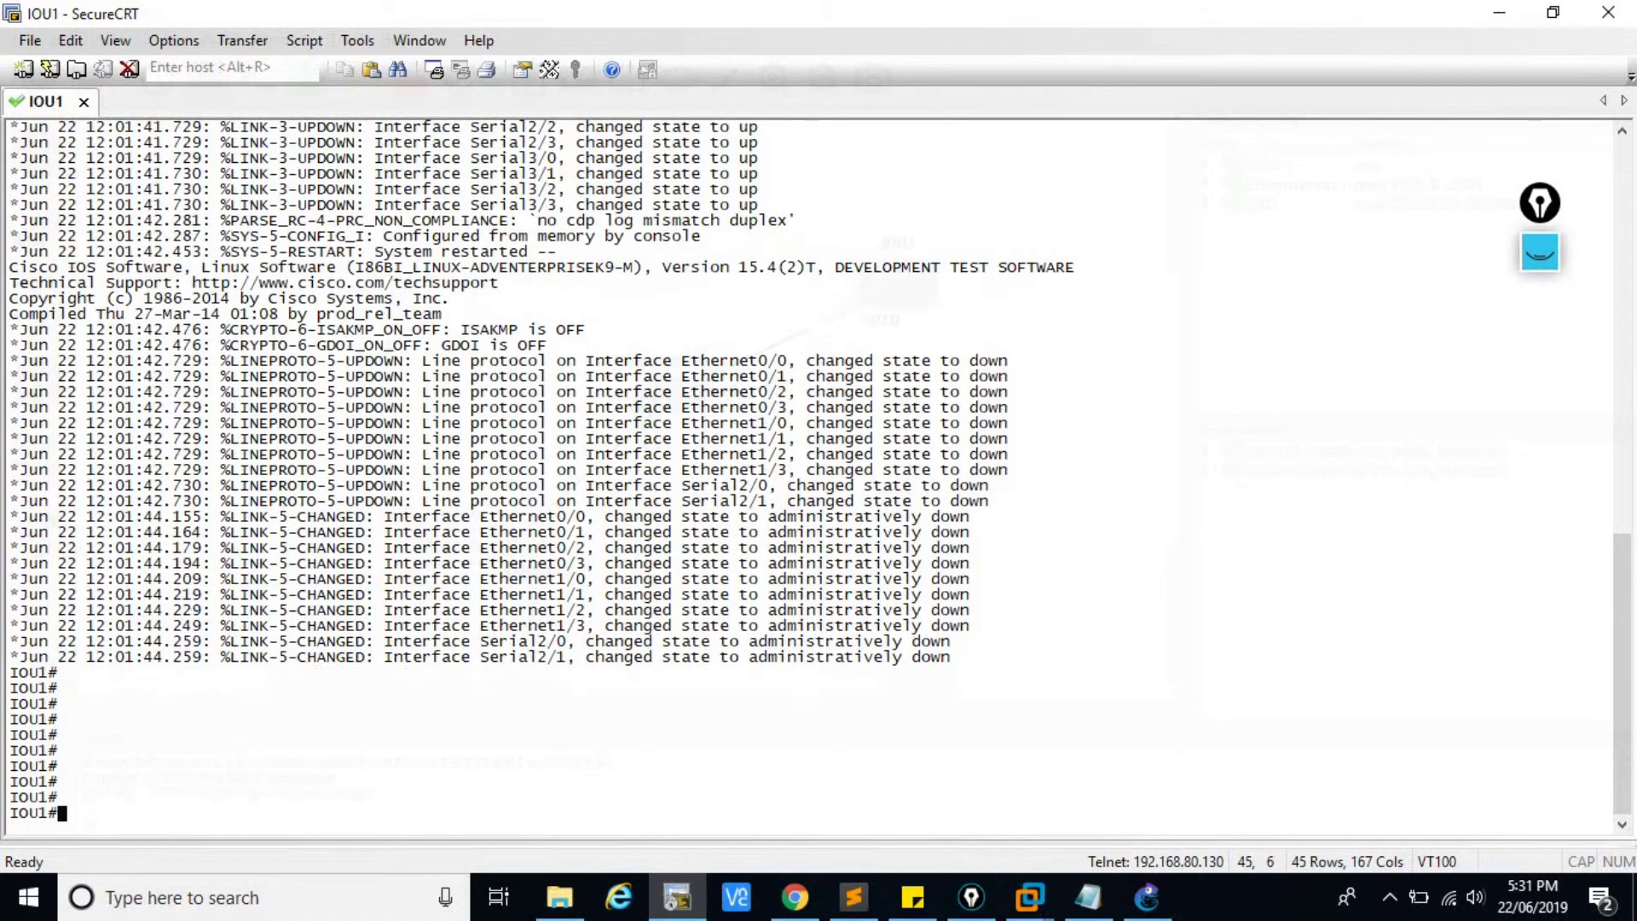
key("Return")
key("Return")
key("Return")
key("Return")
key("Return")
key("Return")
key("Return")
key("Return")
key("Return")
key("Return")
key("Return")
key("Return")
key("Return")
Configure interface e0/0 on IOU1 with IP address 192.168.3.1 255.255.255.0, enable it with no shut, and leave configuration mode
type("conf t")
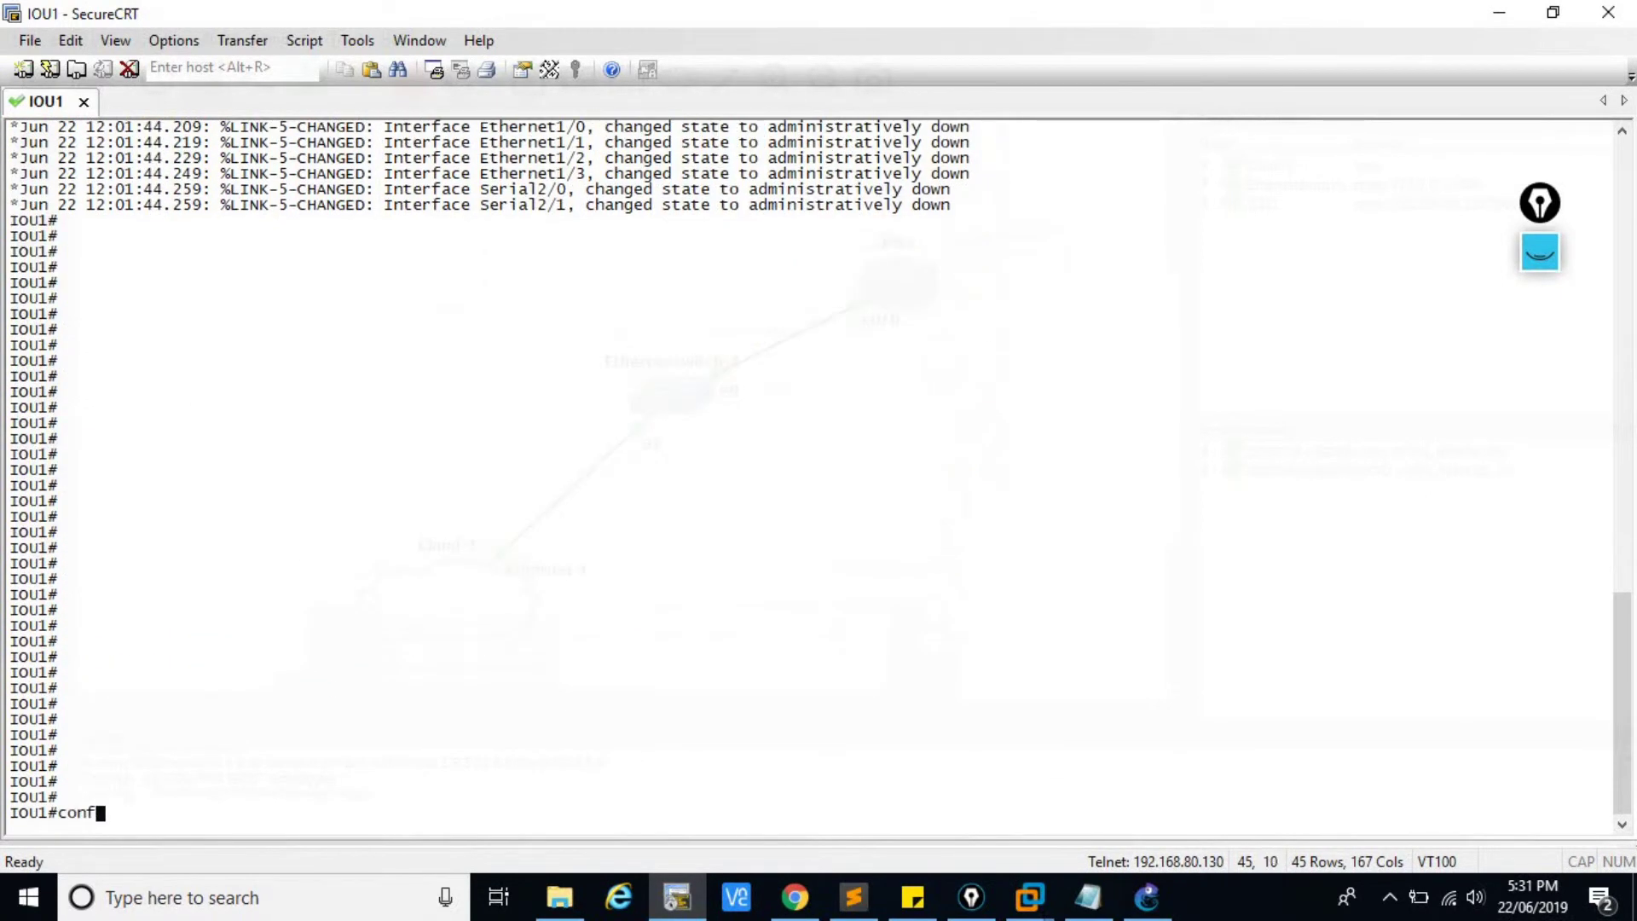
key("Return")
type("int e0/0")
key("Return")
type("ip add 192.168.3.1")
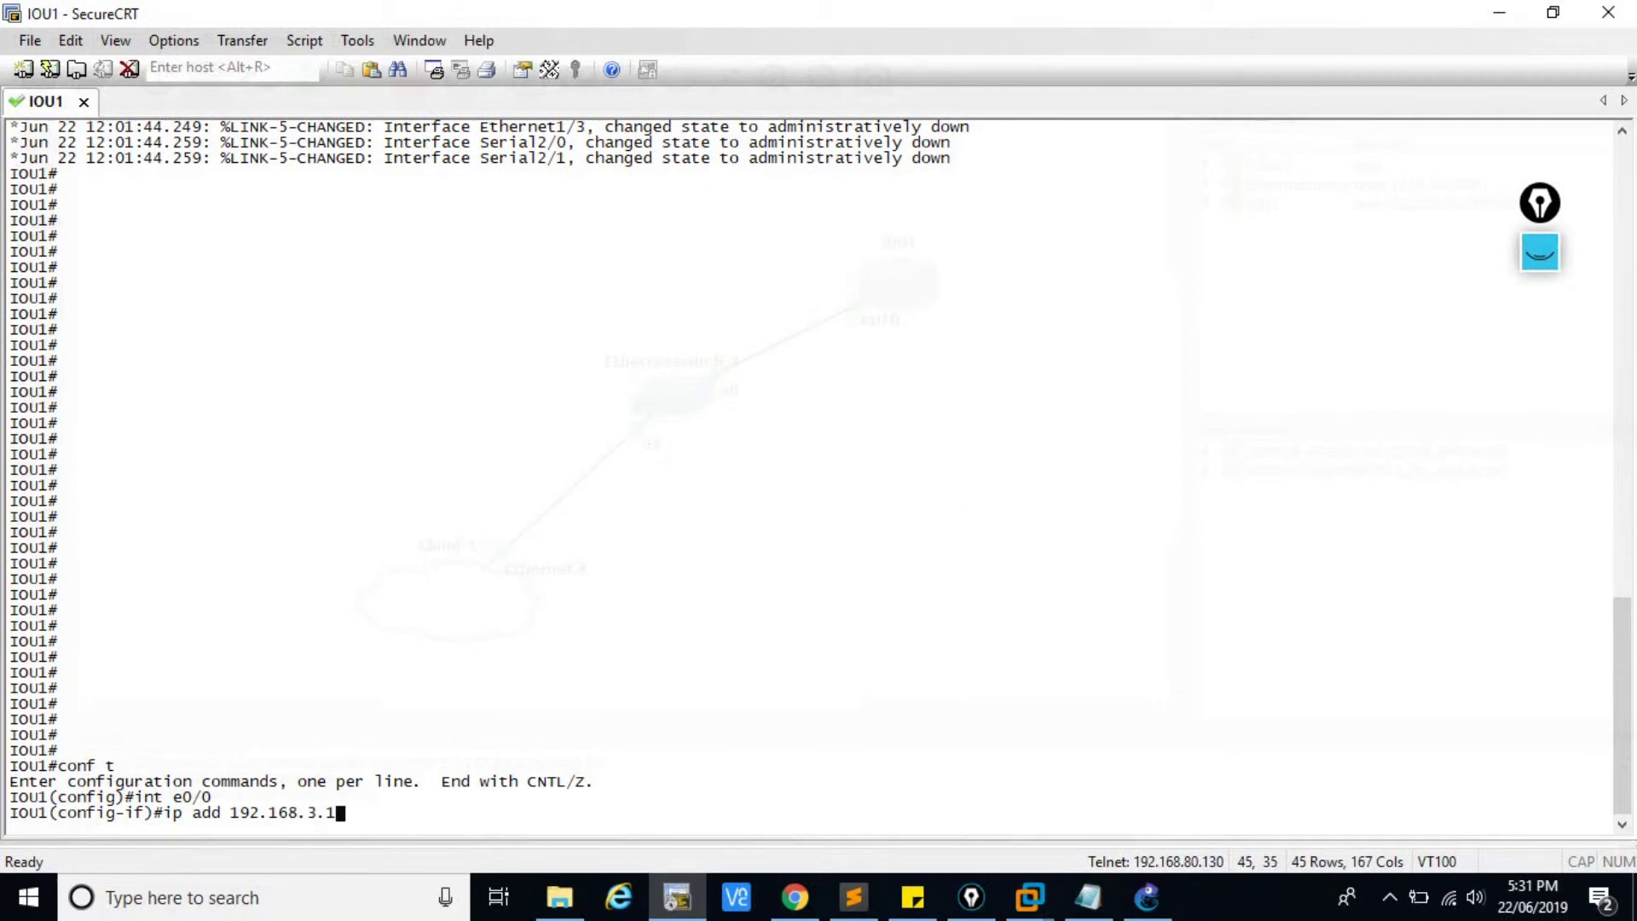
type(" 255.255.255.0")
key("Return")
type("no shut")
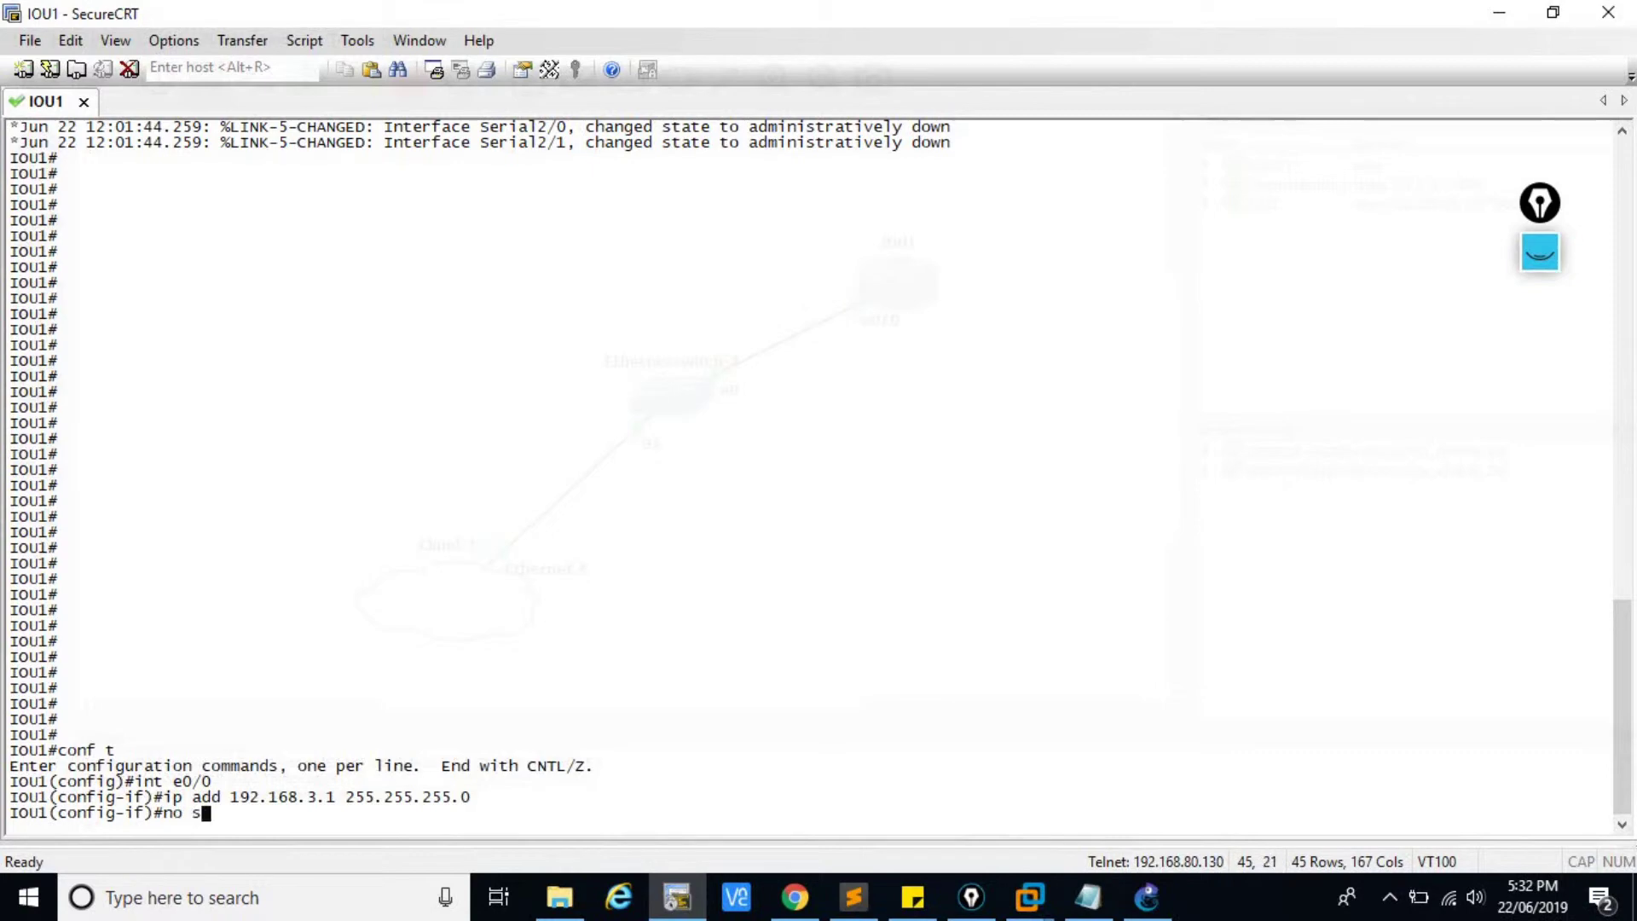
key("Return")
key("ctrl+z")
key("Return")
key("Return")
key("Return")
key("Return")
key("Return")
key("Return")
key("Return")
key("Return")
key("Return")
key("Return")
key("Return")
key("Return")
key("Return")
key("Return")
key("Return")
key("Return")
key("Return")
key("Return")
key("Return")
key("Return")
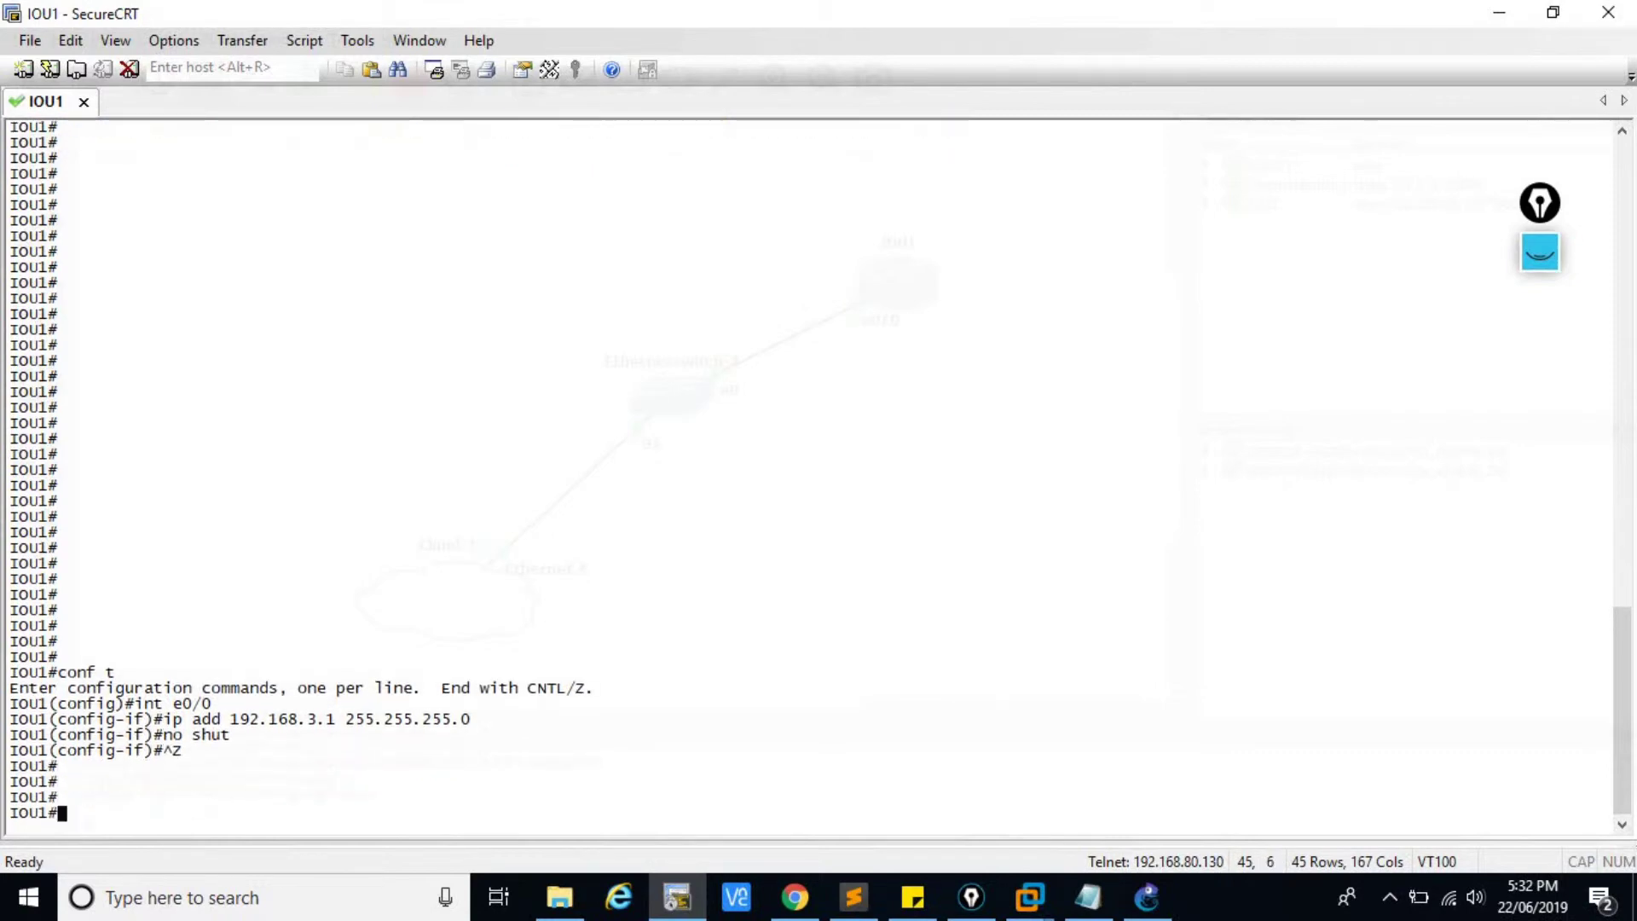
key("Return")
key("Return")
key("Return")
key("Return")
key("Return")
key("Return")
key("Return")
key("Return")
key("Return")
key("Return")
key("Return")
key("Return")
key("Return")
key("Return")
key("Return")
key("Return")
key("Return")
key("Return")
key("Return")
key("Return")
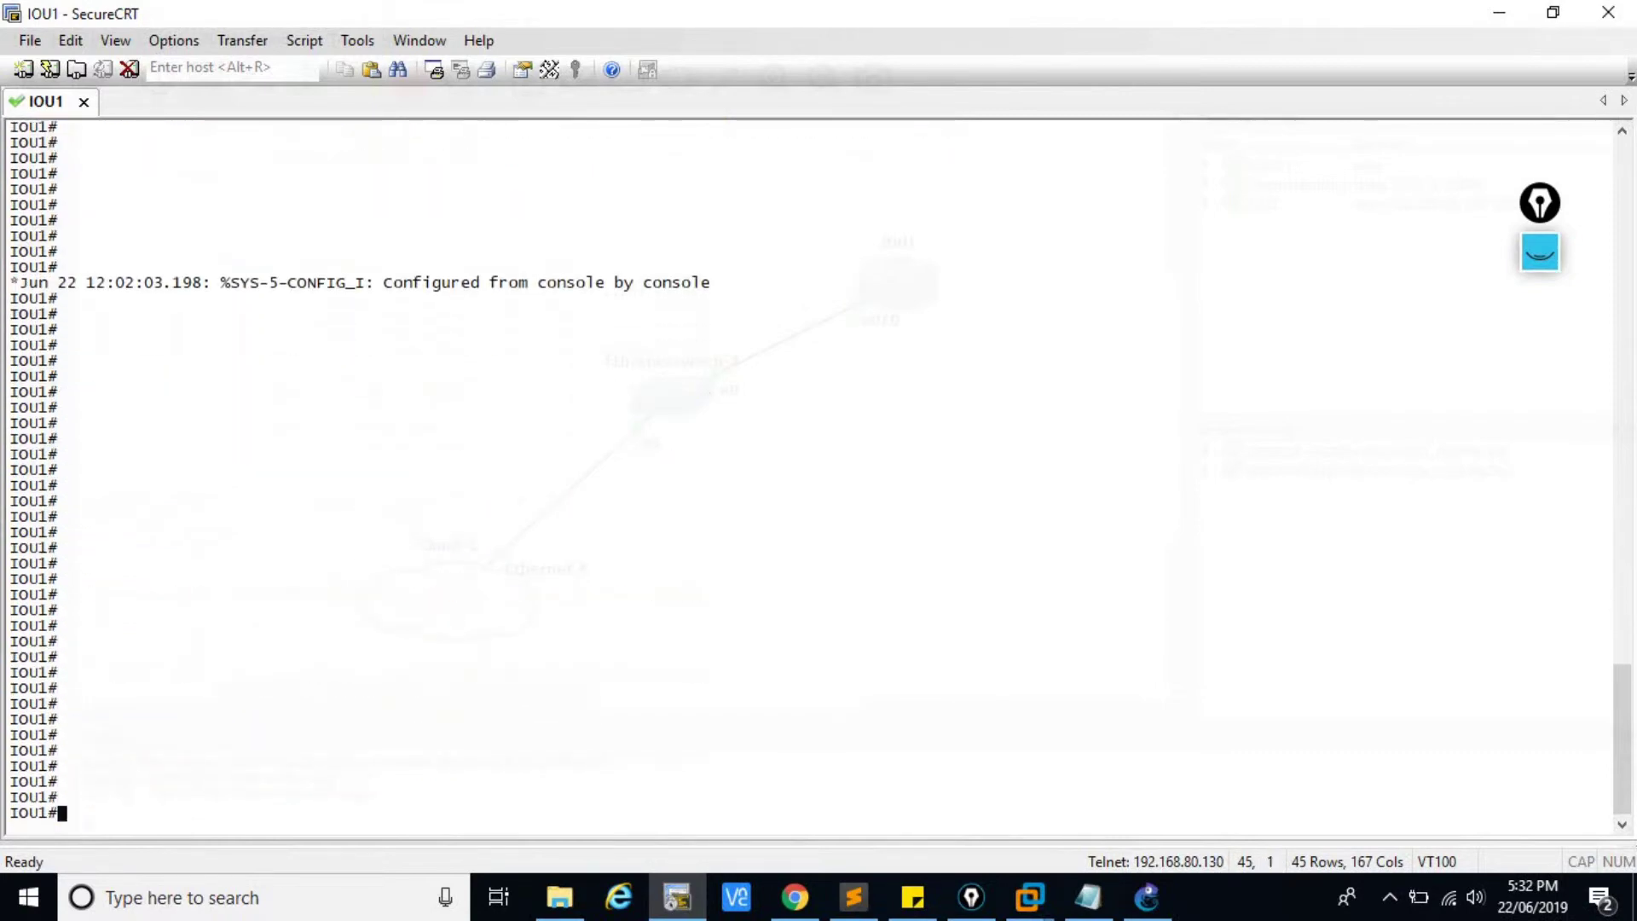
Ping 192.168.3.100 from router IOU1's console, review the topology in GNS3, and return to the router's console in SecureCRT
type("pin")
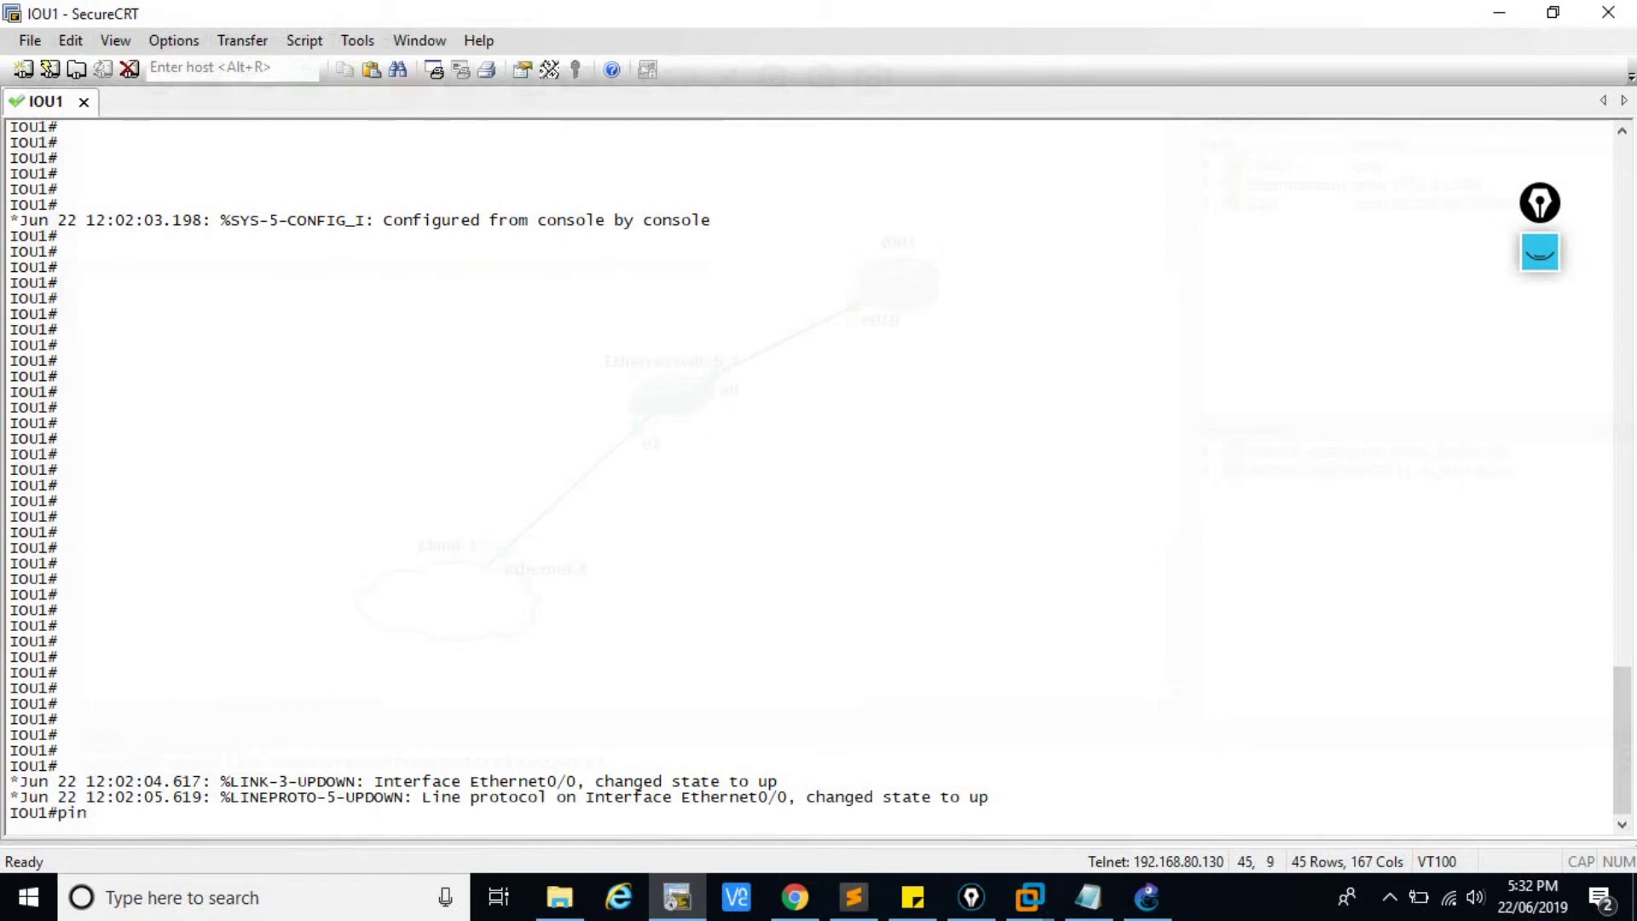
type("g 192.168.3.100")
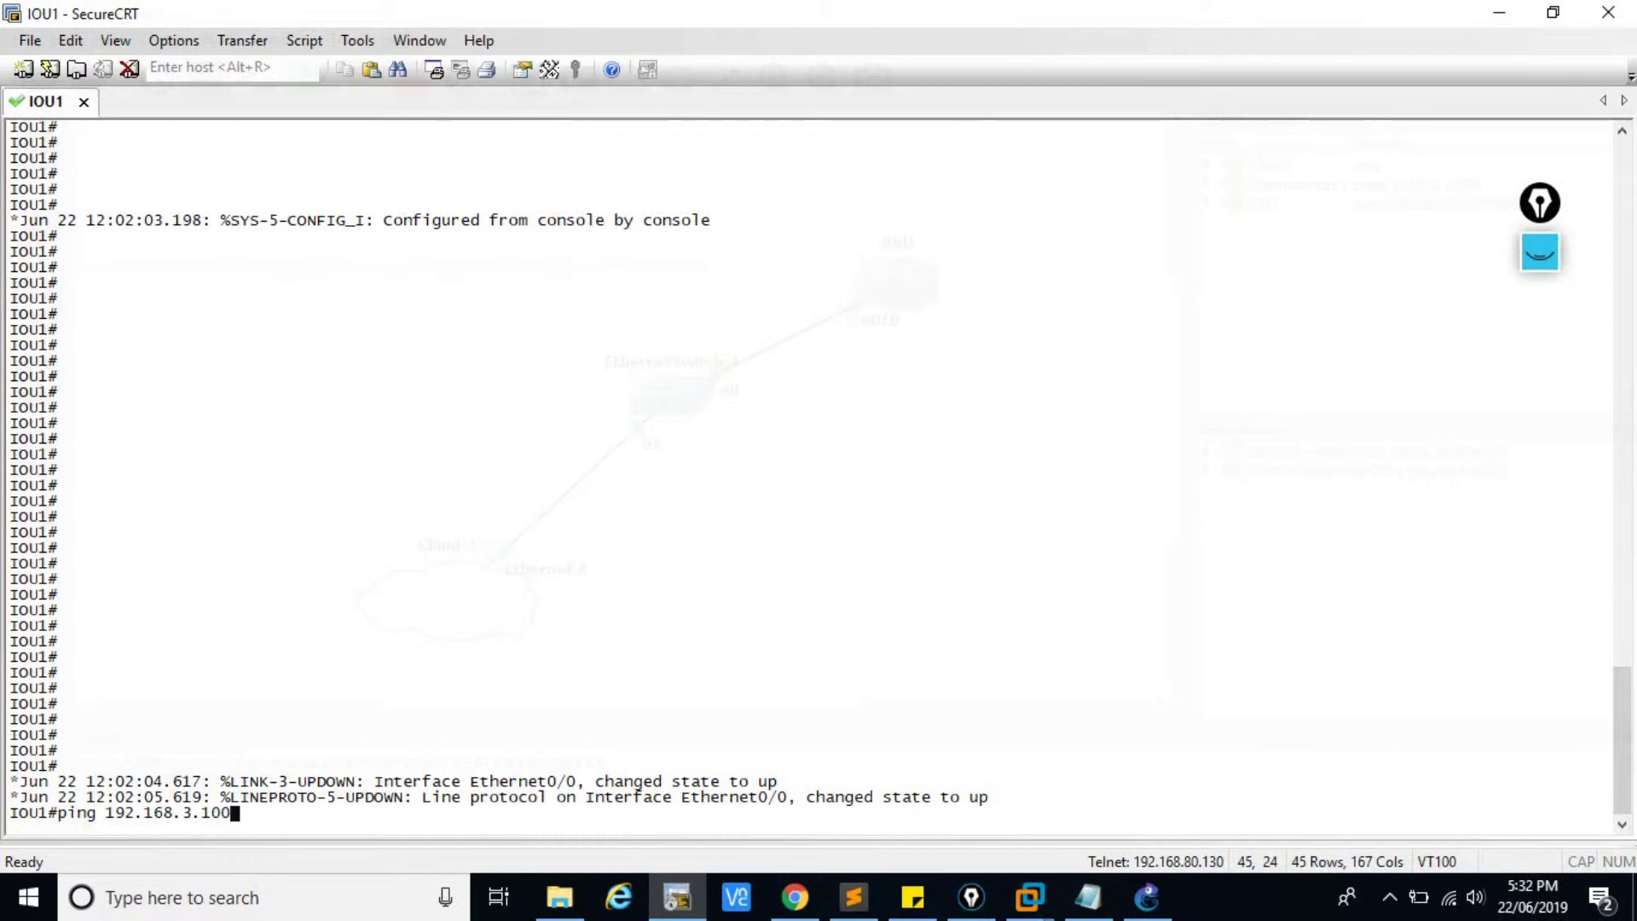
key("Return")
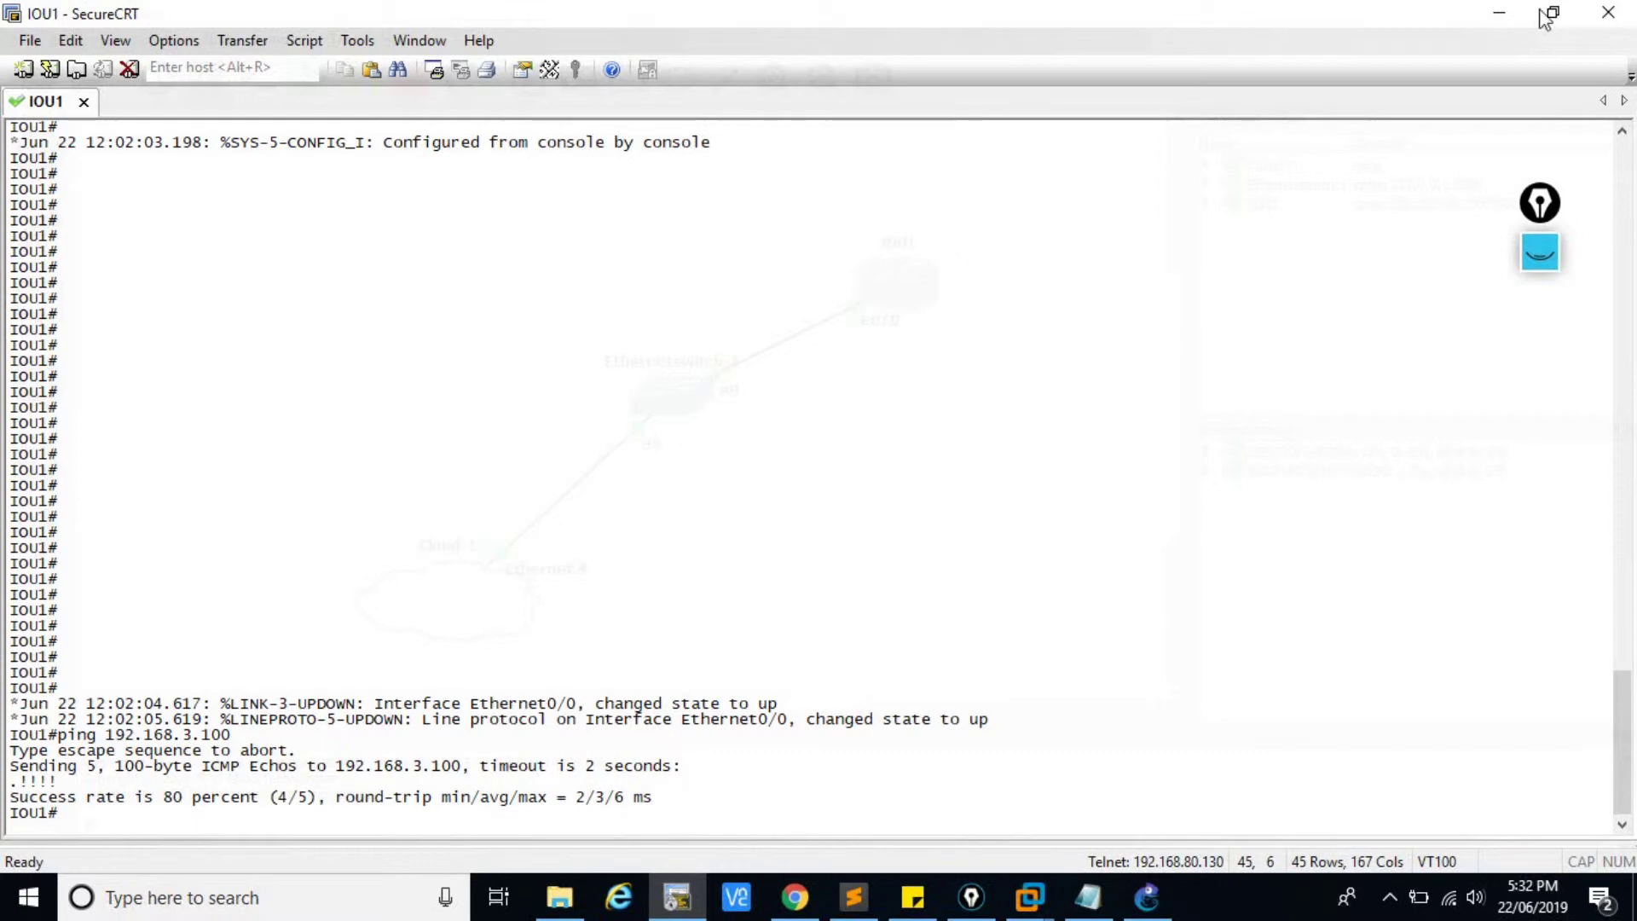
left_click(1501, 10)
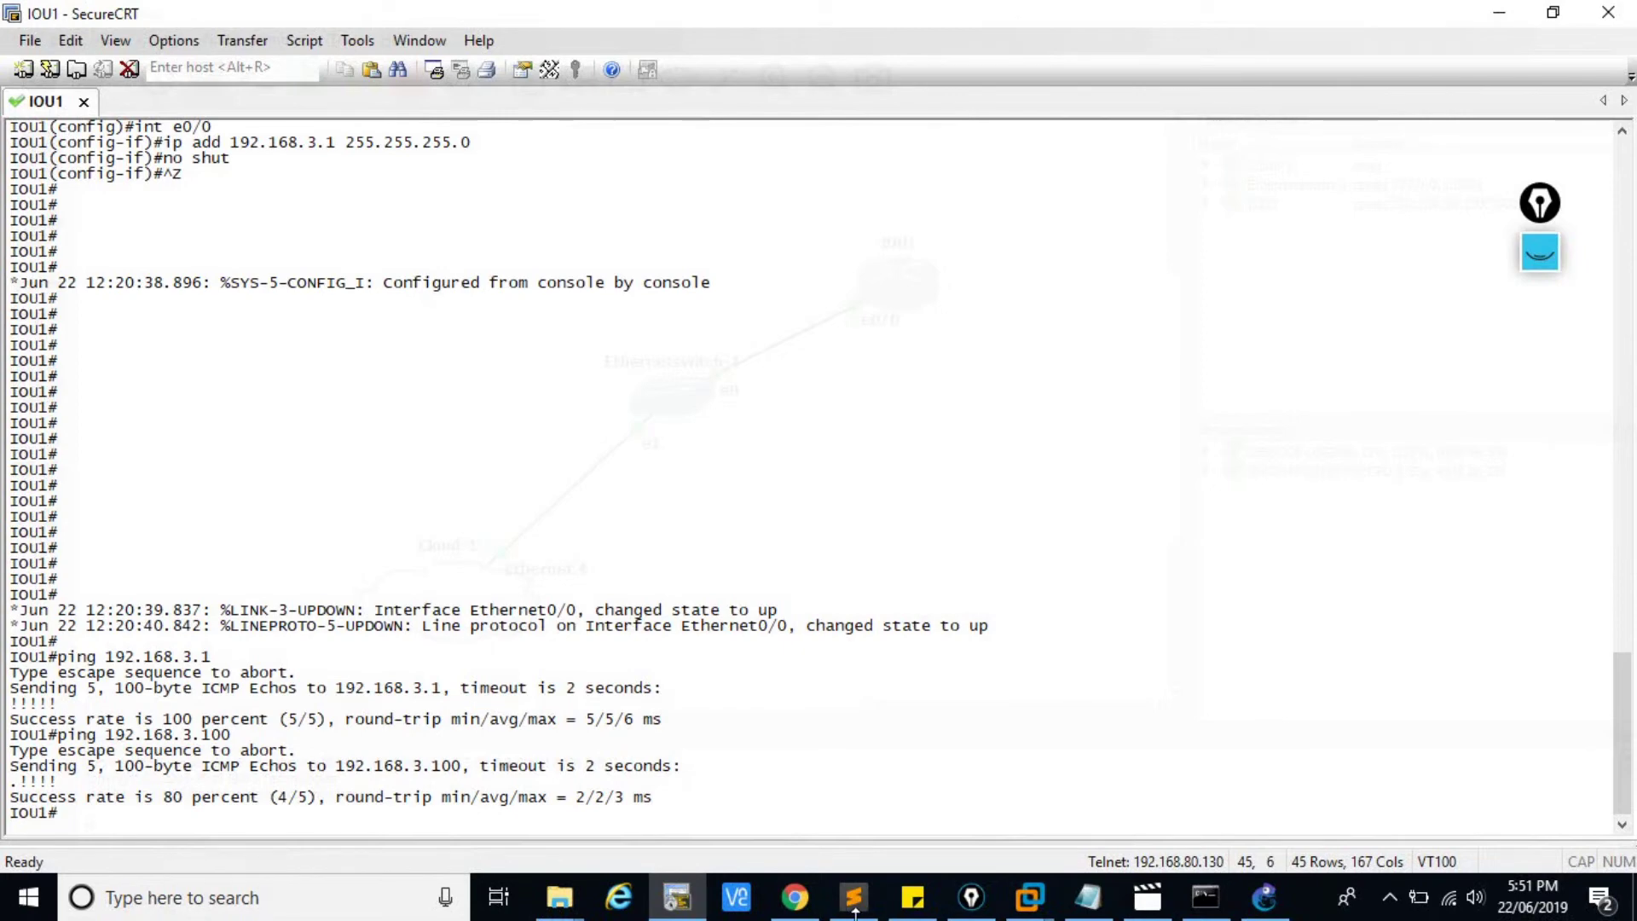
left_click(1265, 898)
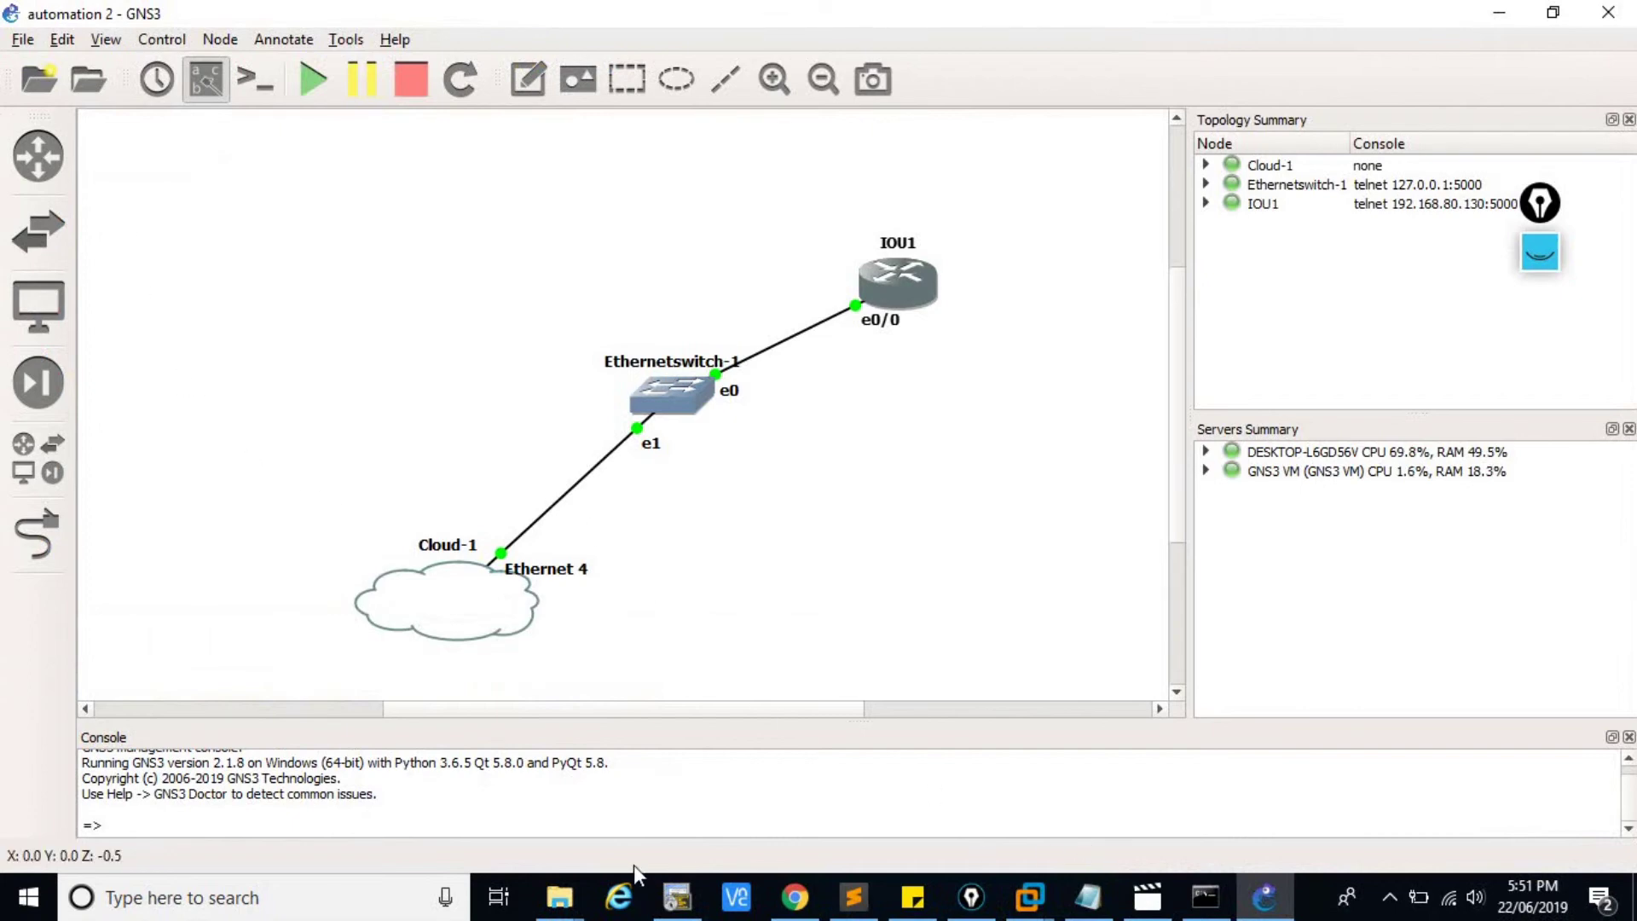
left_click(676, 898)
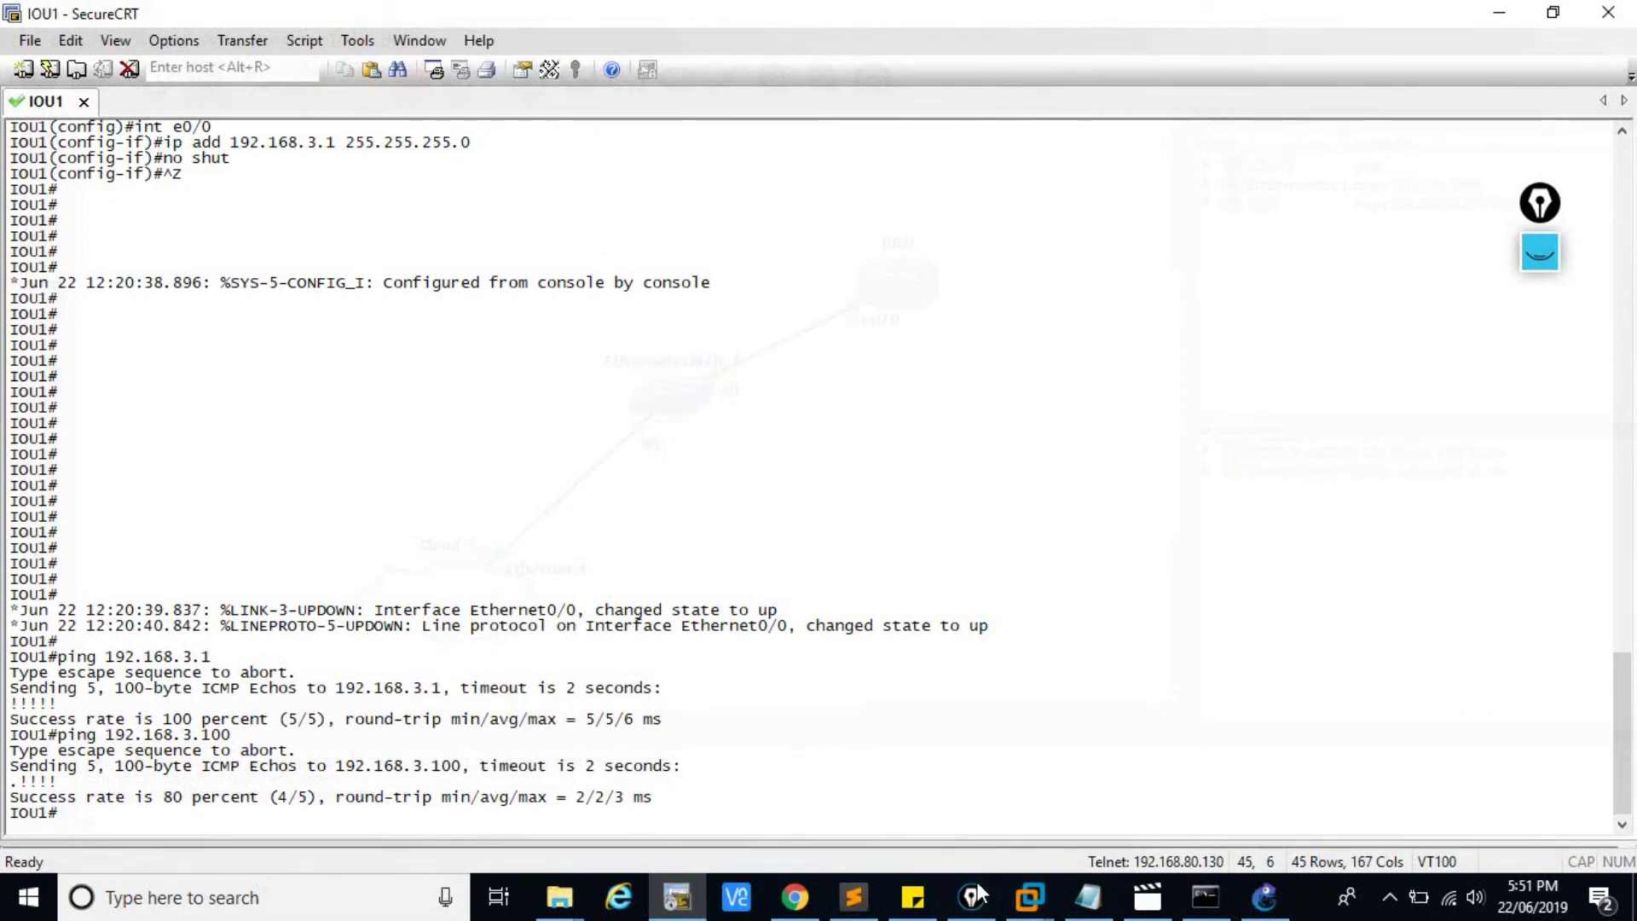
Ping 192.168.3.1 from a new Windows command prompt, and check Cloud-1's port connections in the GNS3 topology
key("super+r")
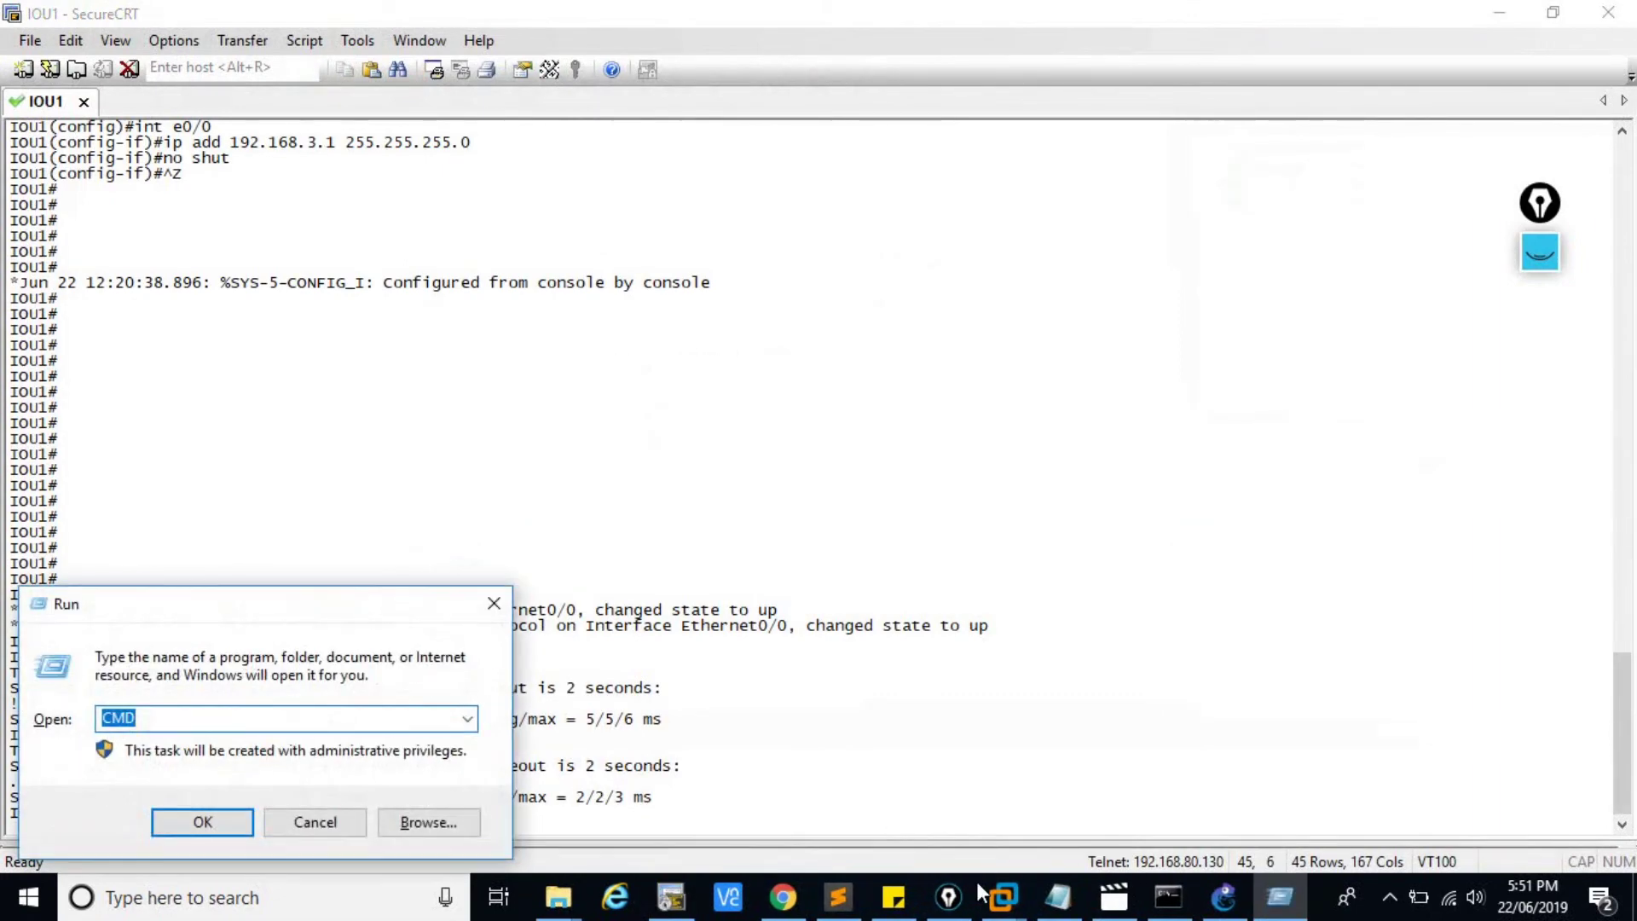
key("Return")
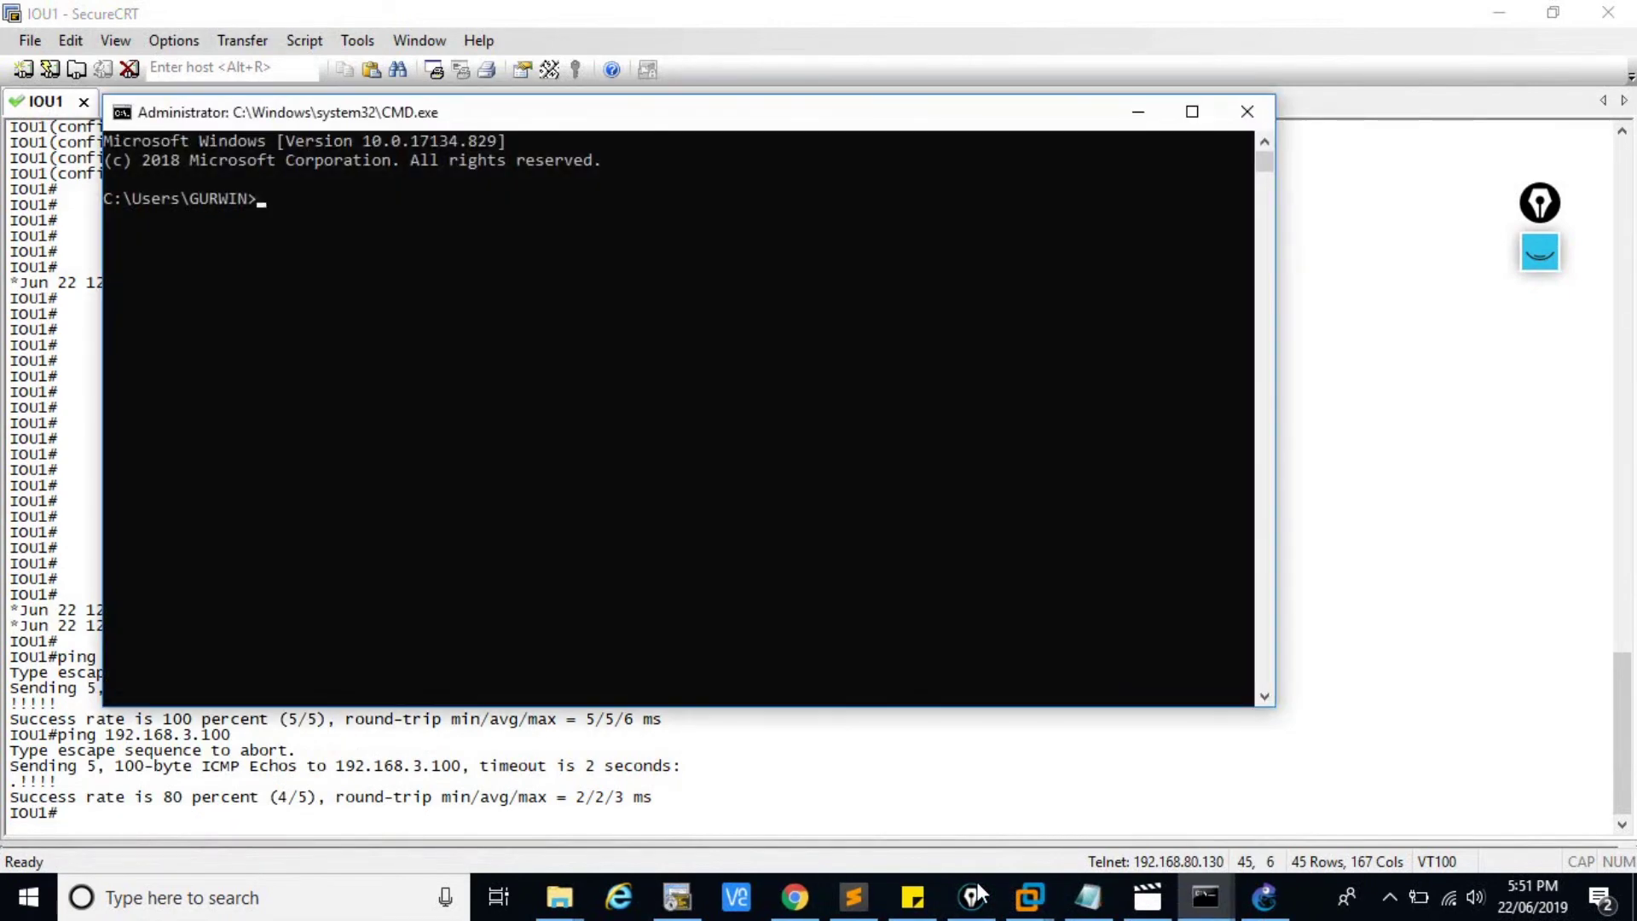
type("ping 192.168.3.1.1")
key("Return")
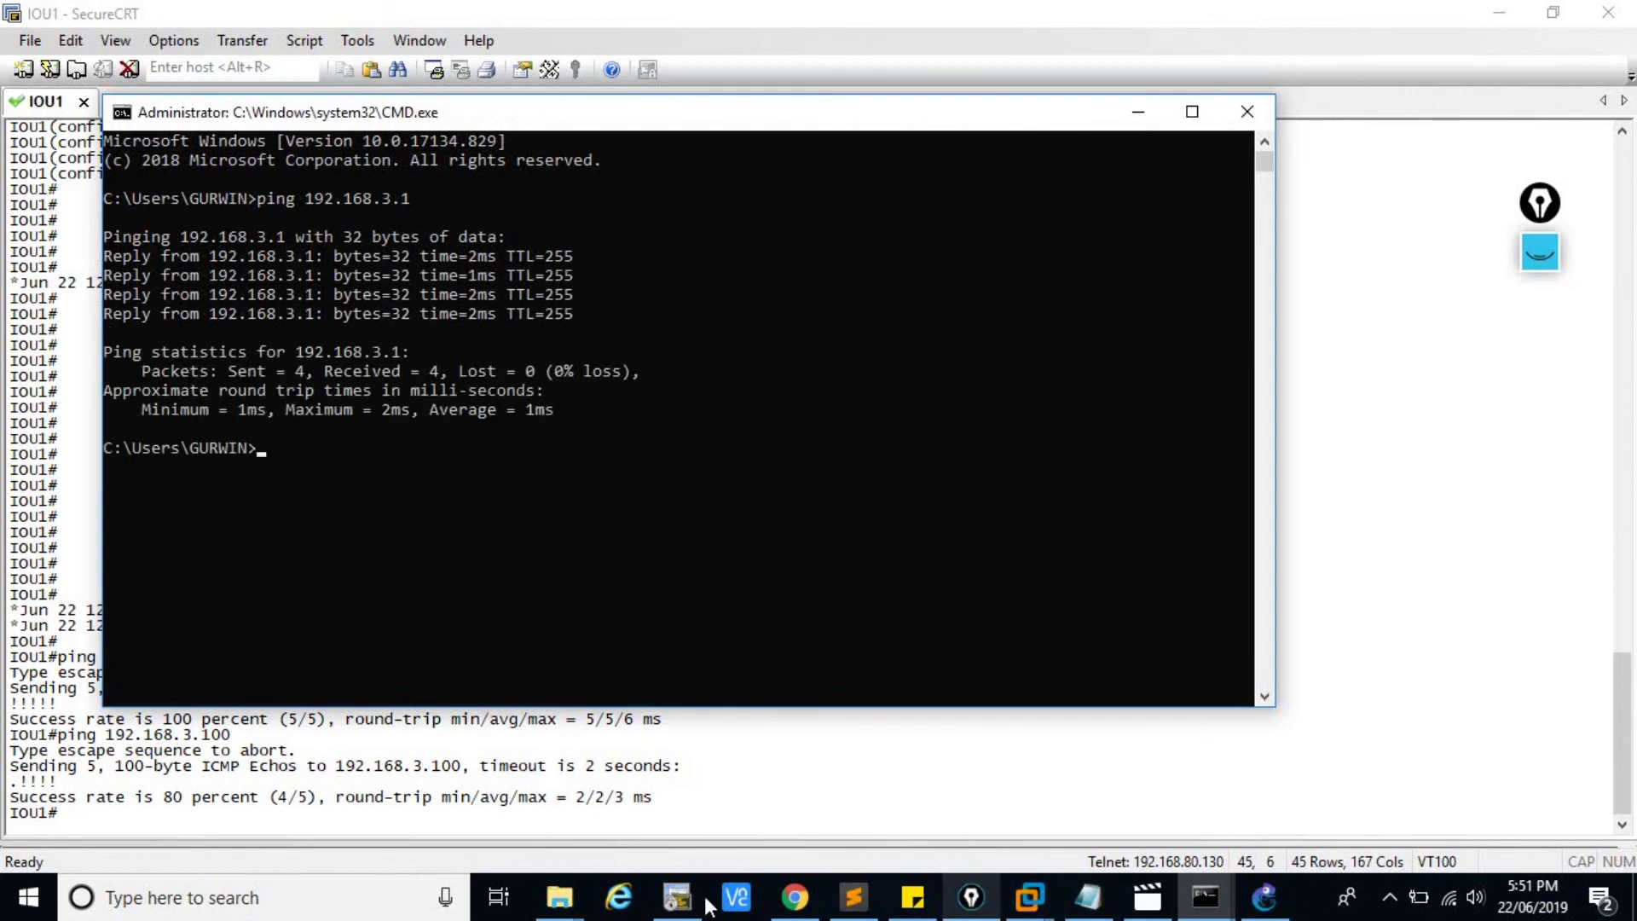
left_click(1264, 897)
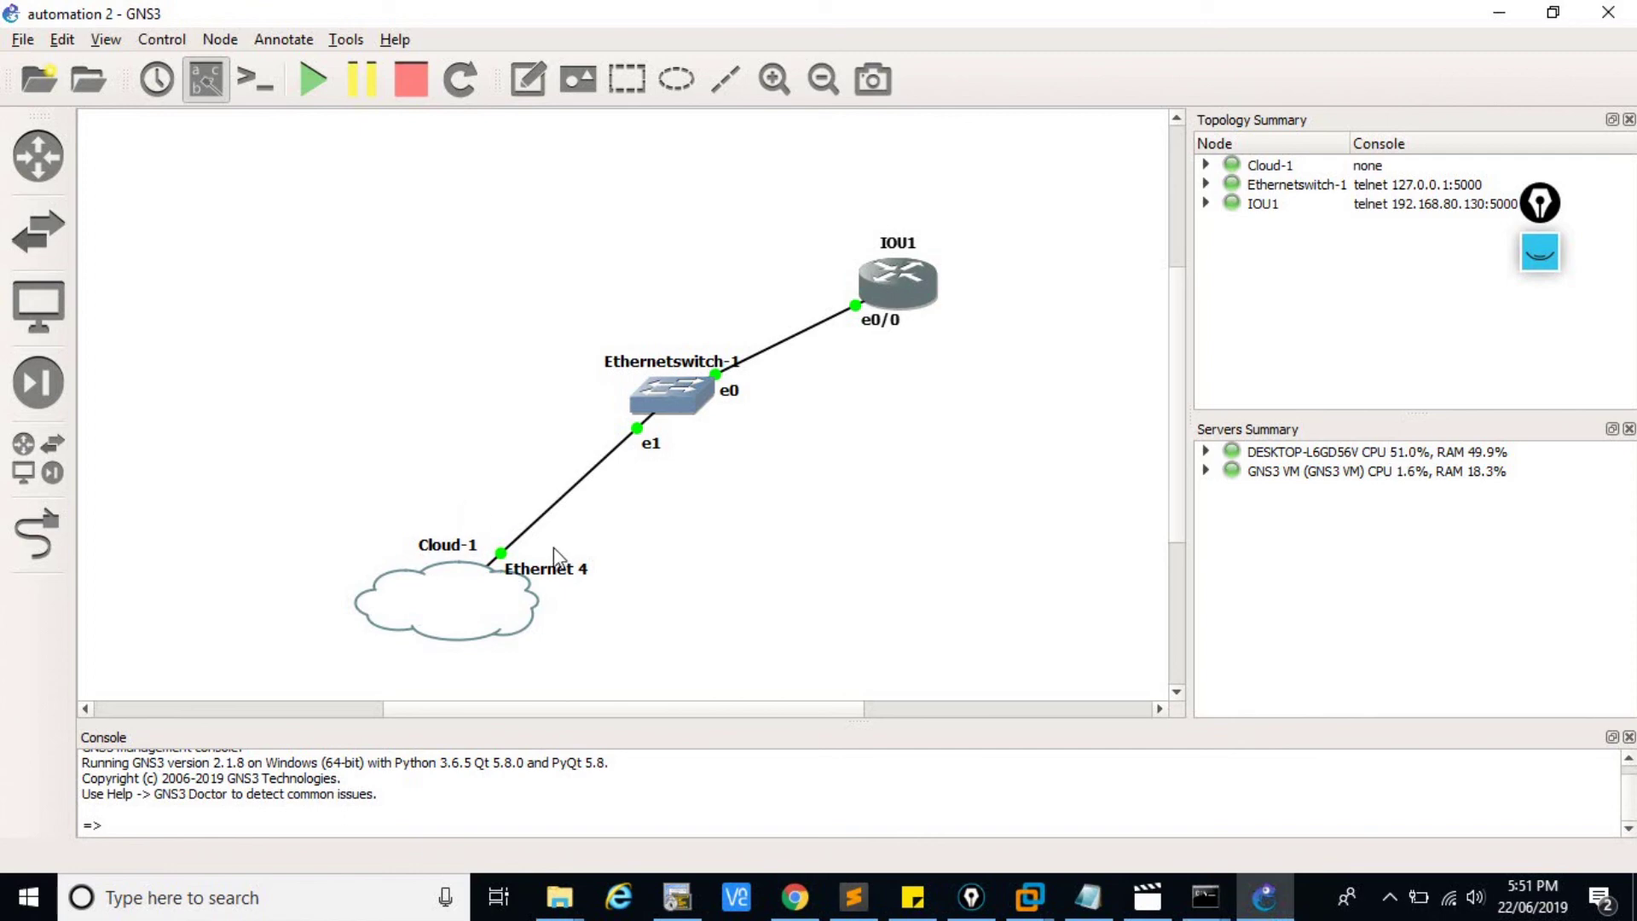
mouse_move(453, 603)
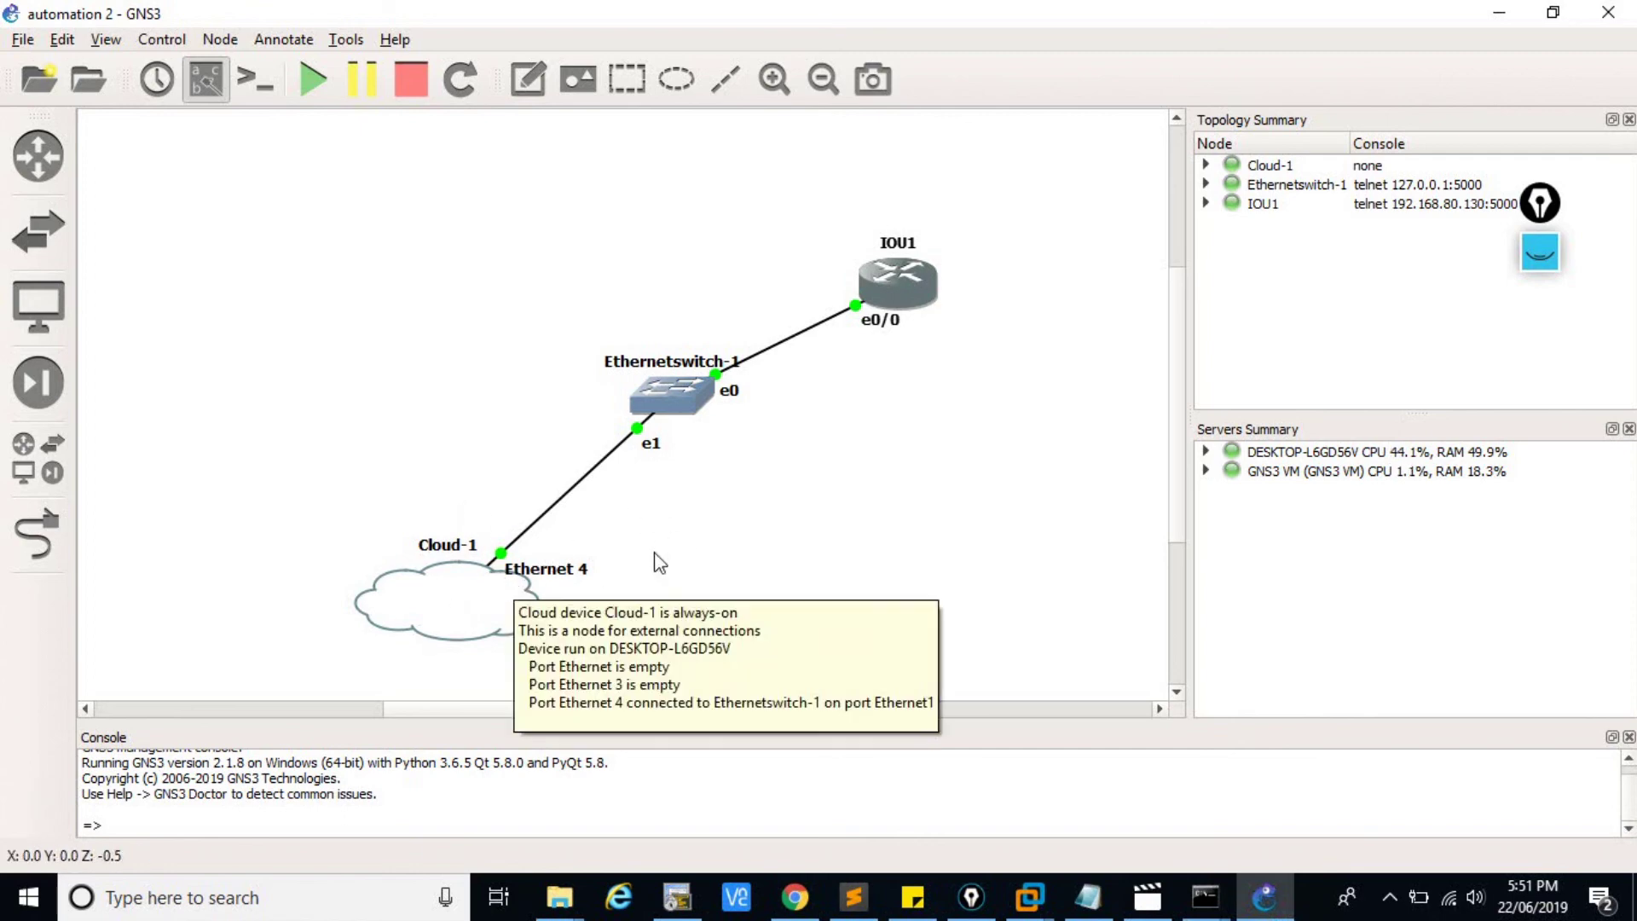